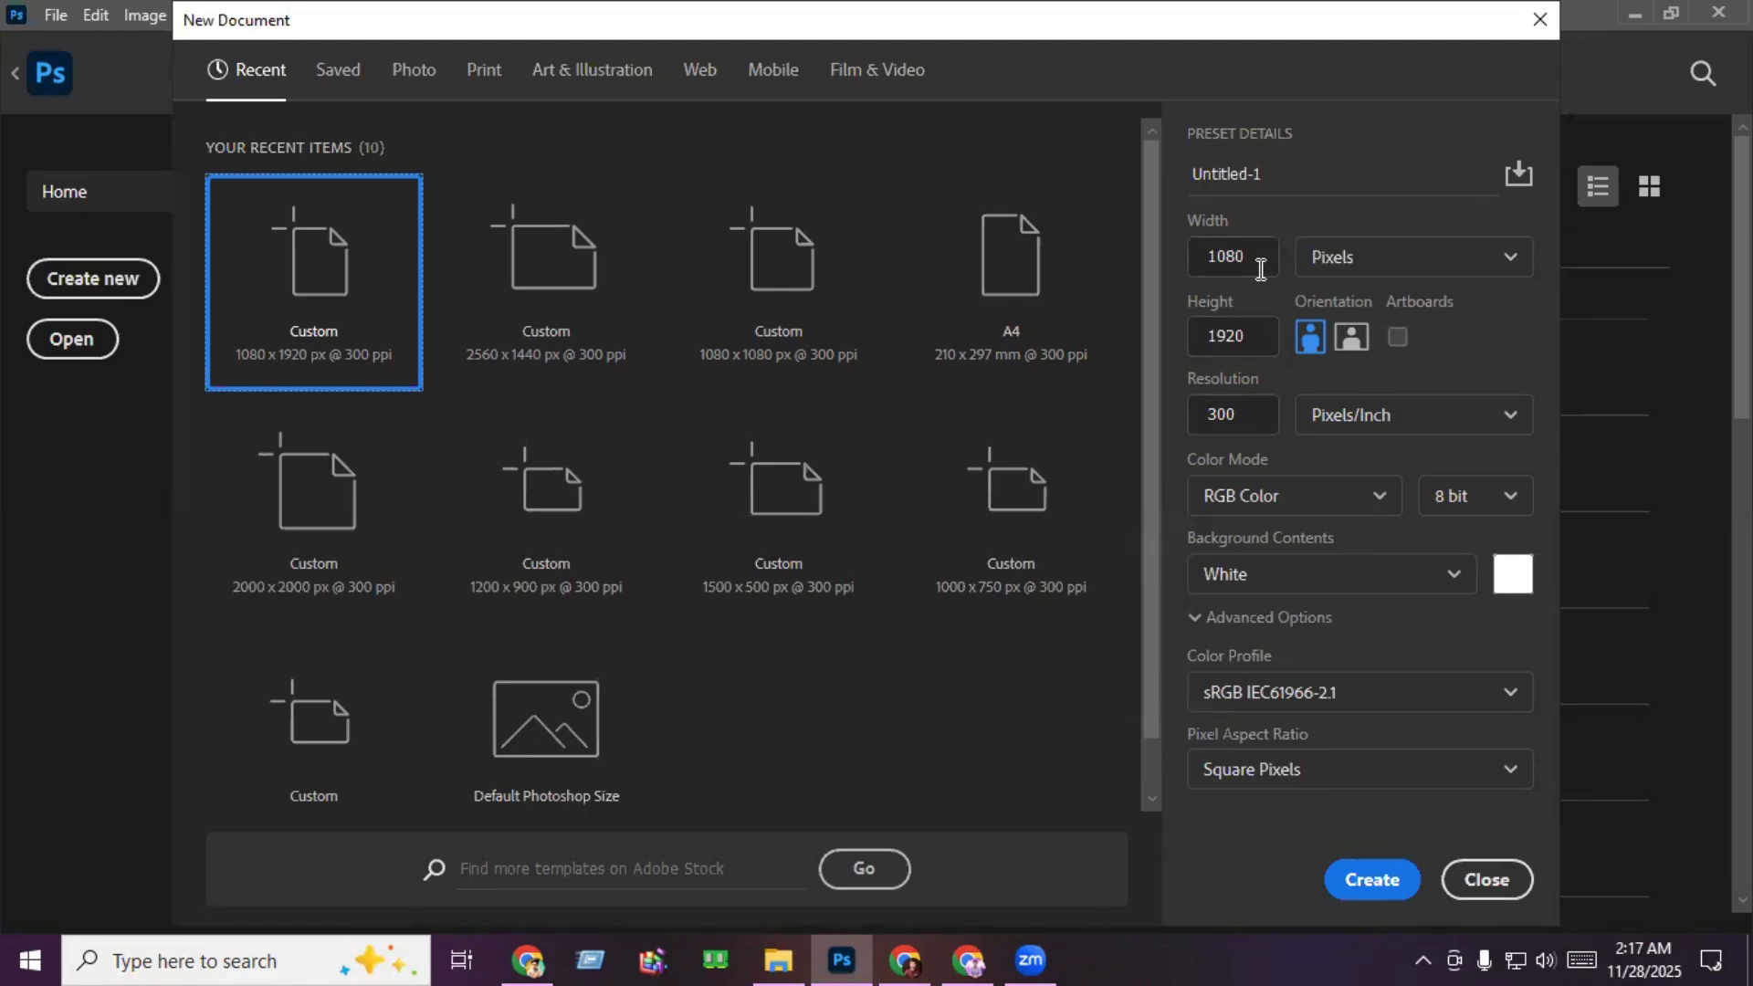
Step: Create a 1080 × 1920 px document at 300 ppi and place the photo of the man holding a sword
left_click(1373, 881)
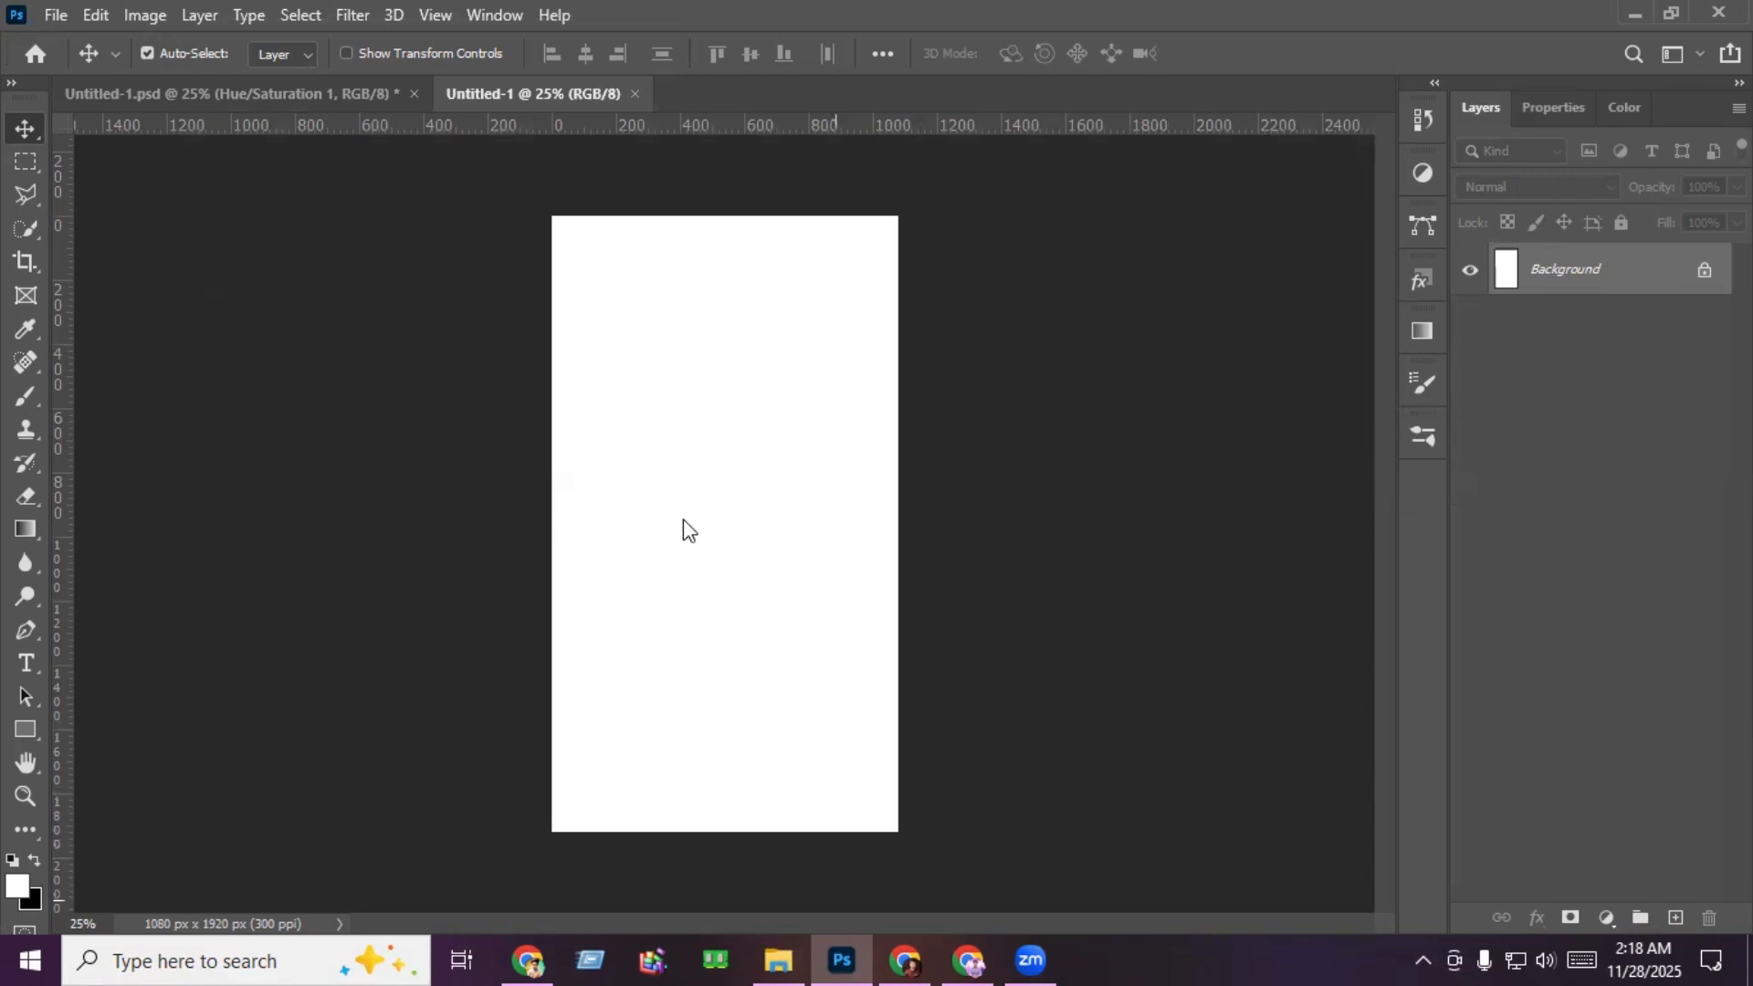
left_click_drag(649, 193, 1010, 541)
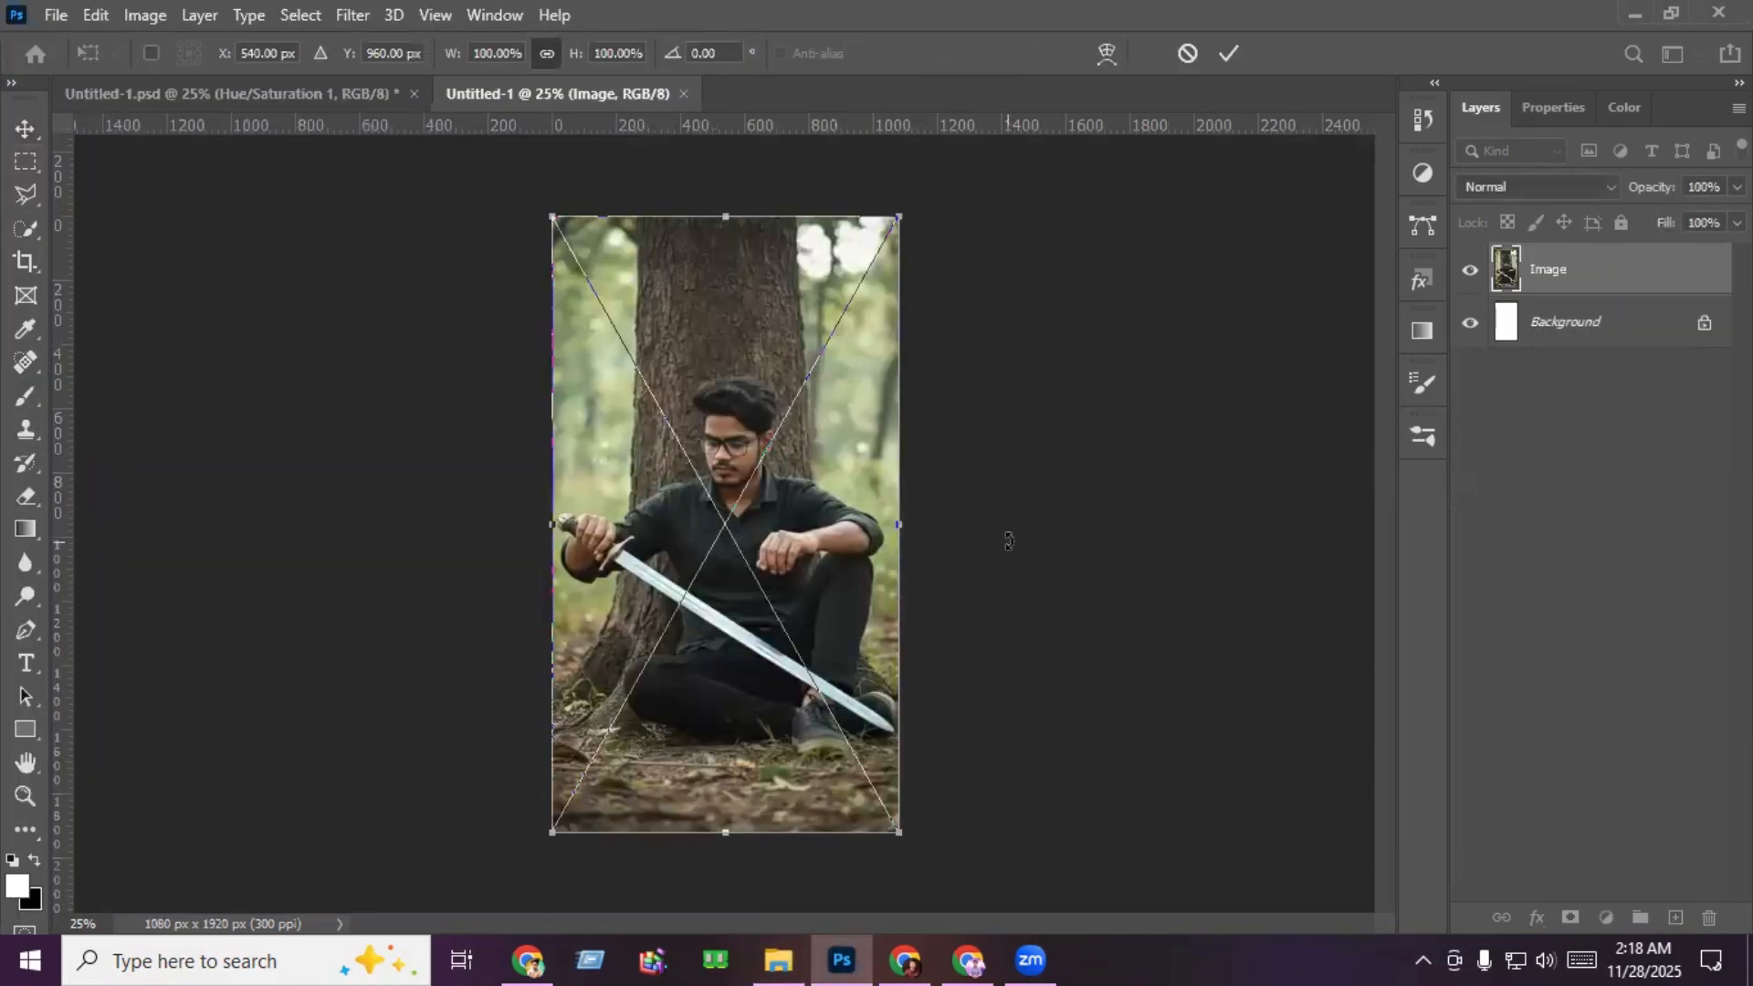
key("Return")
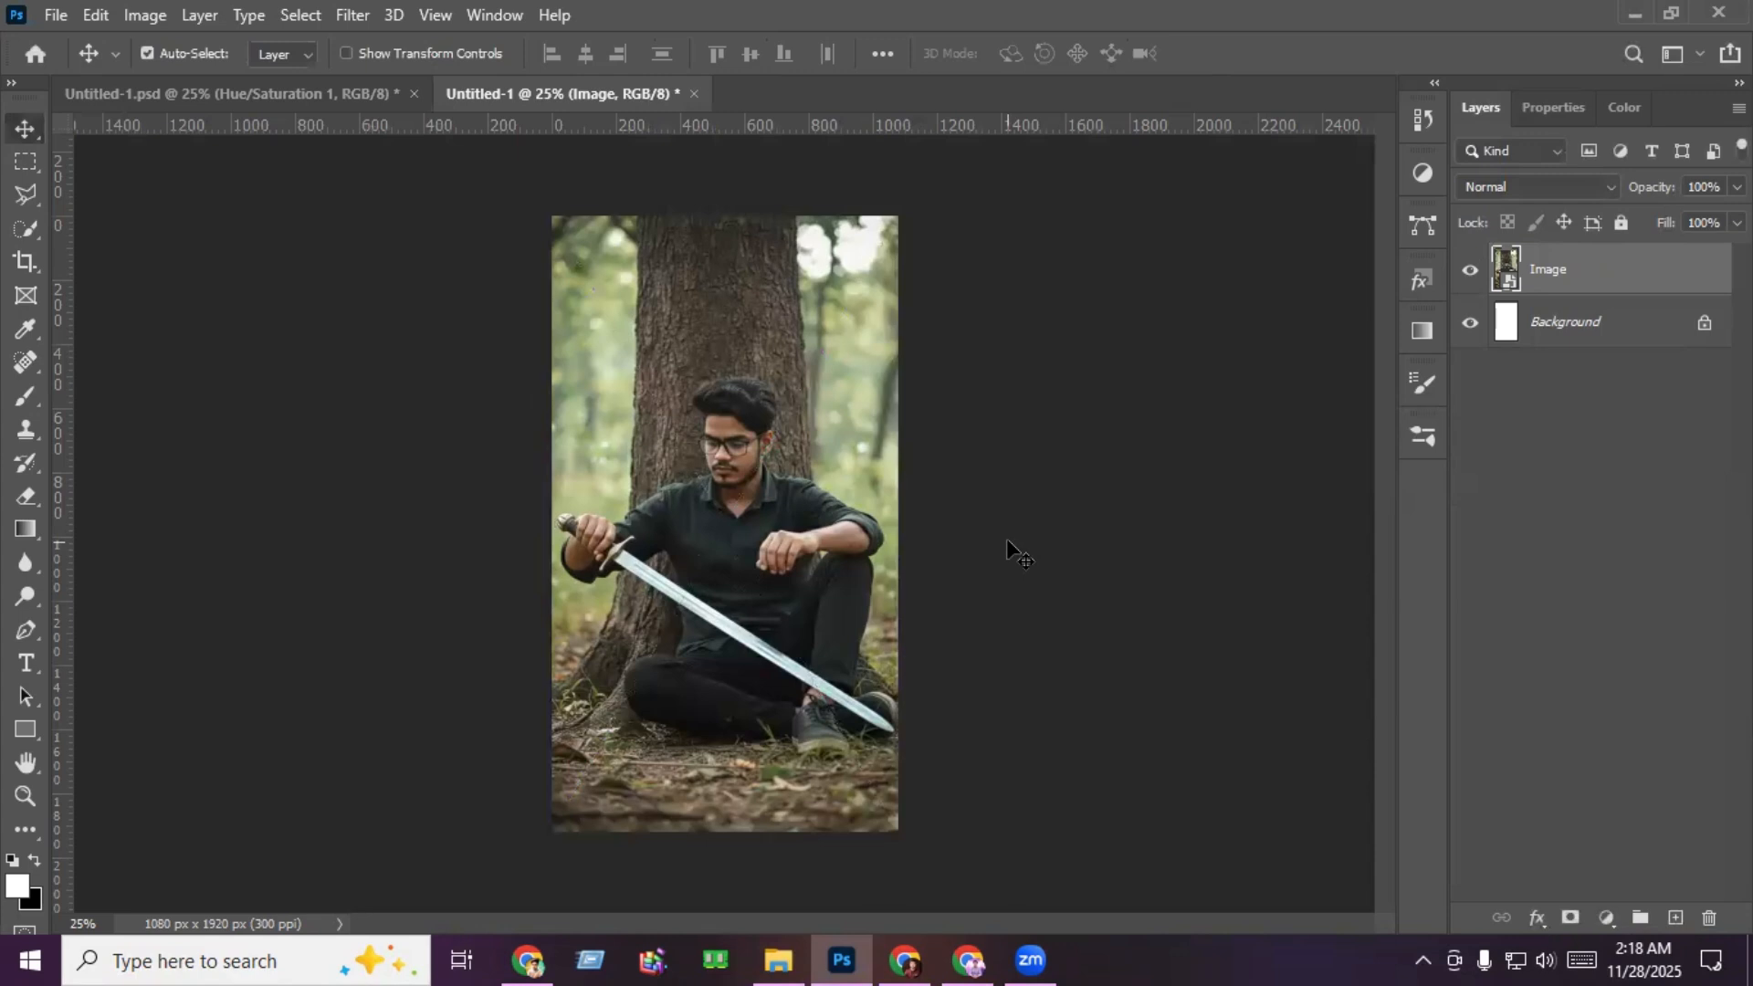
Step: Delete the Background layer and put the photo layer in a group named Image
left_click(1705, 325)
key("Delete")
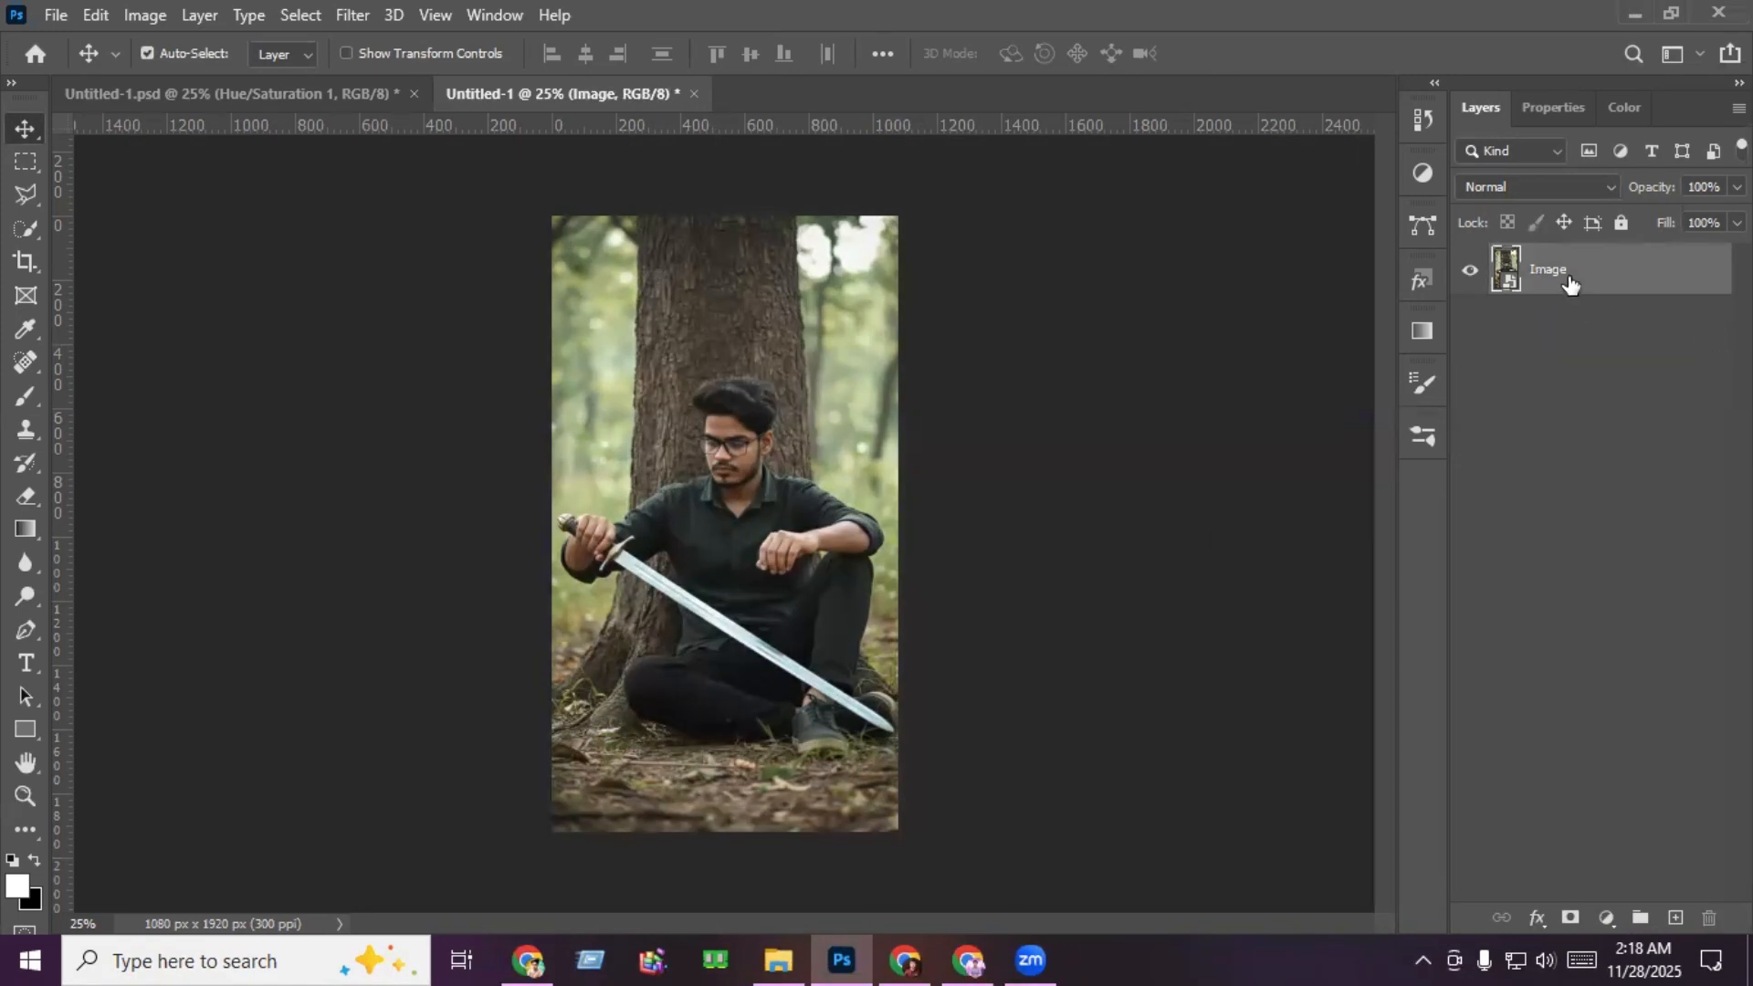
key("ctrl+g")
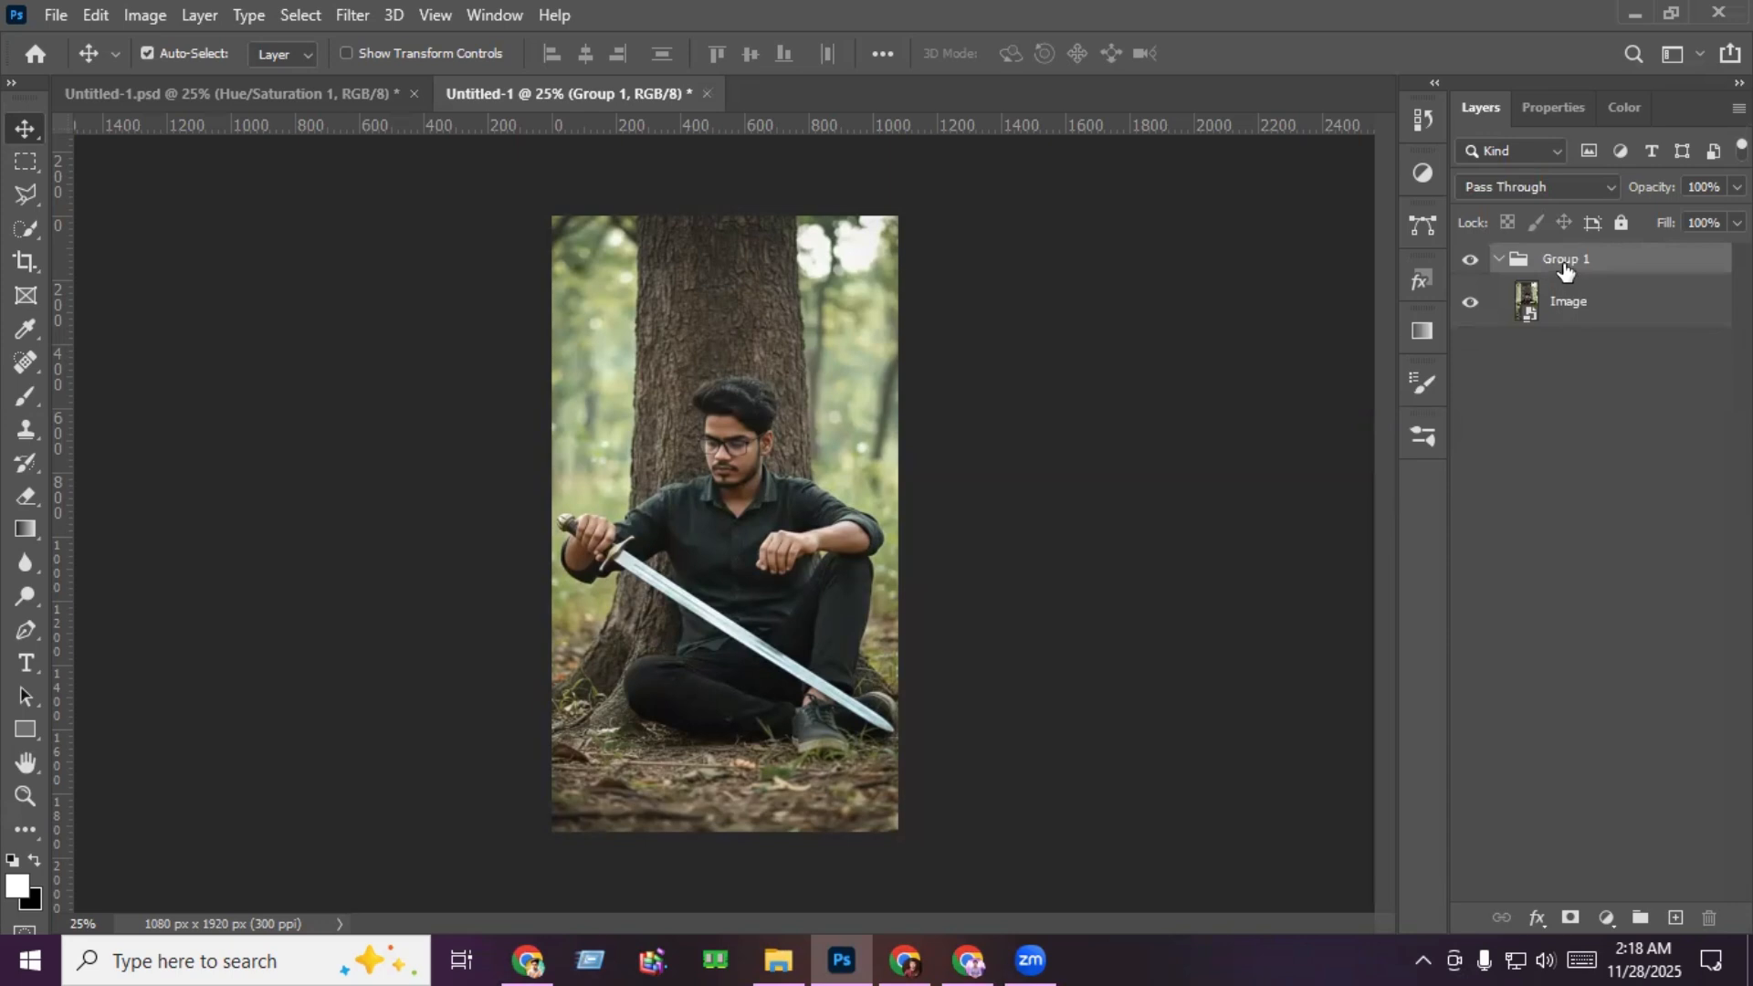
double_click(1563, 261)
type("Image")
key("Return")
Step: Outline the sword blade on the photo layer with a Pen path and convert it to a new selection with a 0-pixel feather
left_click(1572, 310)
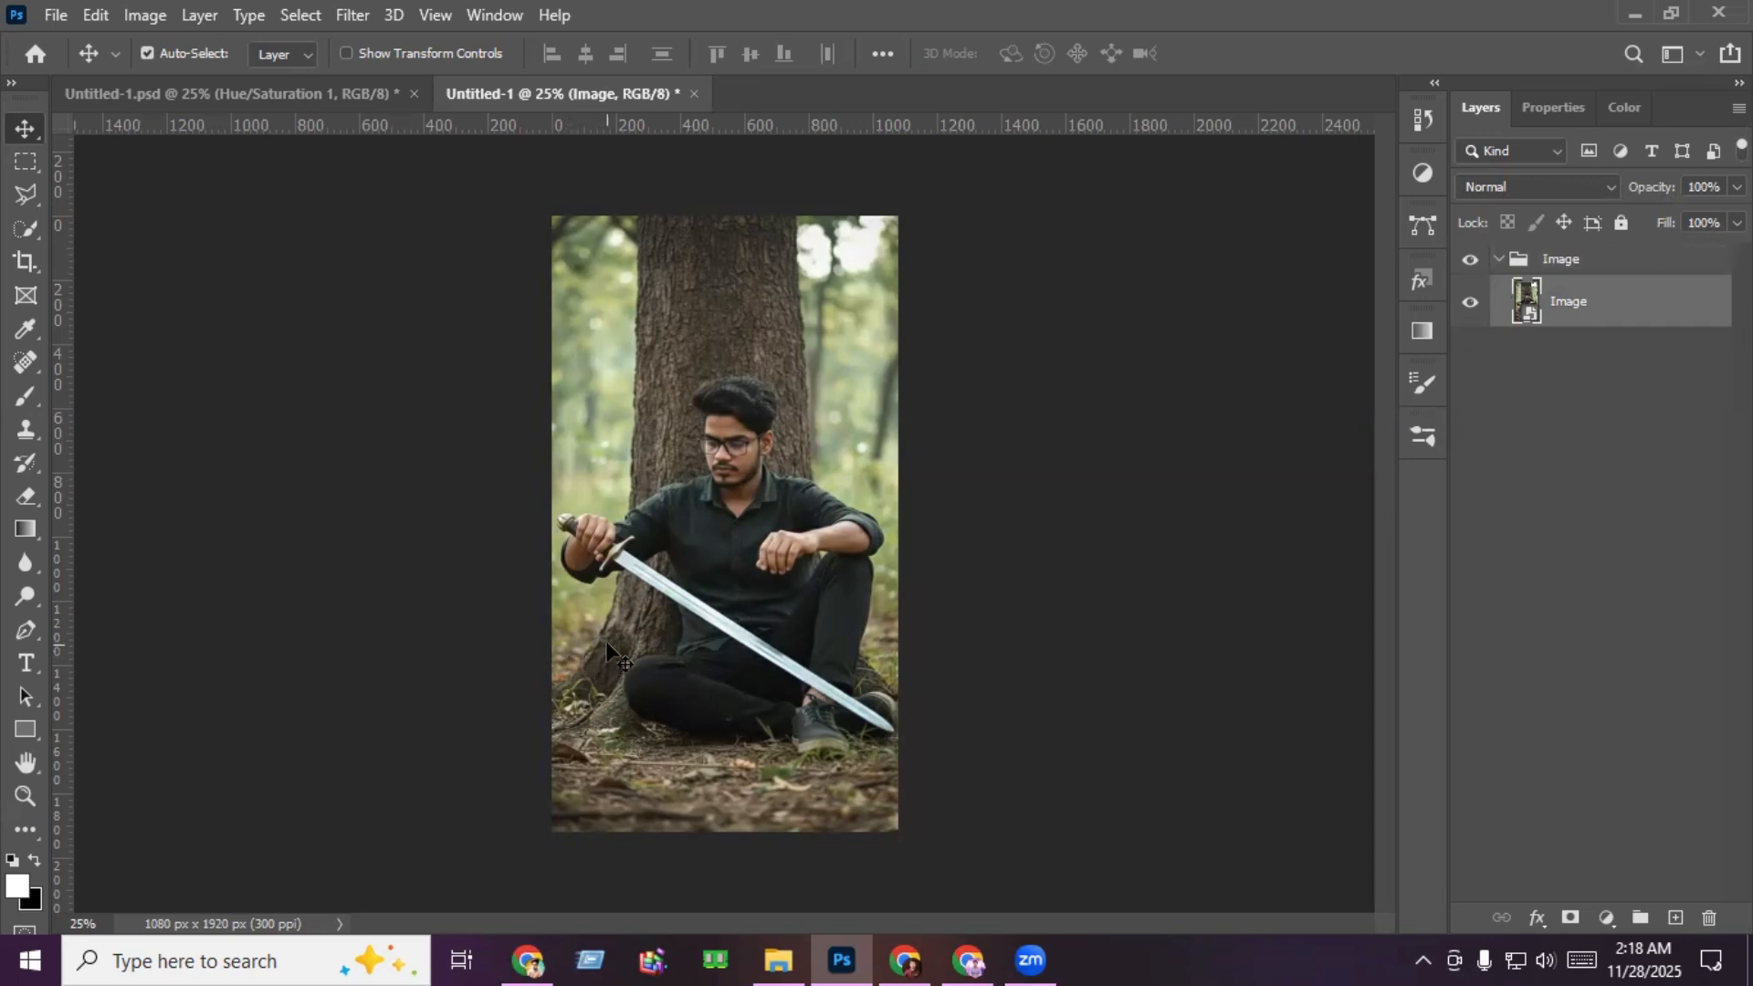
scroll(605, 641, "up", 2)
scroll(793, 786, "up", 2)
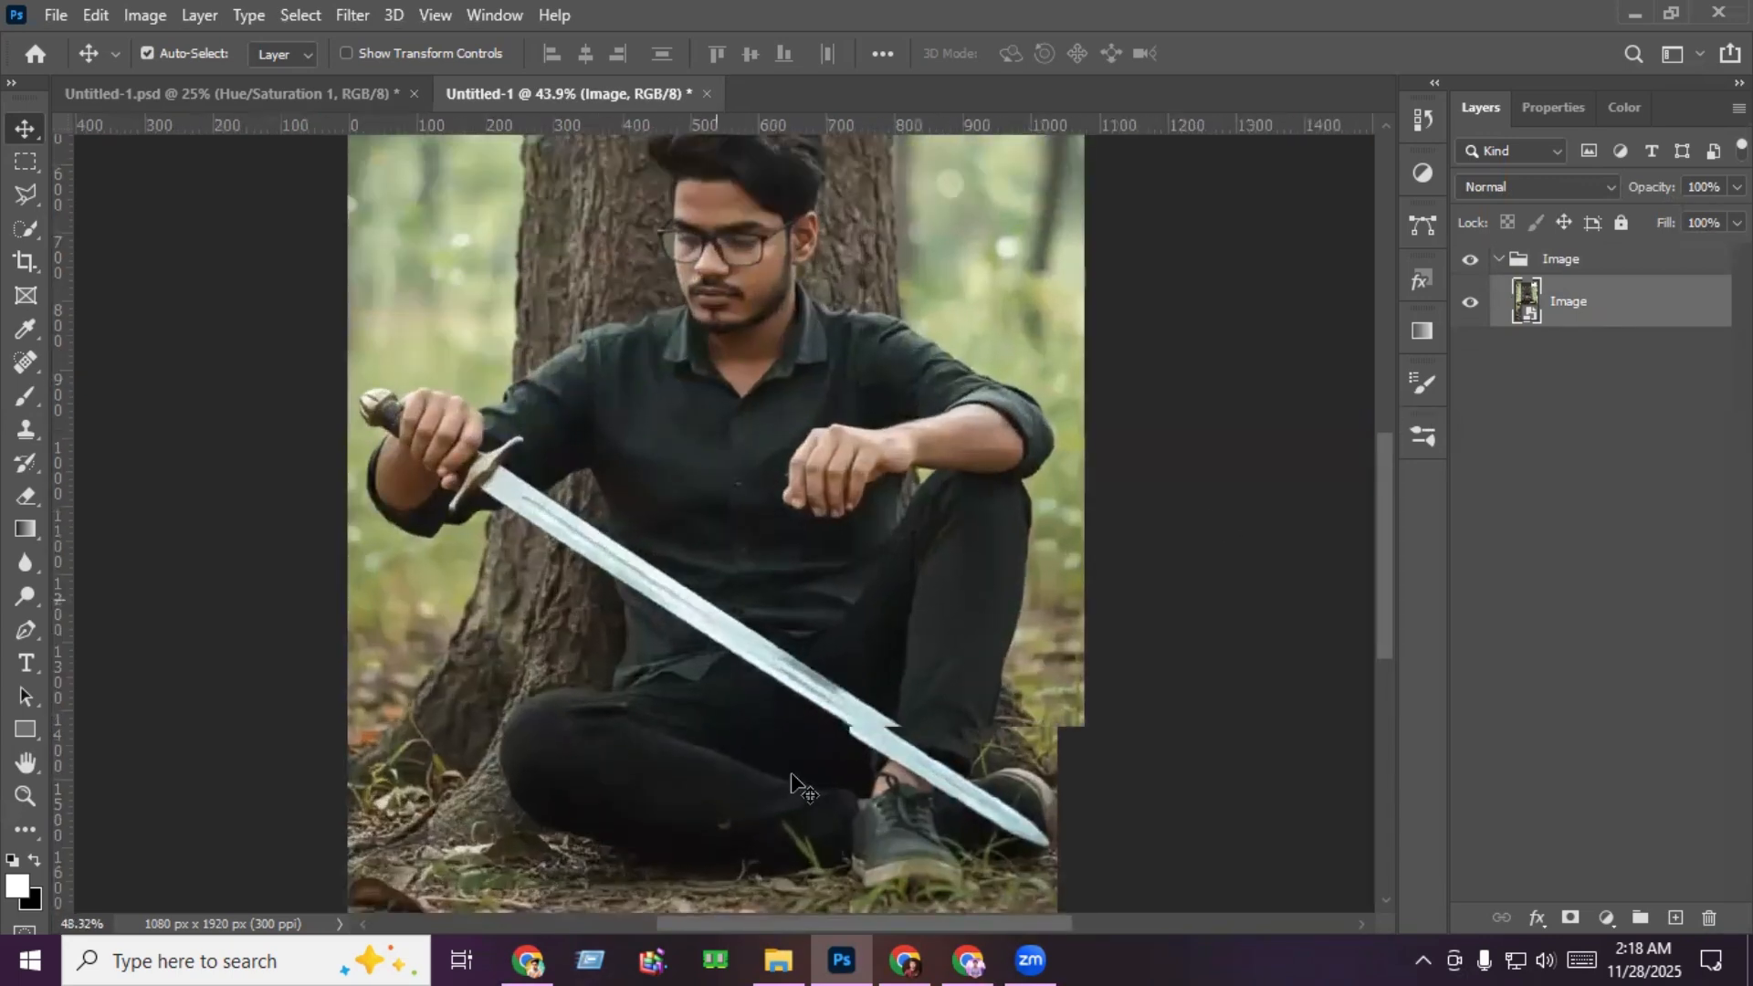
left_click_drag(747, 734, 701, 615)
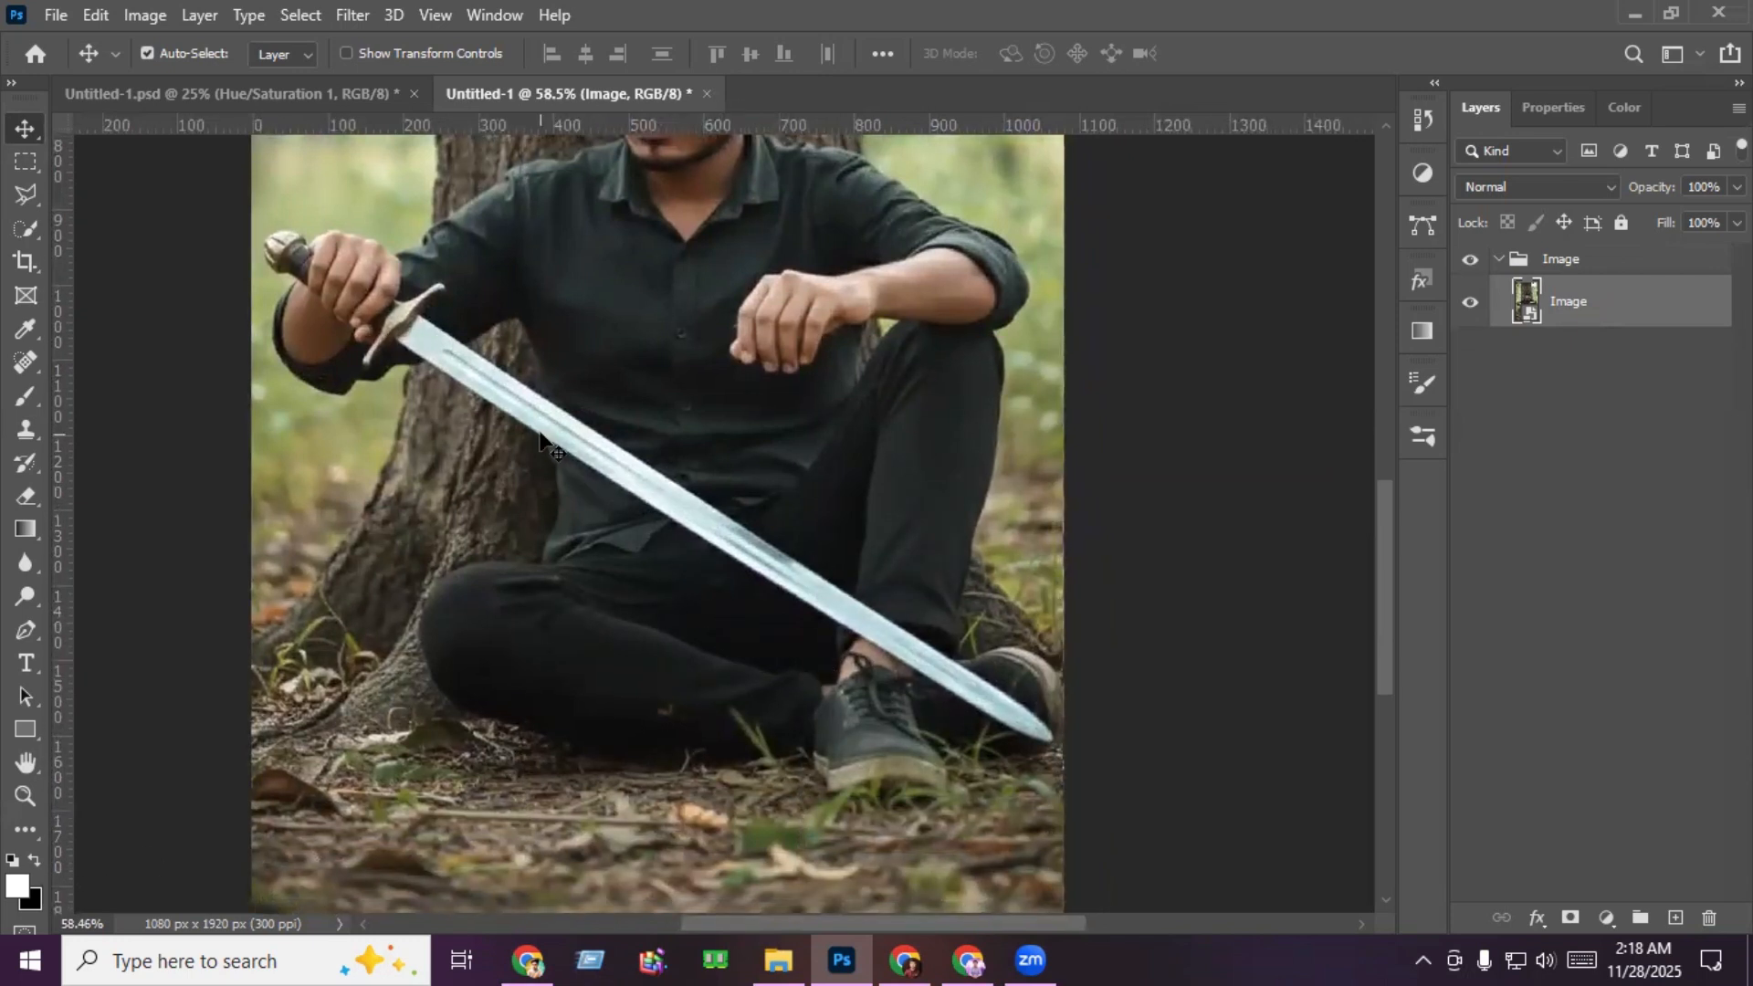
left_click(31, 628)
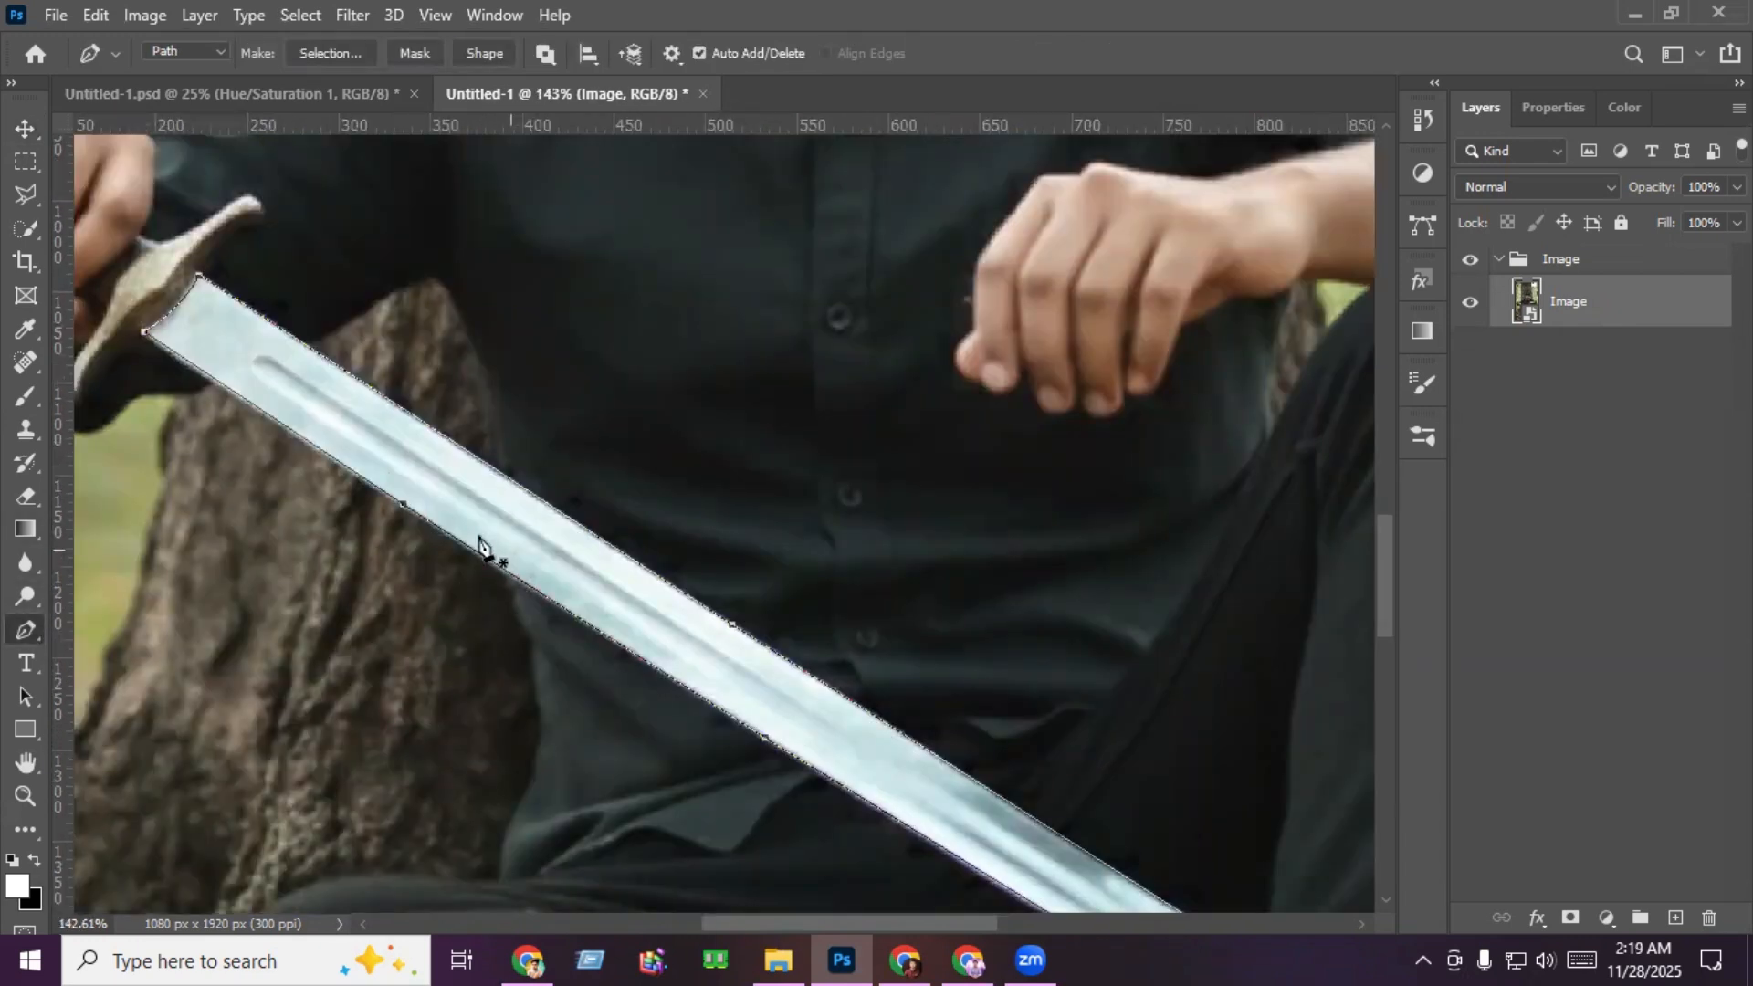
right_click(198, 359)
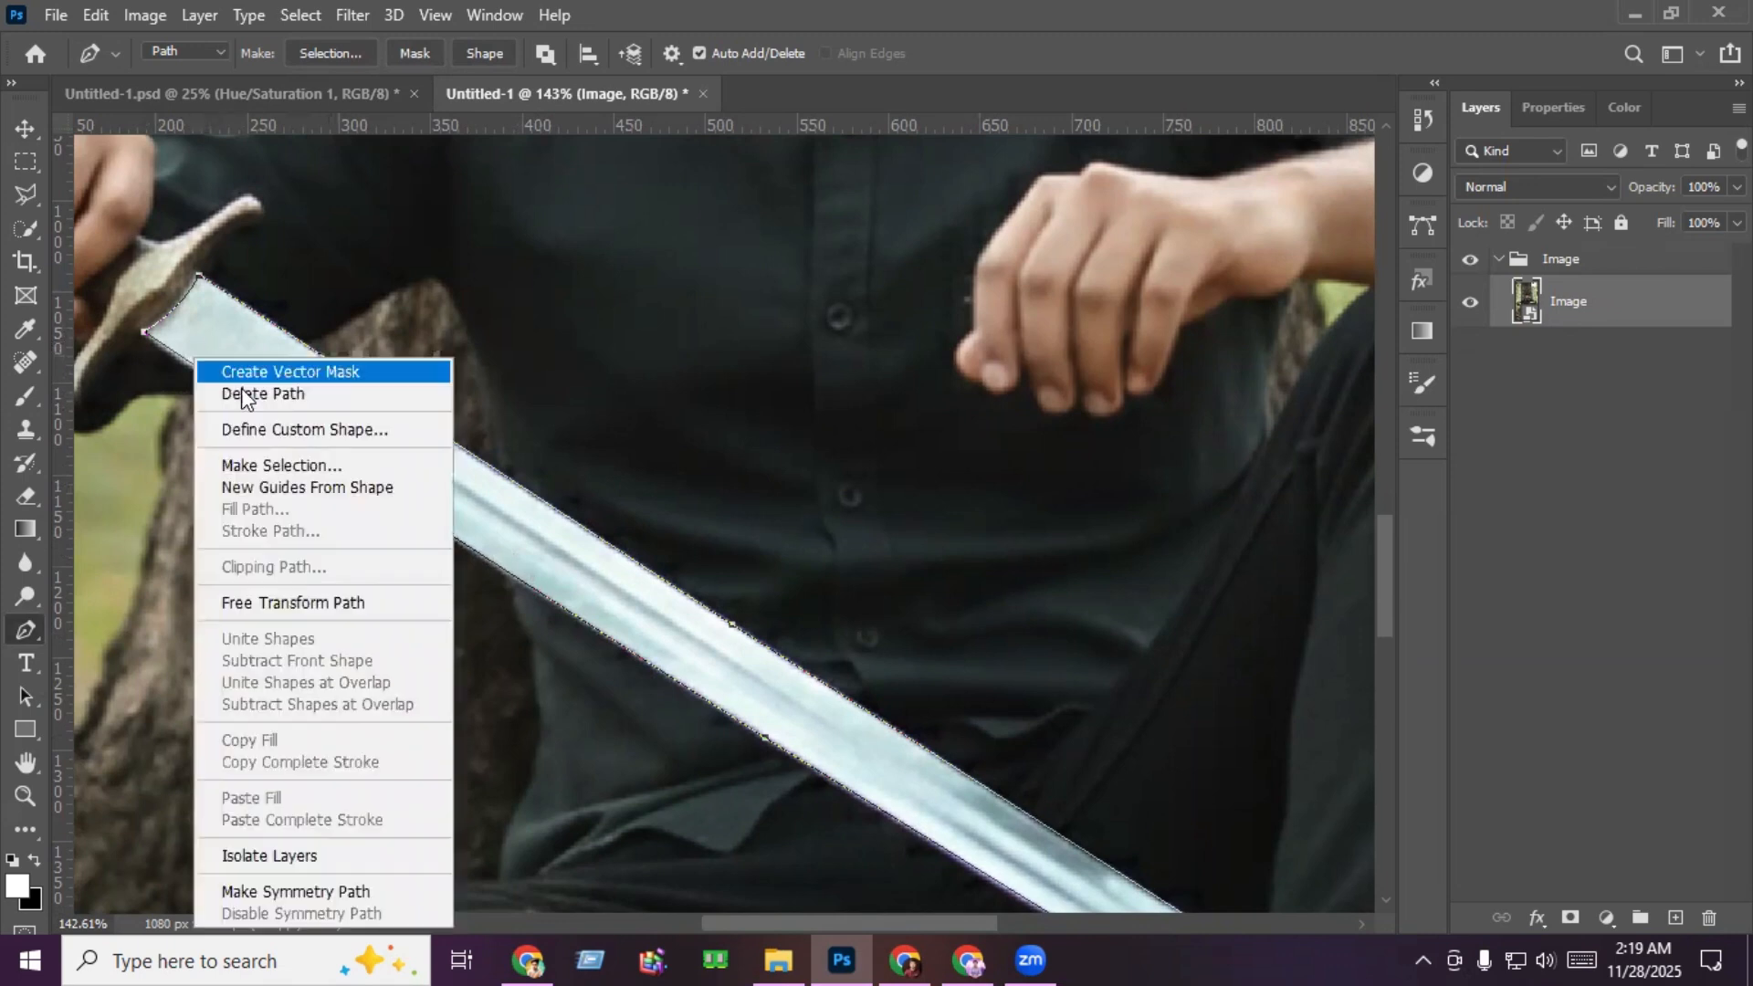
left_click(347, 475)
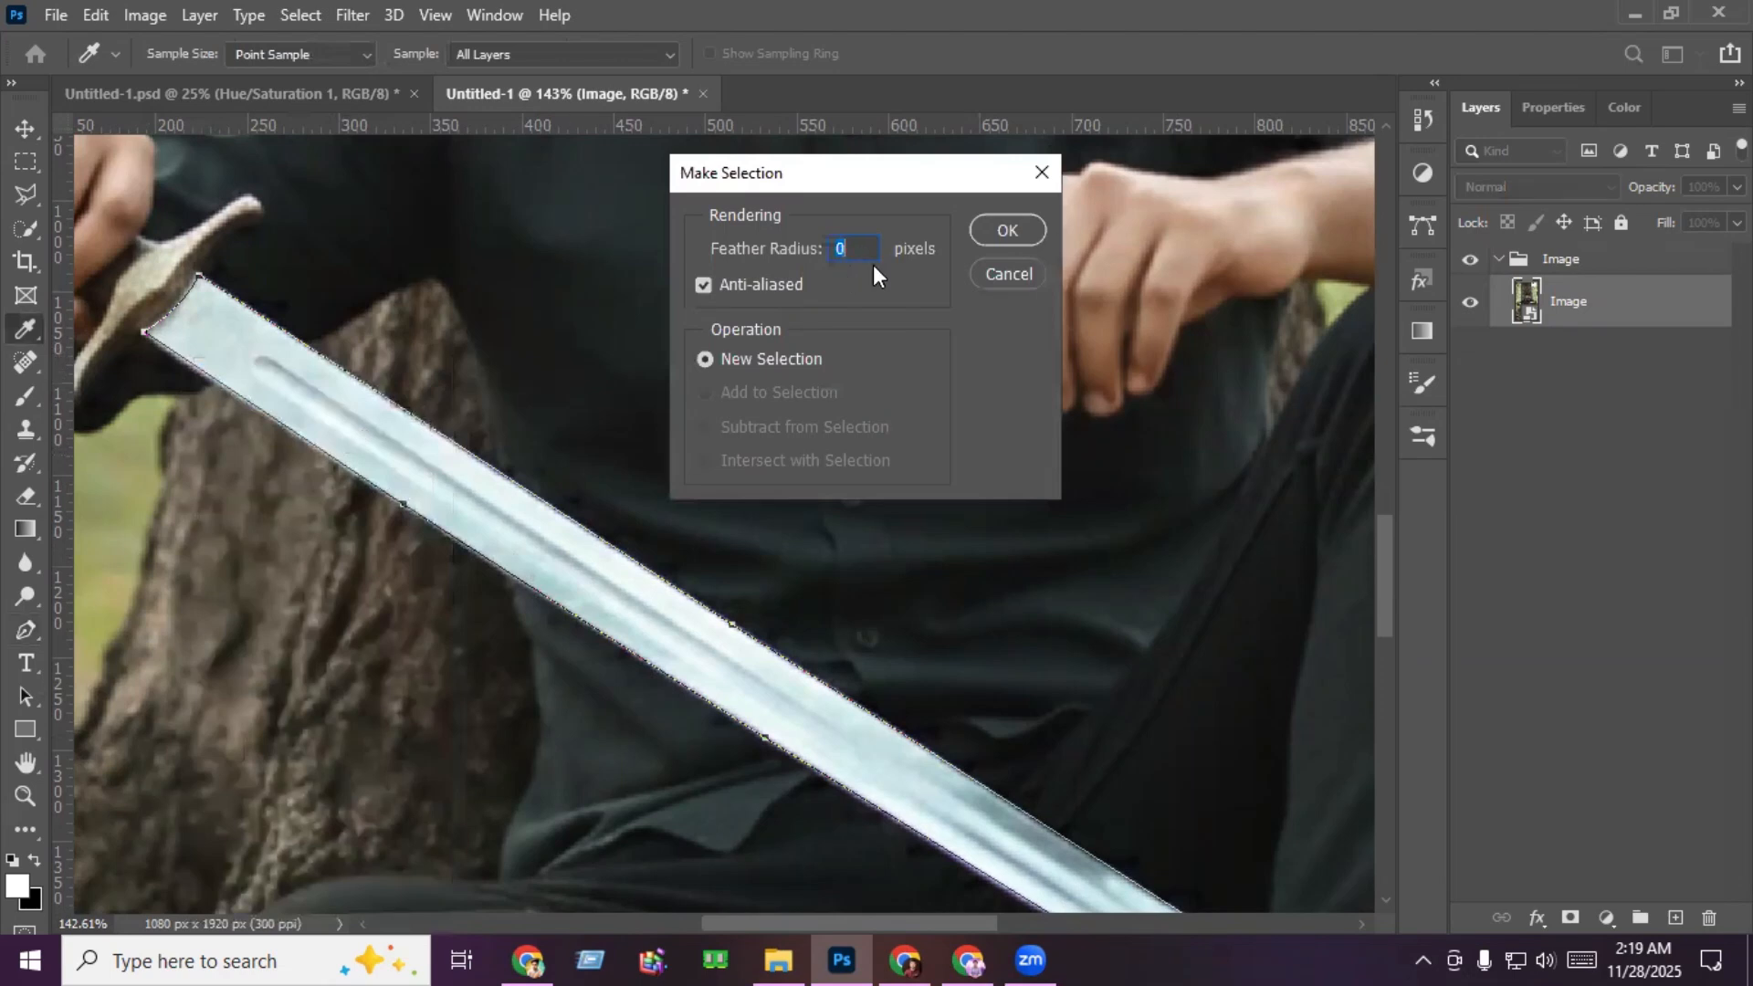
left_click(1020, 231)
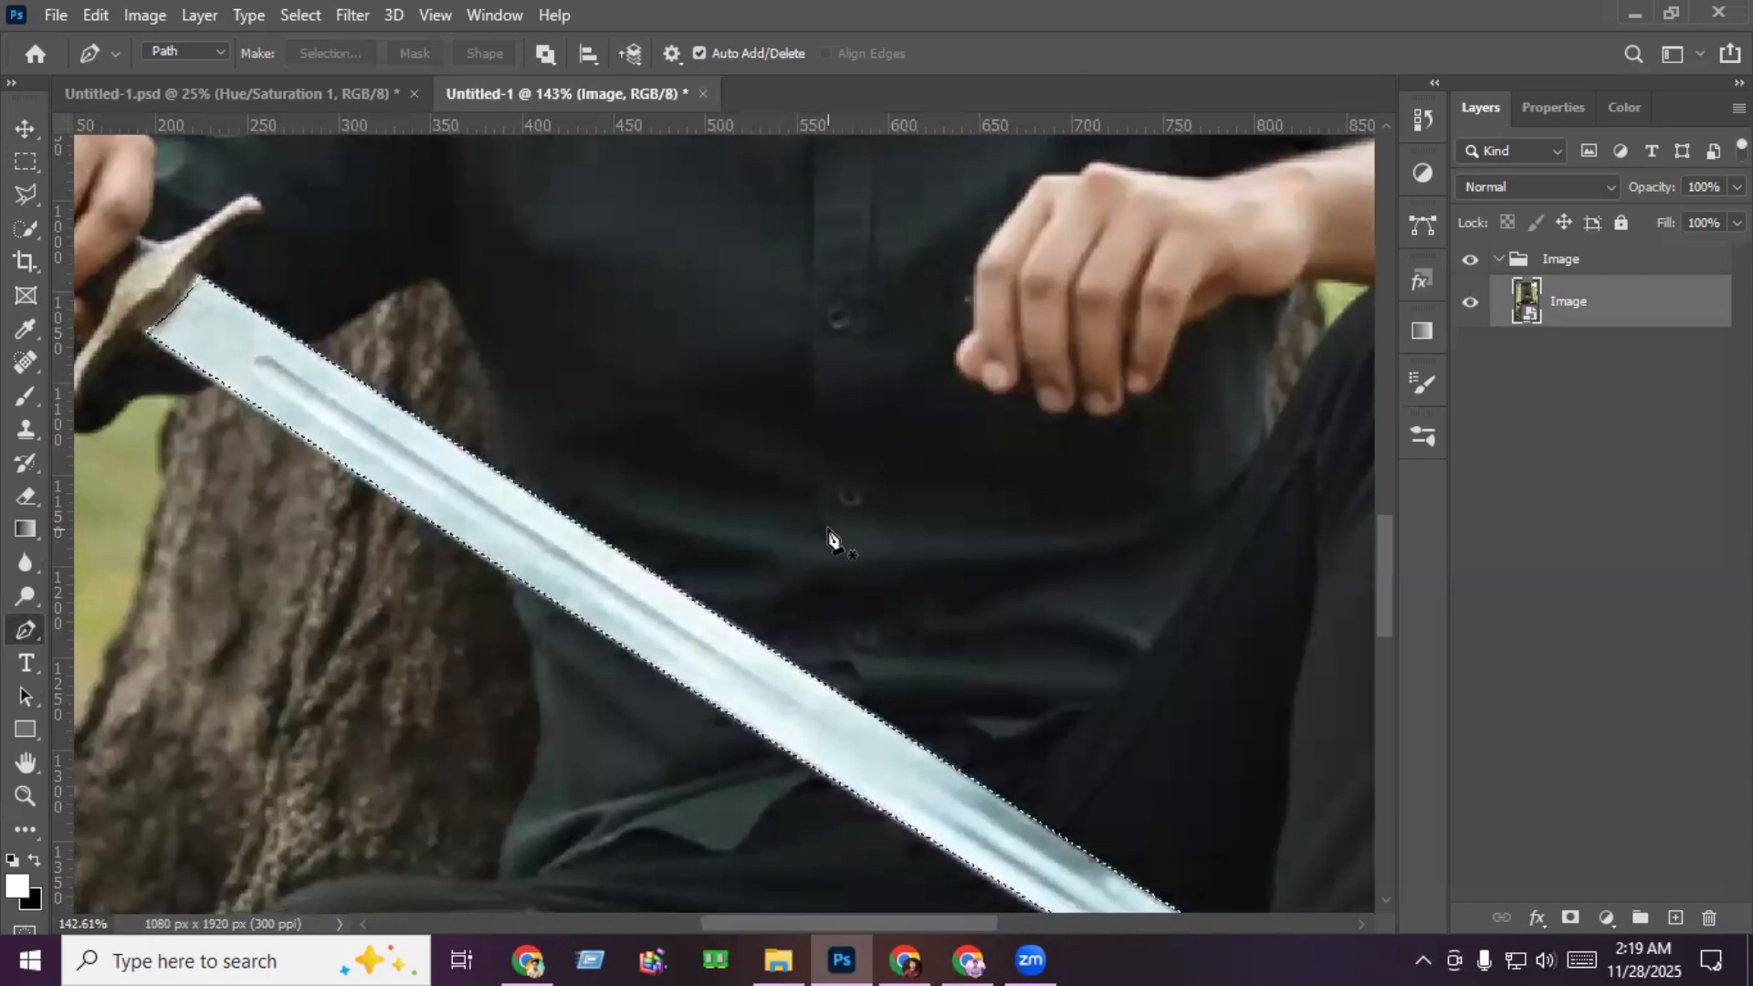
Step: Copy the selected sword blade to a new layer
key("ctrl+j")
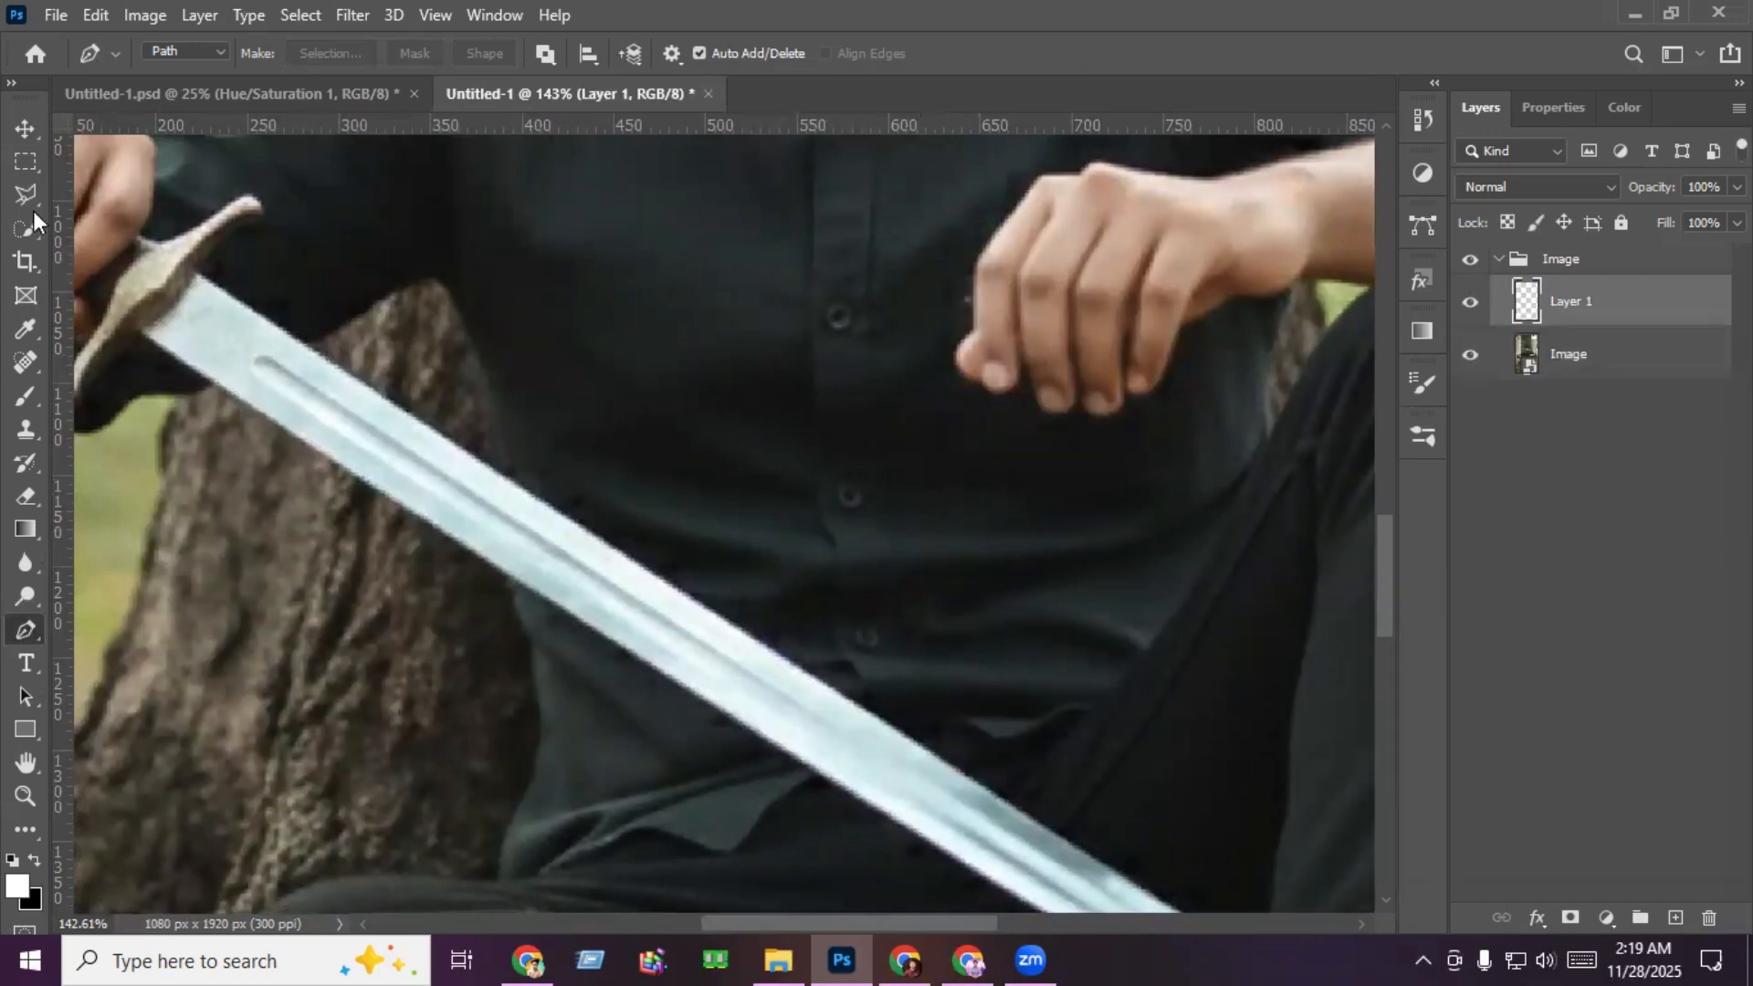
left_click(26, 128)
key("ctrl+0")
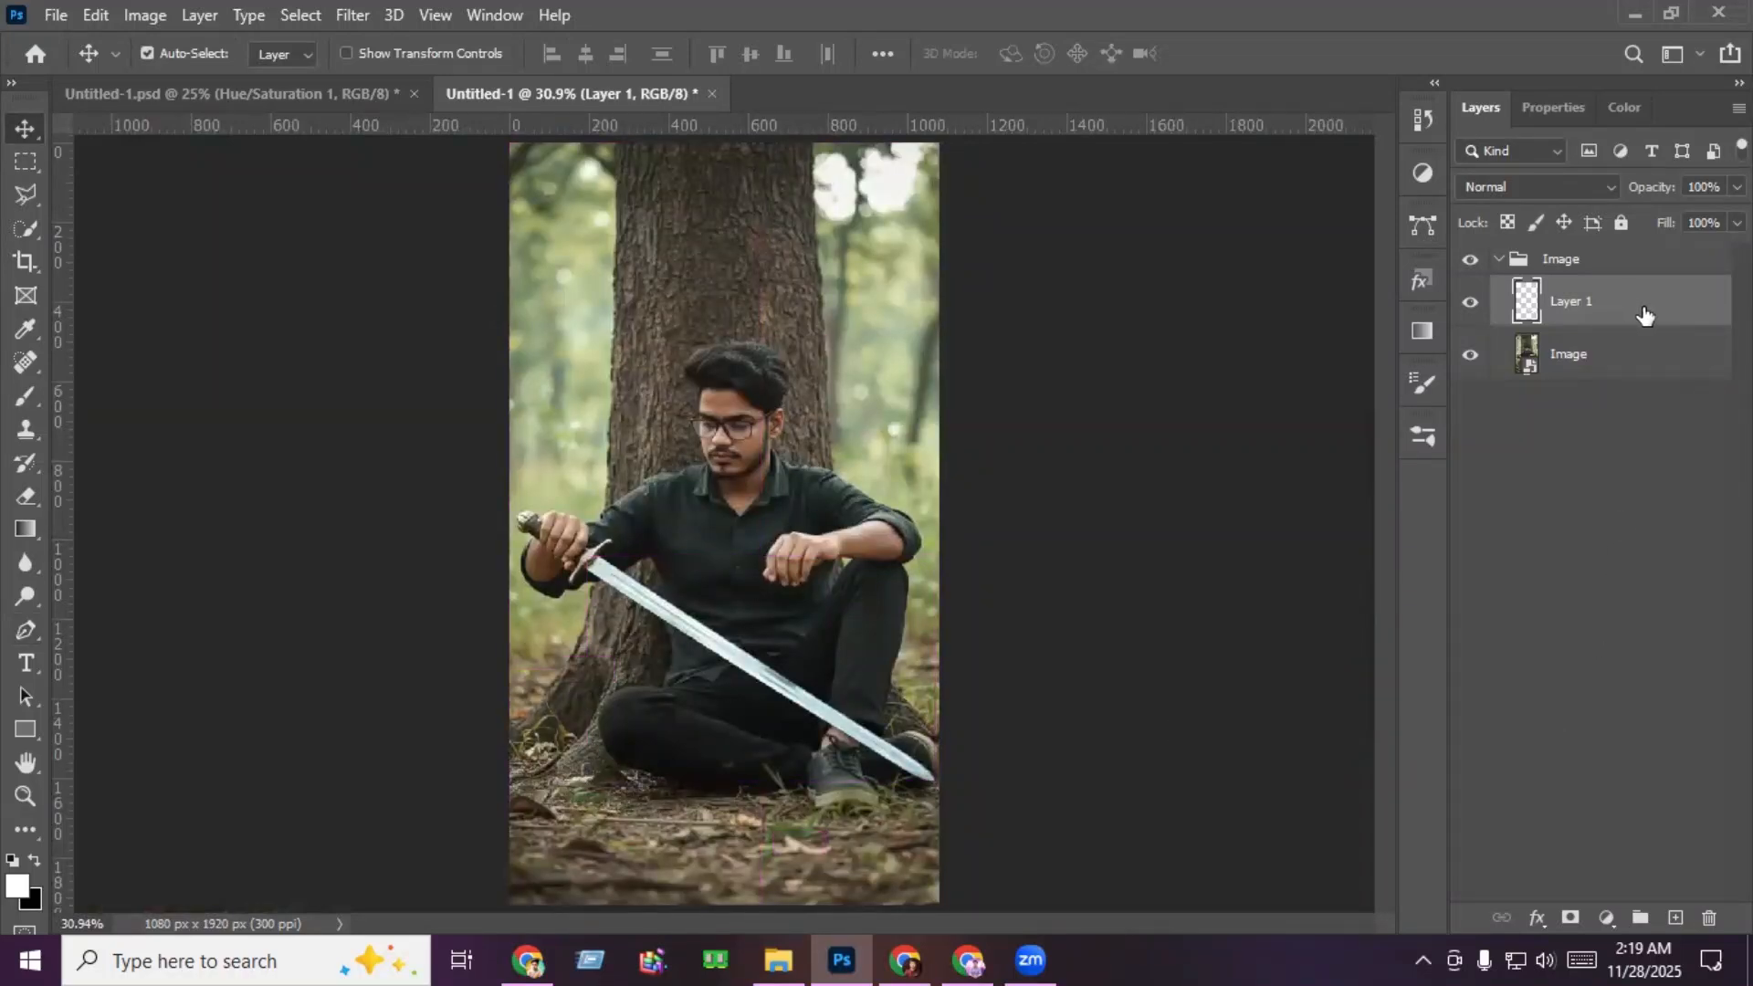
Step: Move the blade layer above the Image group and put it in its own group named E 1
left_click_drag(1644, 315, 1596, 249)
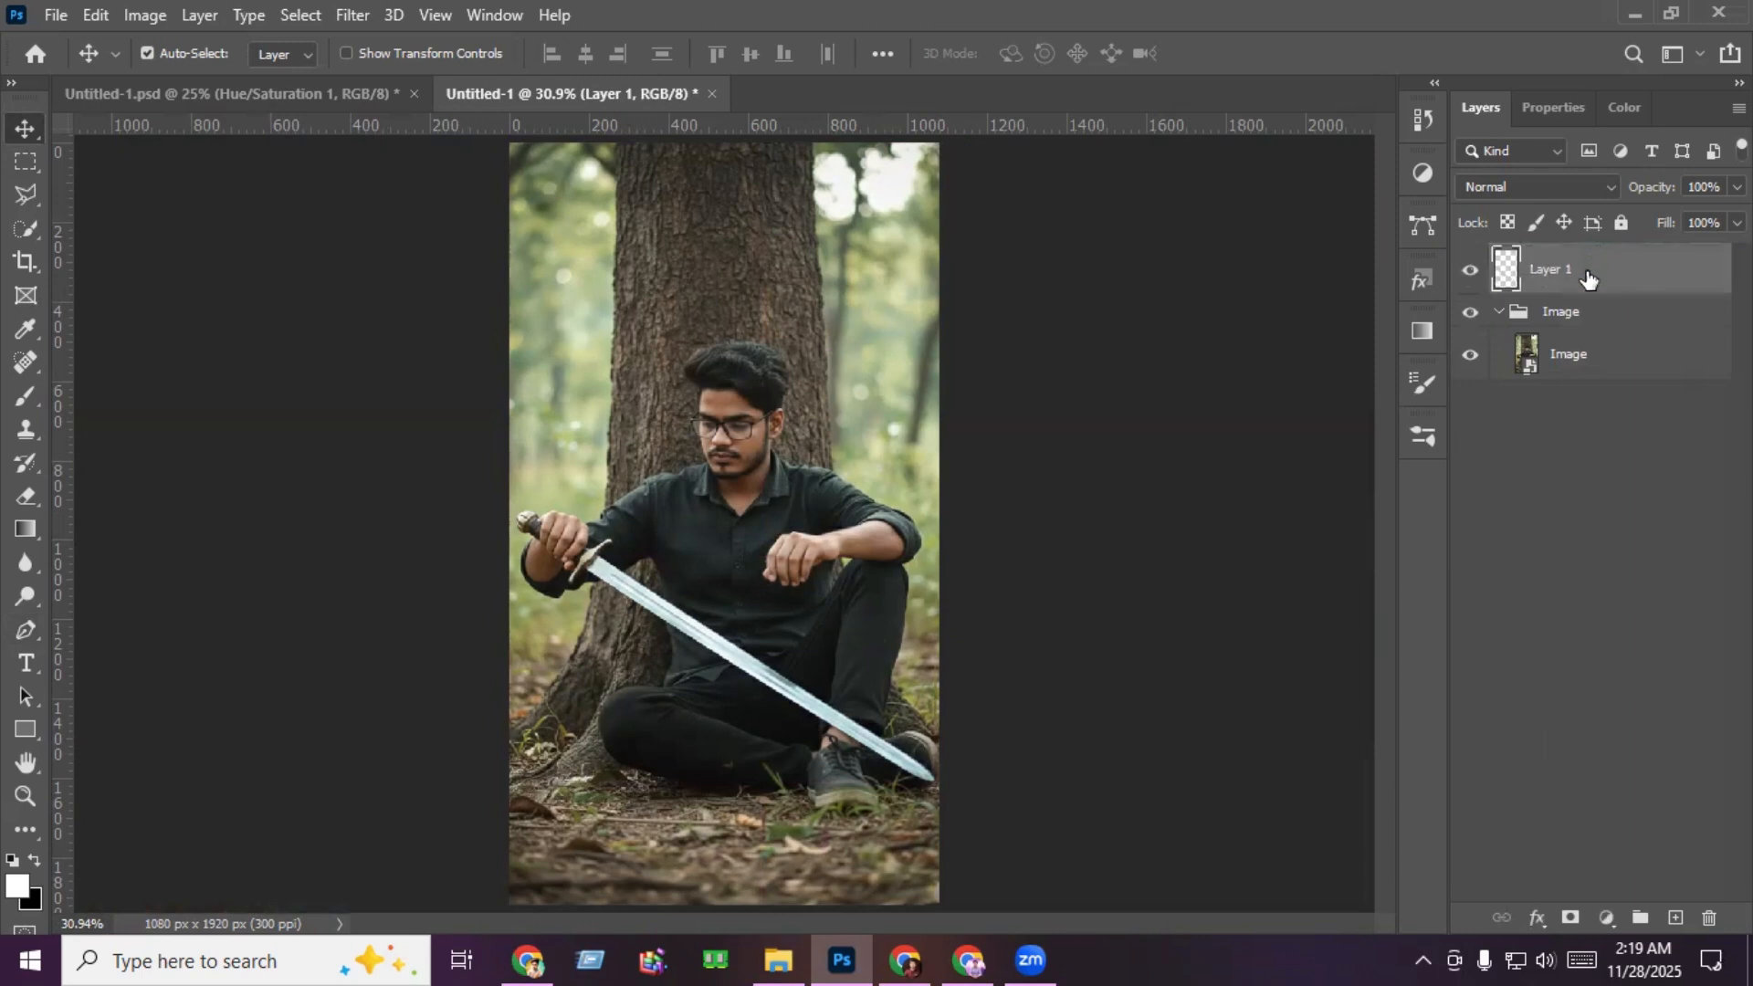
key("ctrl+g")
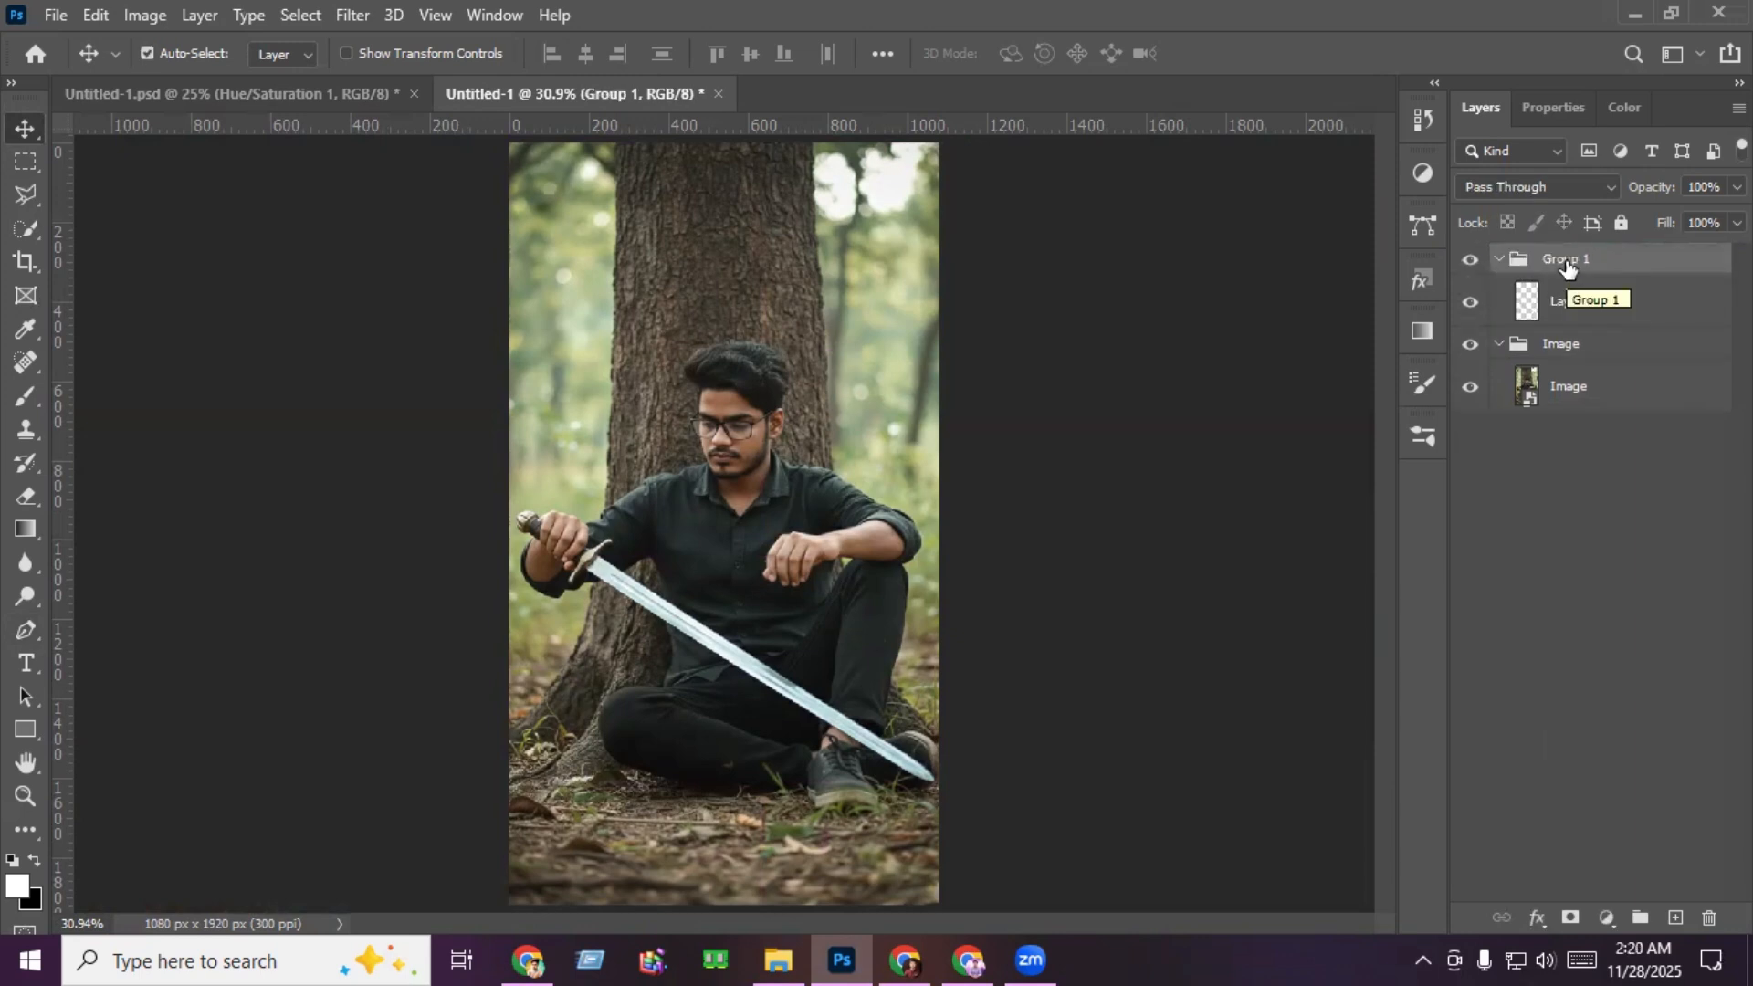
double_click(1569, 260)
type("E 1")
key("Return")
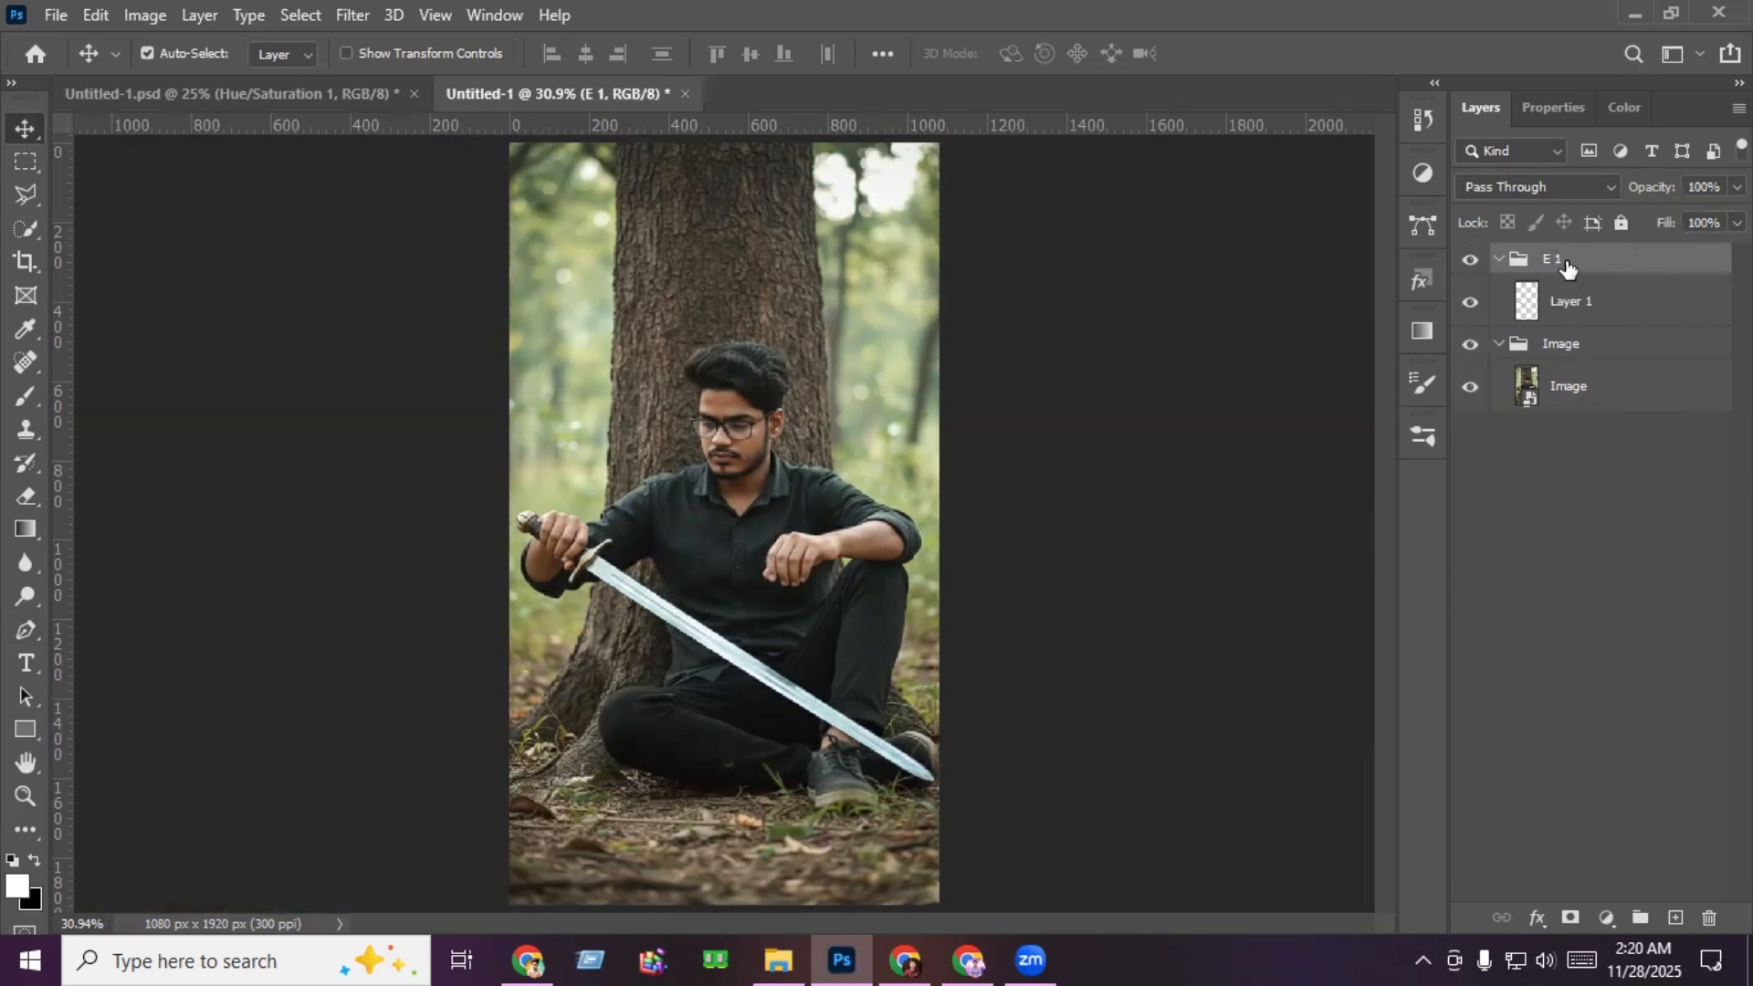
left_click(1585, 311)
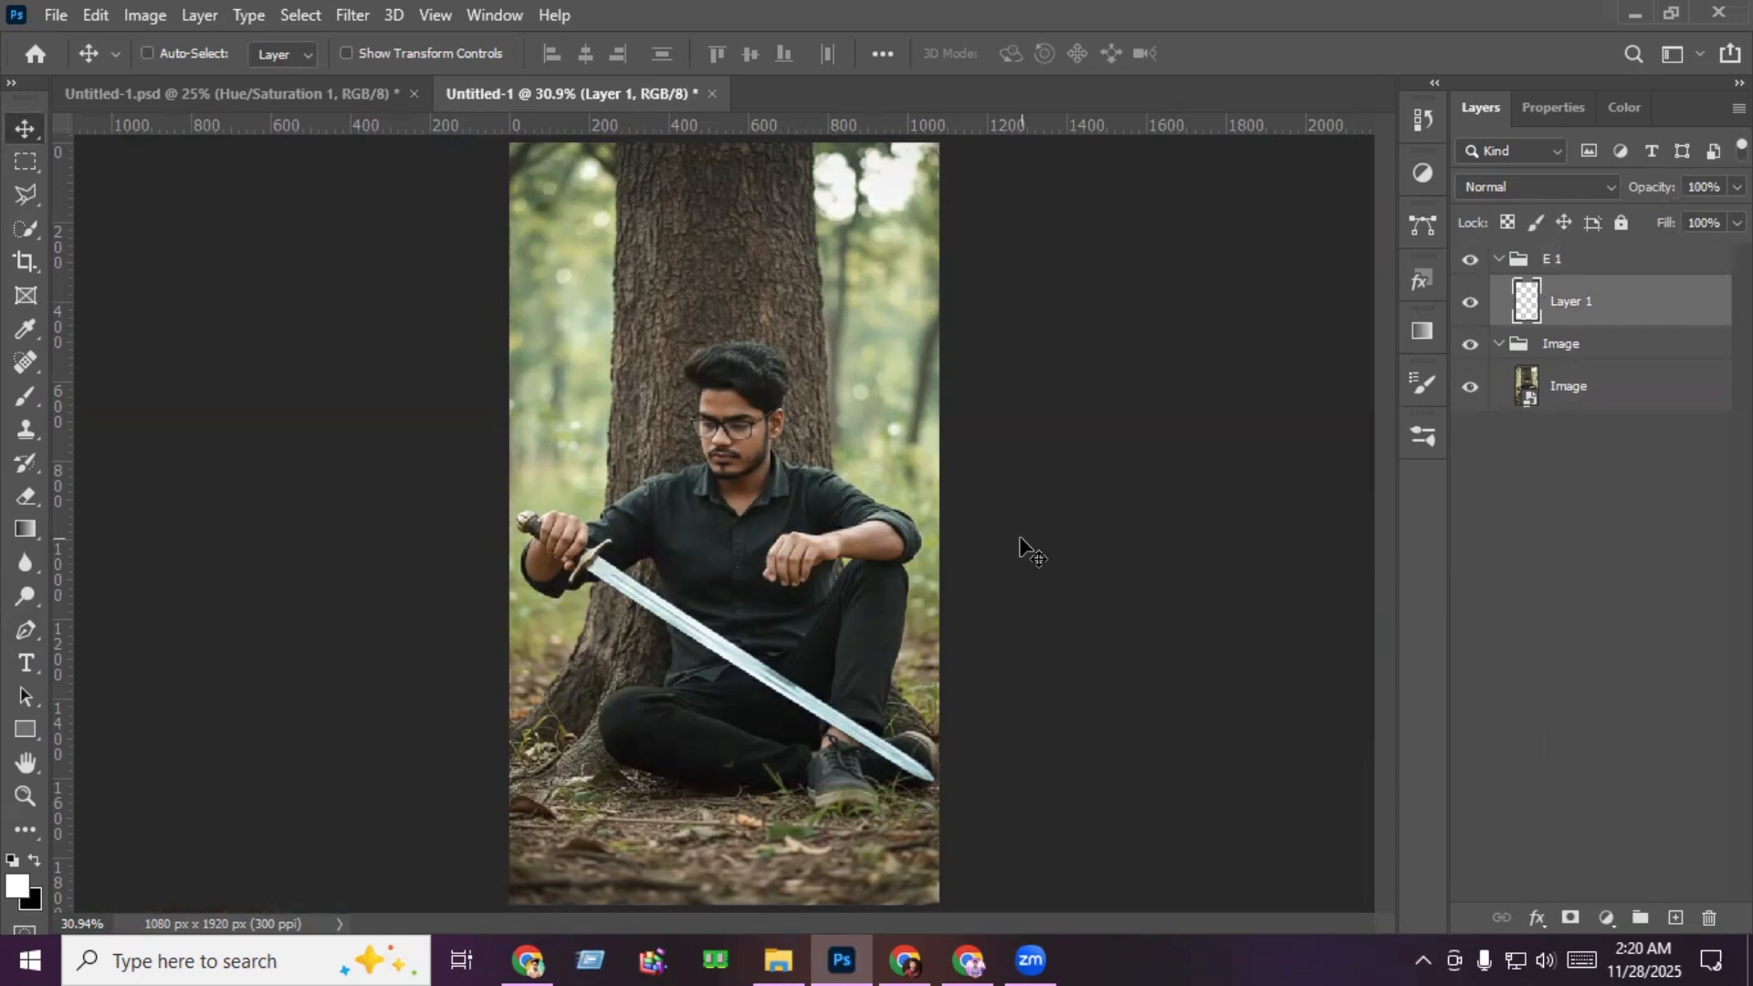
Step: Add a Hue/Saturation adjustment above the photo layer with Colorize on, hue 240 and saturation 20
left_click(1578, 393)
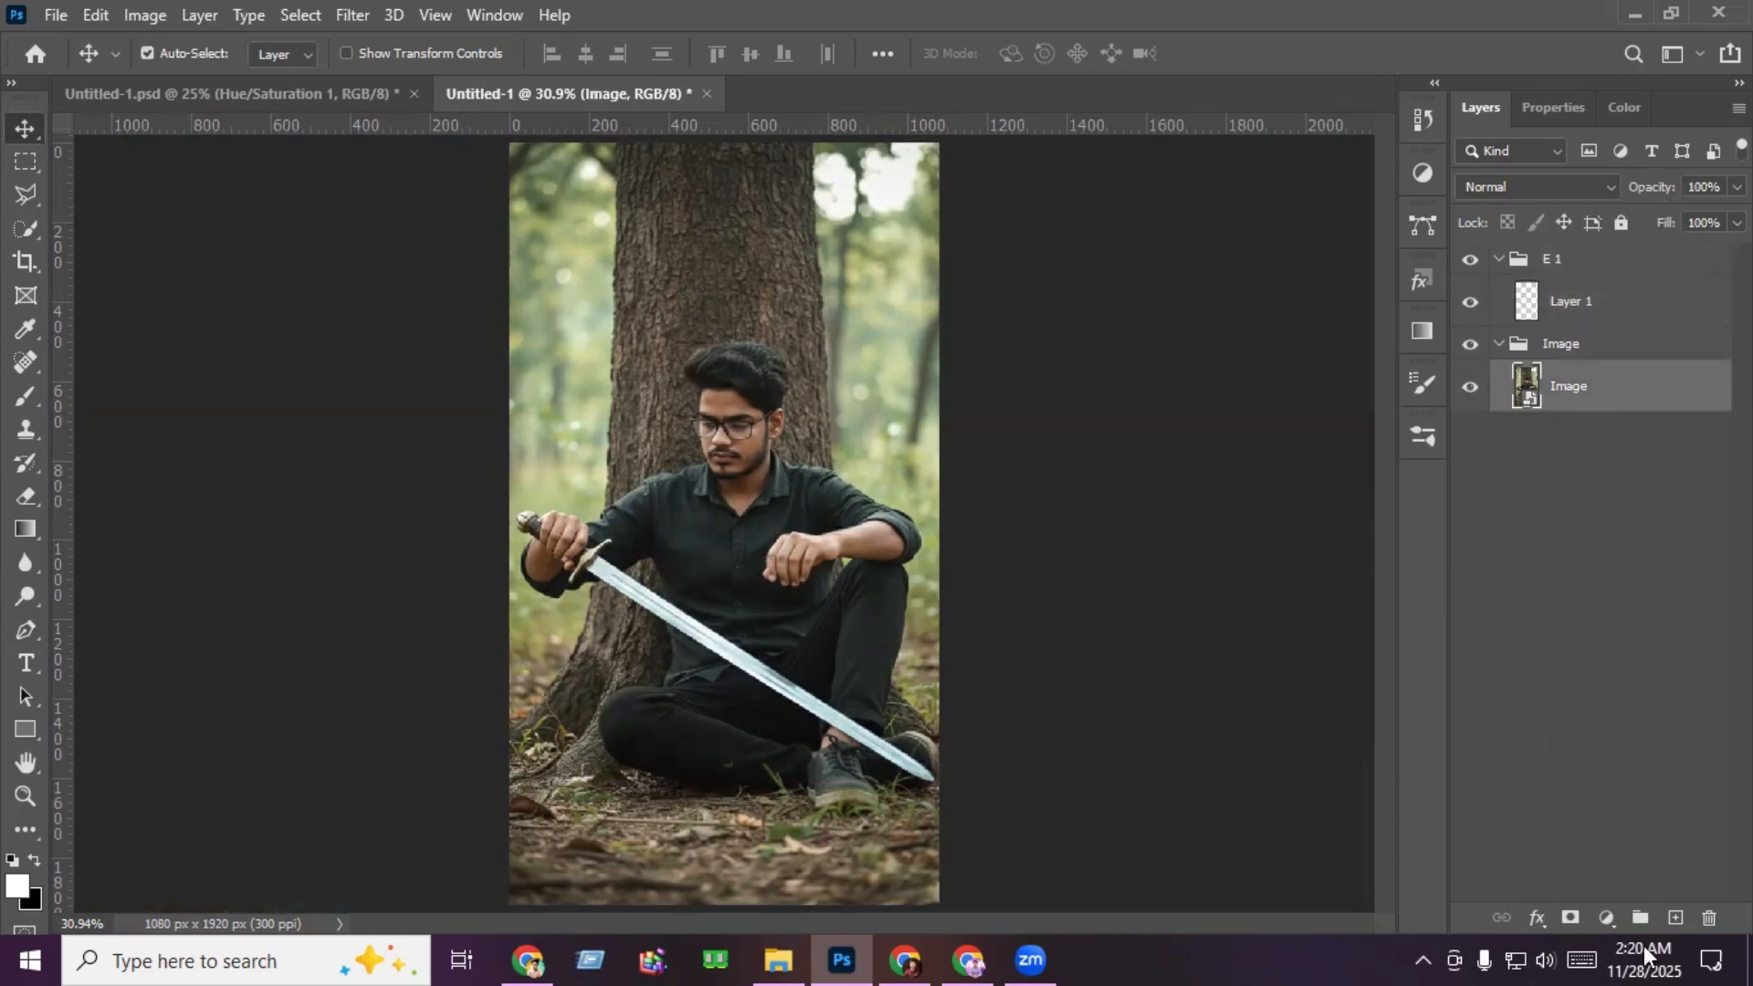
left_click(1606, 918)
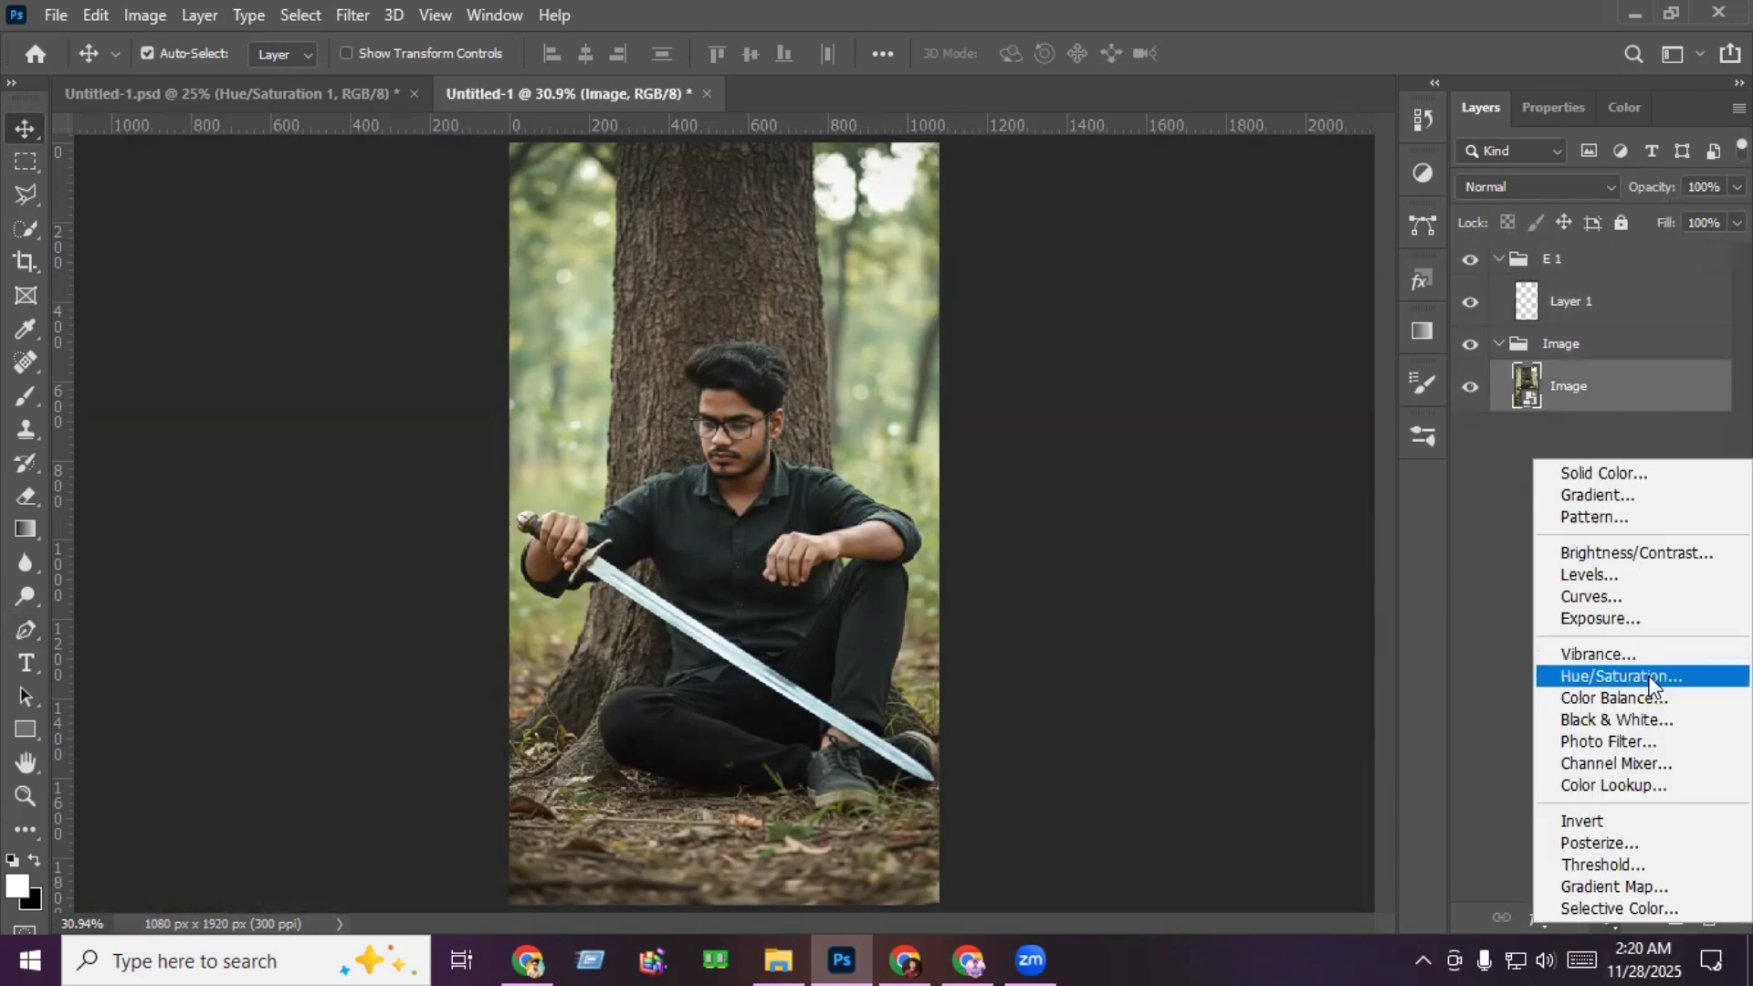
left_click(1621, 676)
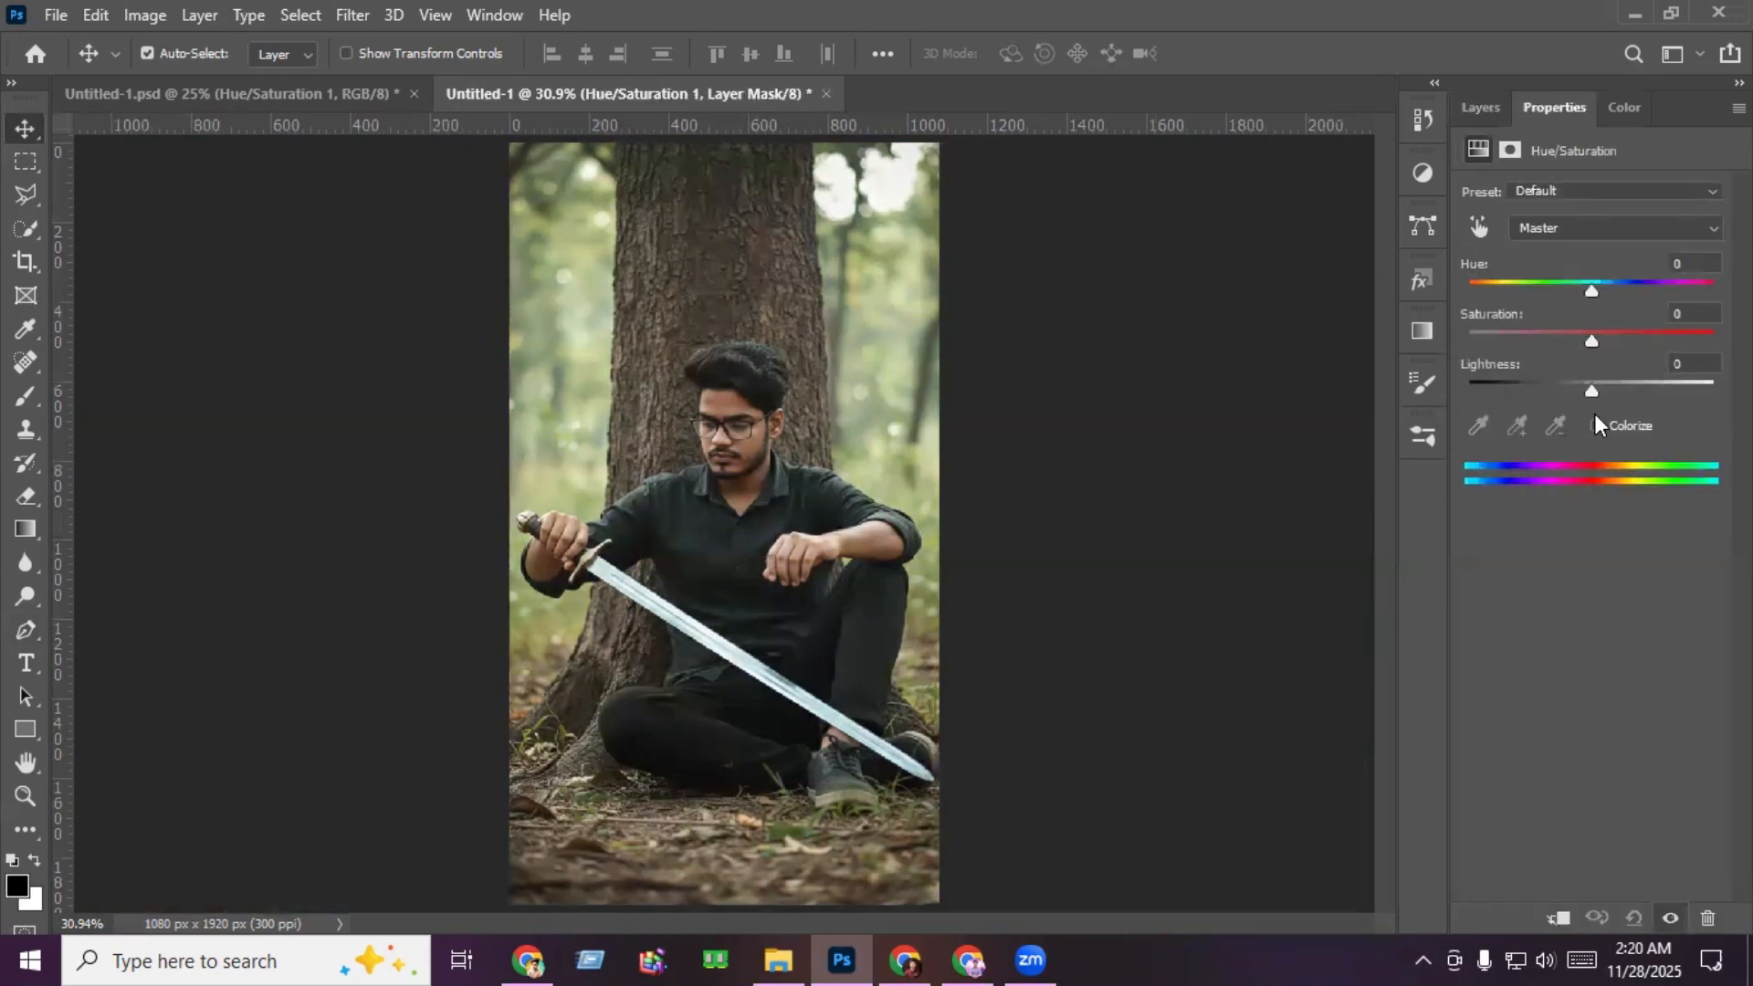
left_click(1597, 425)
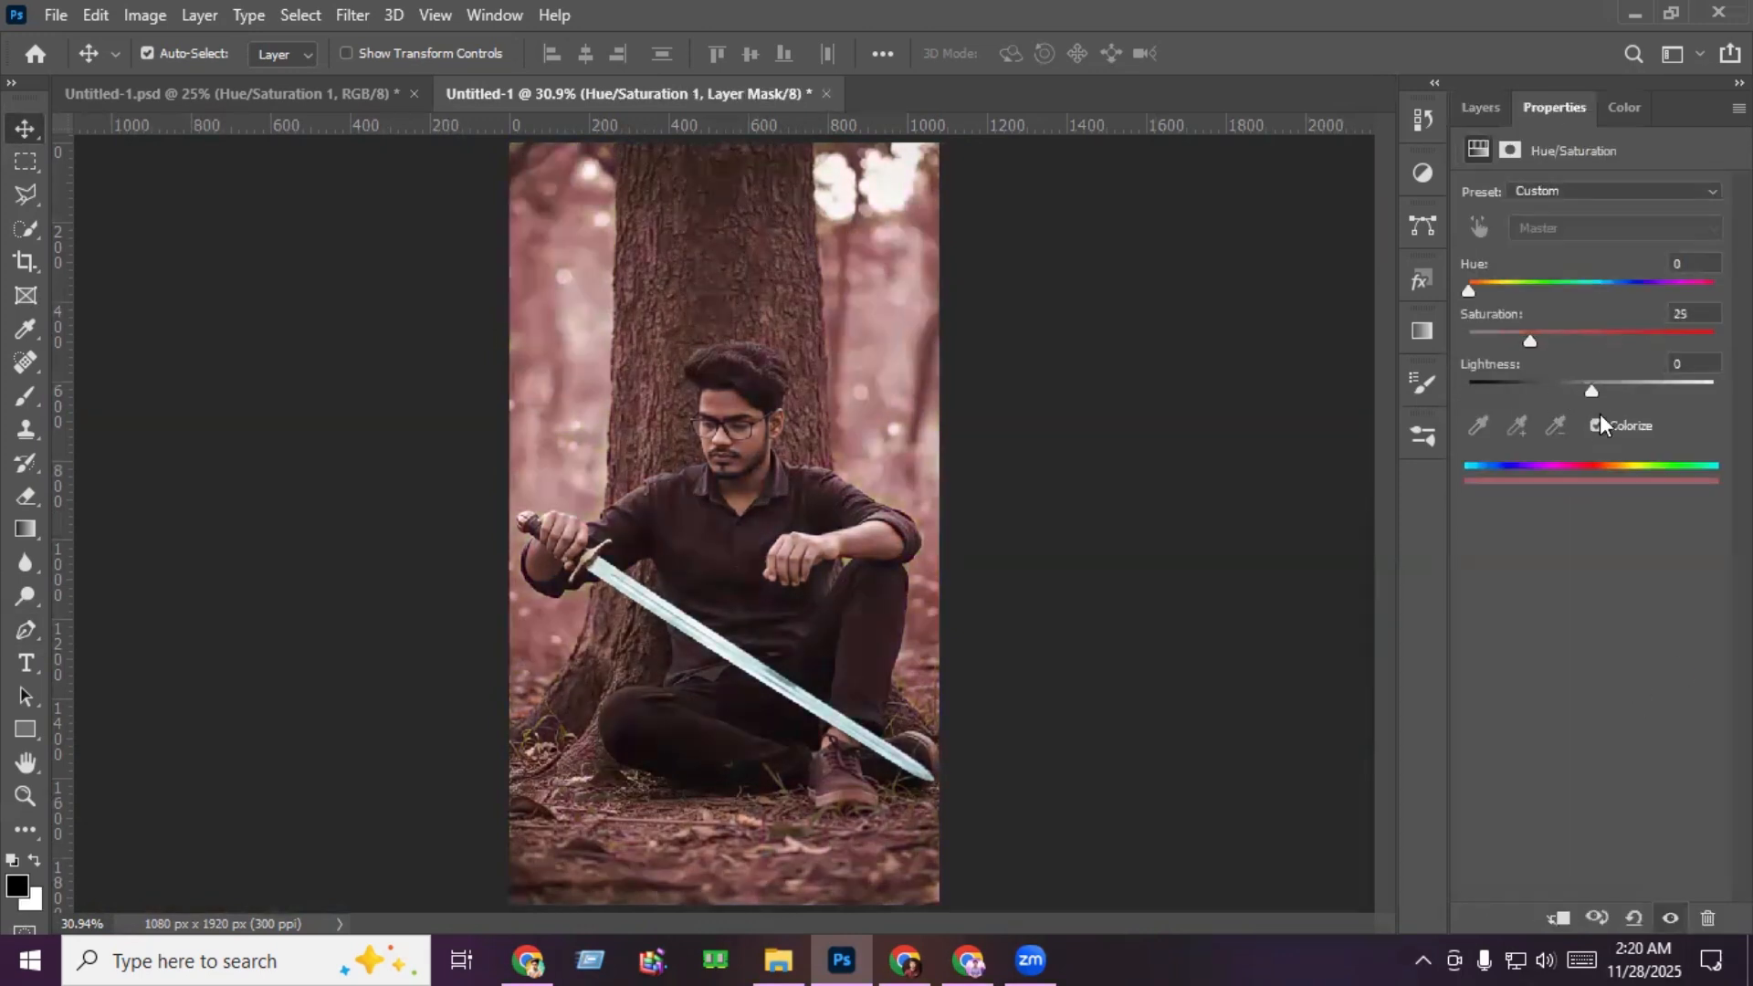
left_click(1690, 263)
type("24")
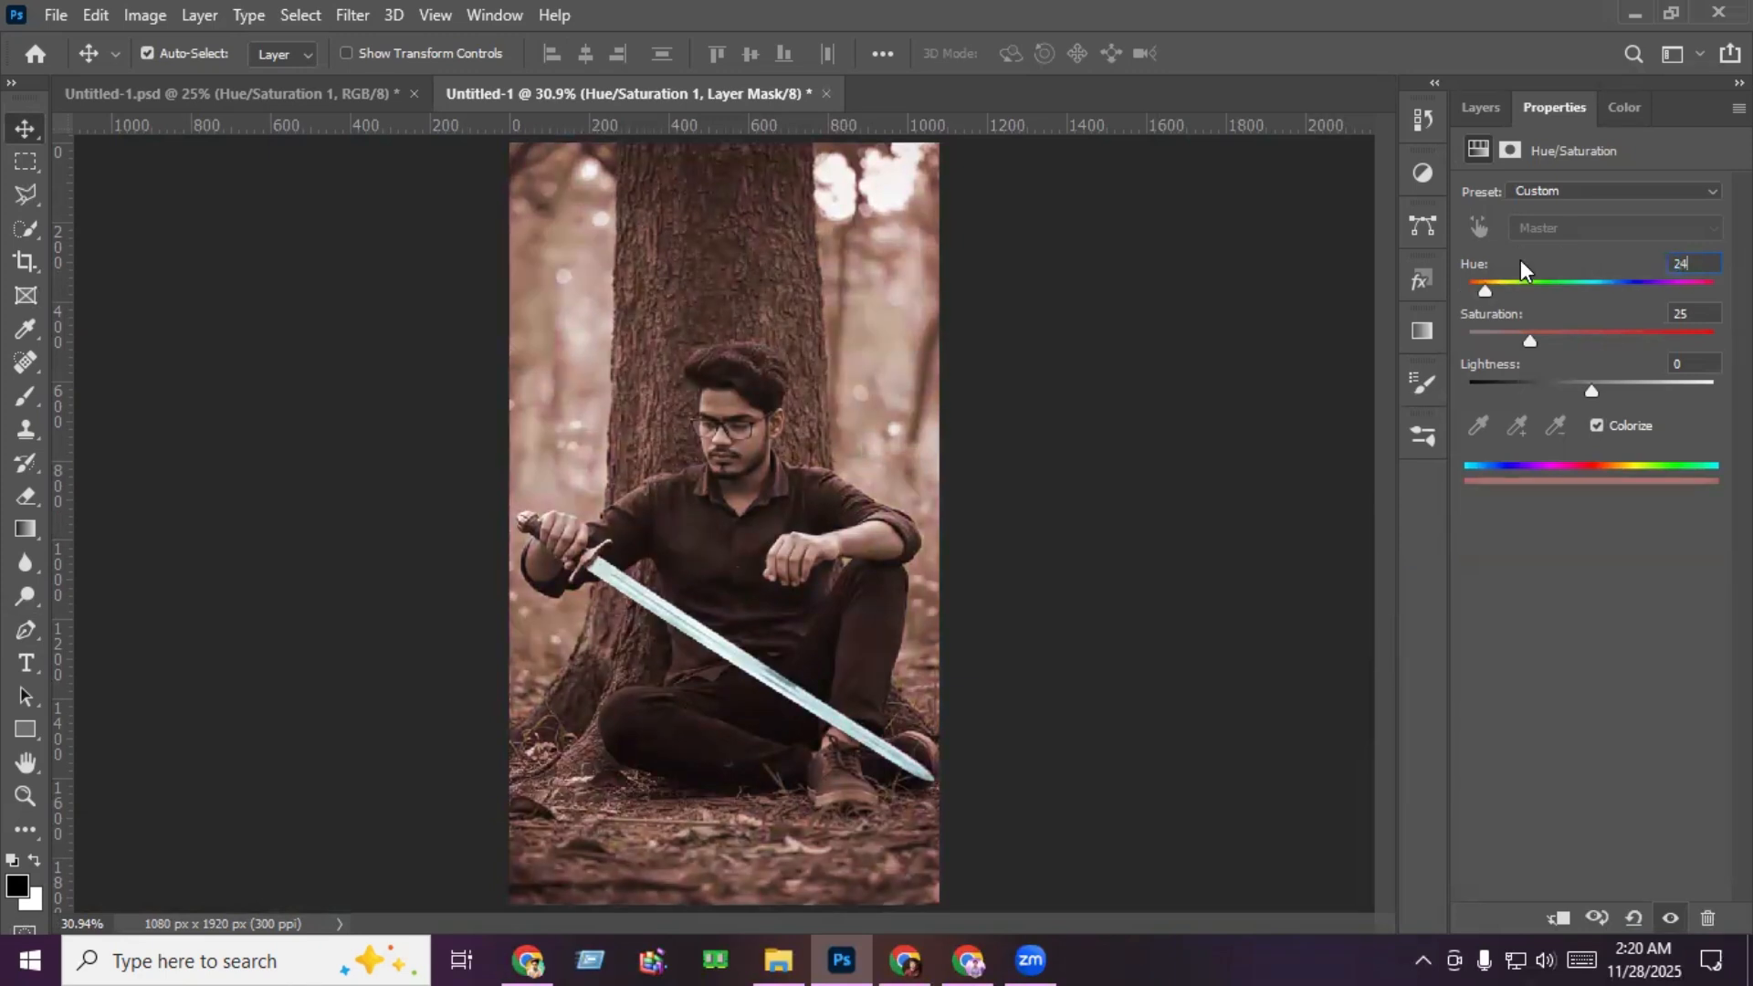
type("0")
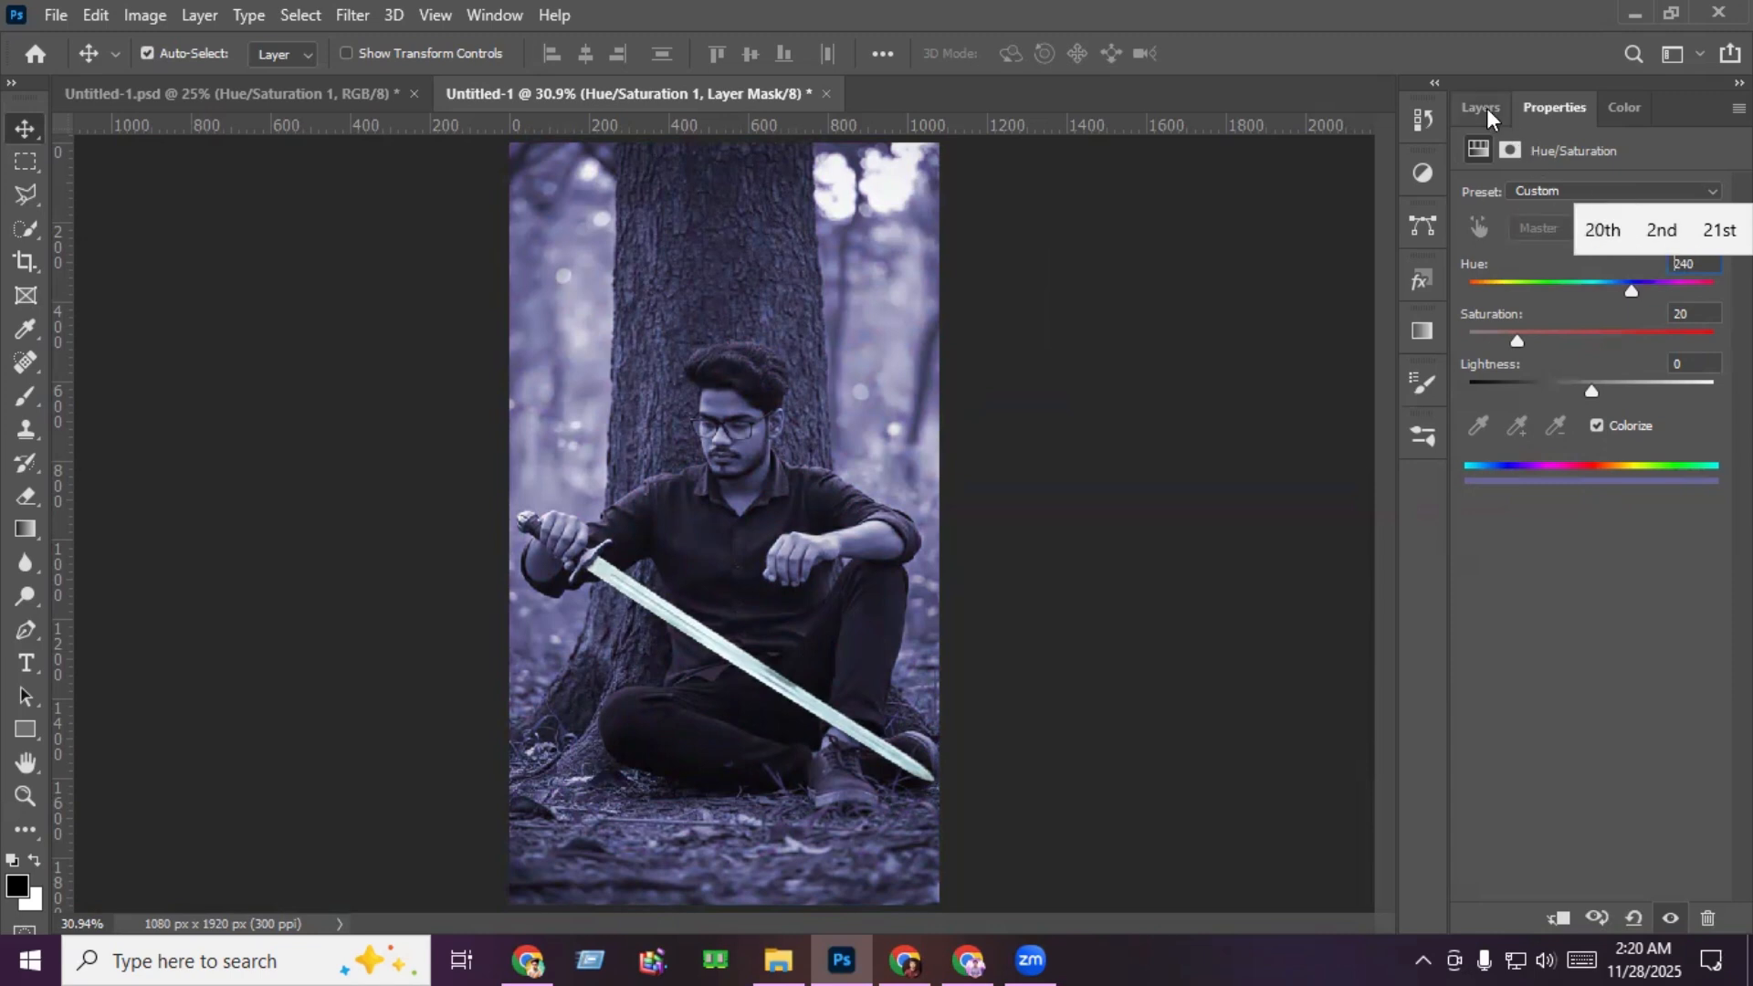
Step: Set the Hue/Saturation layer's opacity to 95%
left_click(1487, 108)
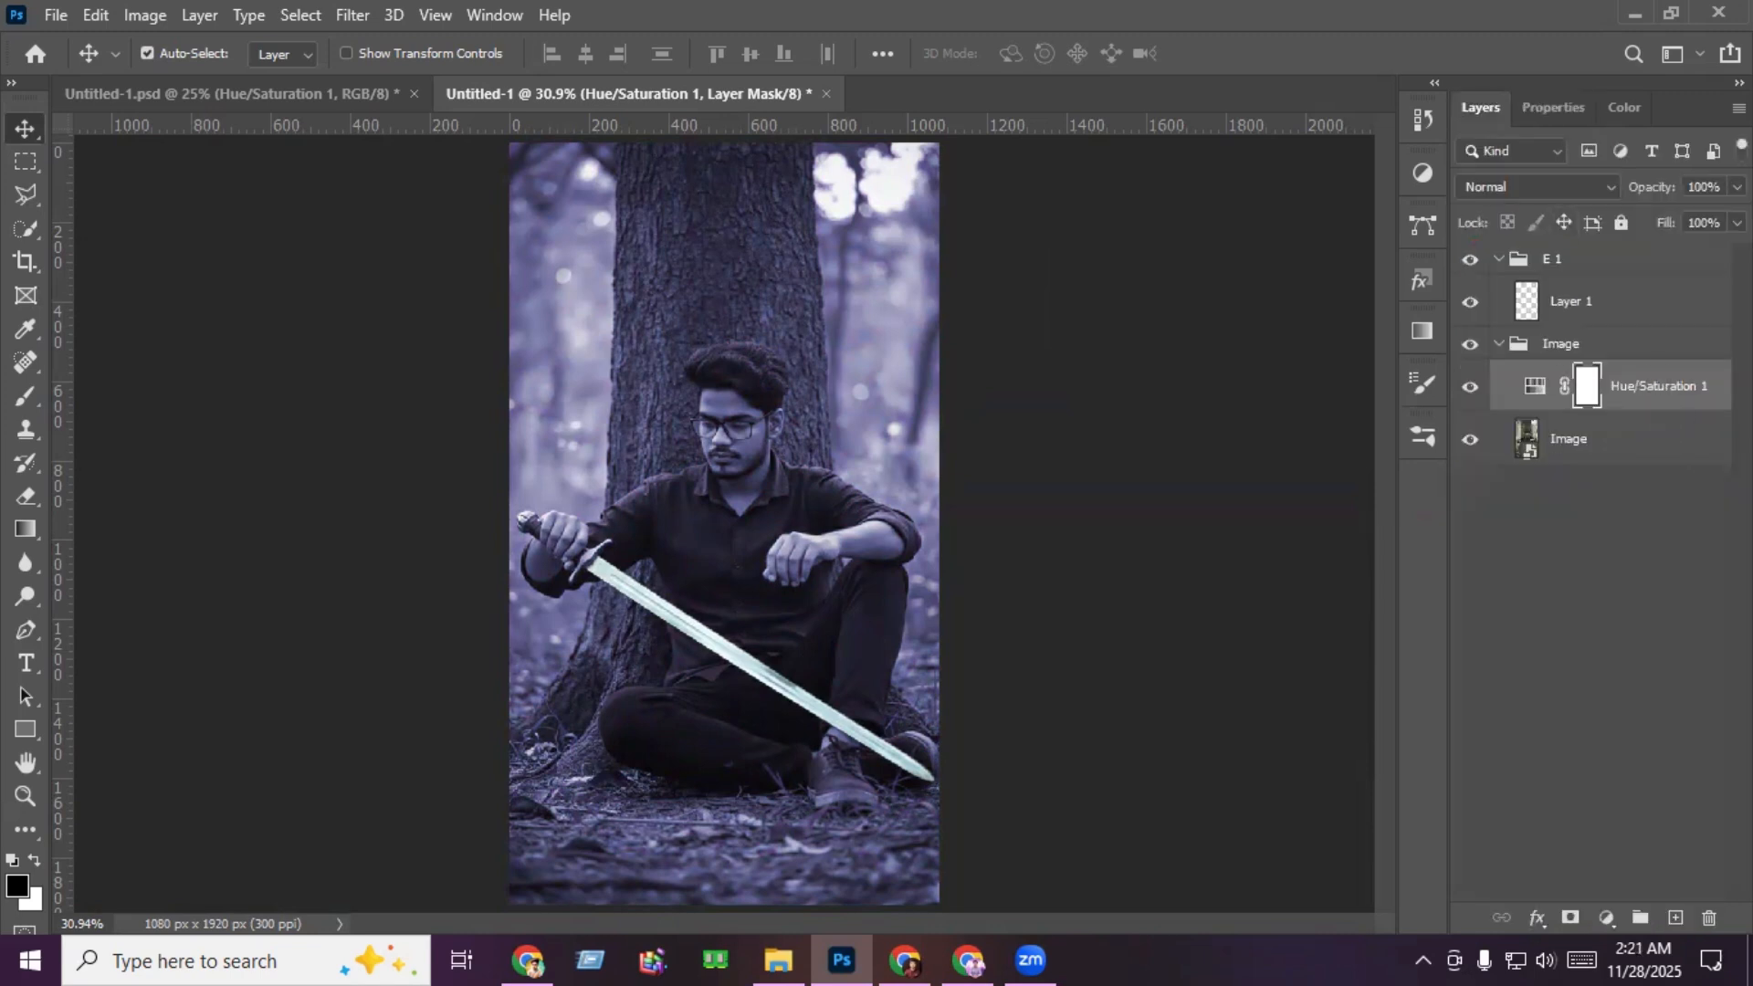
left_click(1737, 187)
left_click_drag(1703, 217, 1698, 219)
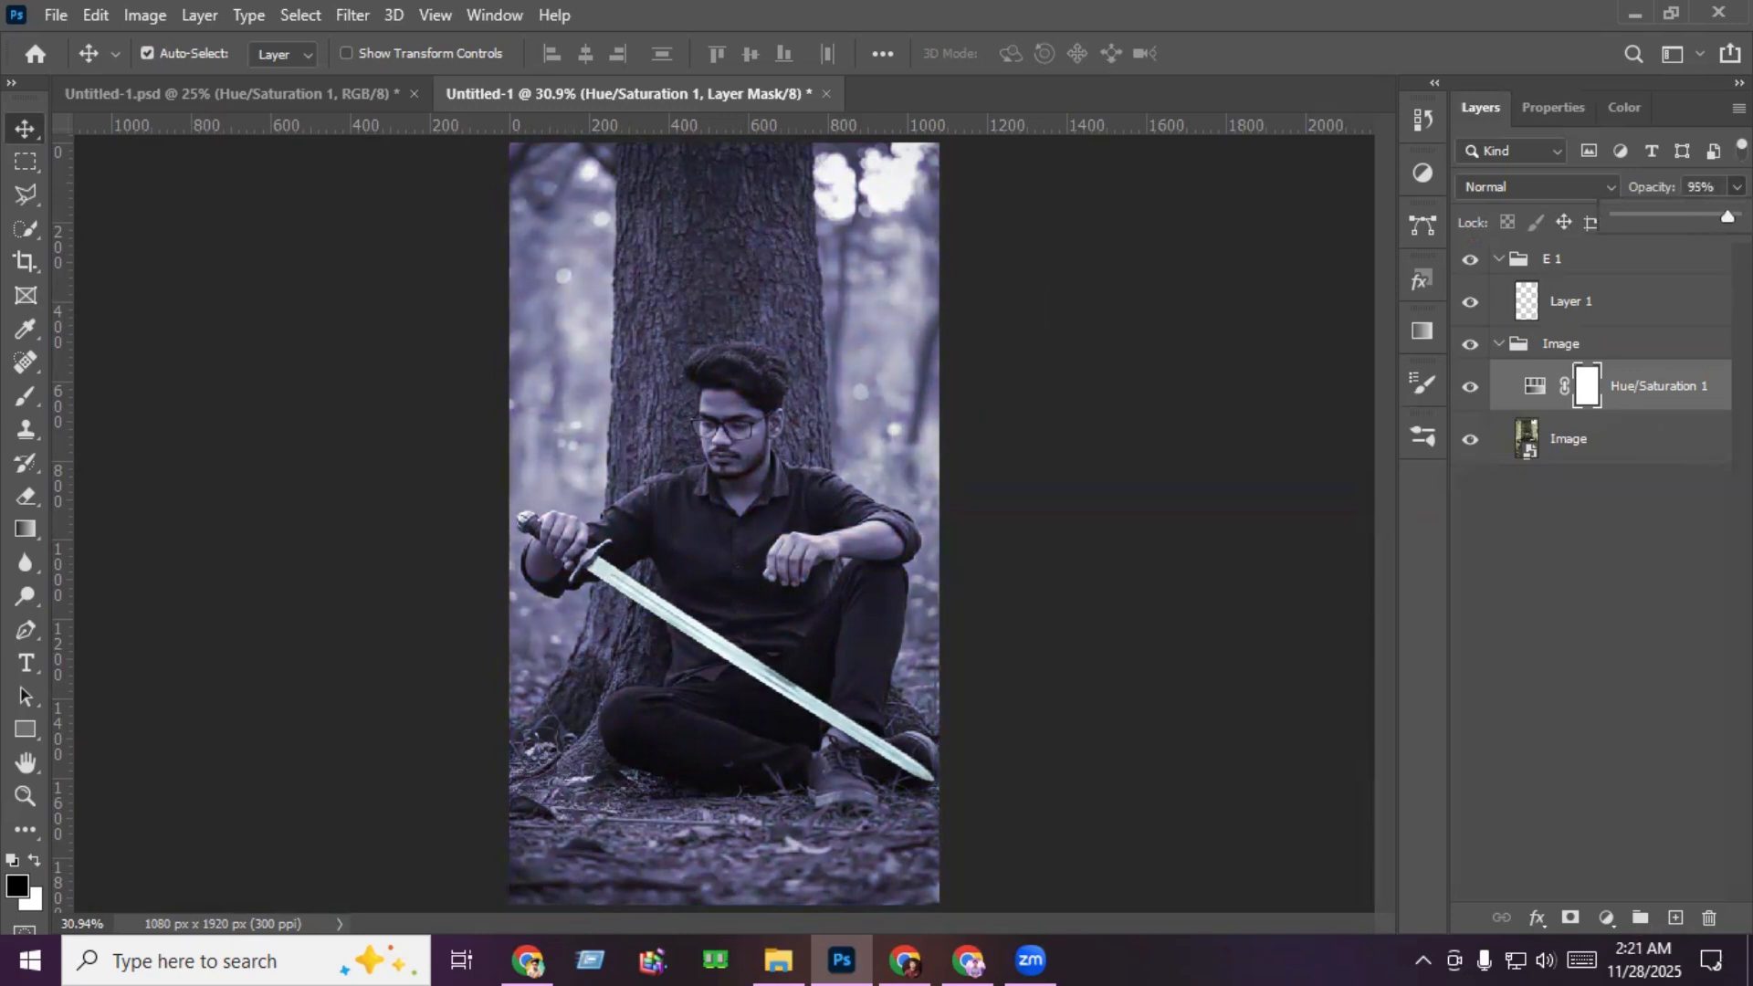
Step: Hide the Hue/Saturation layer and select the man's face, neck, hands, forearms and ankle on the photo layer with the Quick Selection tool
left_click(1563, 450)
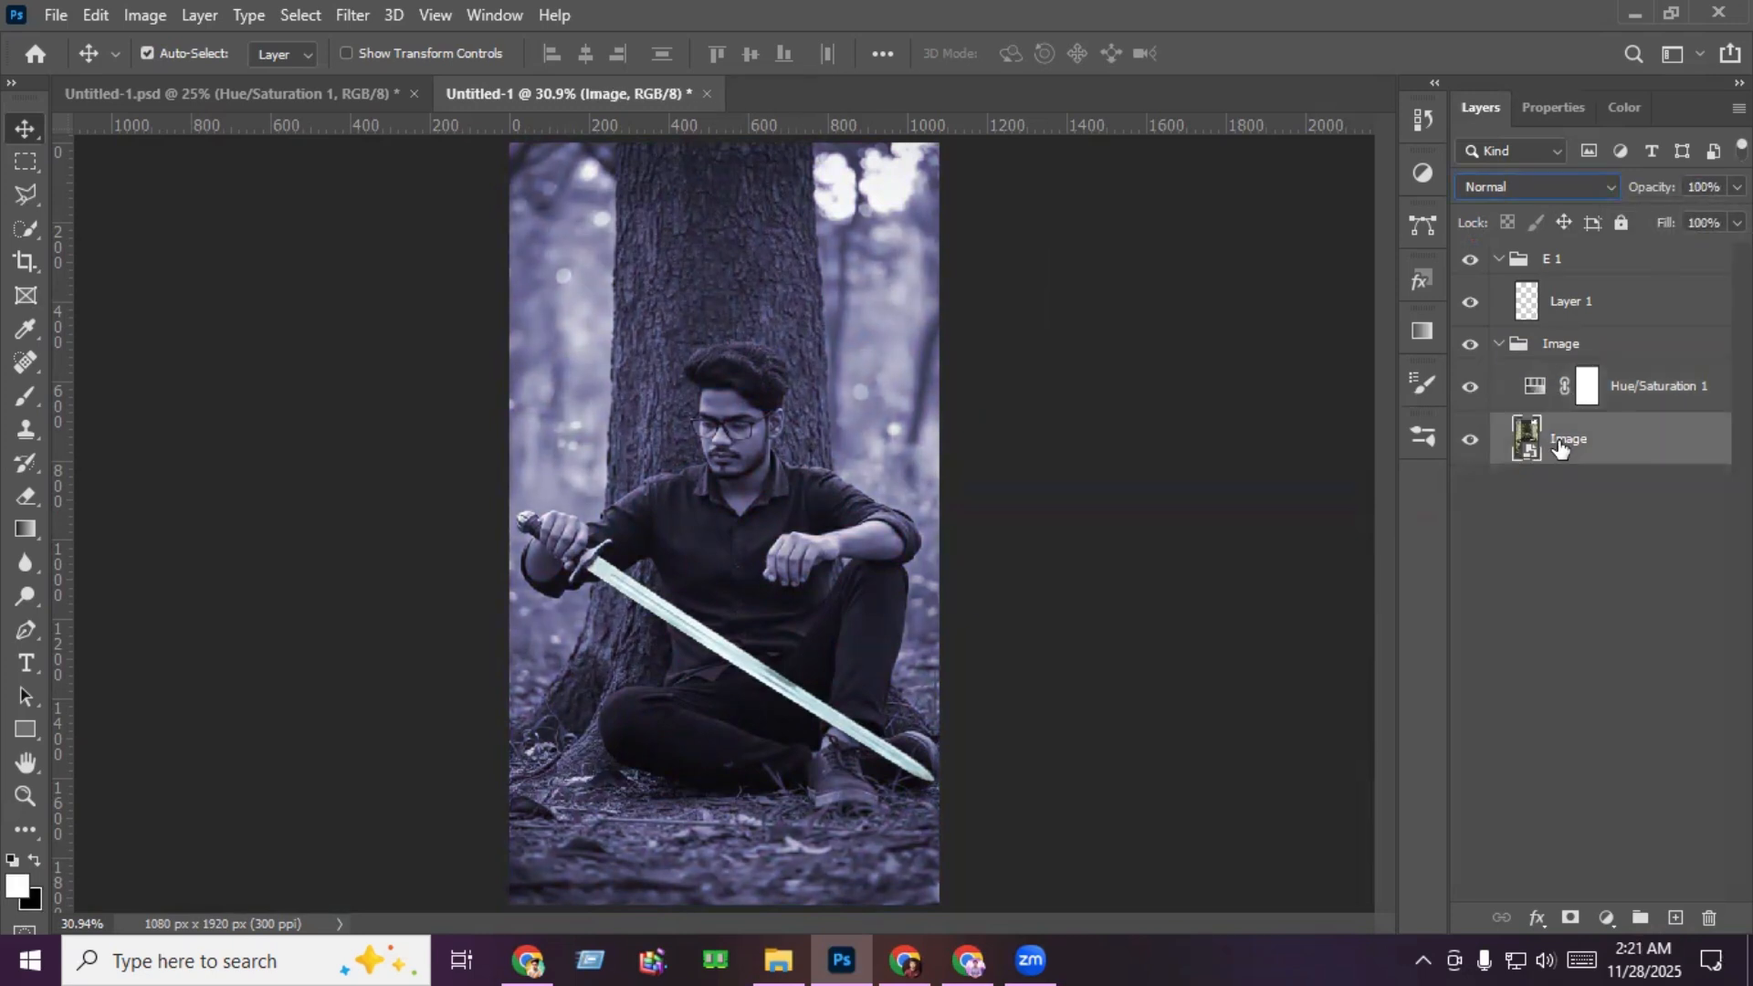
left_click(1470, 389)
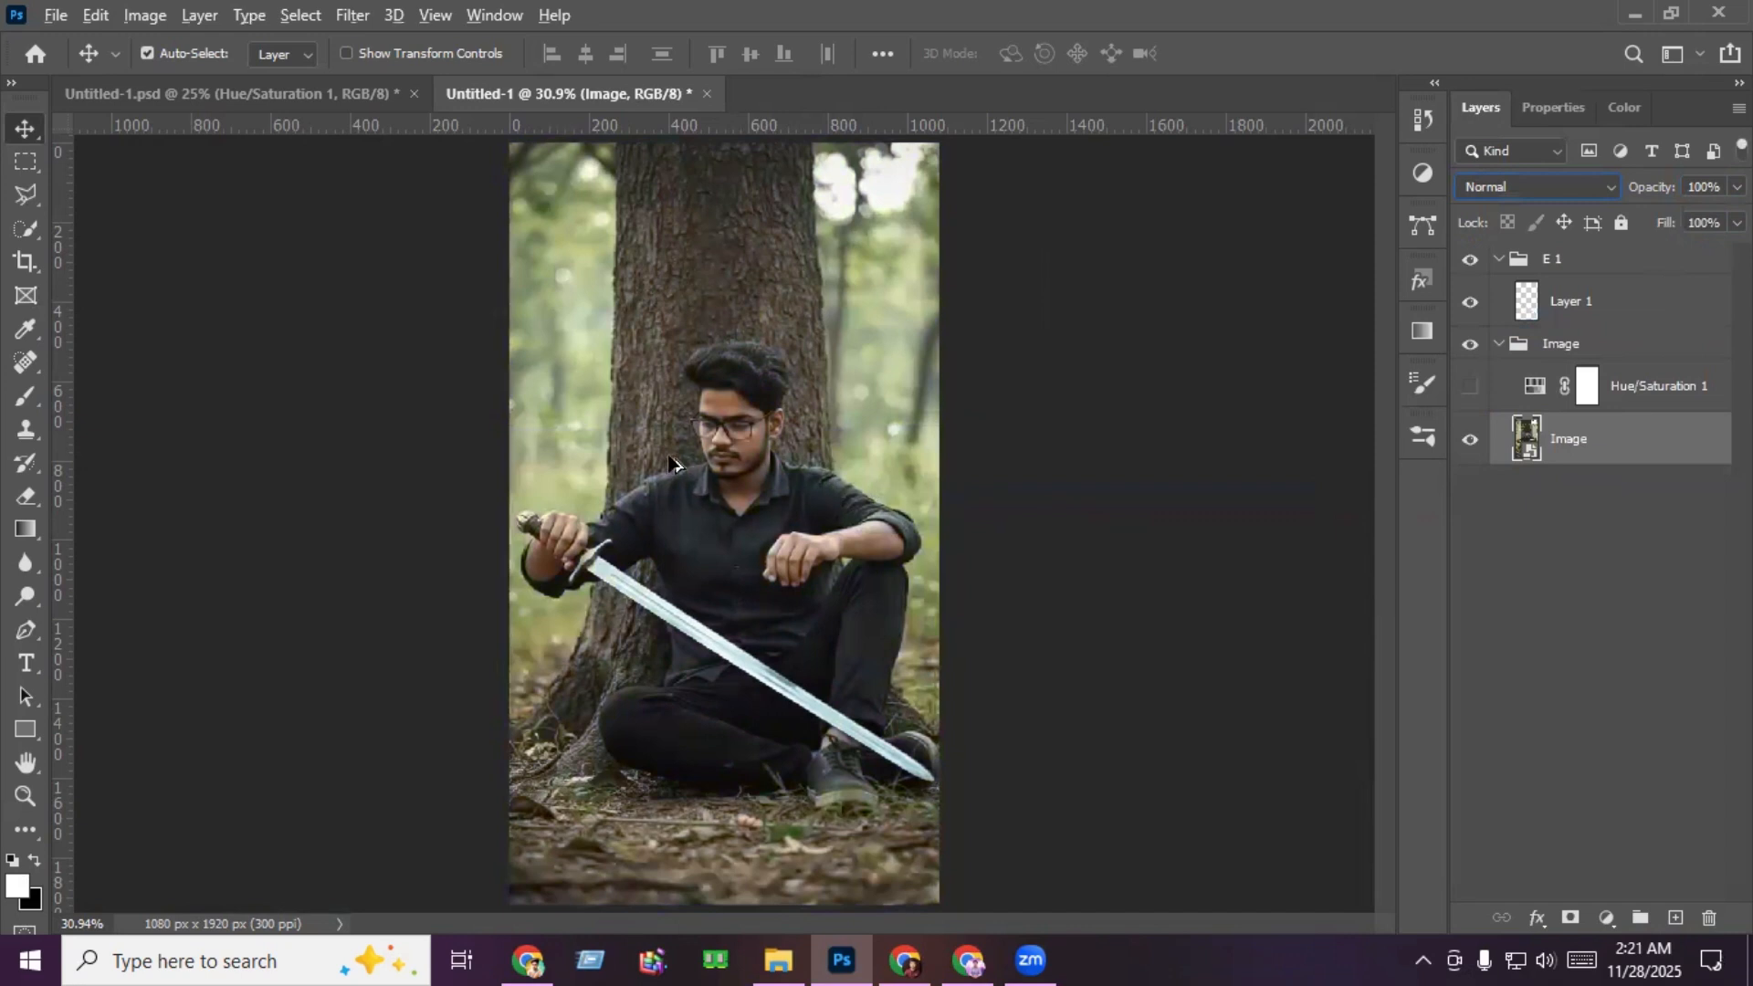
key("ctrl+plus")
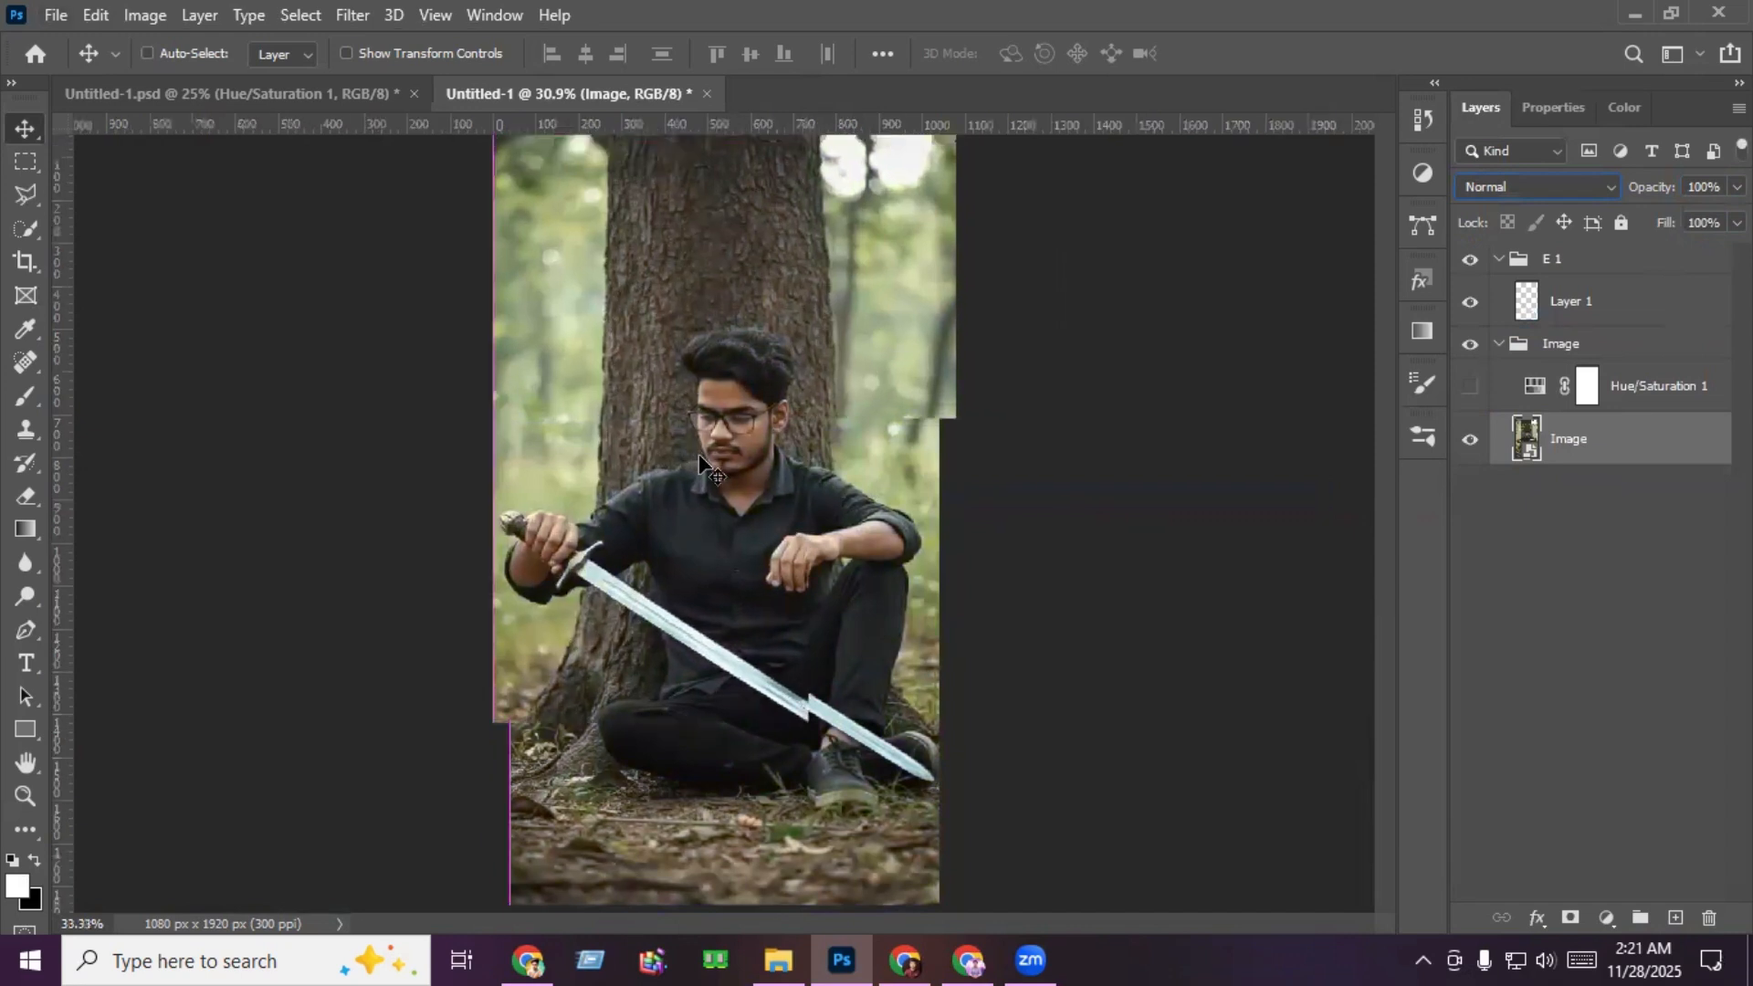
key("ctrl+plus")
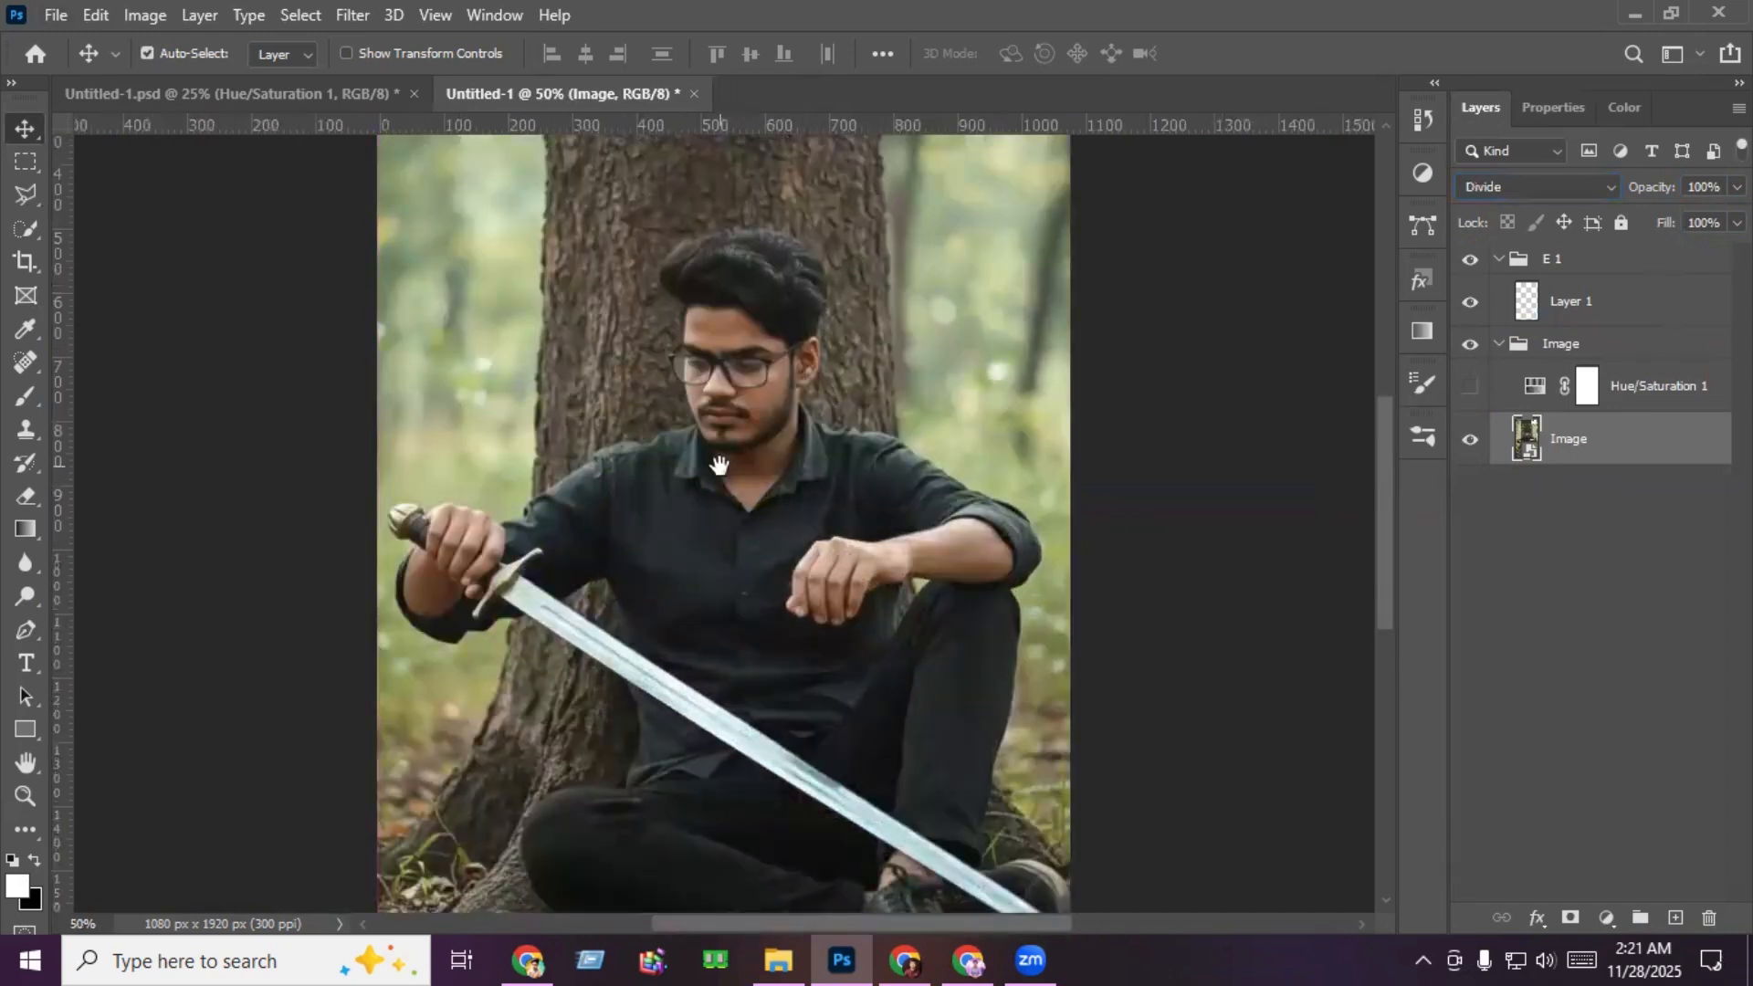
left_click_drag(720, 466, 684, 411)
left_click(22, 232)
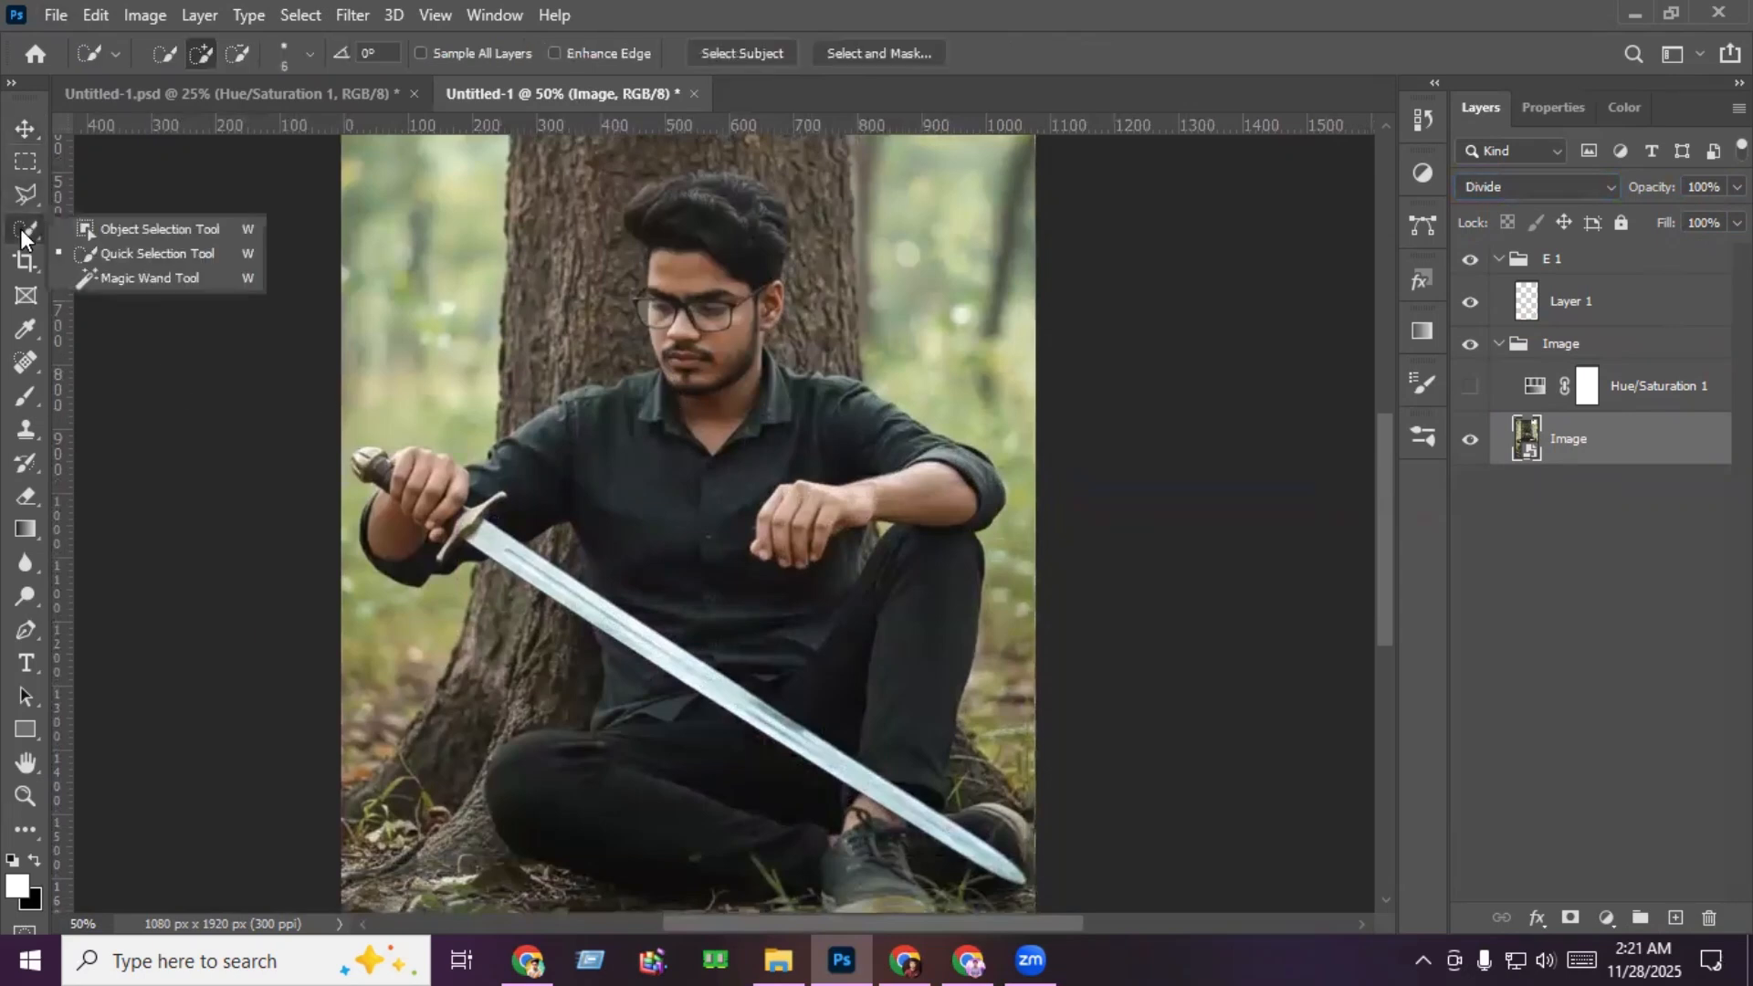
left_click(223, 252)
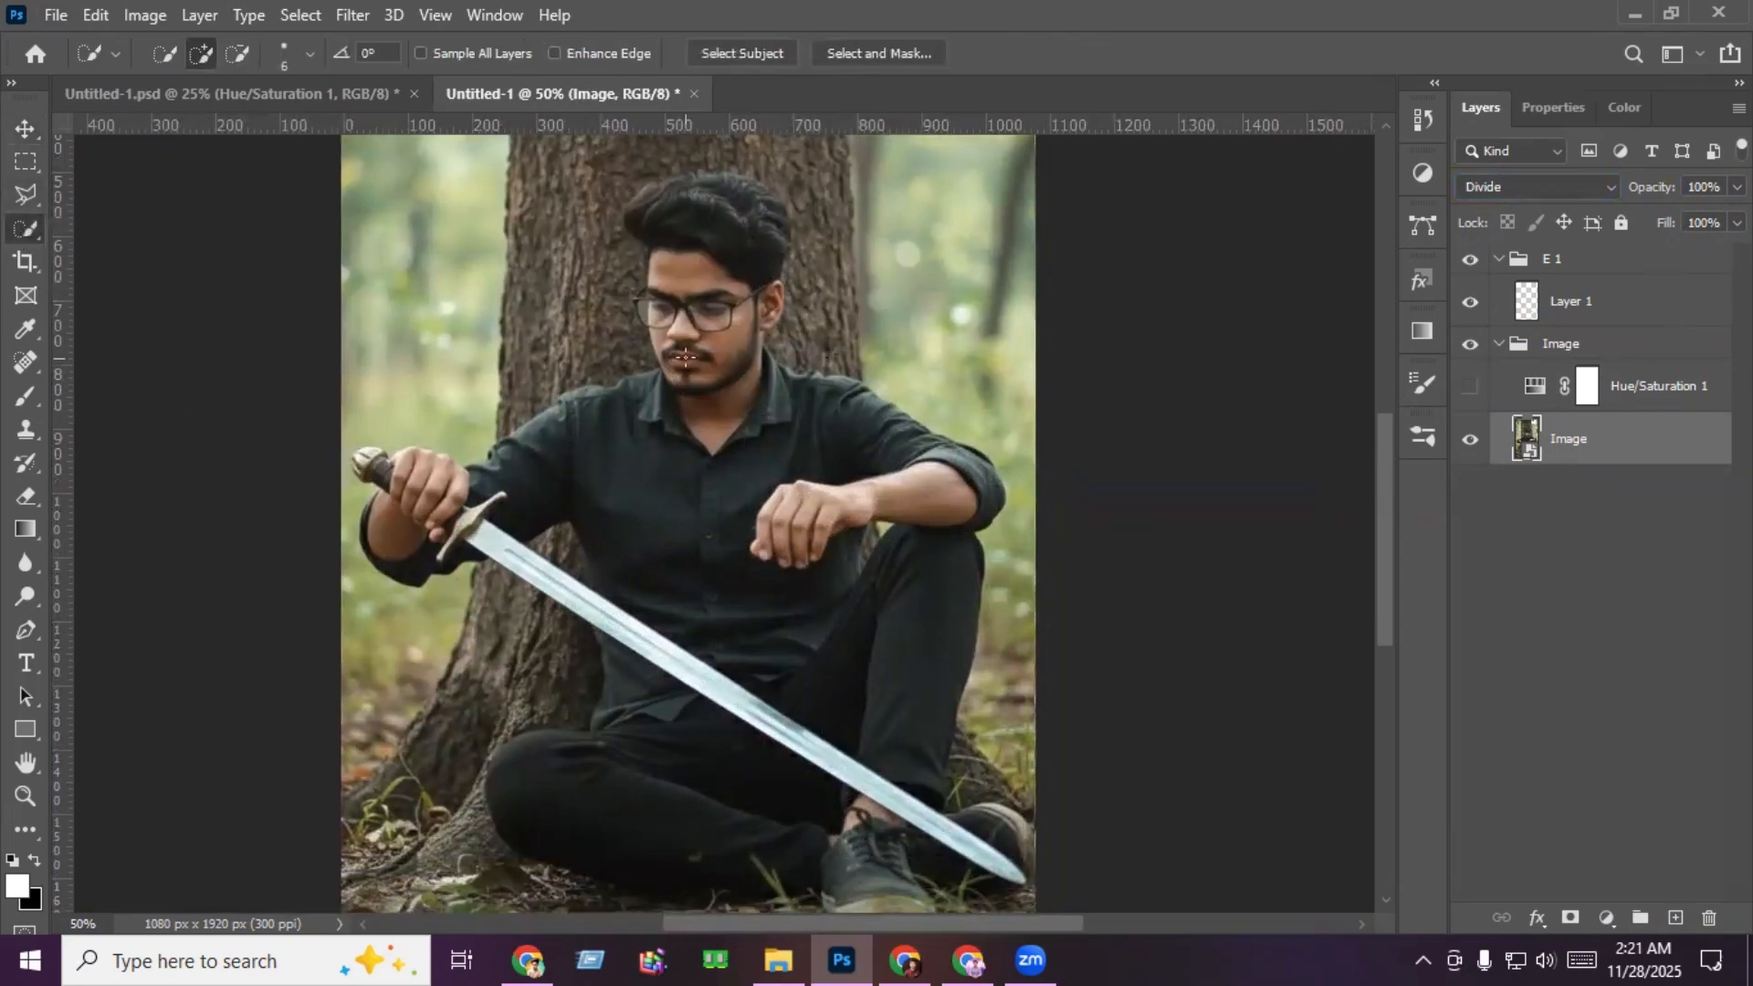
scroll(721, 331, "up", 1)
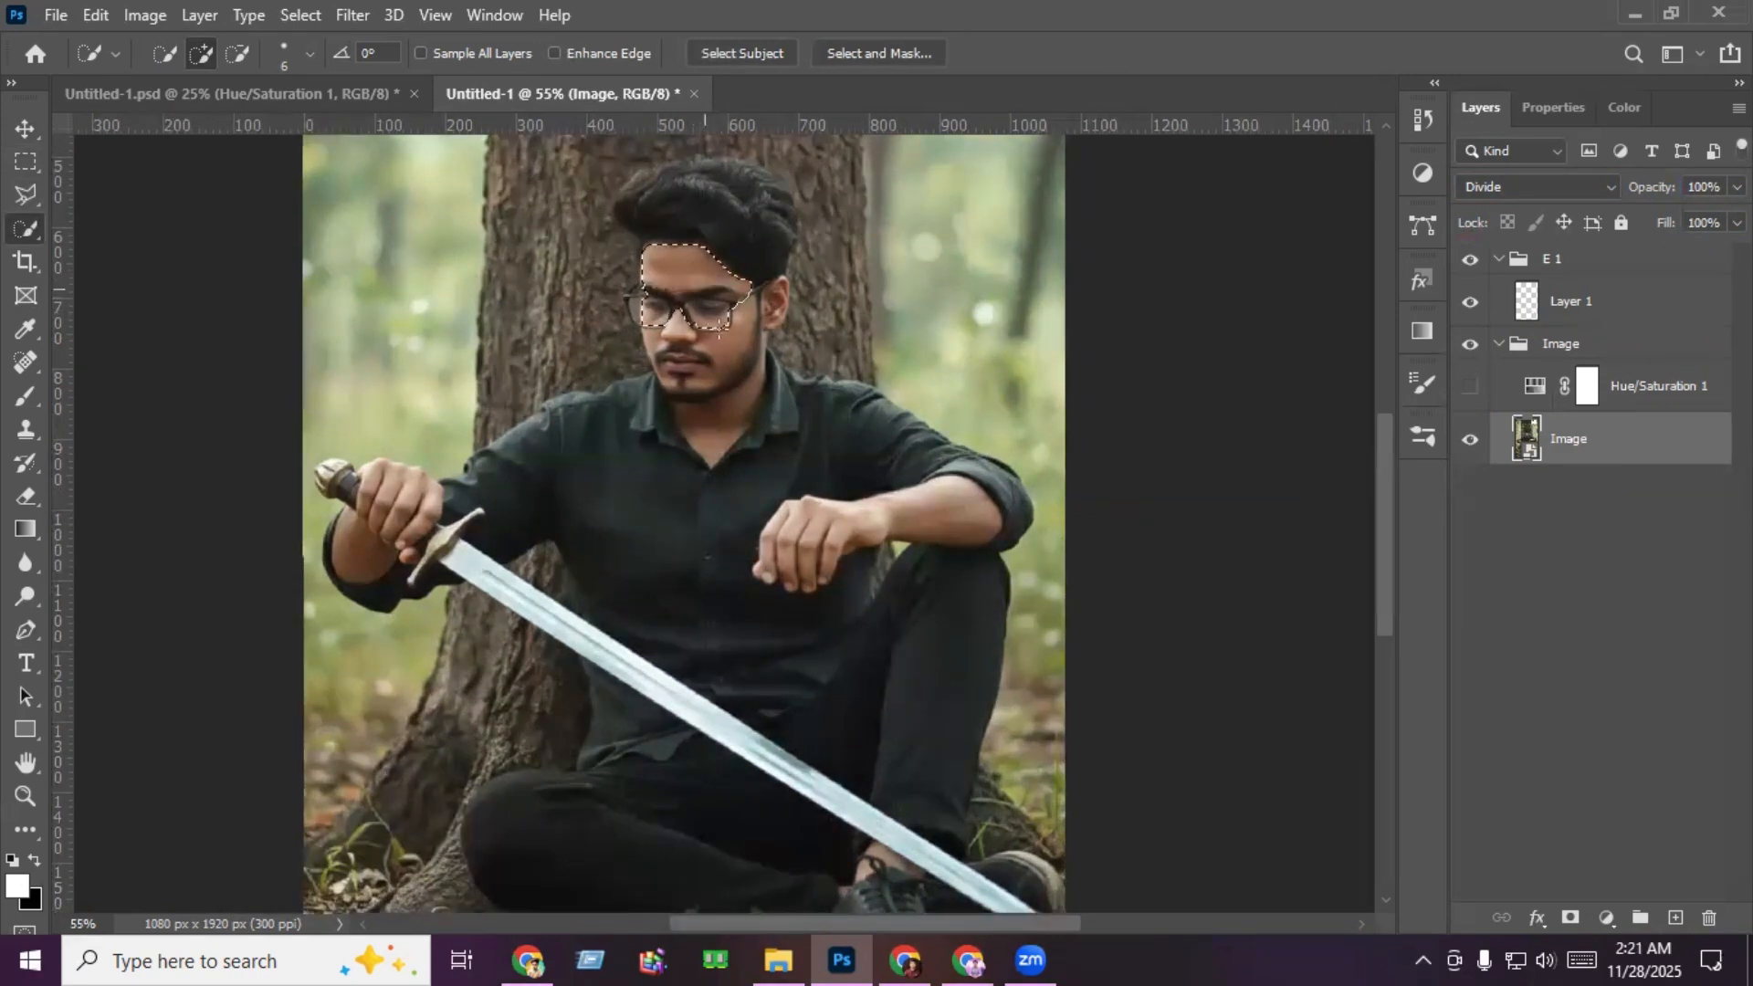
left_click_drag(721, 343, 721, 493)
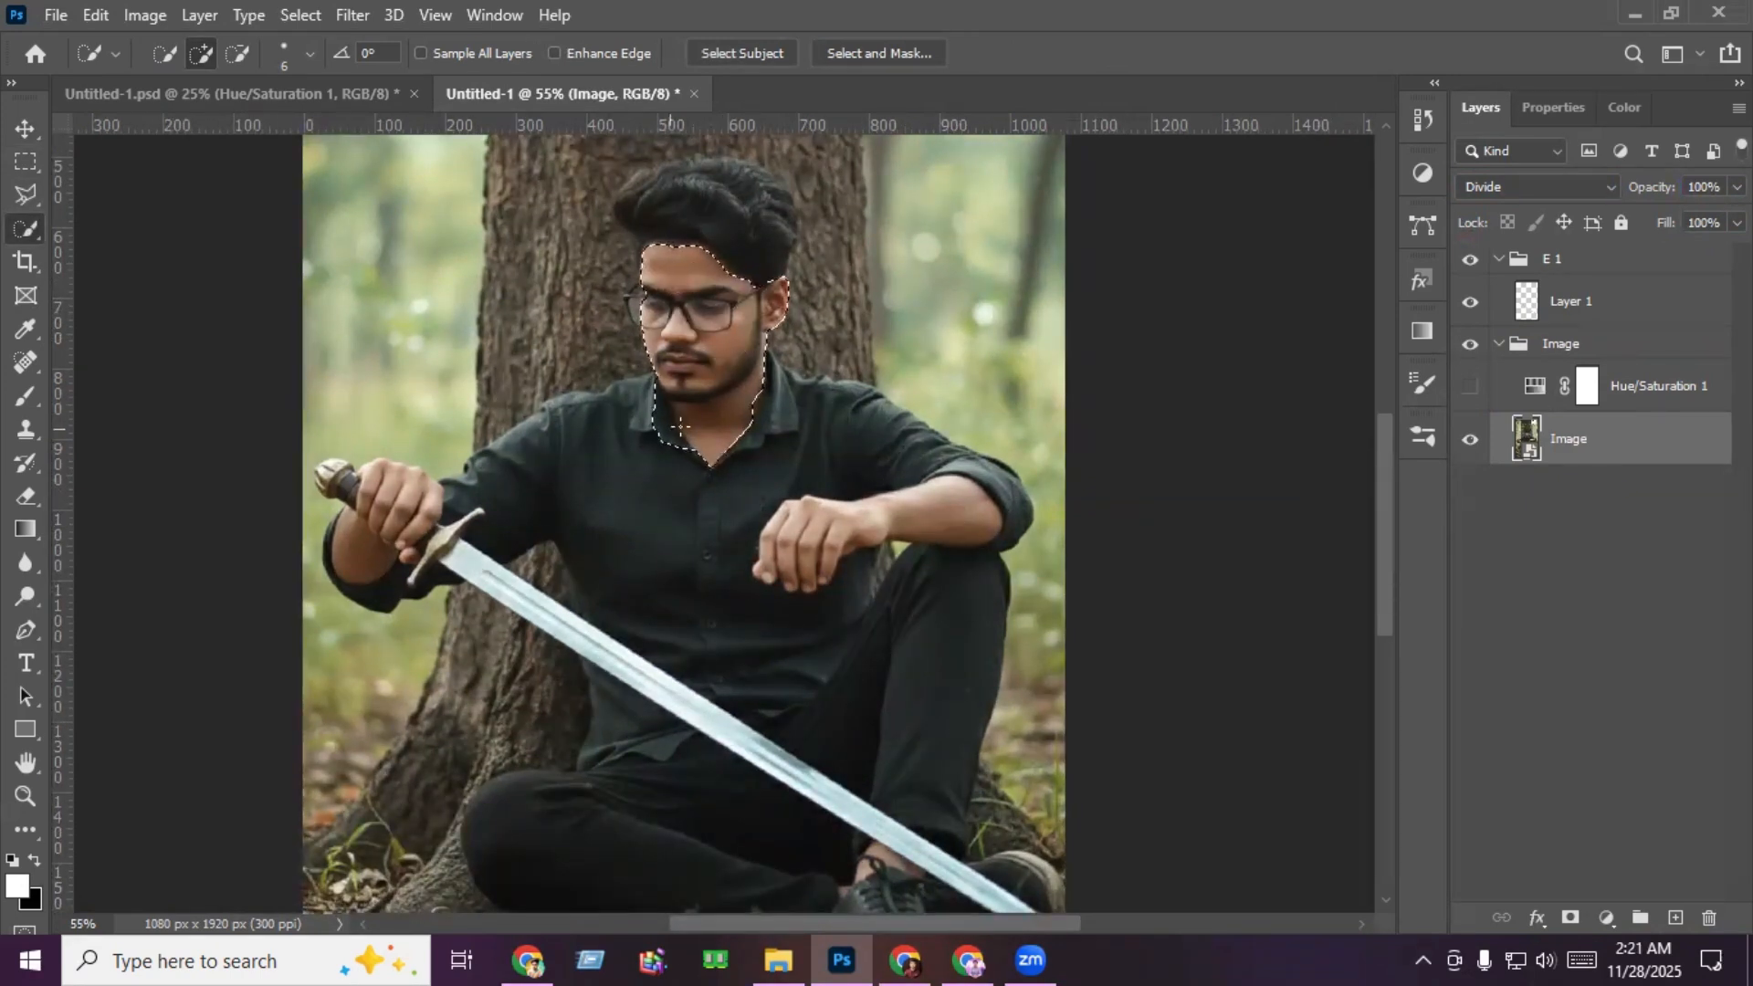
scroll(664, 434, "up", 3)
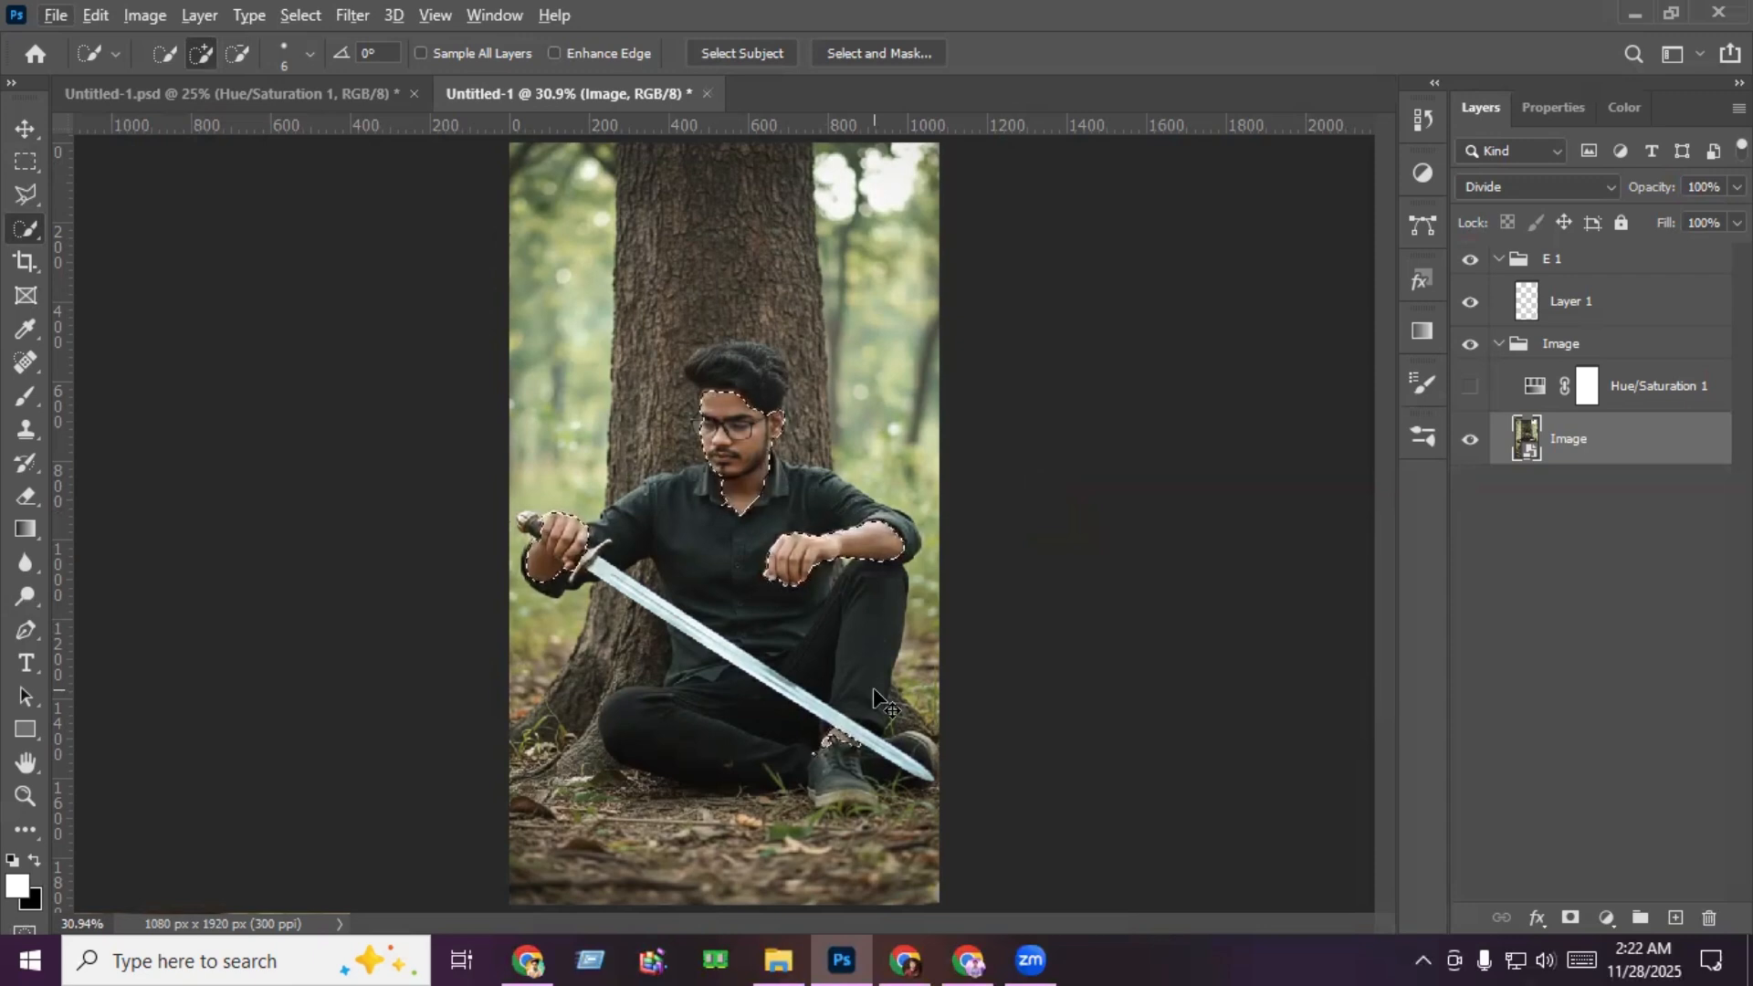
Step: Copy the selected skin areas to a new layer in Normal blend mode and move it above the Hue/Saturation adjustment
key("ctrl+j")
key("v")
key("shift+alt+n")
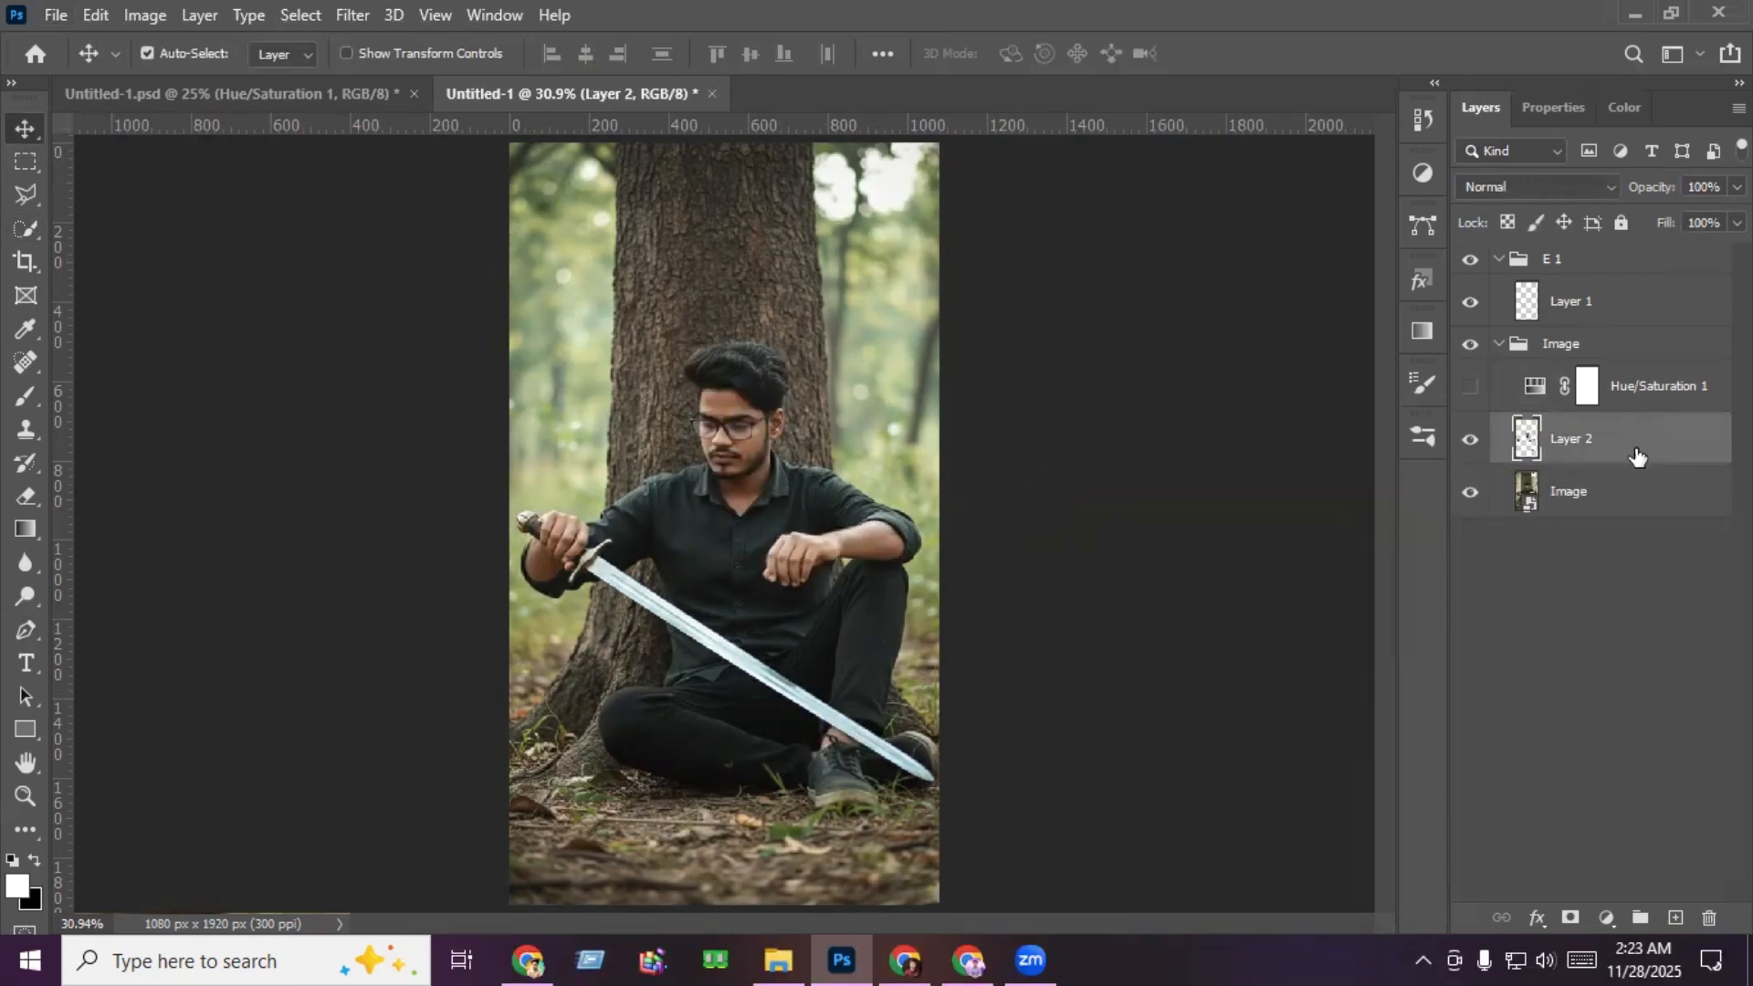
left_click_drag(1637, 454, 1640, 371)
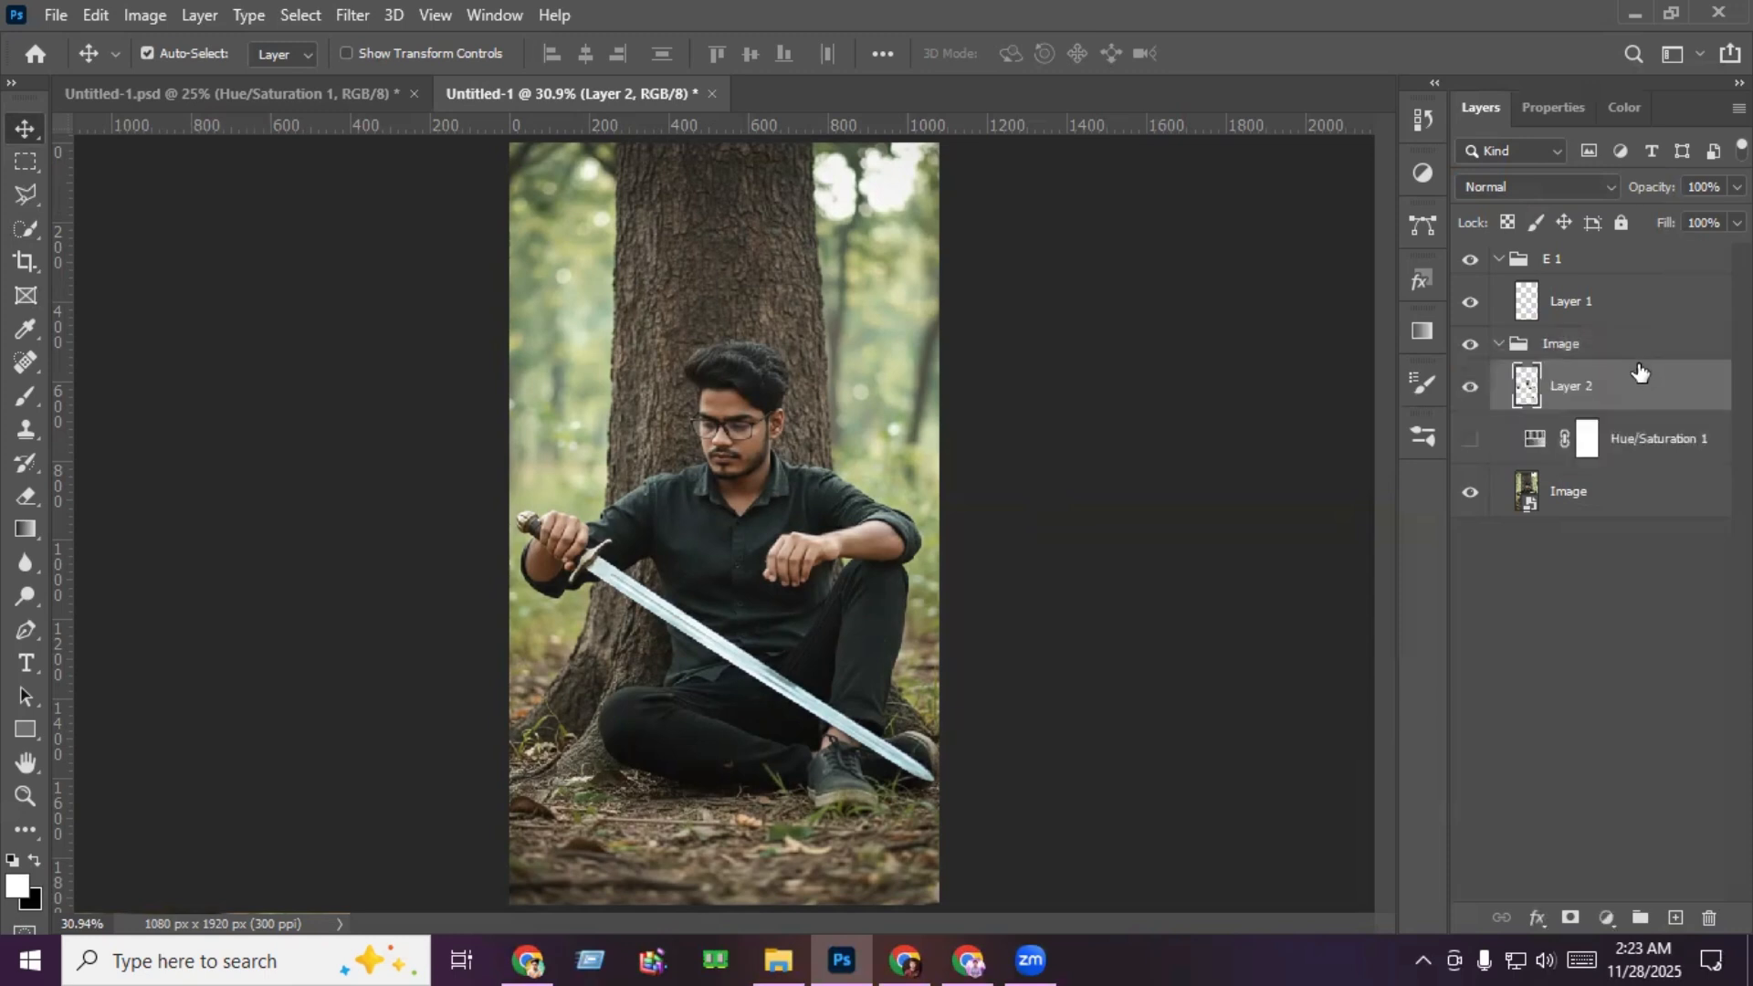
Step: Put the copied skin layer in its own group named I 2
key("ctrl")
key("ctrl+g")
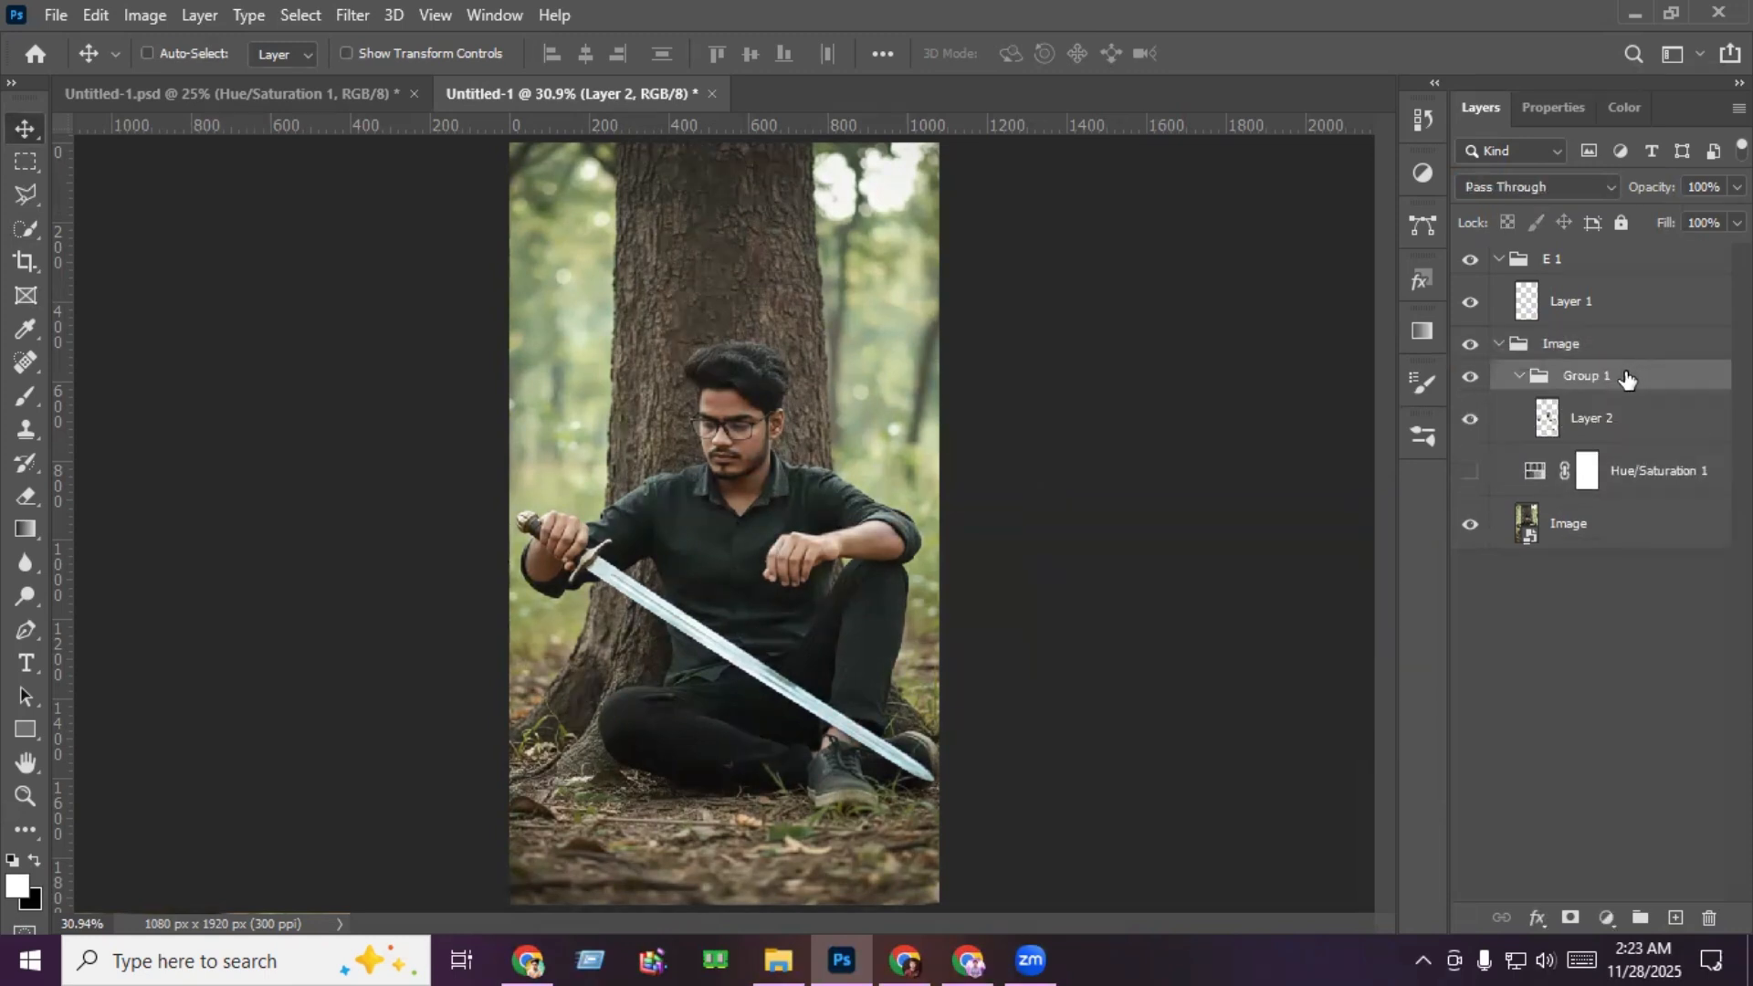
double_click(1585, 376)
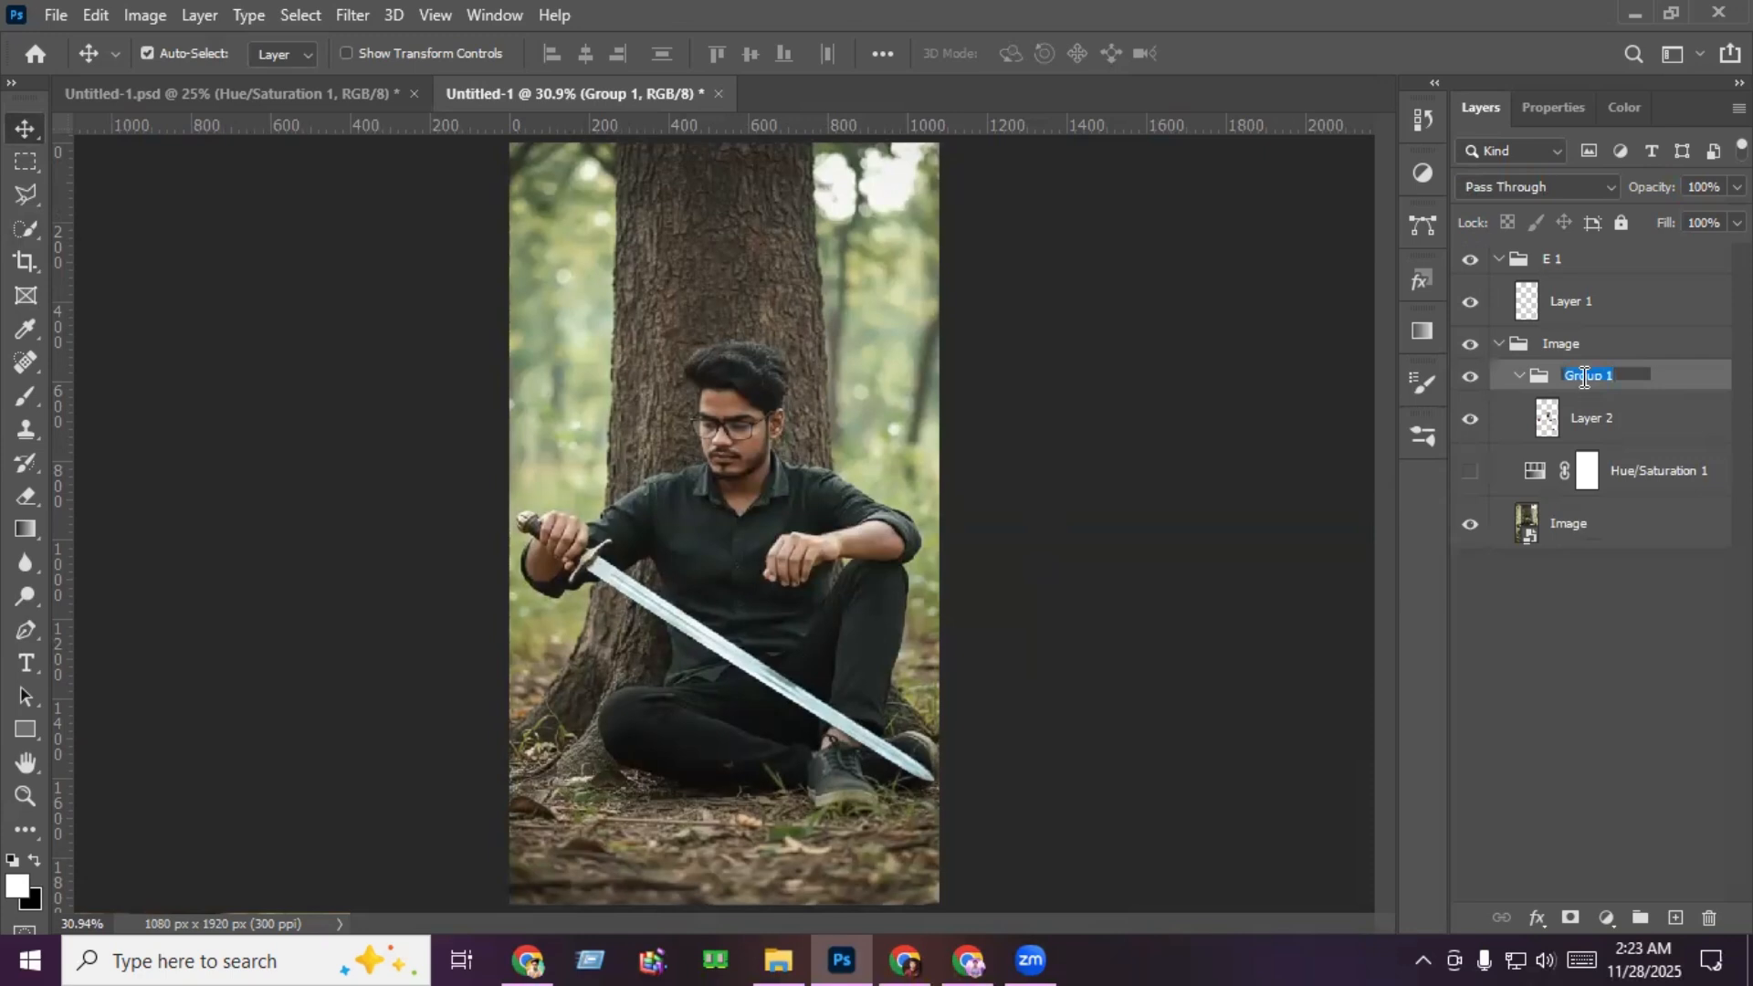
type("I 2")
key("Return")
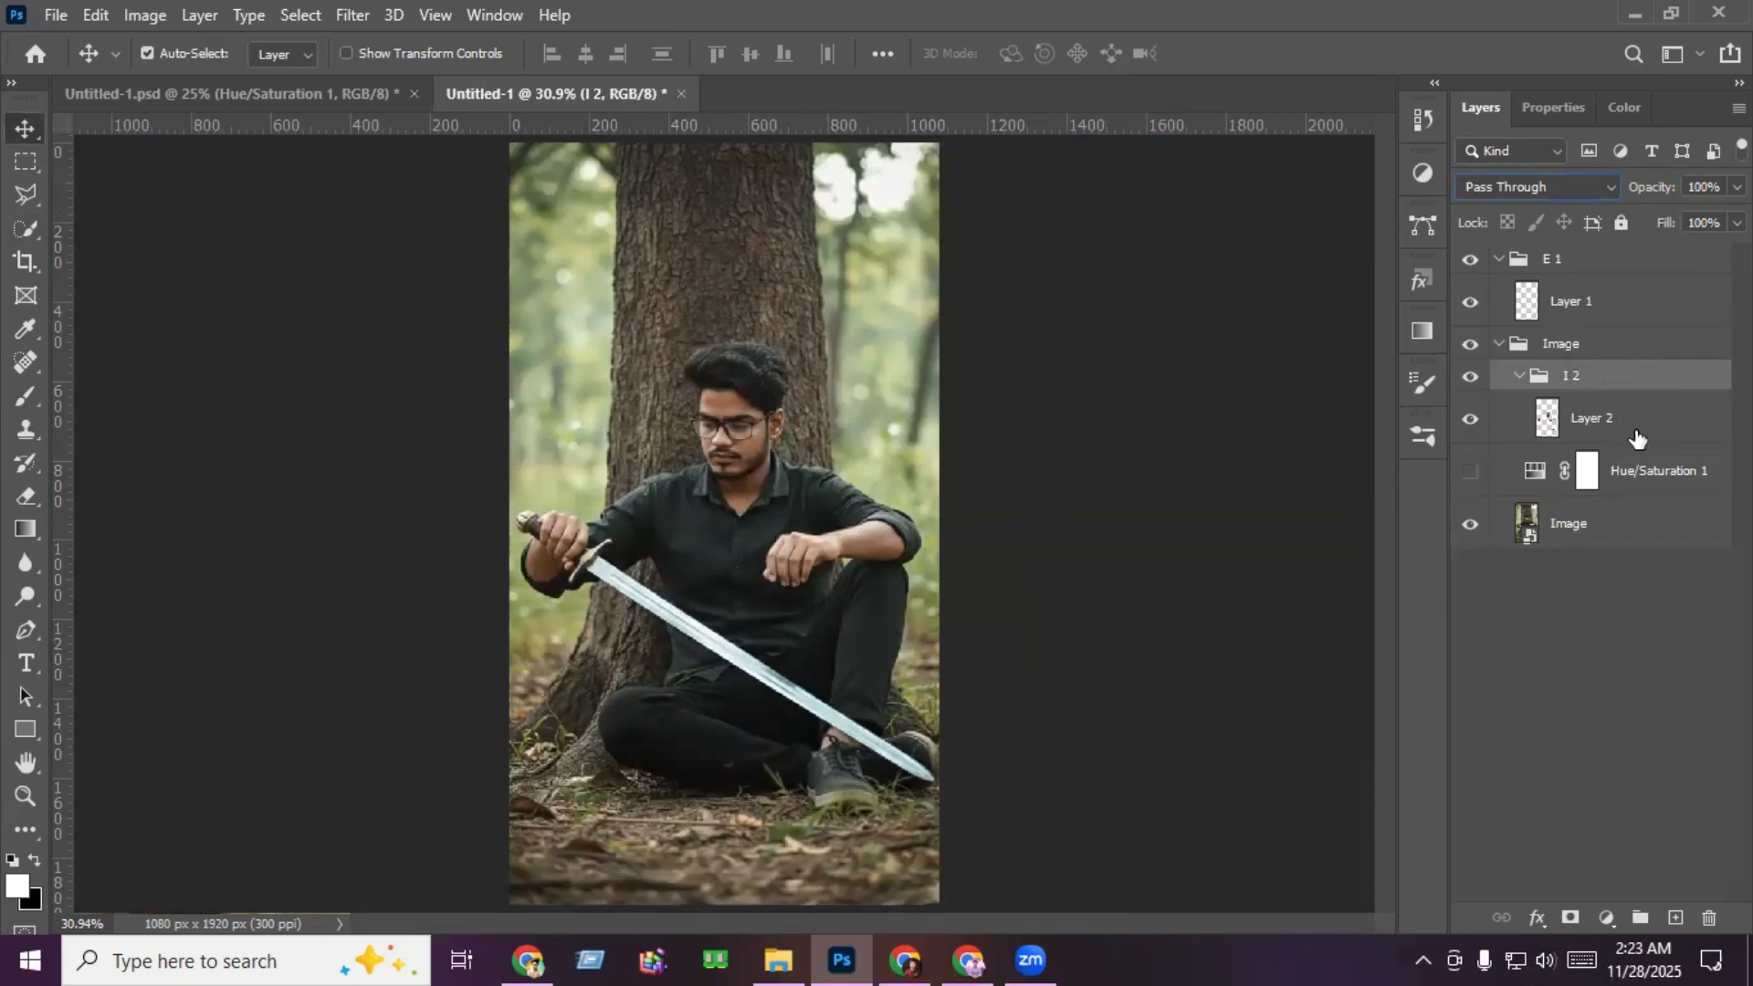
Step: Show the Hue/Saturation adjustment in the Image group and add a vector mask to it
left_click(1470, 471)
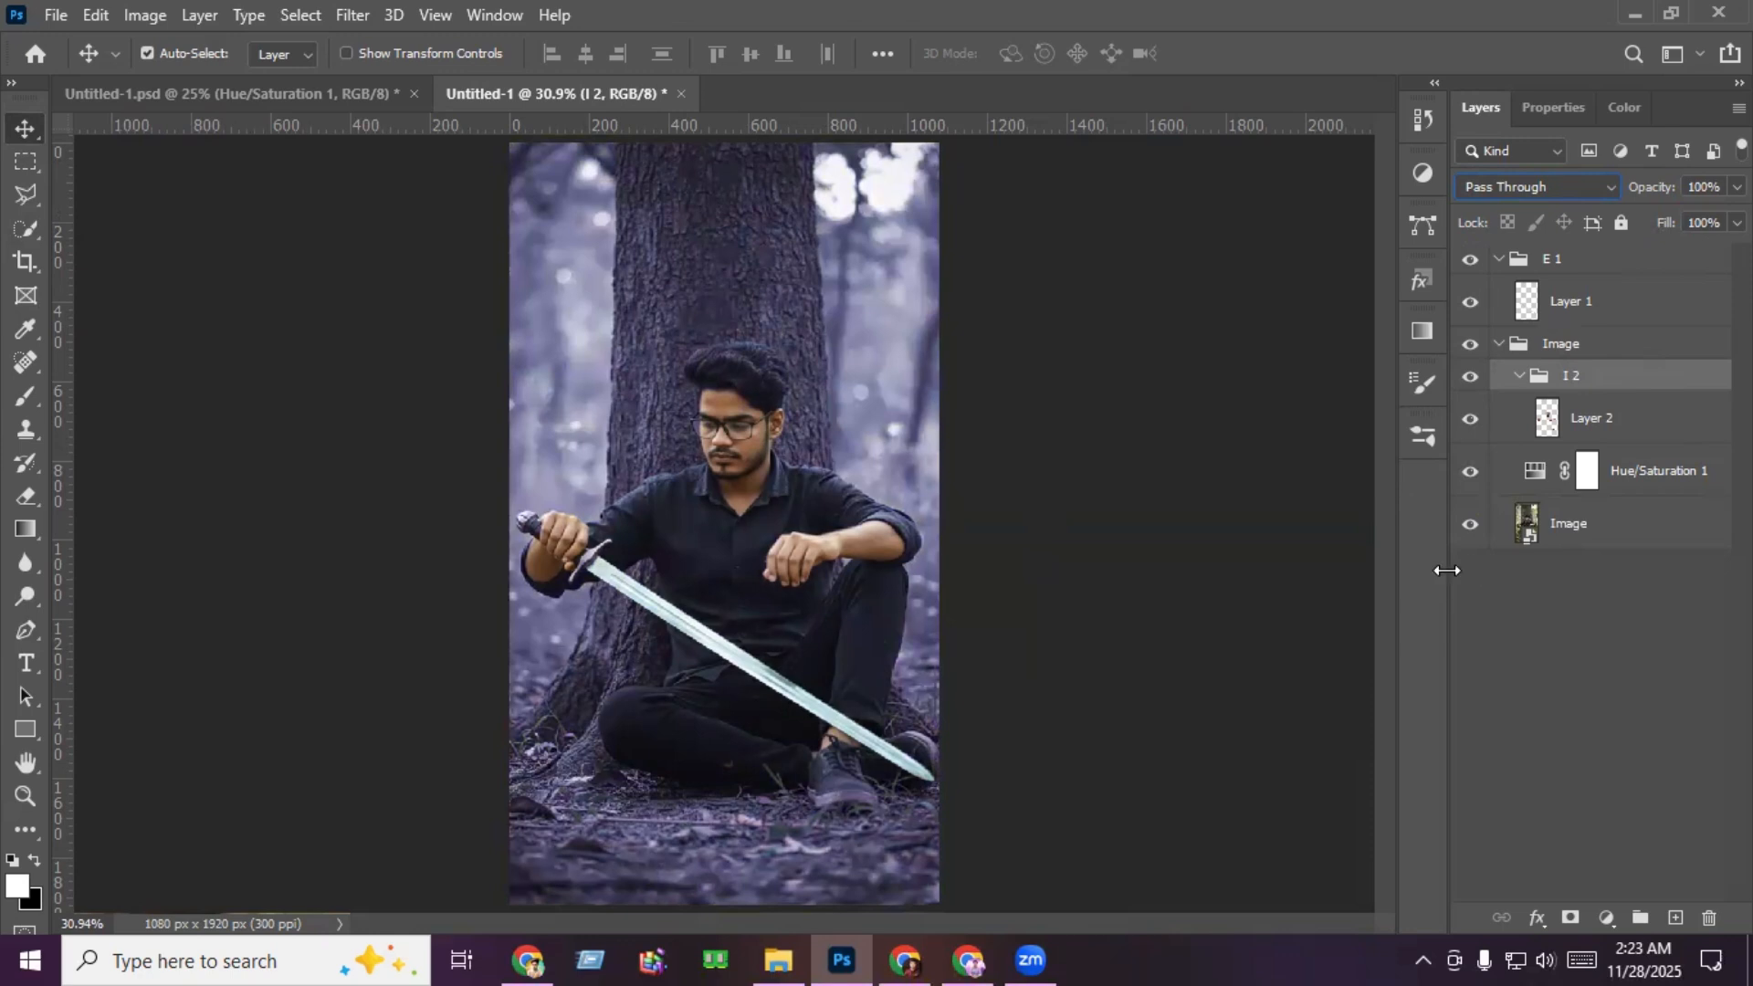
left_click(1589, 473)
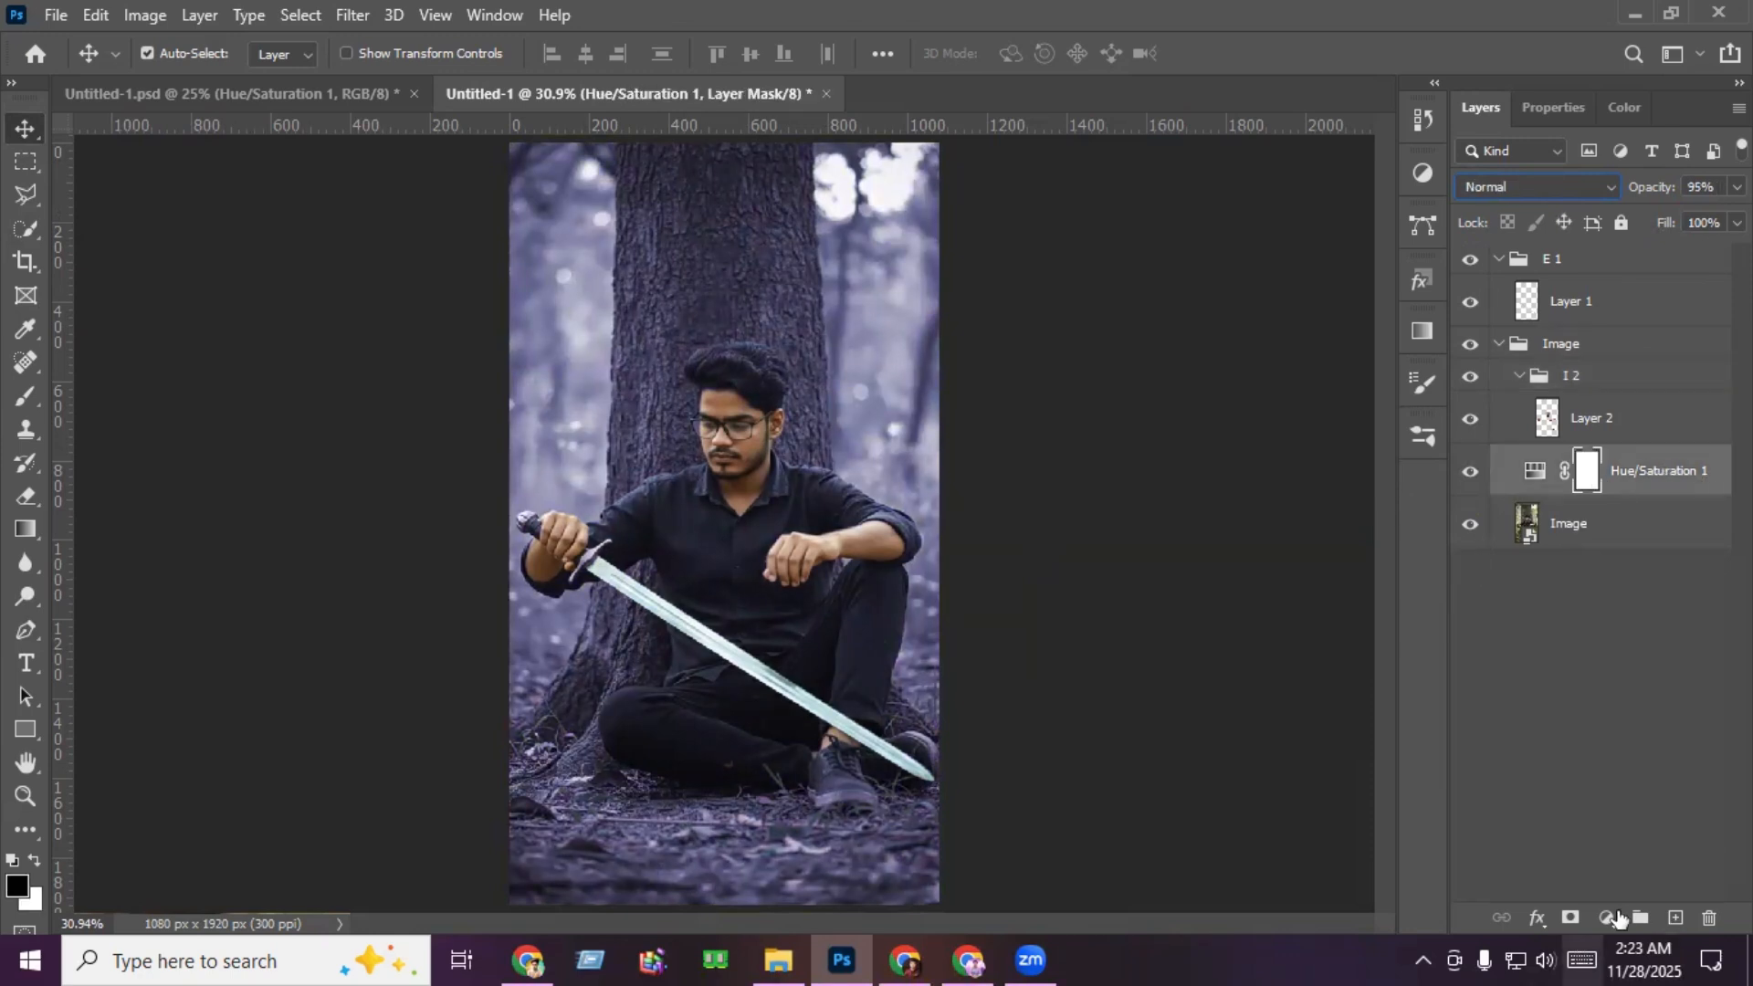
left_click(1570, 917)
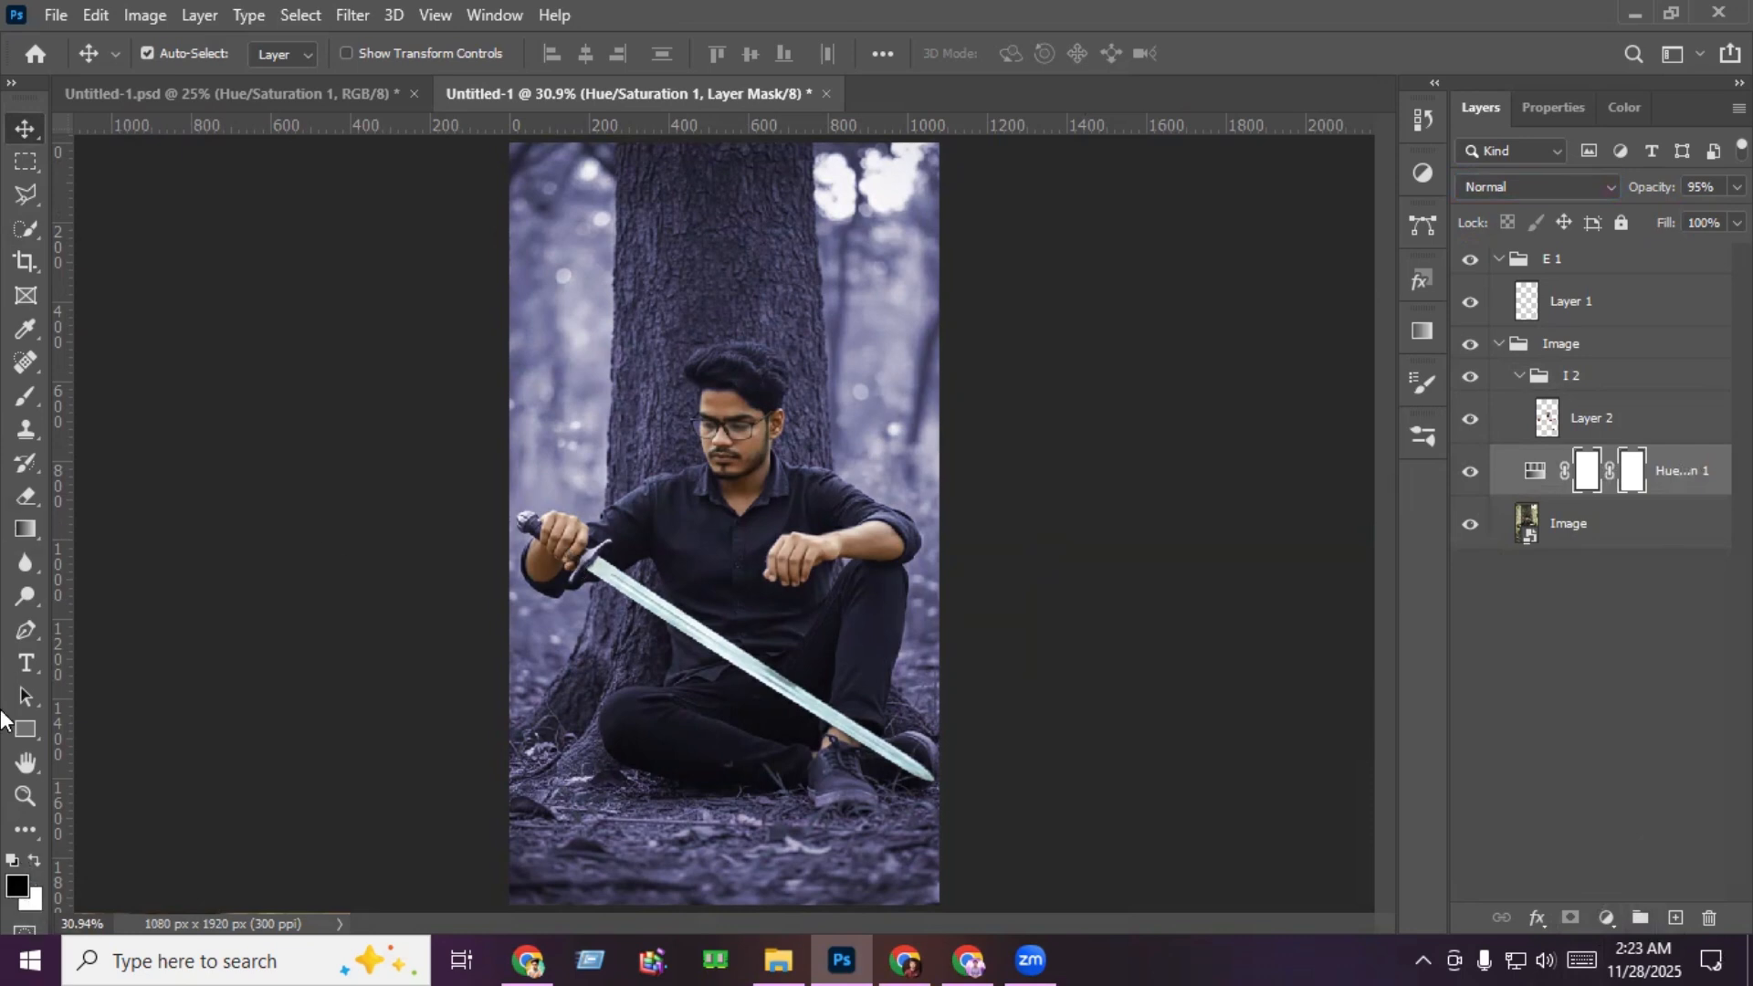
Step: Brush black over the man's clothes on the Hue/Saturation layer mask at 37% opacity and 33% flow to remove the tint
left_click(24, 398)
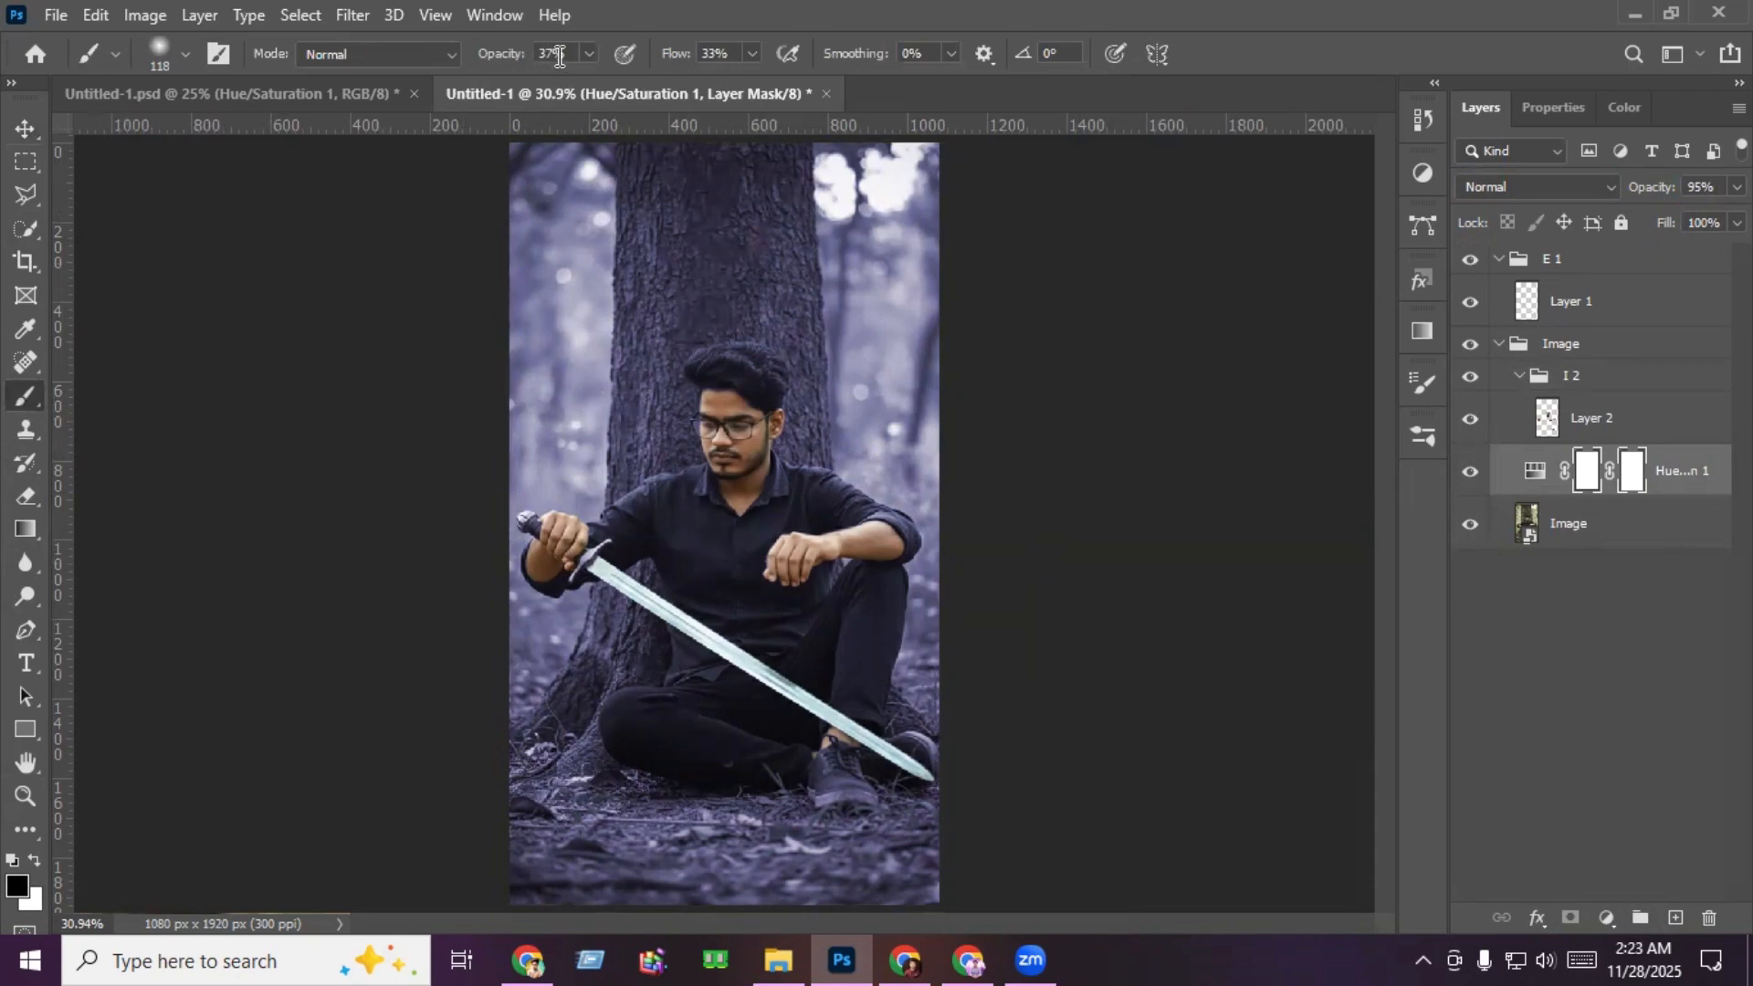
scroll(757, 624, "up", 5)
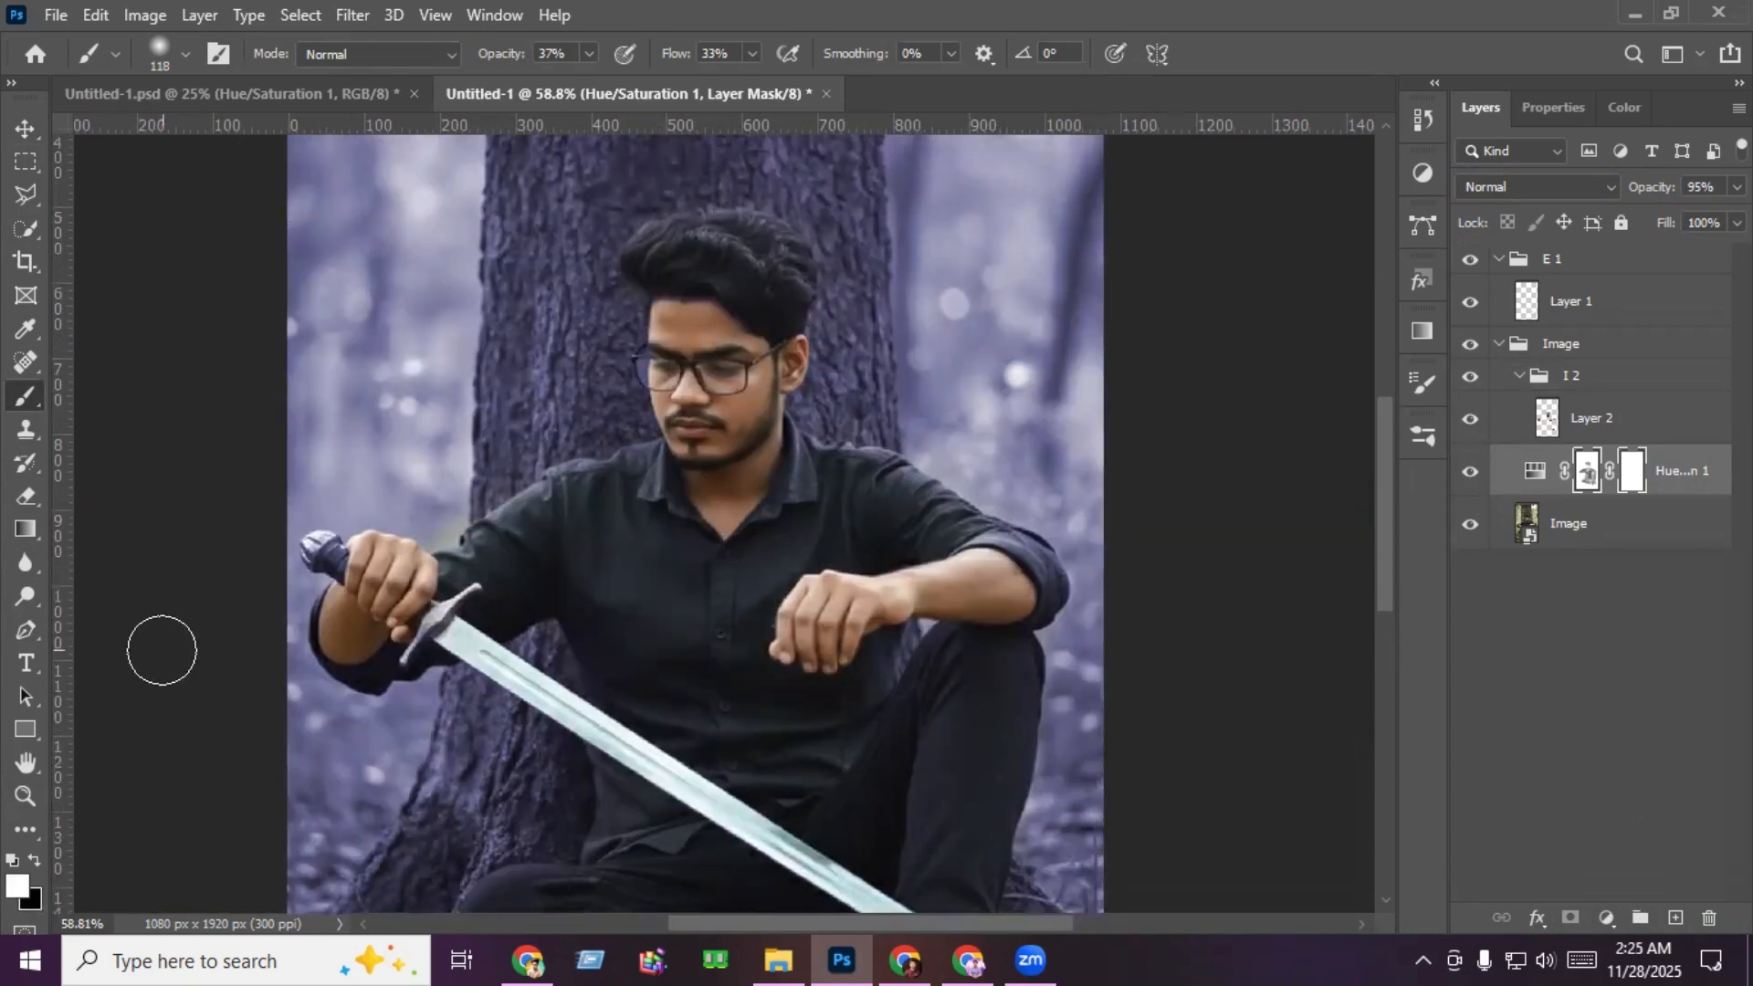
key("ctrl+0")
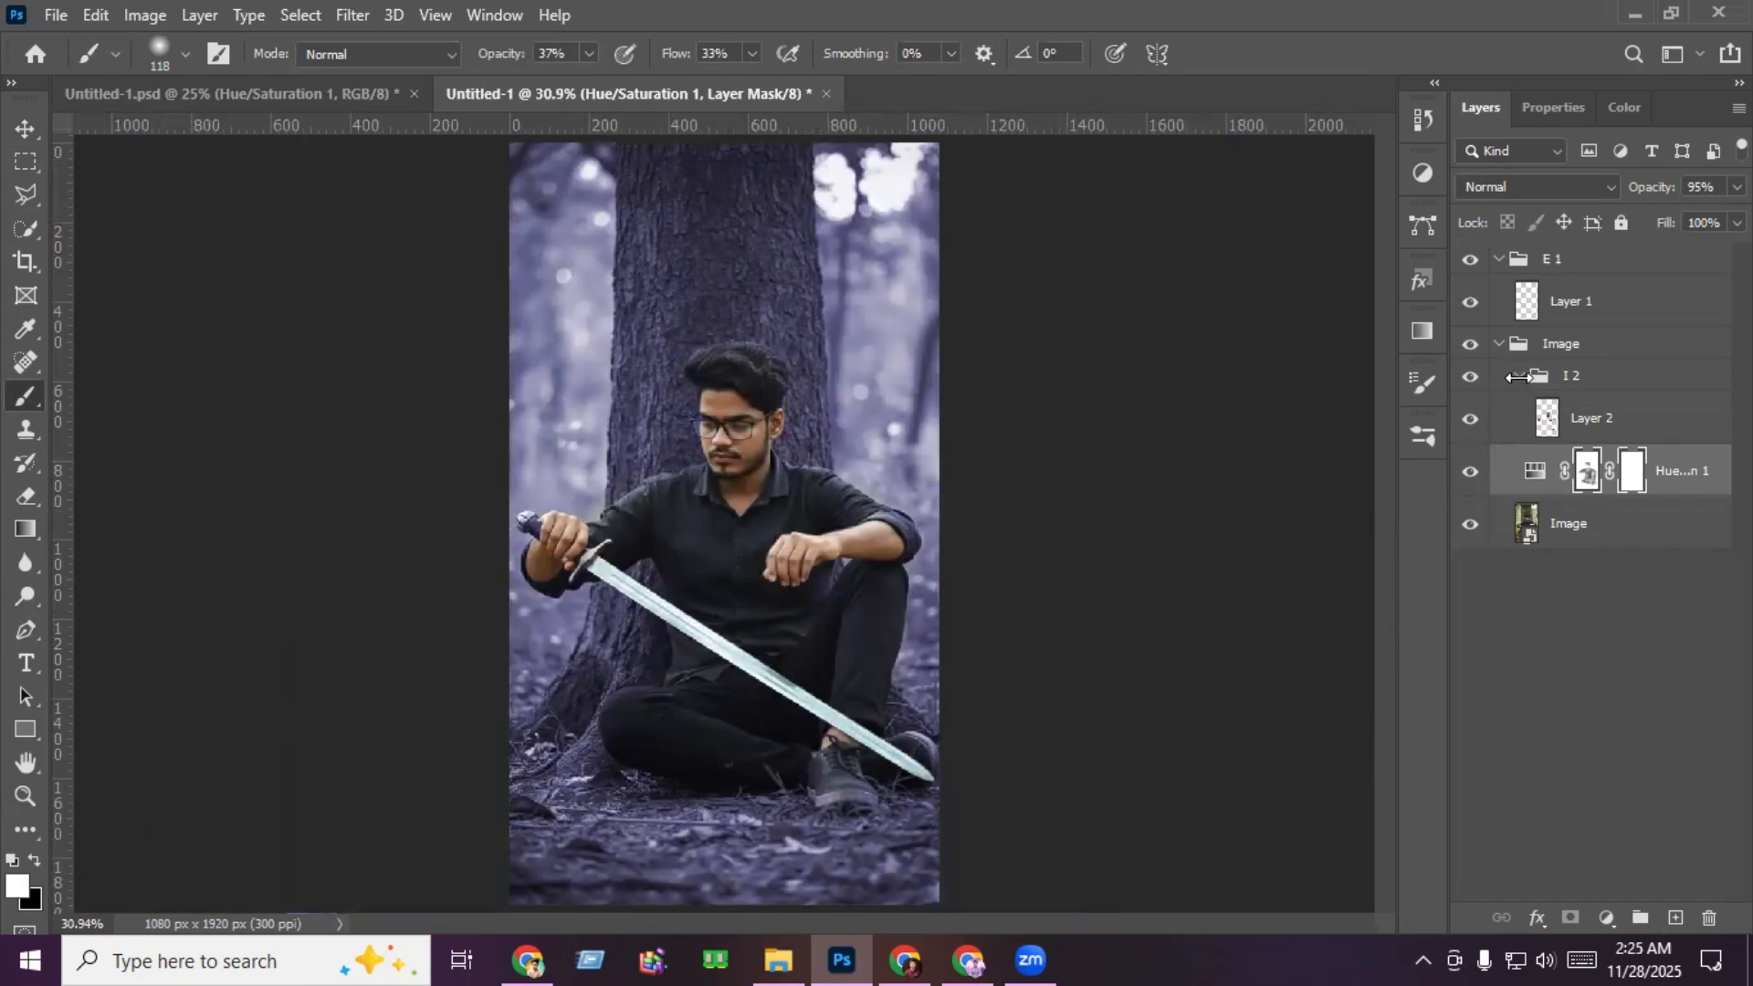
Step: Collapse the Image group and convert the blade layer in the E 1 group to a smart object
left_click(1501, 345)
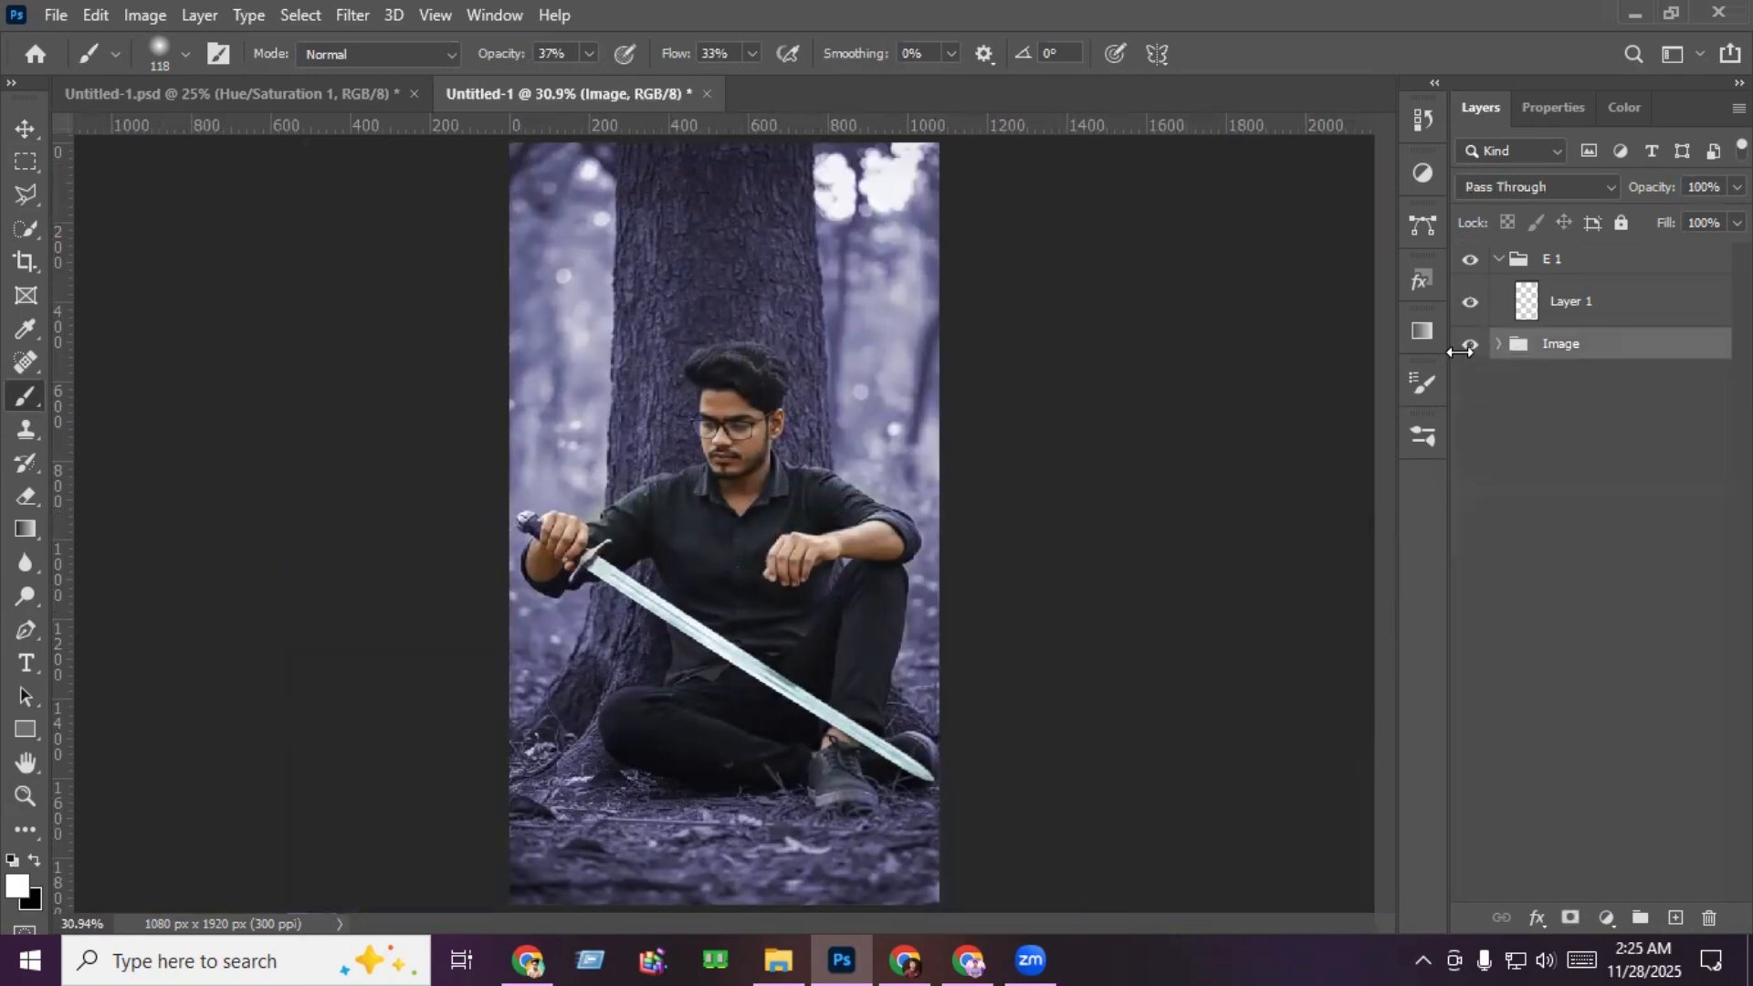
left_click(25, 129)
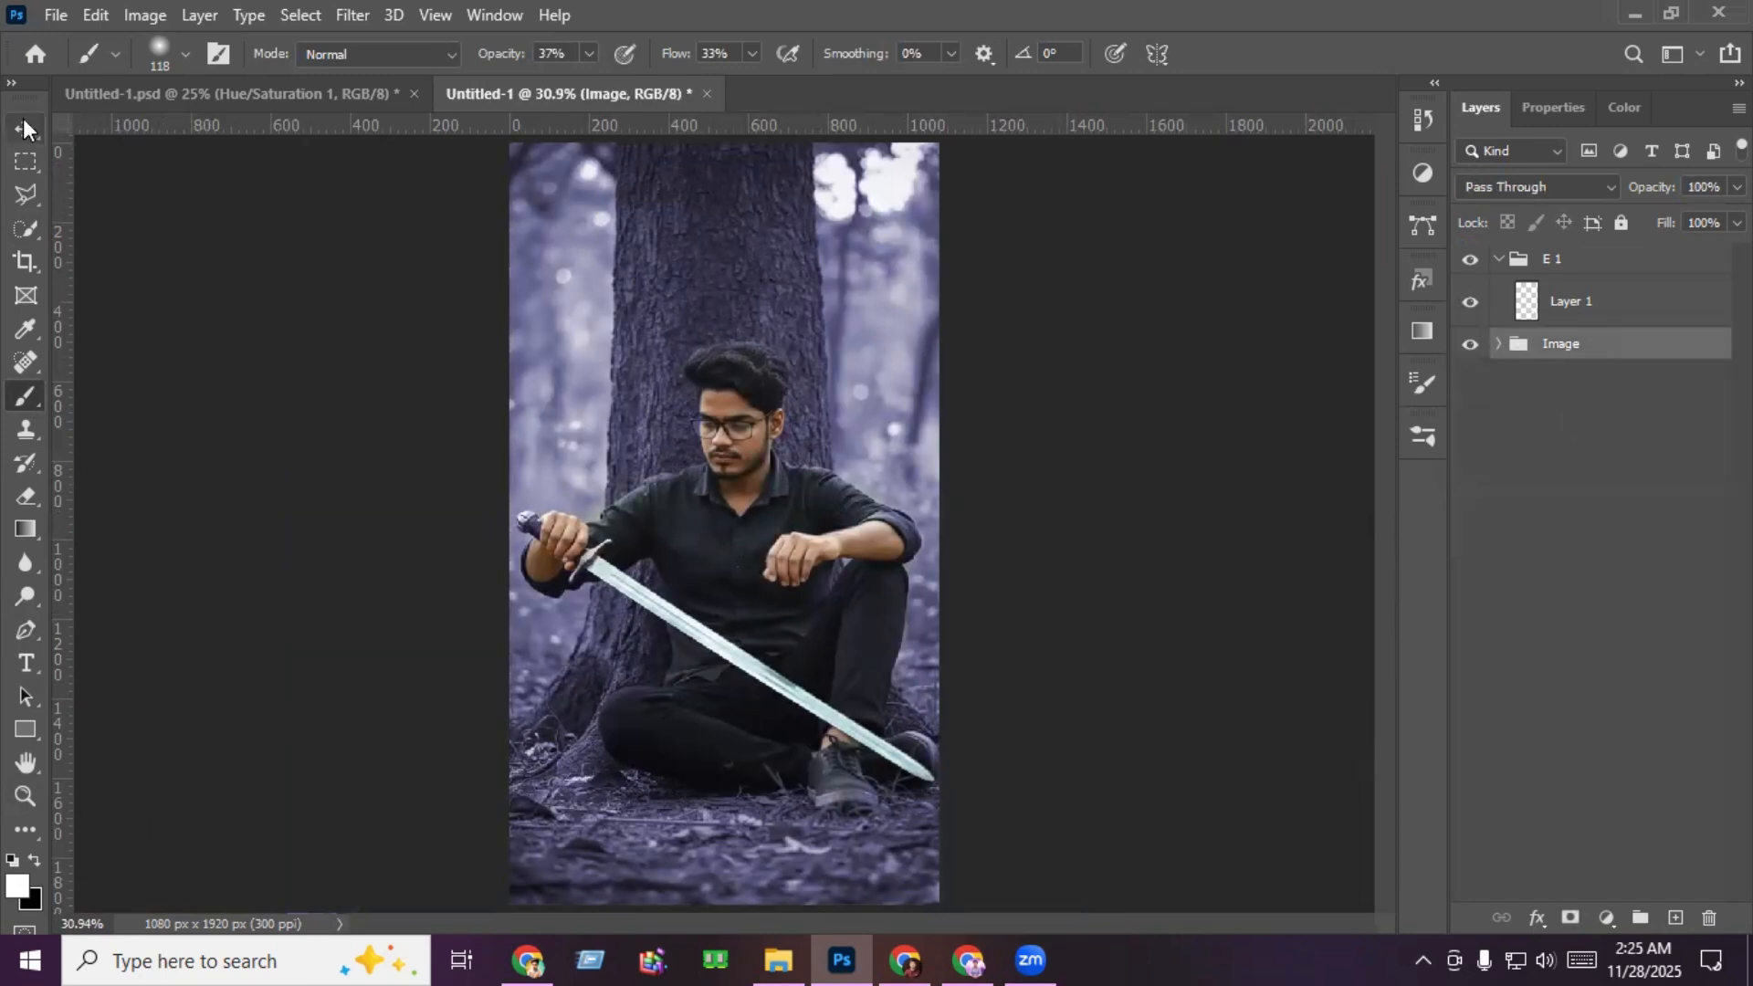
left_click(1588, 310)
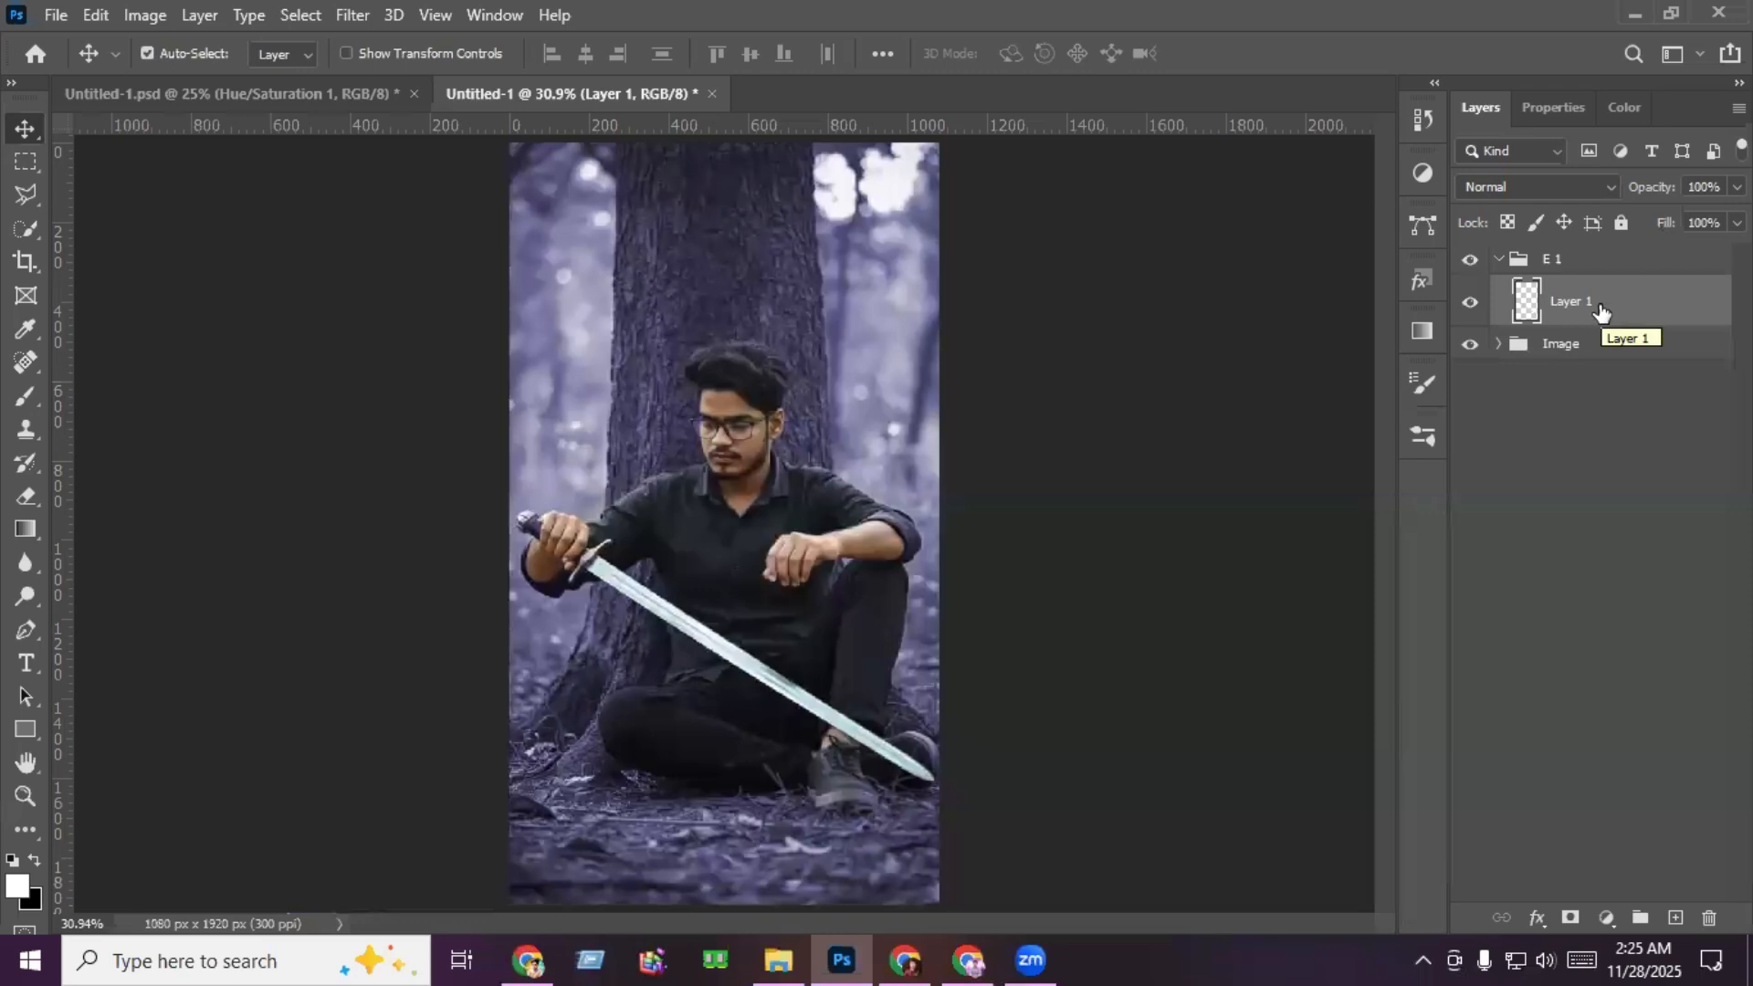
right_click(1600, 304)
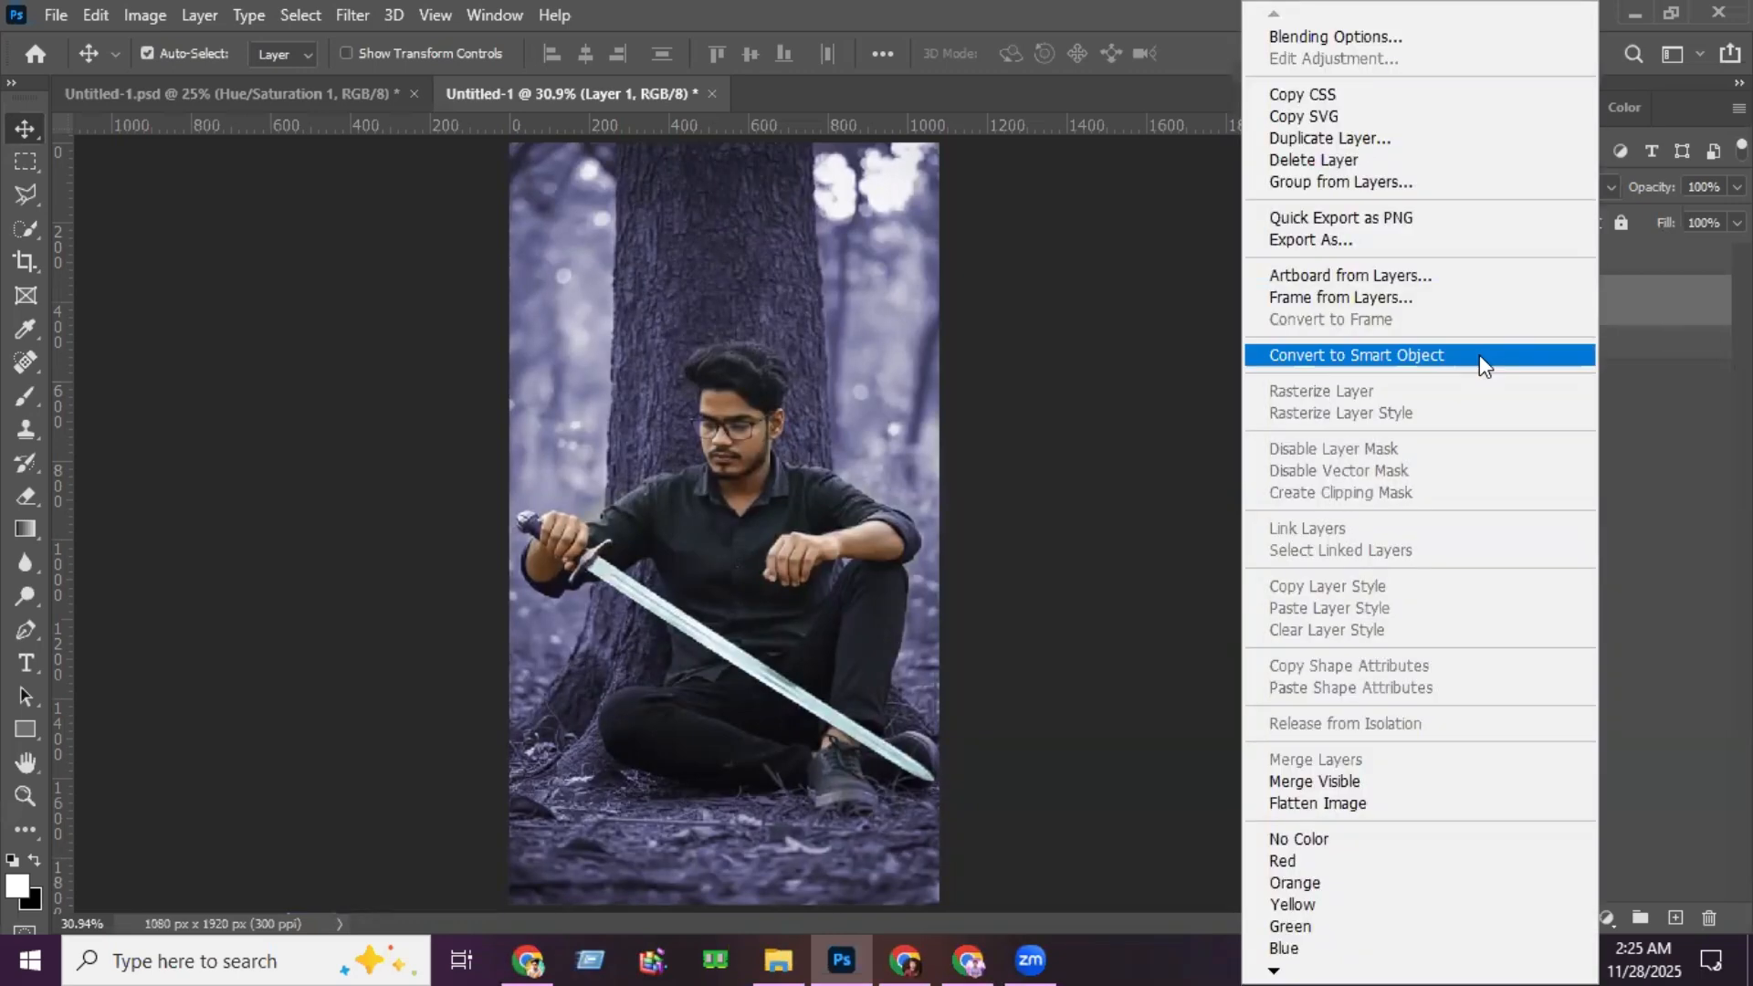
left_click(1479, 354)
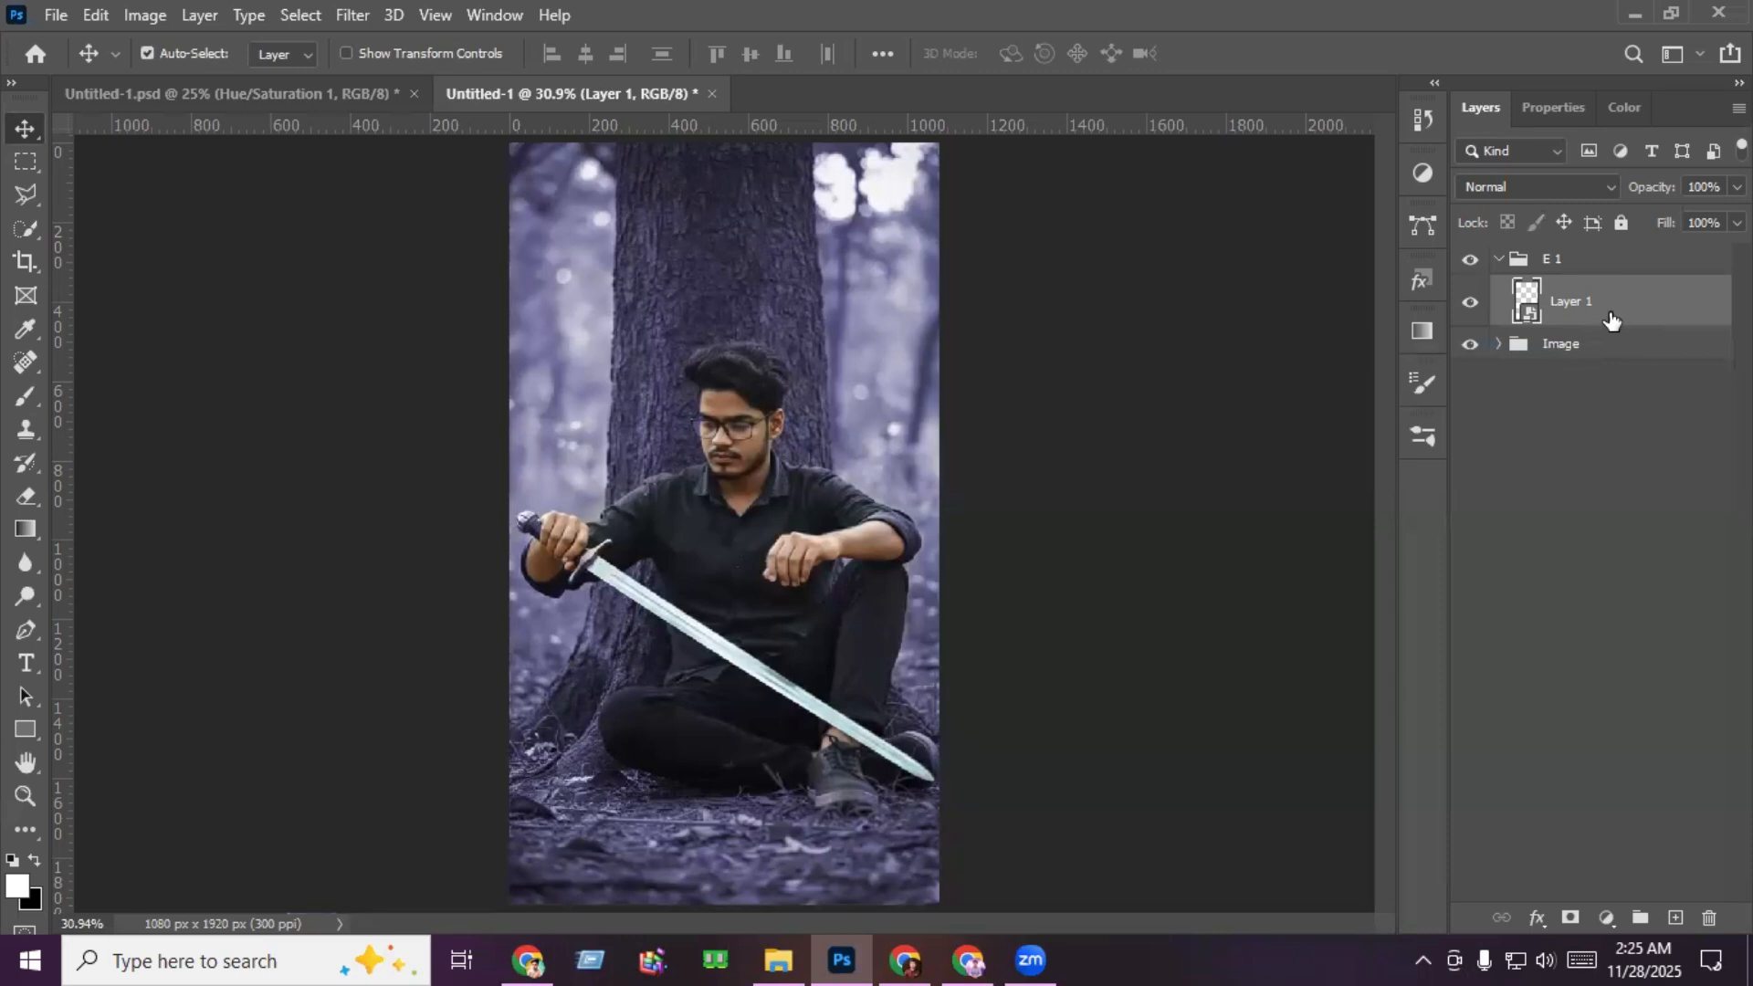
Step: Duplicate the blade smart object and set the copy's blend mode to Linear Dodge (Add)
left_click_drag(1612, 320, 1676, 918)
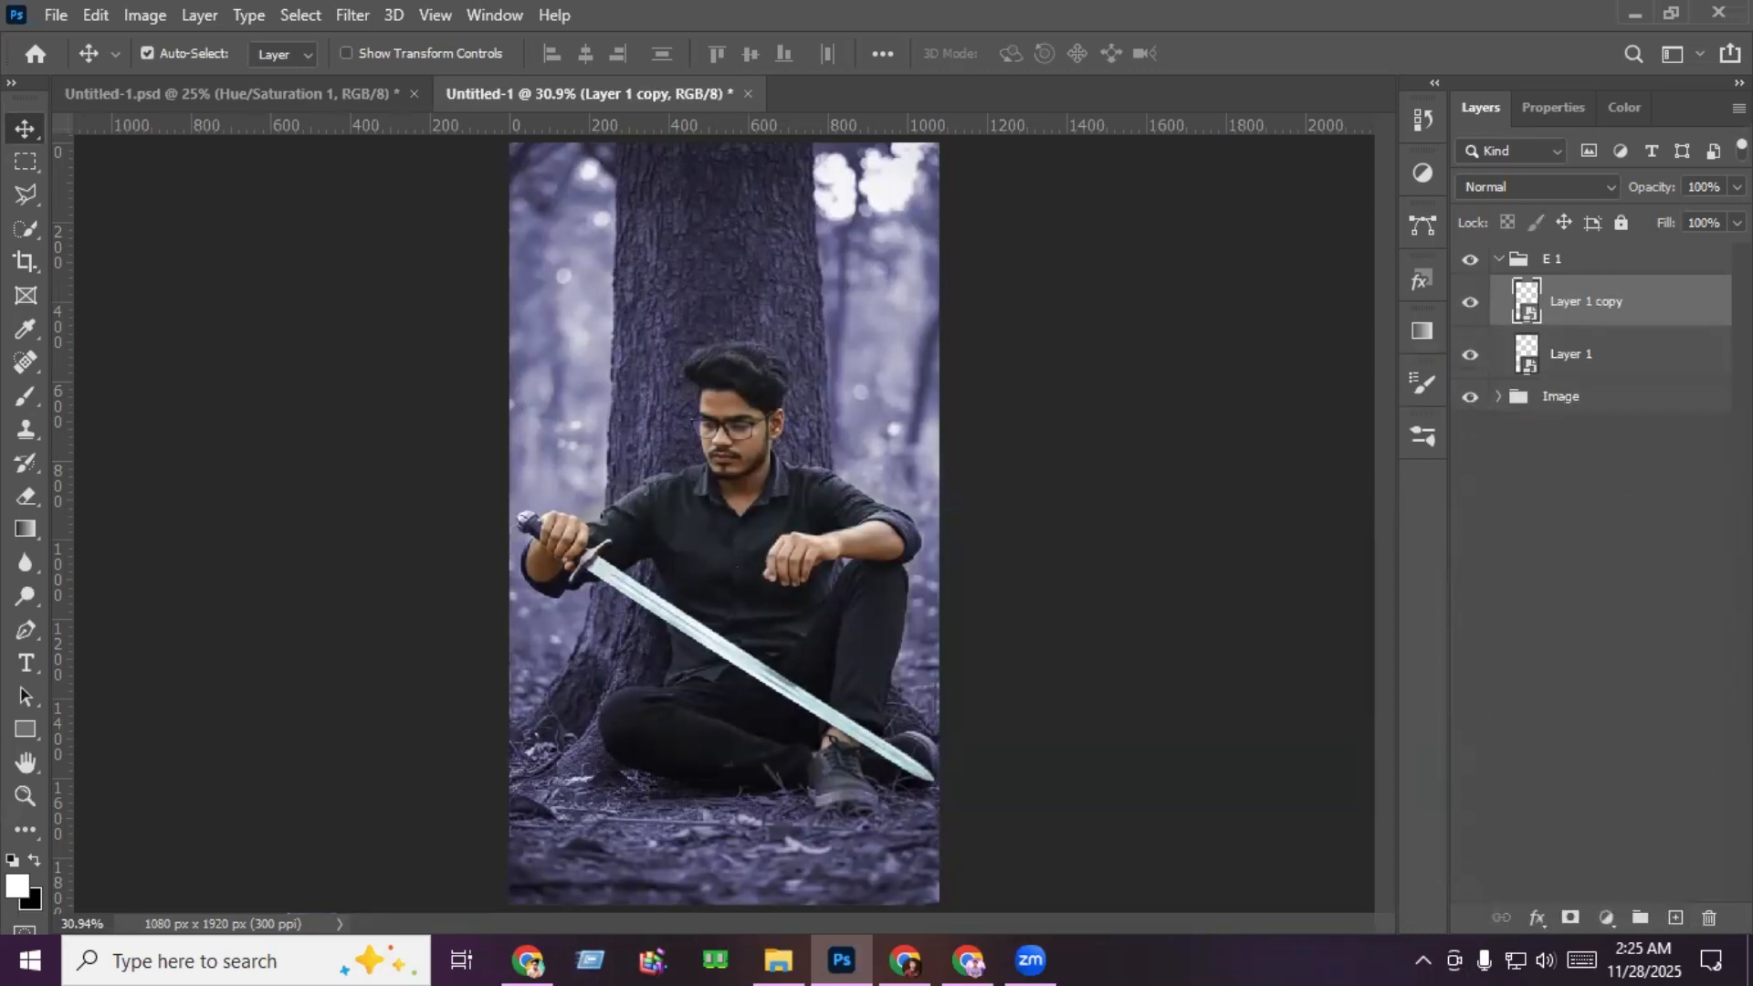
left_click(1525, 190)
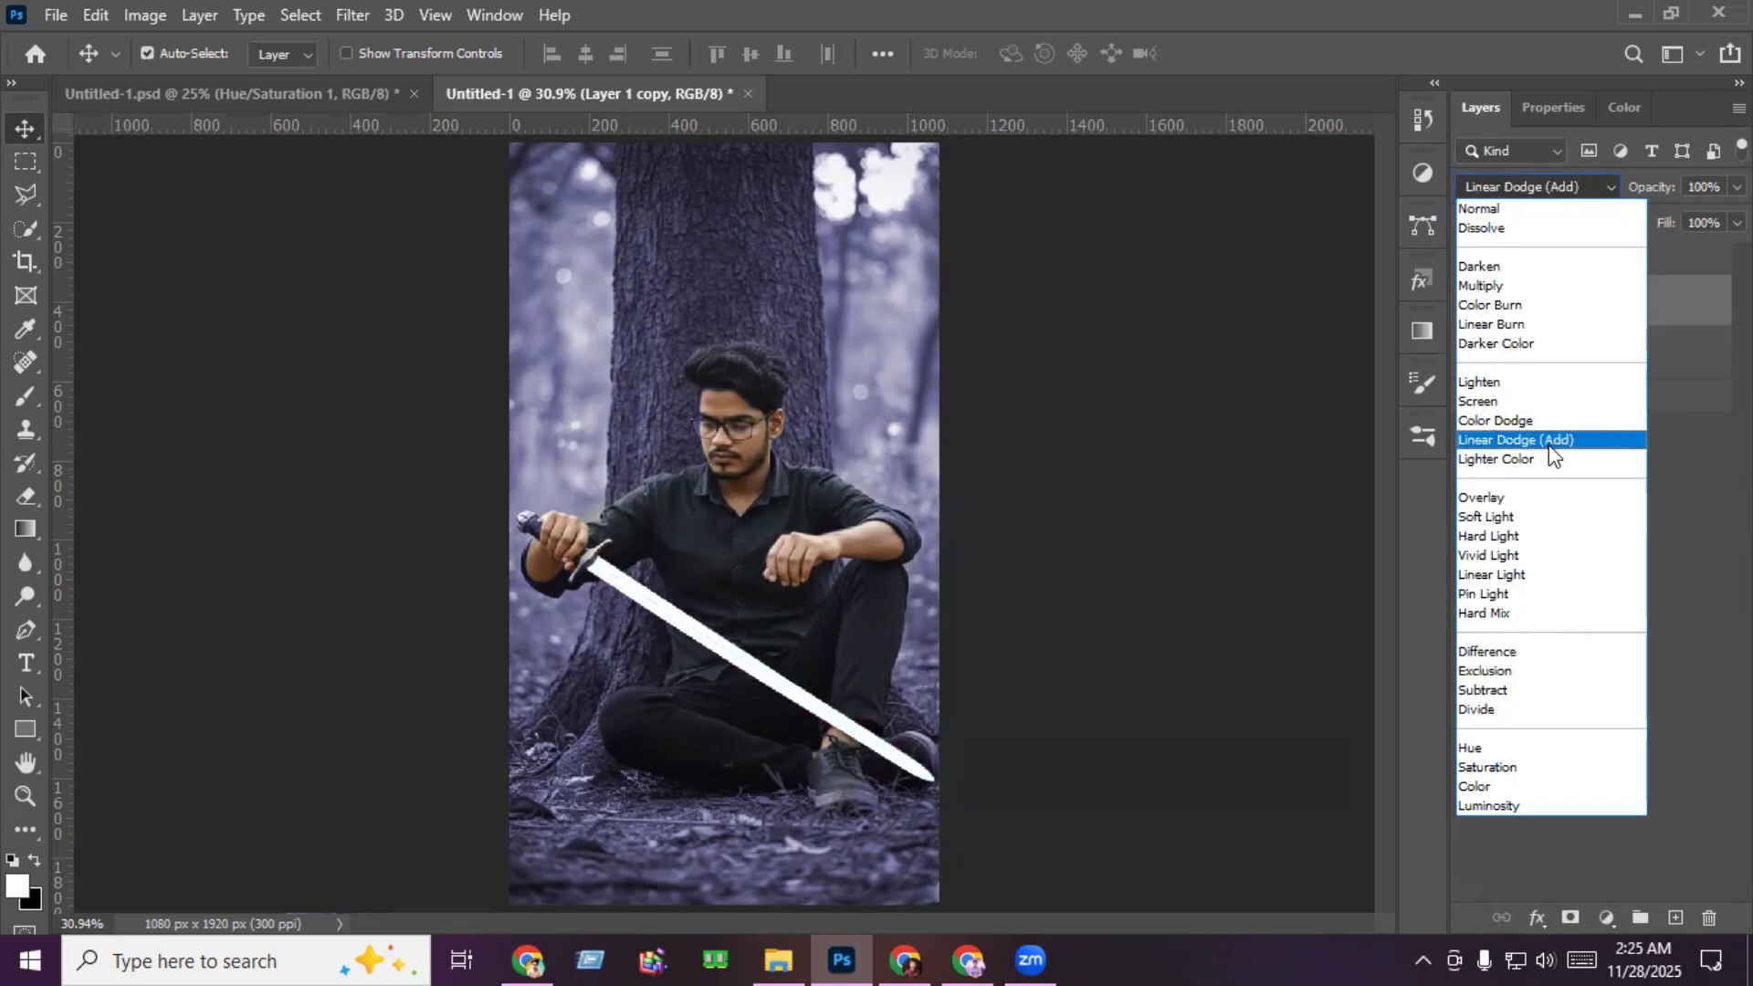
left_click(1549, 444)
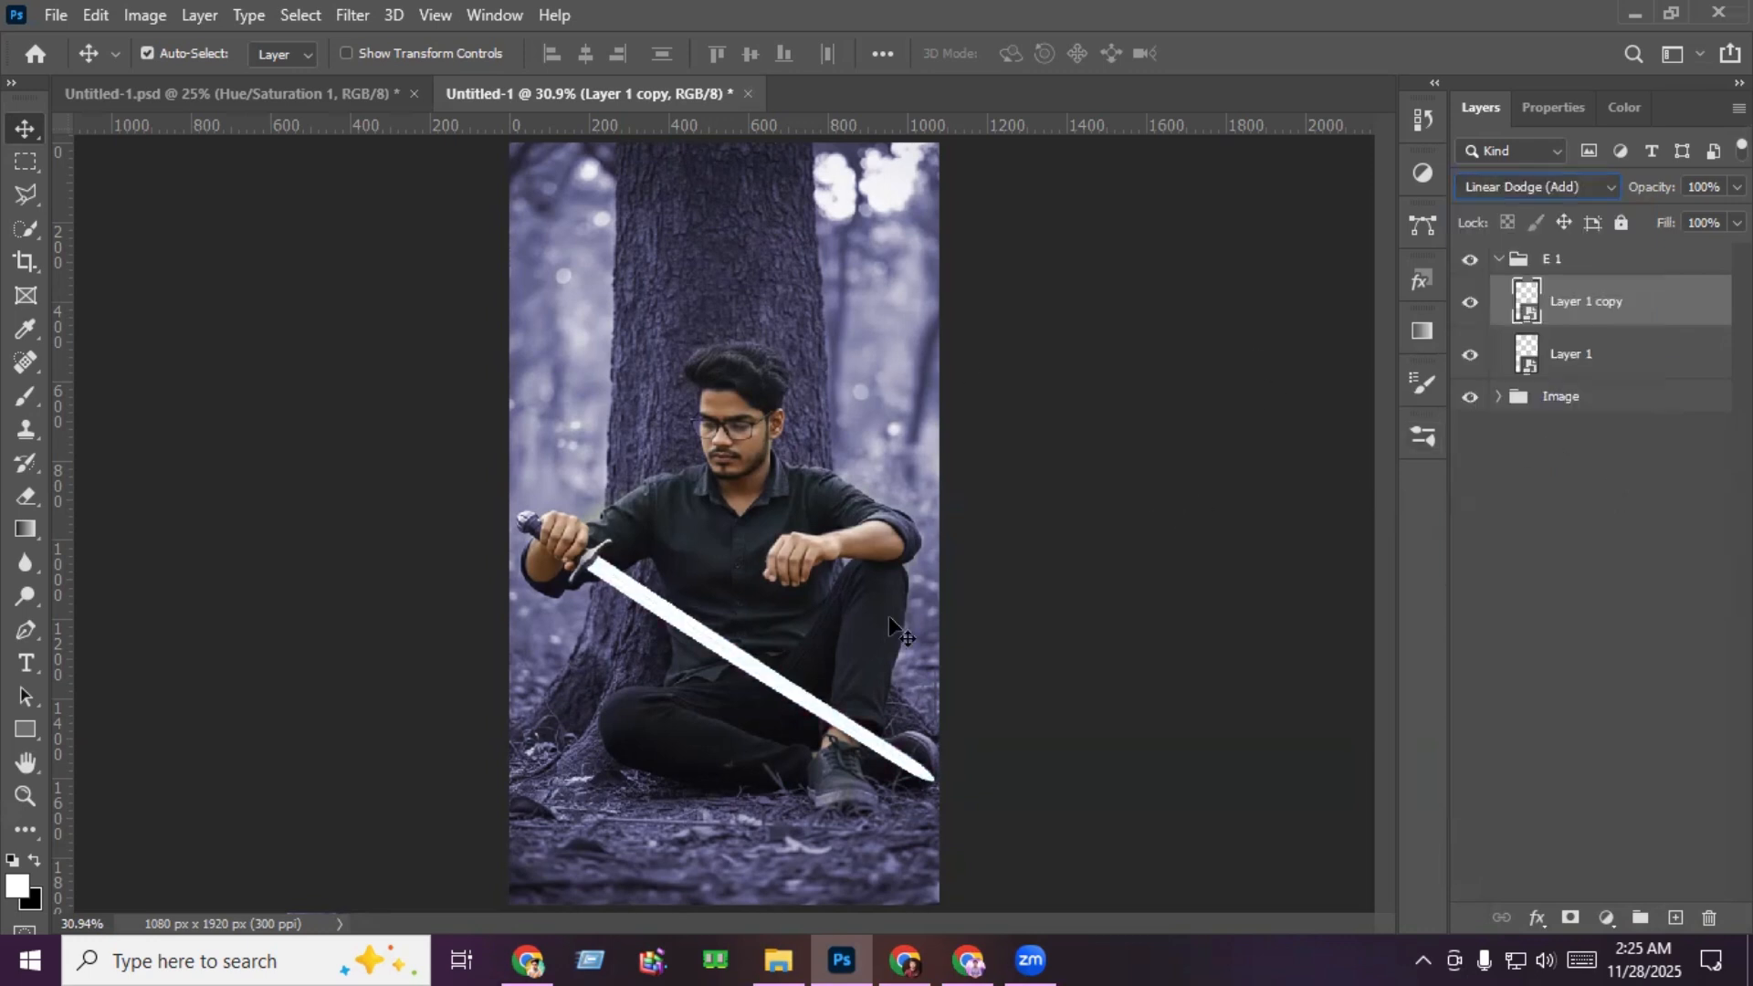
Step: Duplicate the Linear Dodge blade copy and apply a Gaussian Blur with a 5-pixel radius to the duplicate
left_click_drag(1641, 310, 1678, 915)
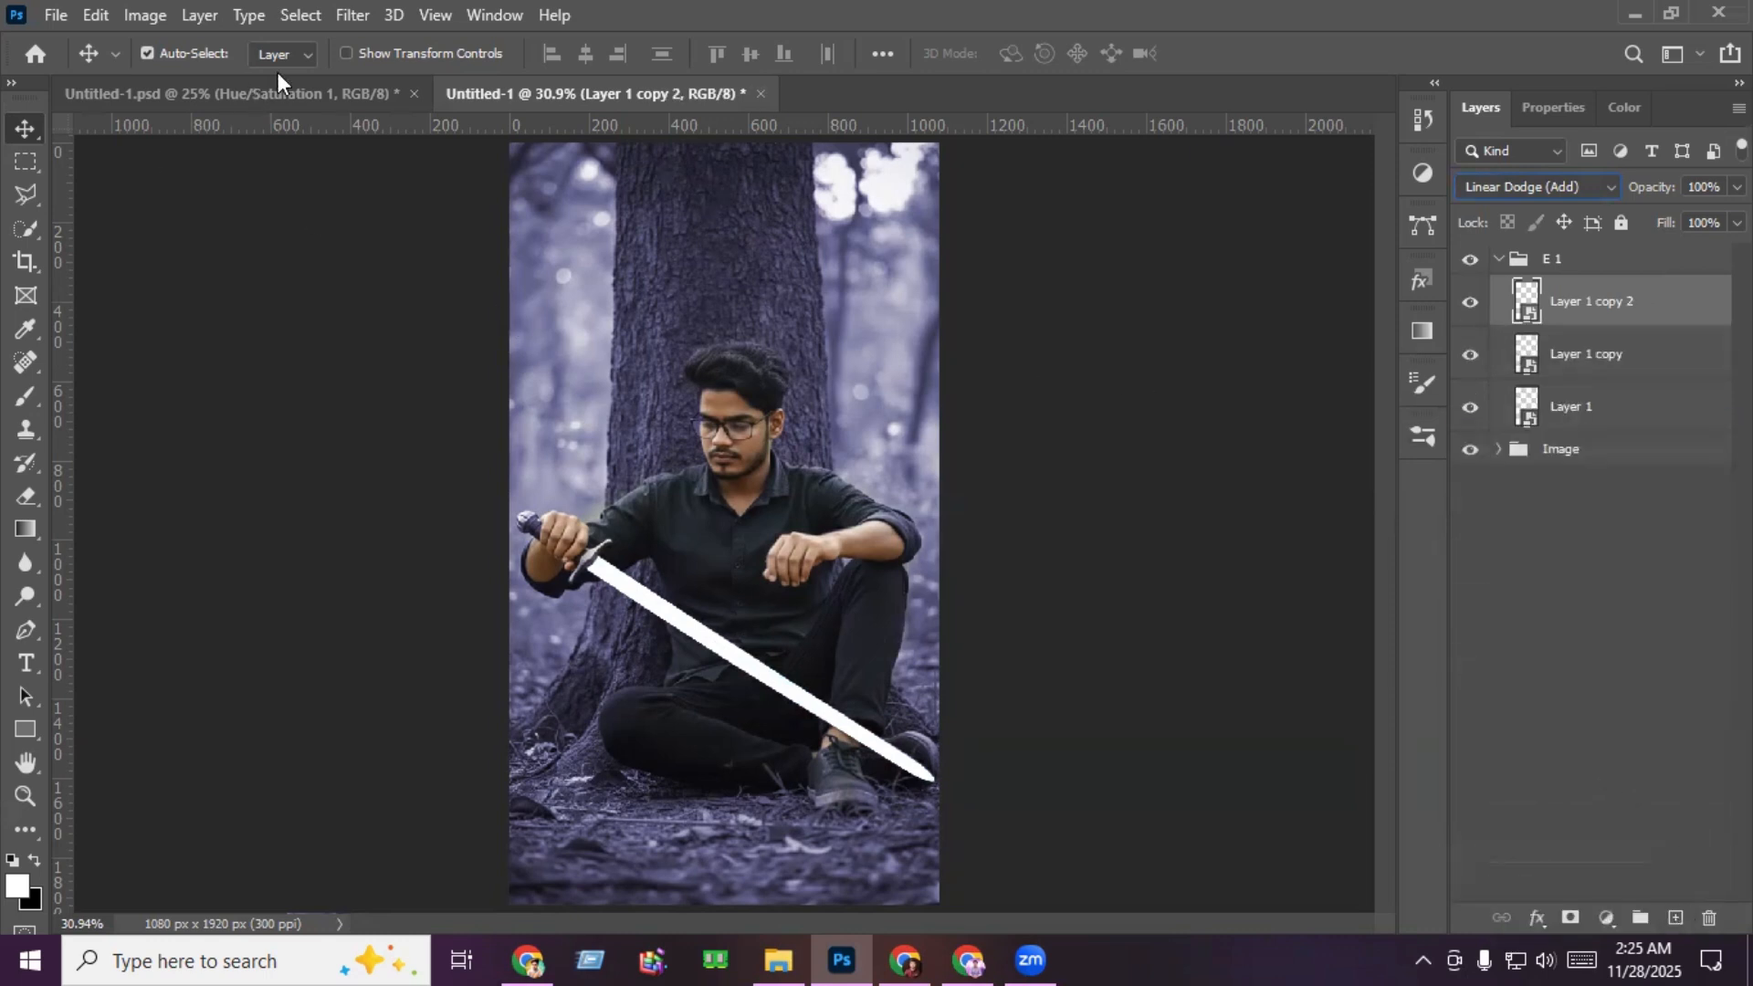
left_click(347, 14)
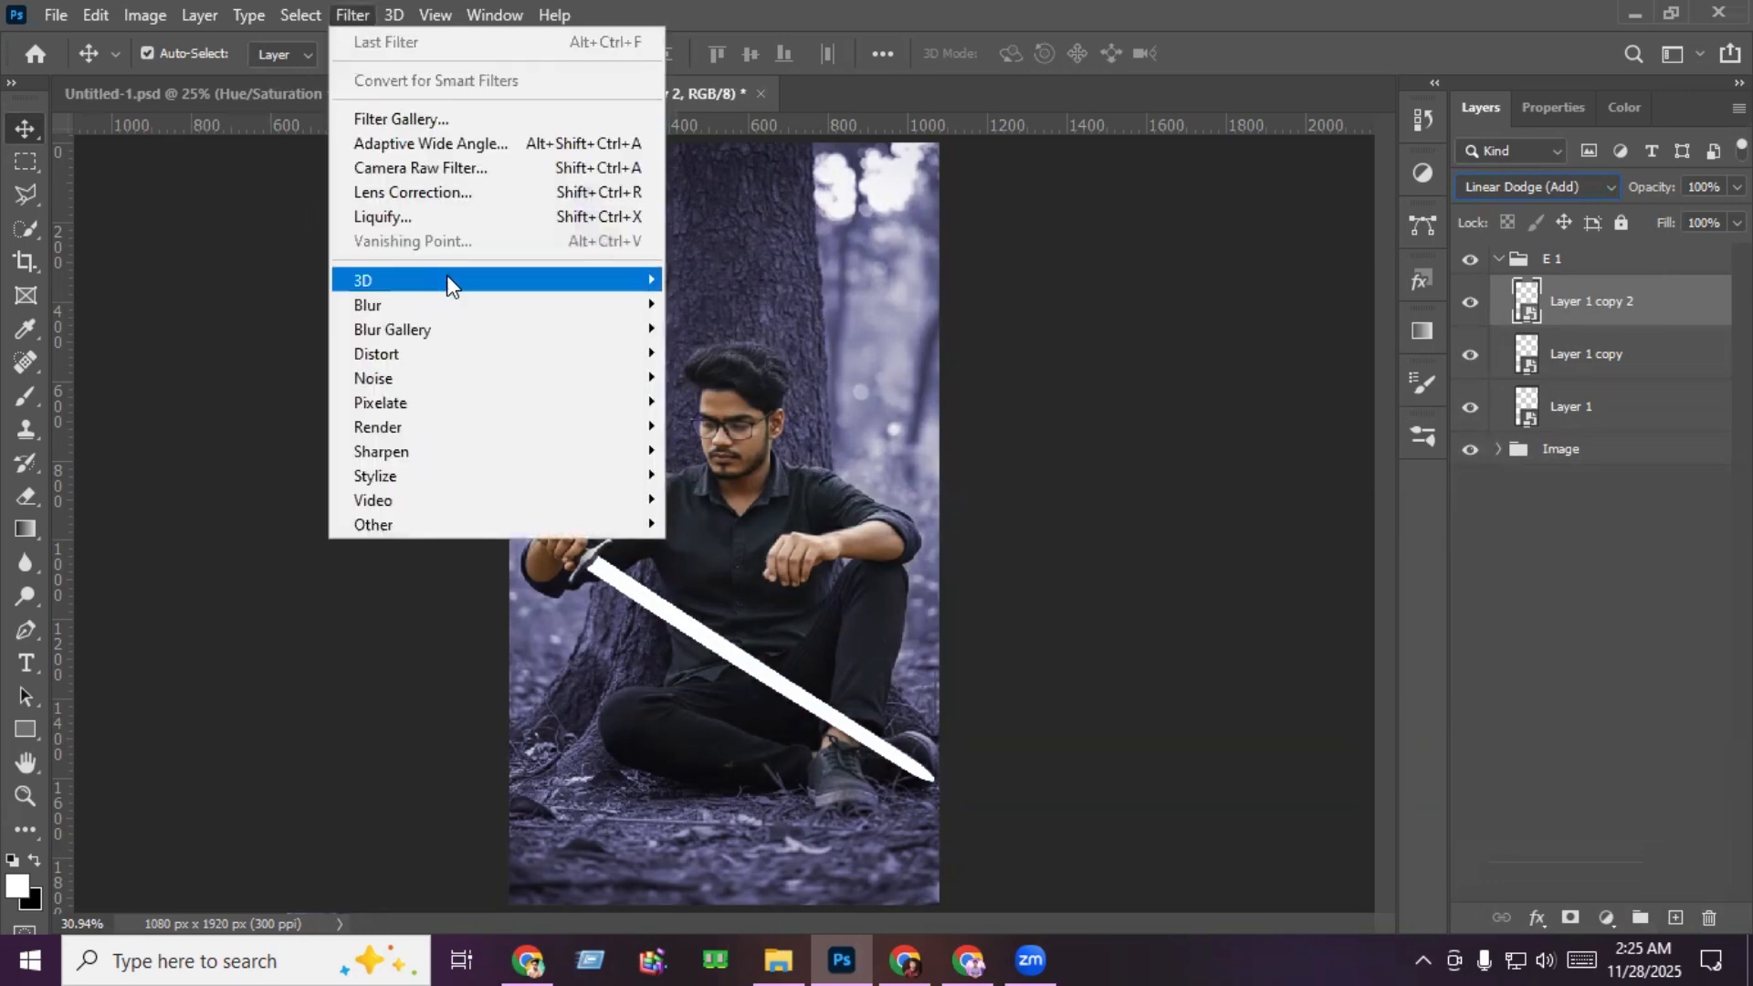
mouse_move(453, 308)
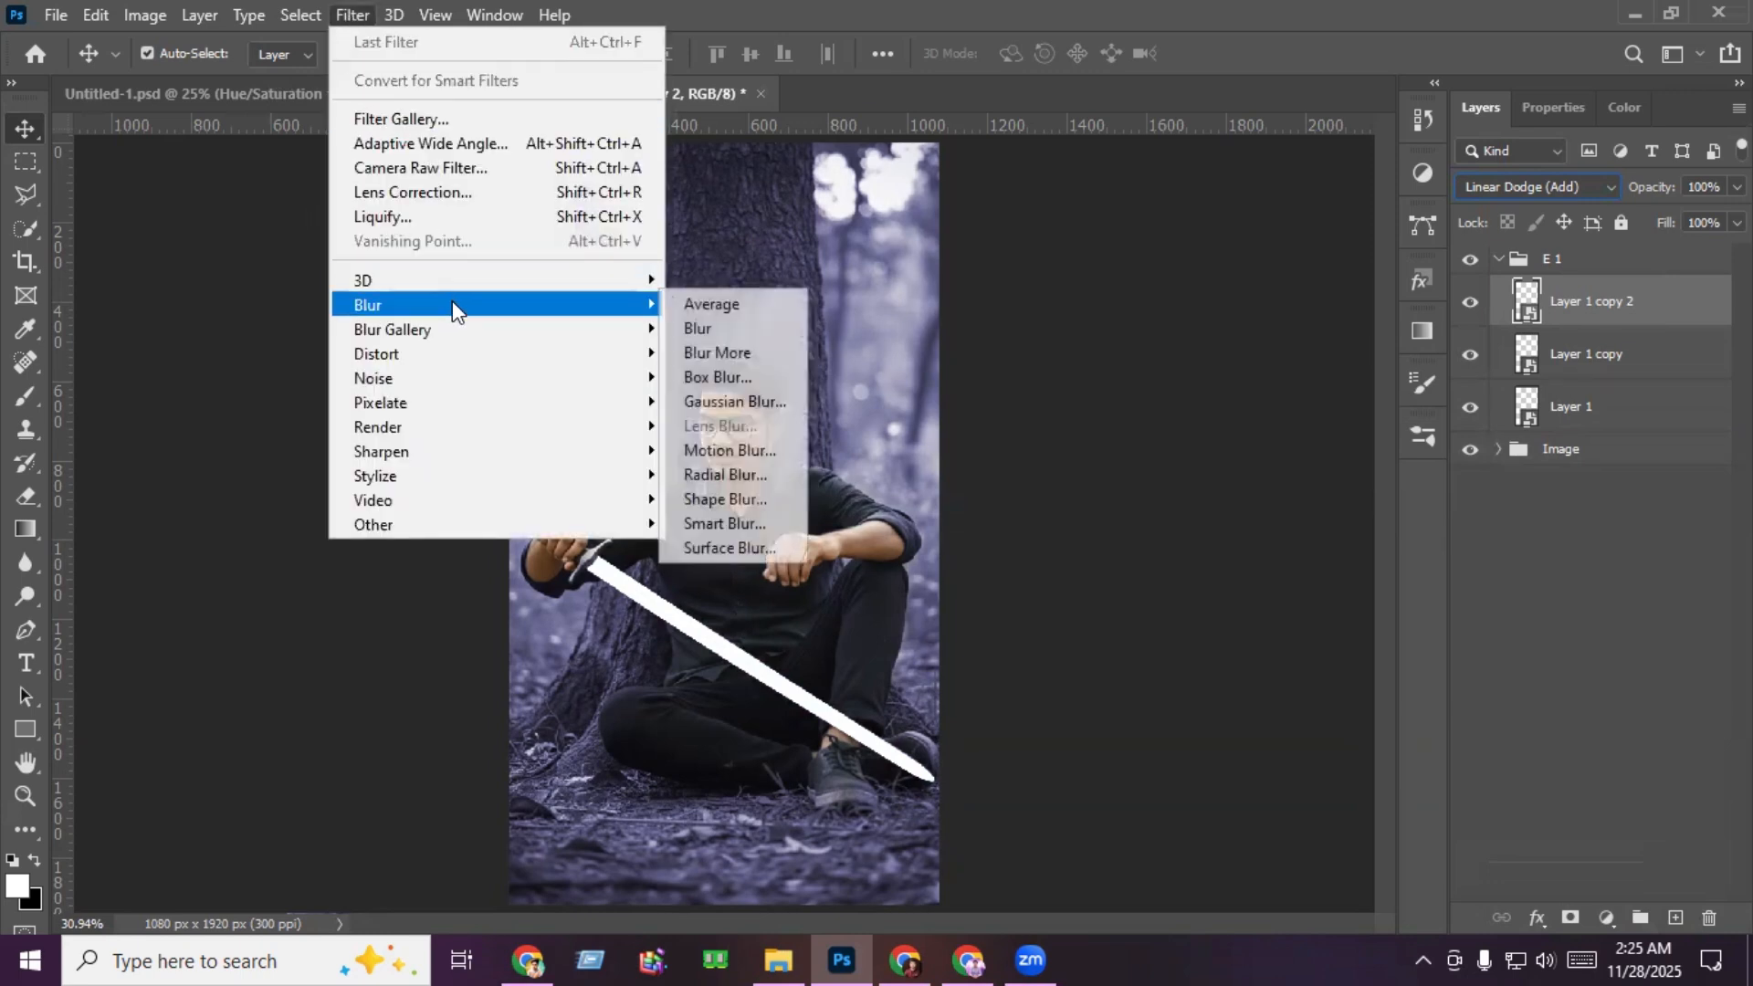
left_click(774, 404)
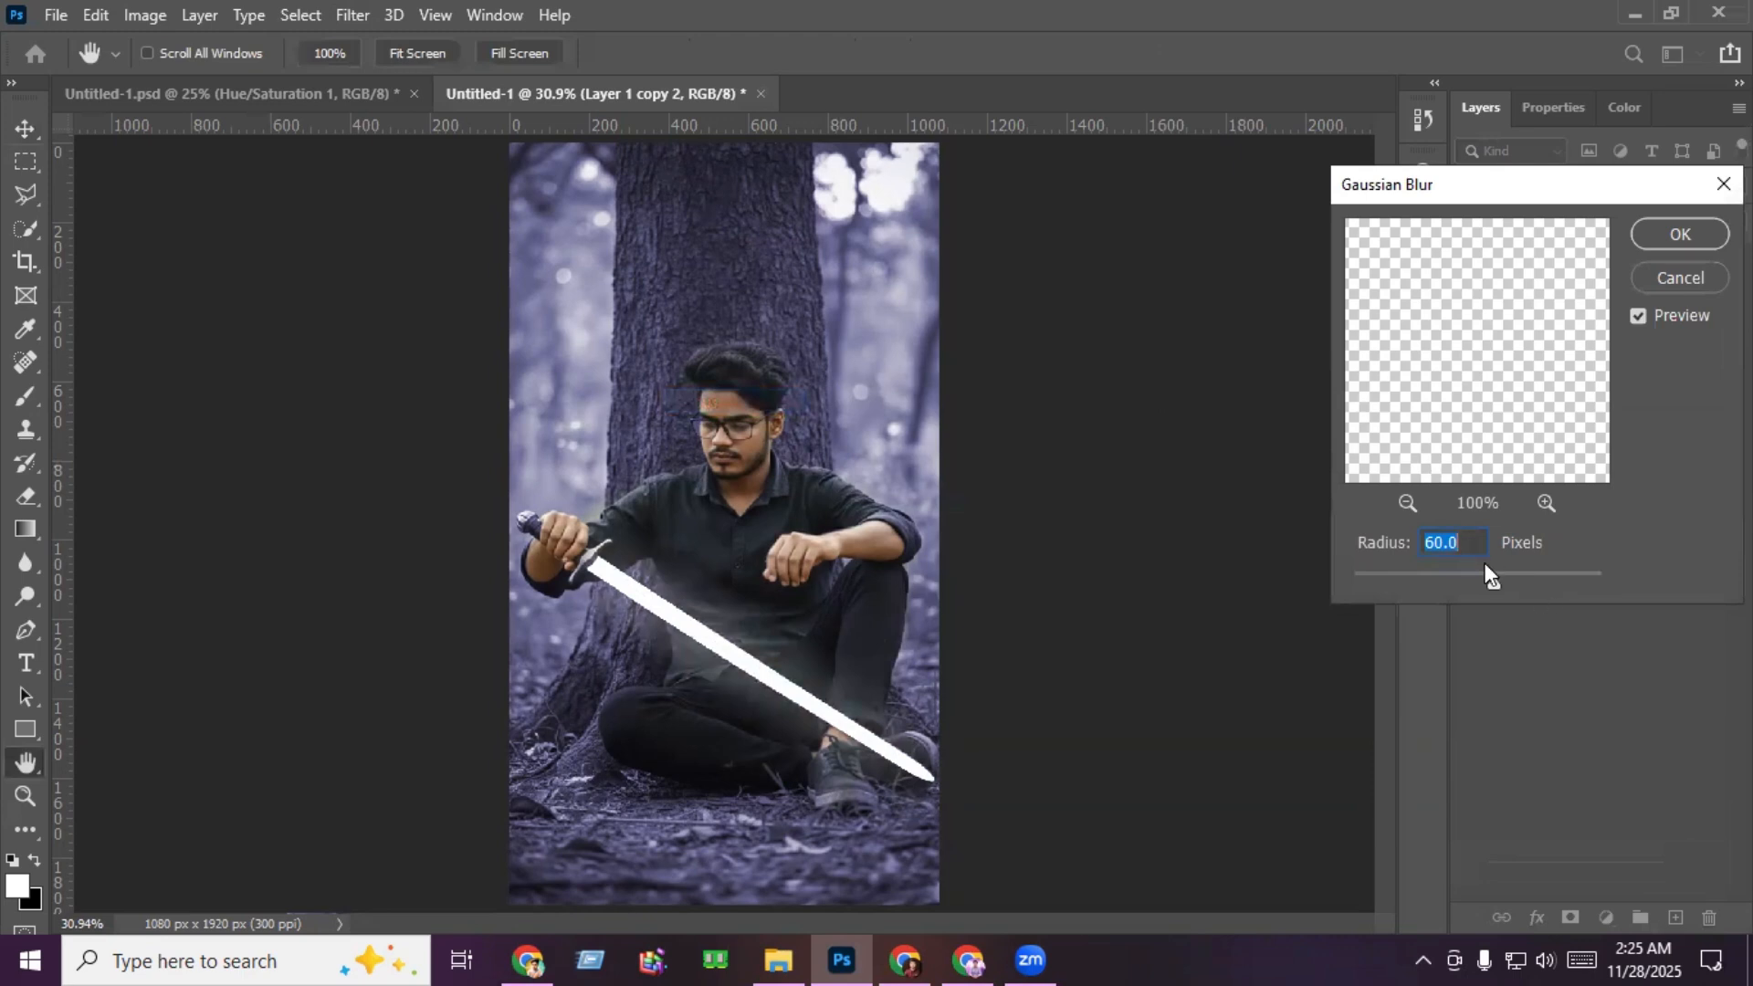
type("5")
left_click(1695, 228)
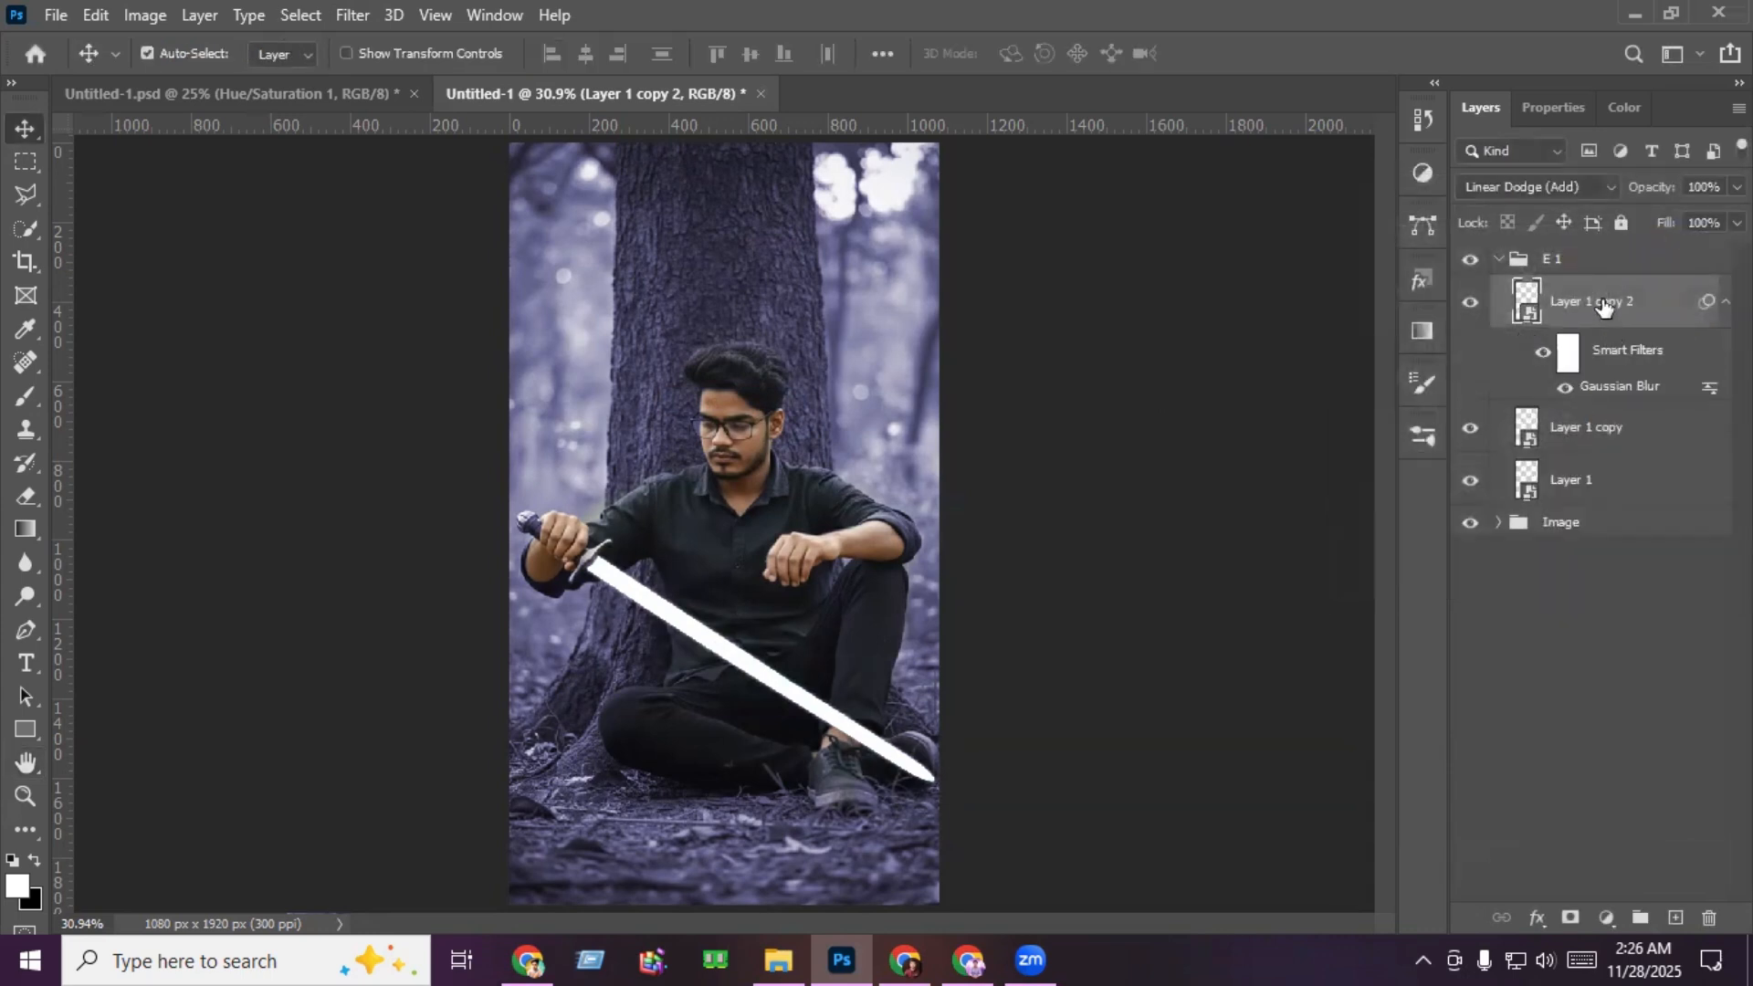
Step: Duplicate the blurred blade layer and set the new copy's Gaussian Blur radius to 60 pixels
left_click_drag(1605, 309, 1676, 918)
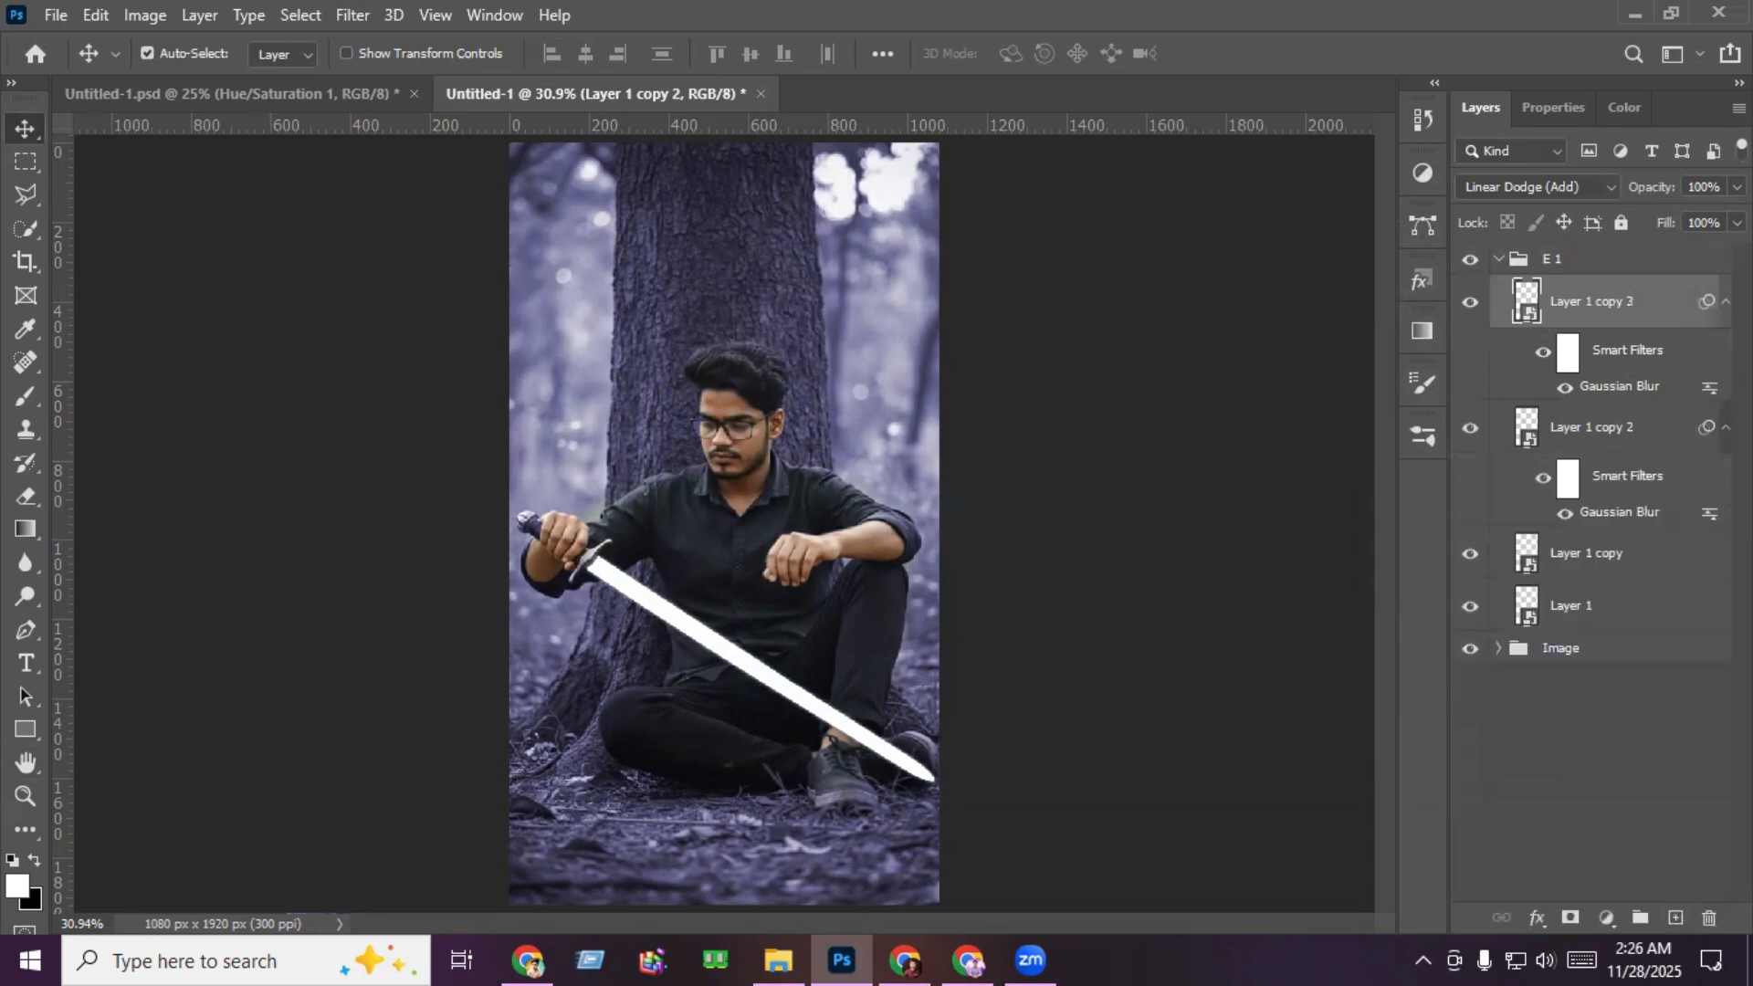
double_click(1613, 388)
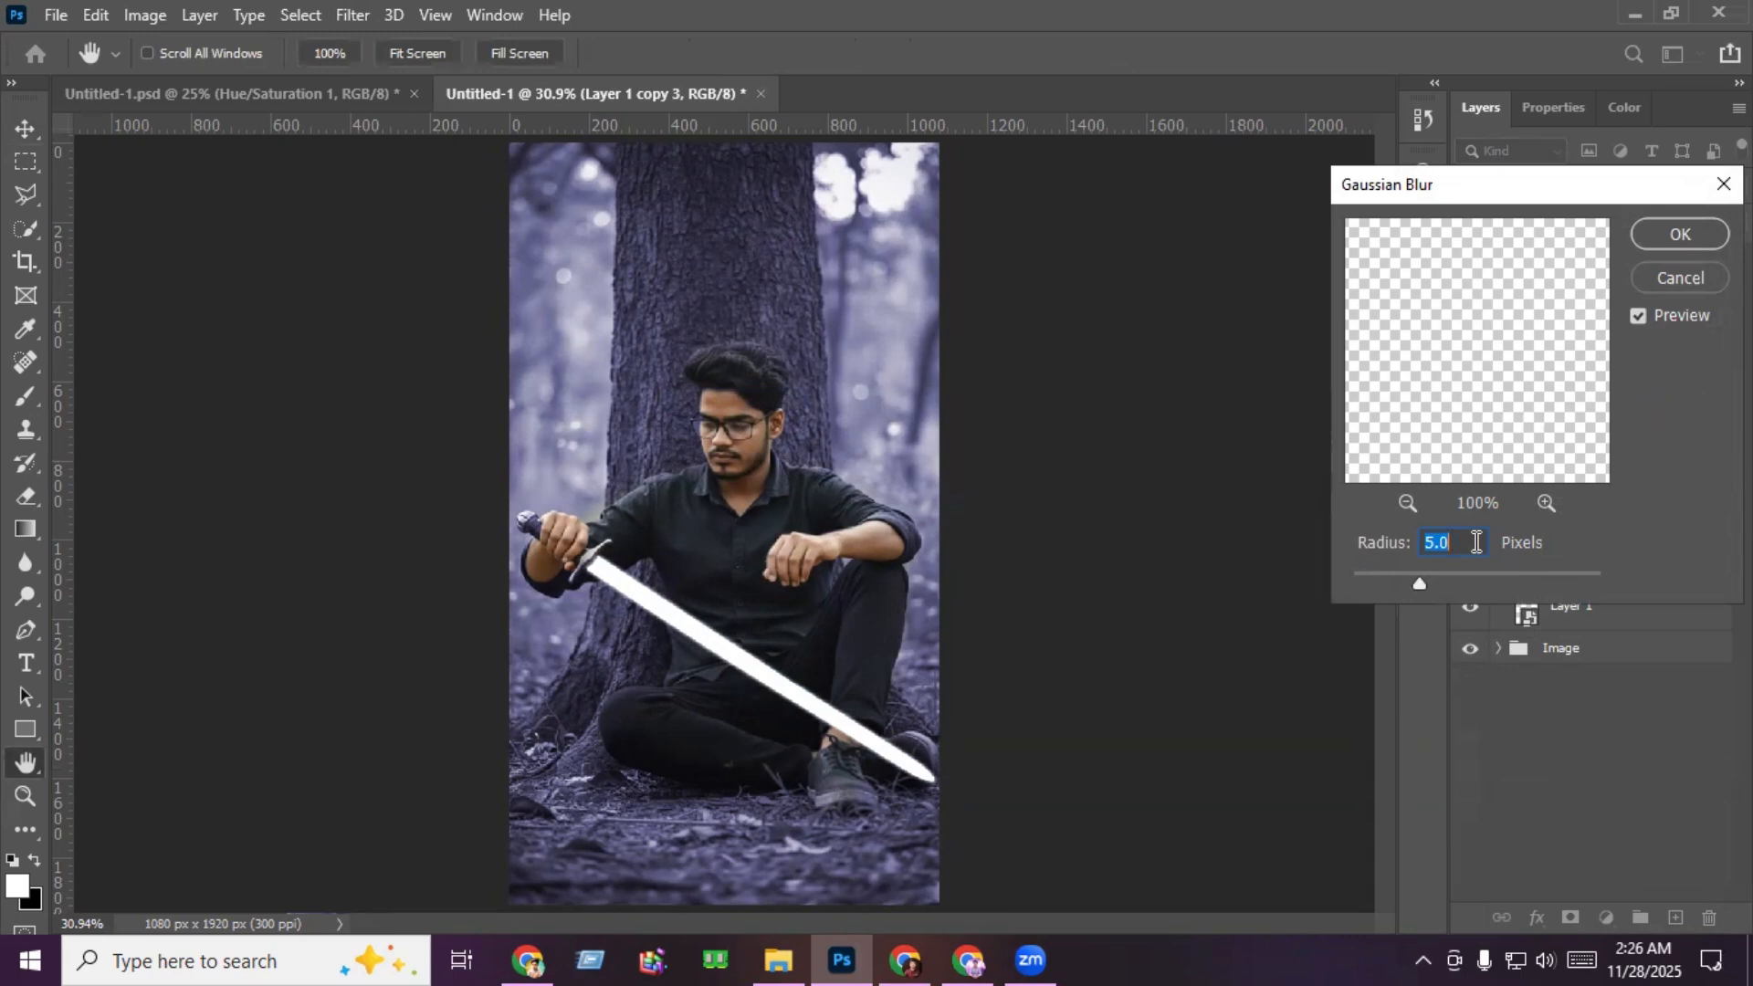
type("60")
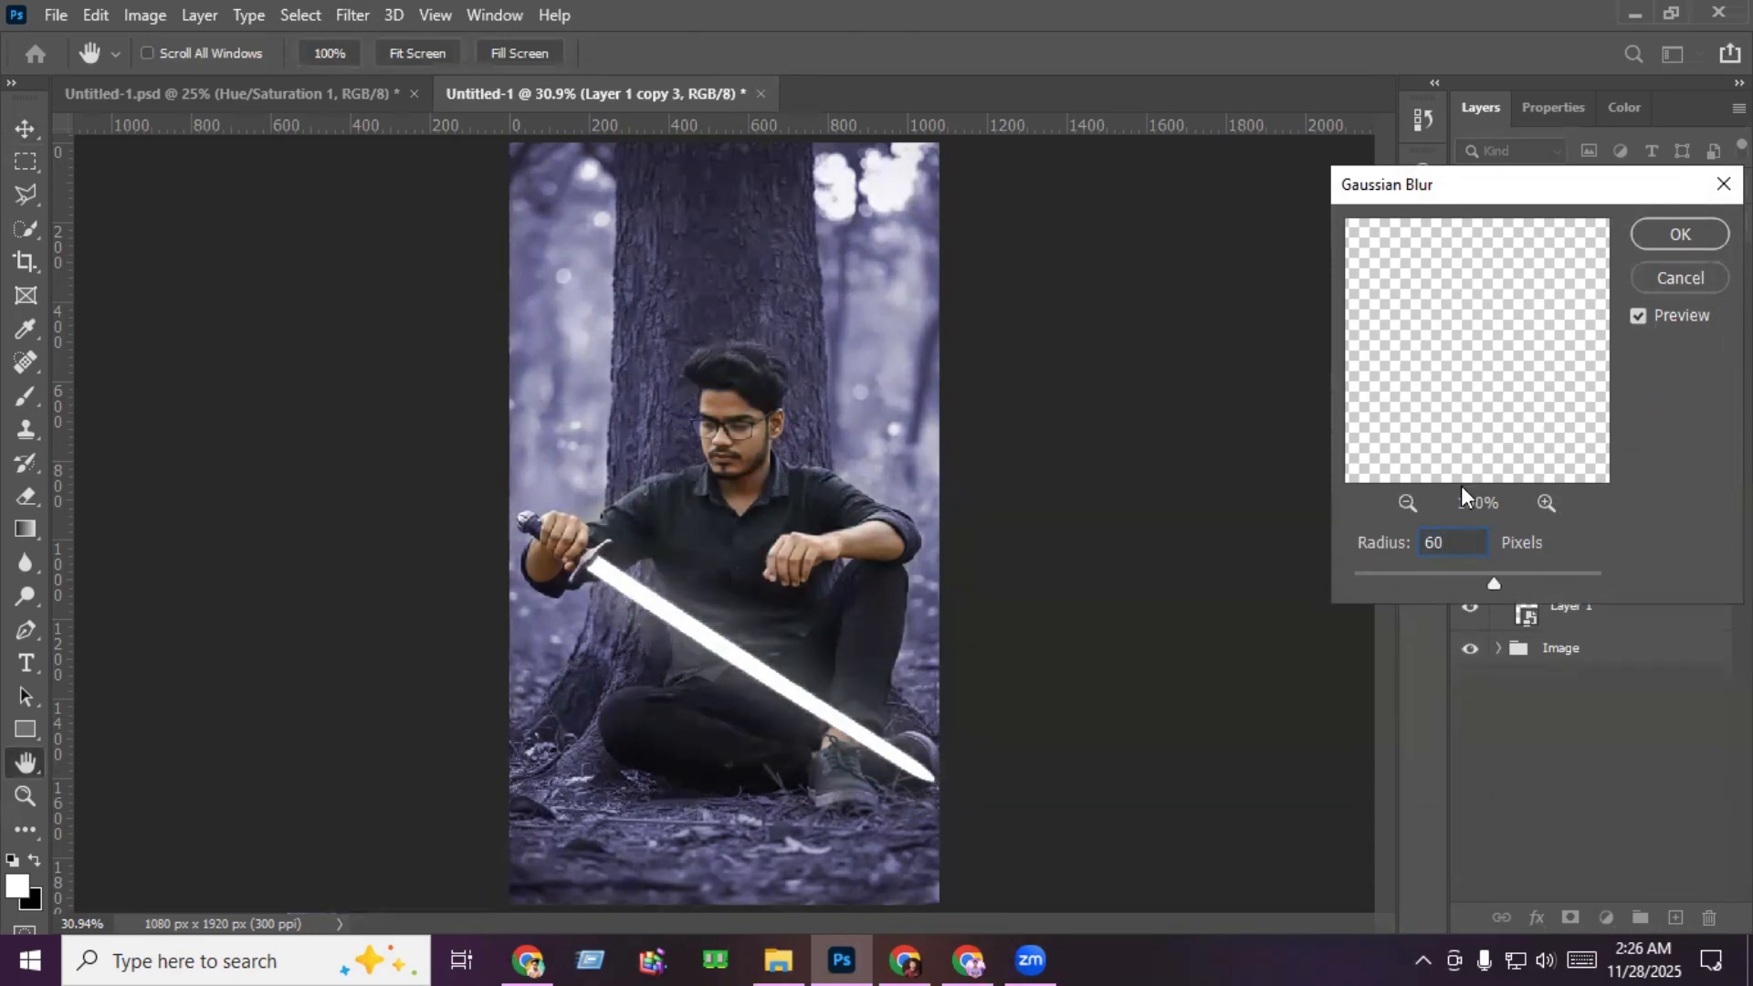
left_click(1691, 239)
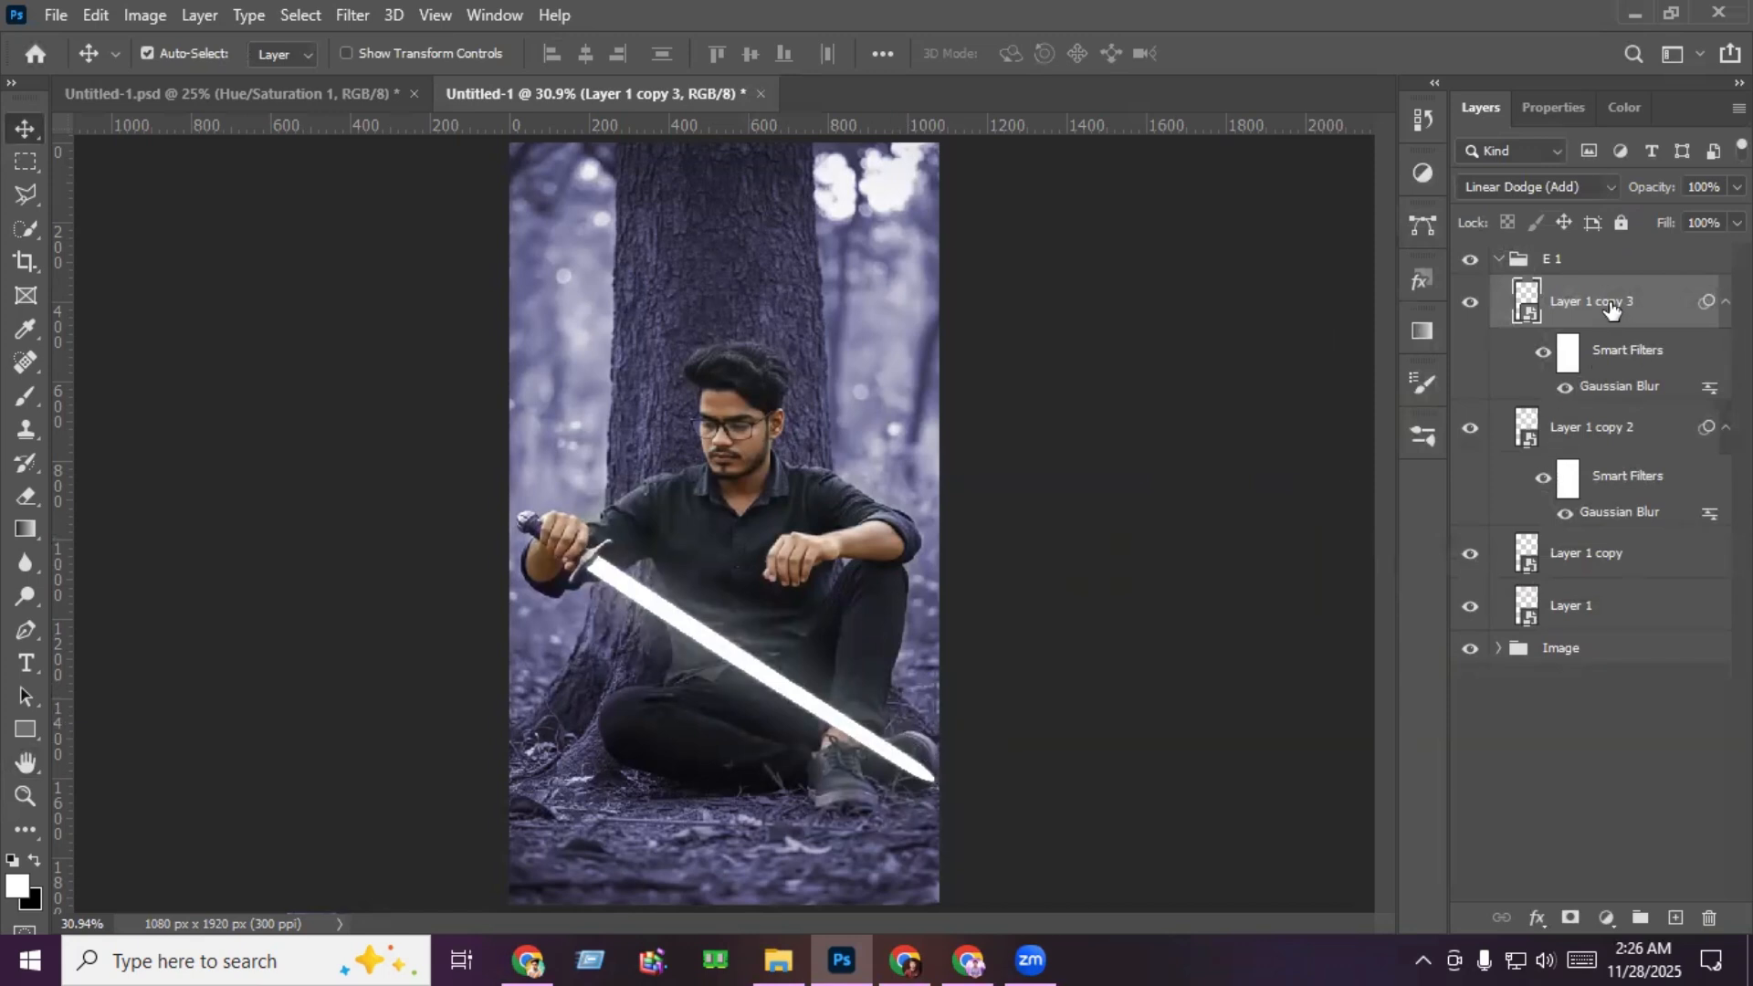
Step: Duplicate the 60-pixel blur blade layer and set the new copy's Gaussian Blur radius to 100 pixels
left_click_drag(1616, 315, 1676, 916)
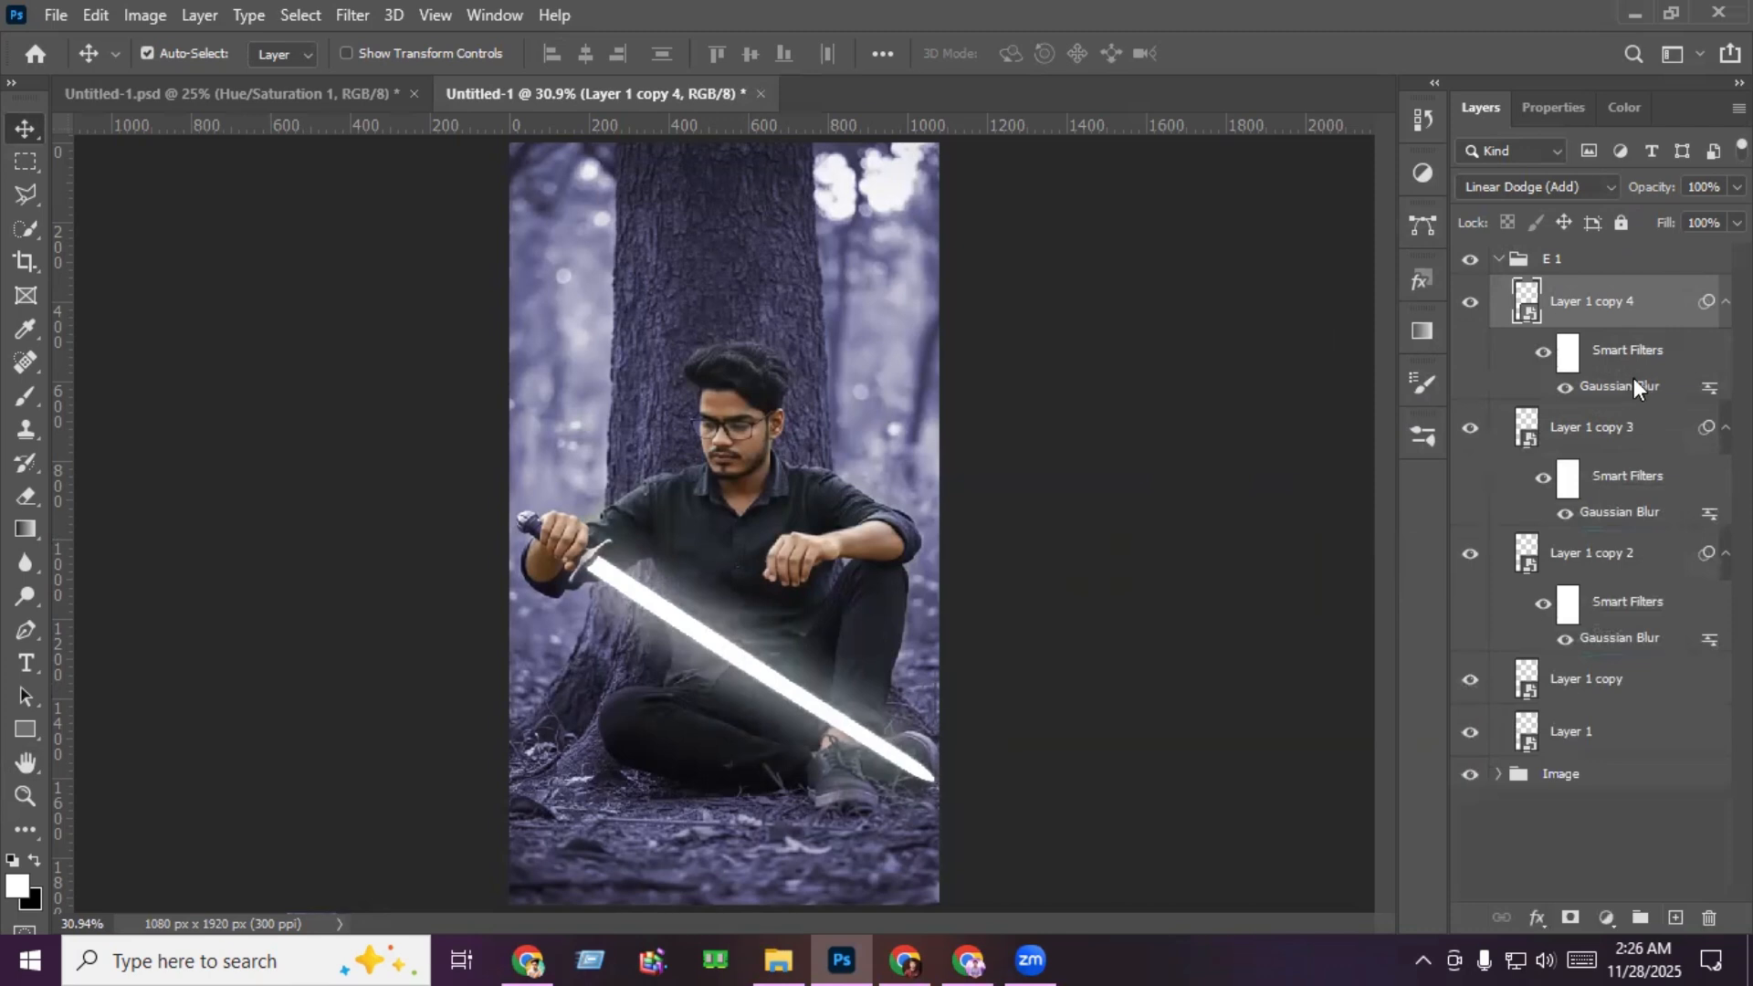
double_click(1614, 391)
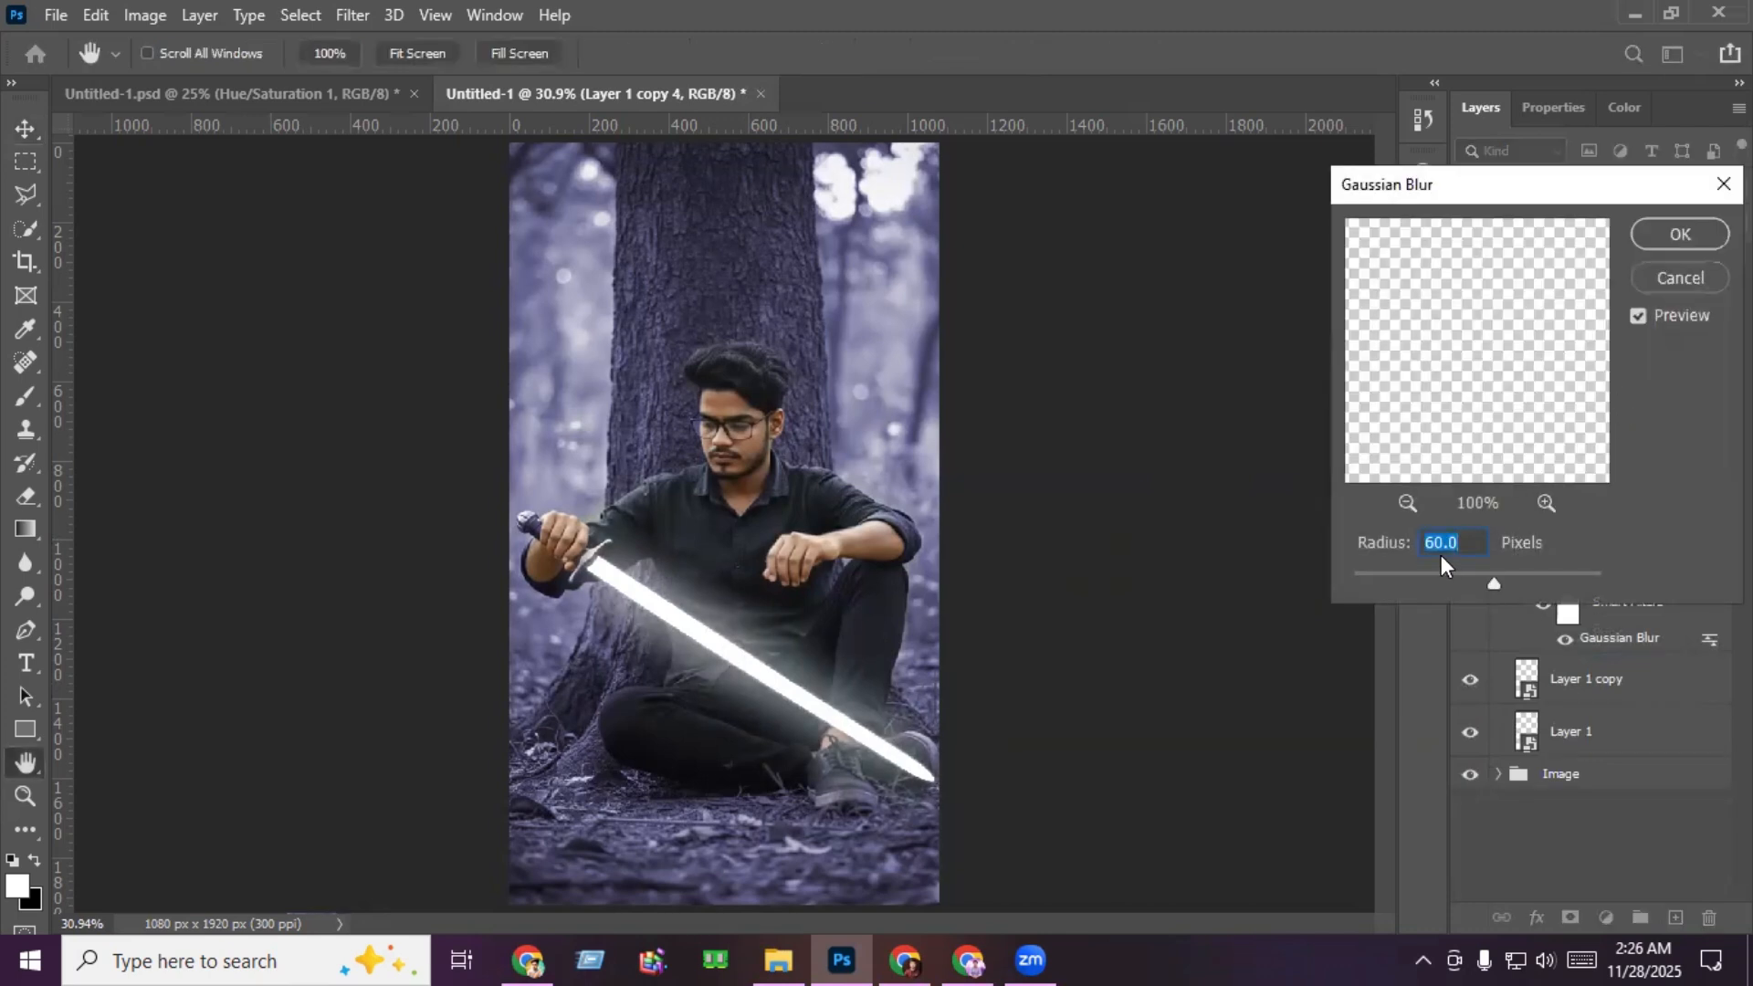
type("100")
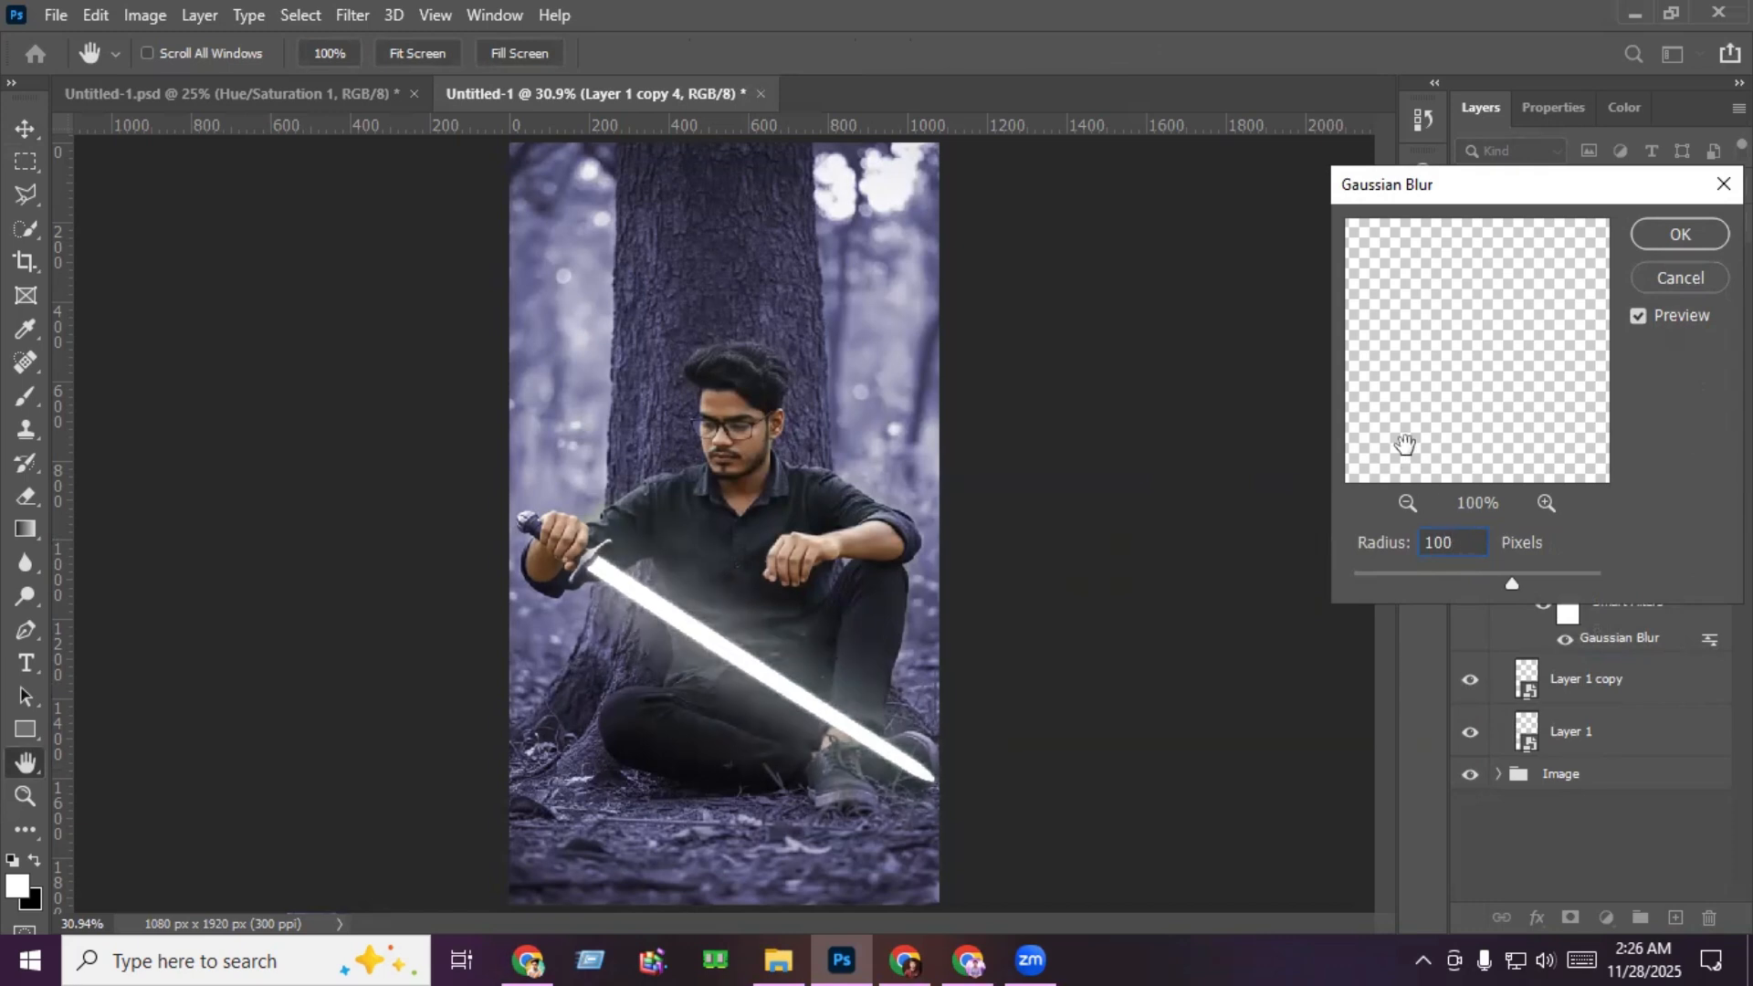
left_click(1685, 238)
Step: Duplicate the 100-pixel blur blade layer and set the new copy's Gaussian Blur radius to 5 pixels
key("ctrl+j")
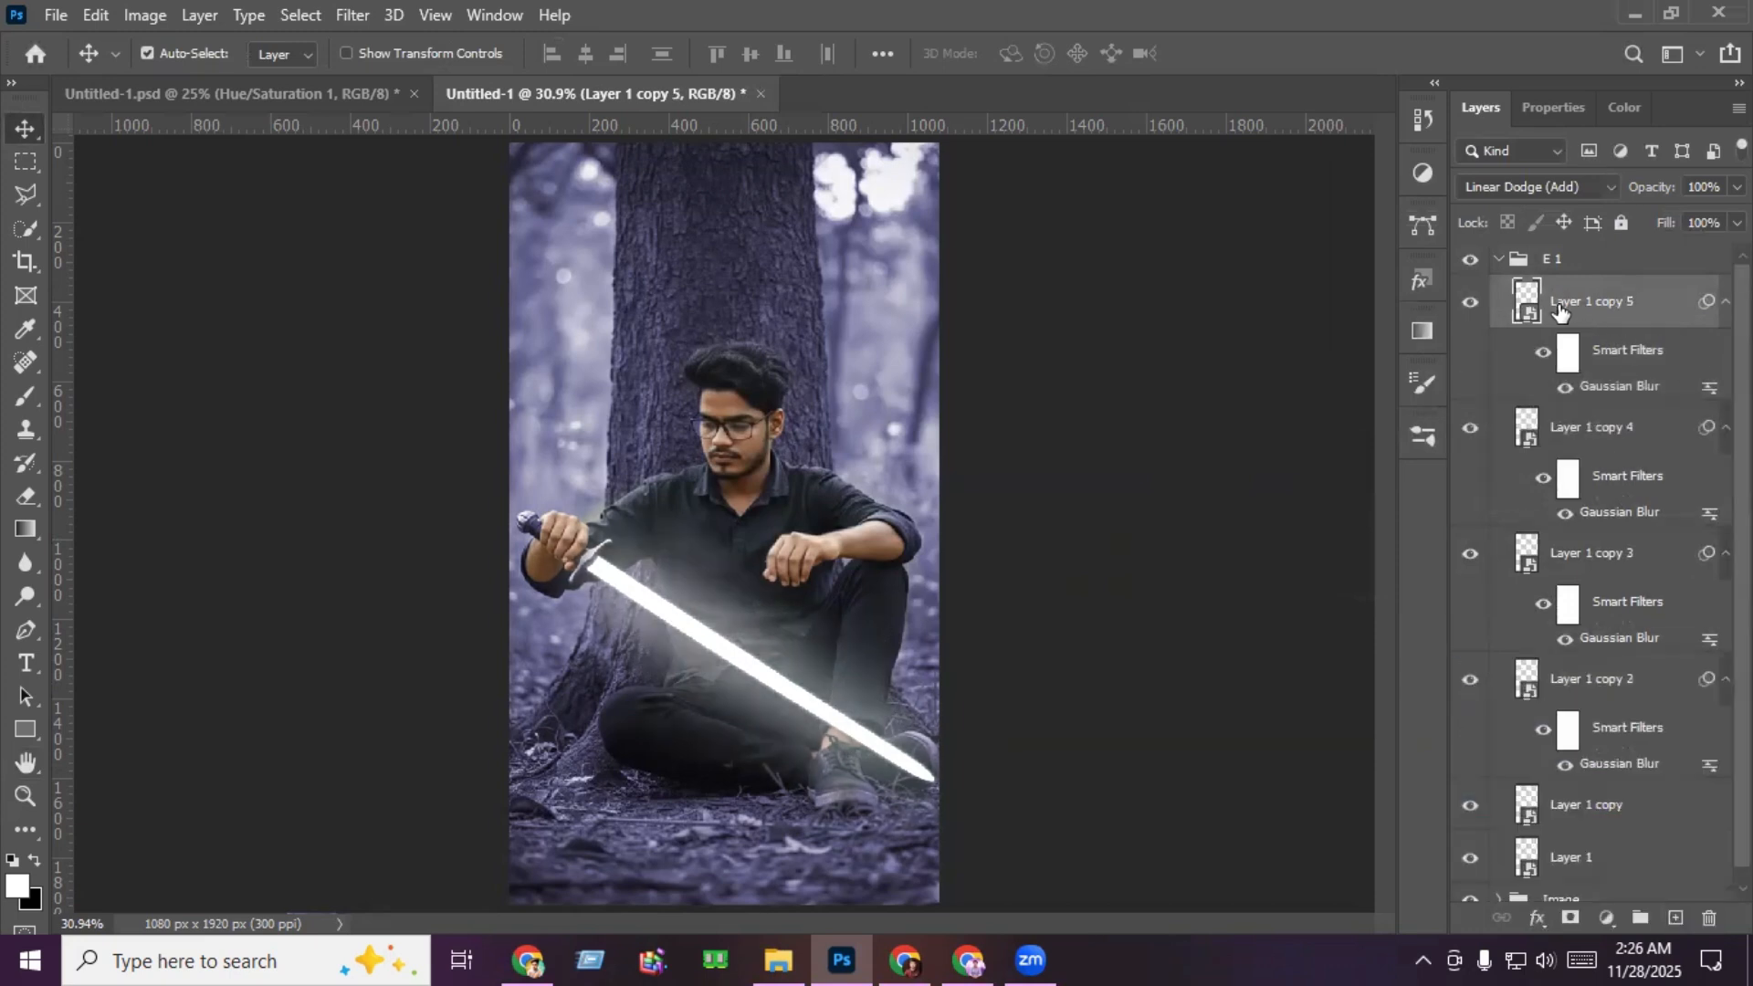
double_click(1622, 388)
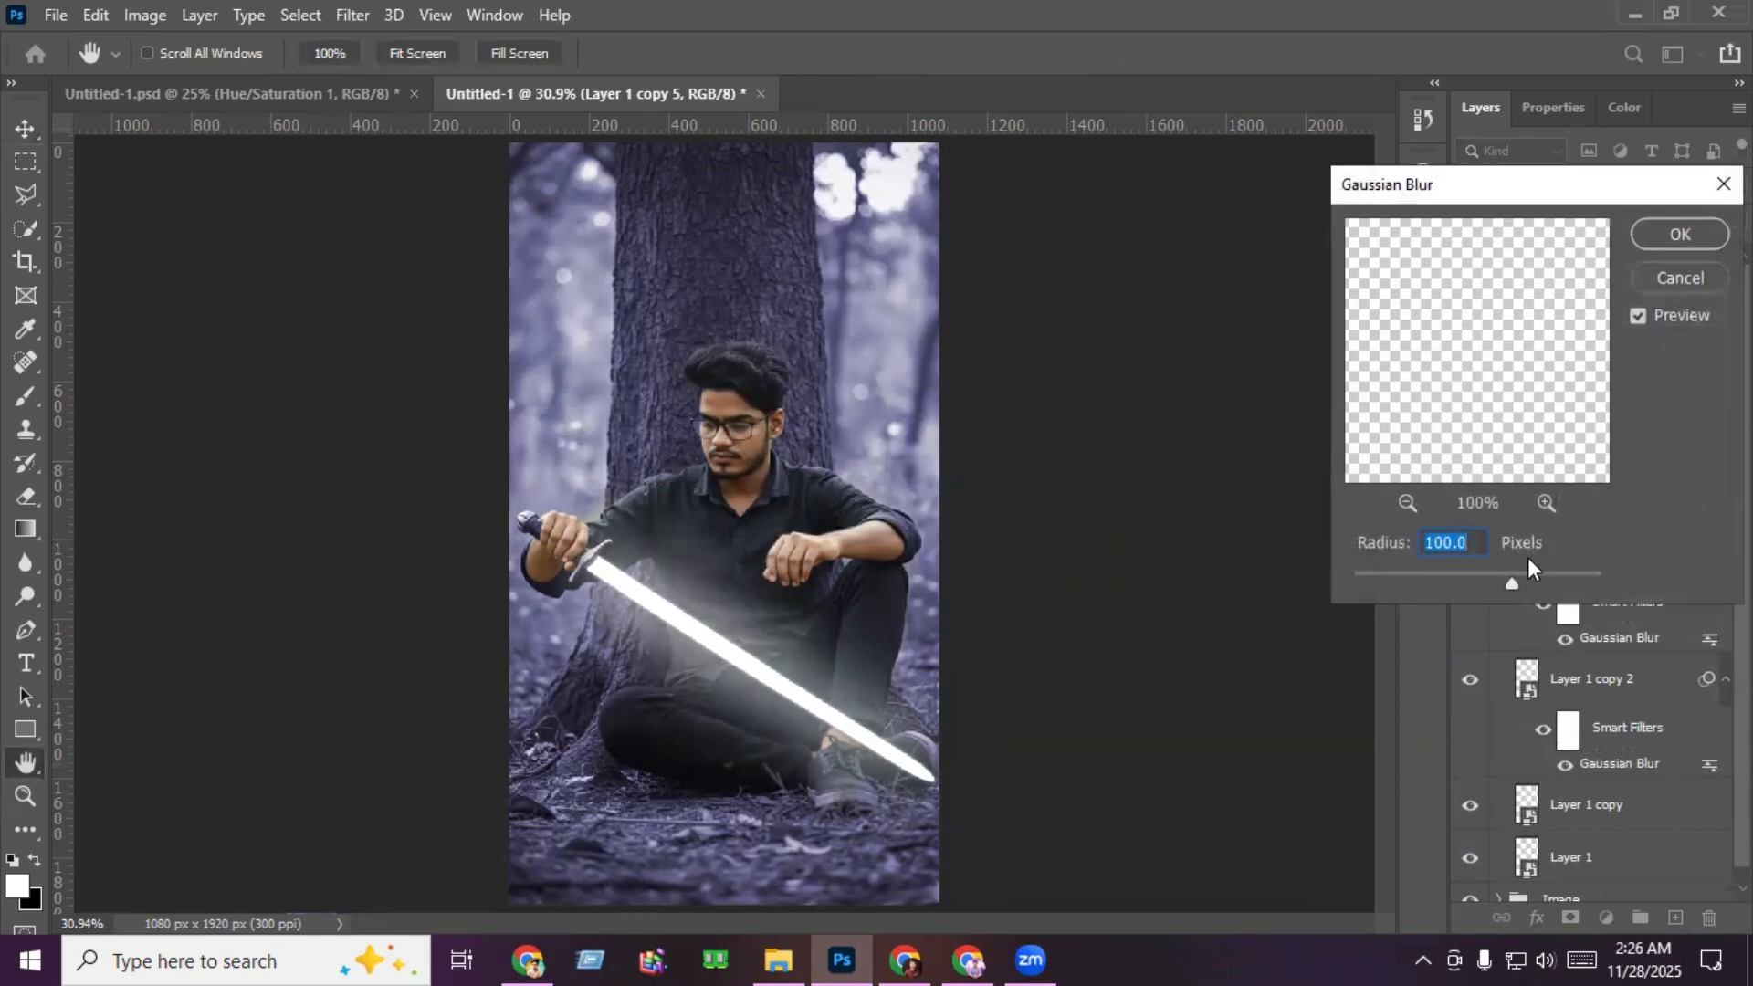
type("5")
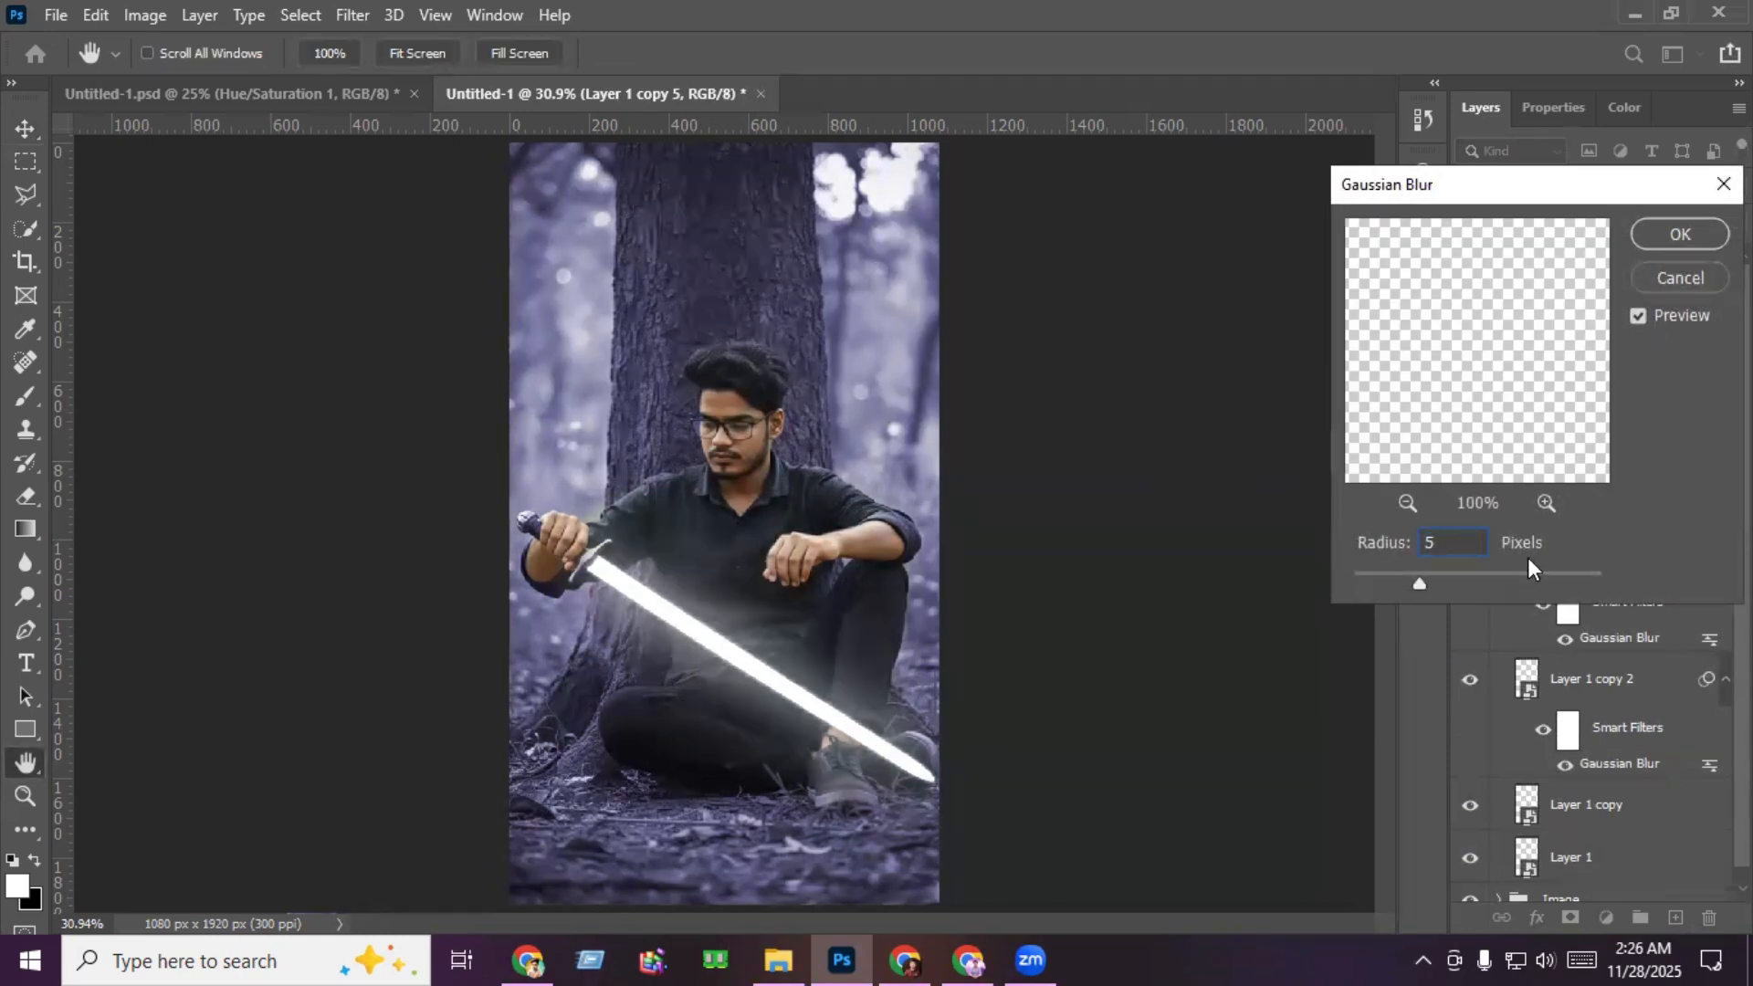
left_click(1678, 235)
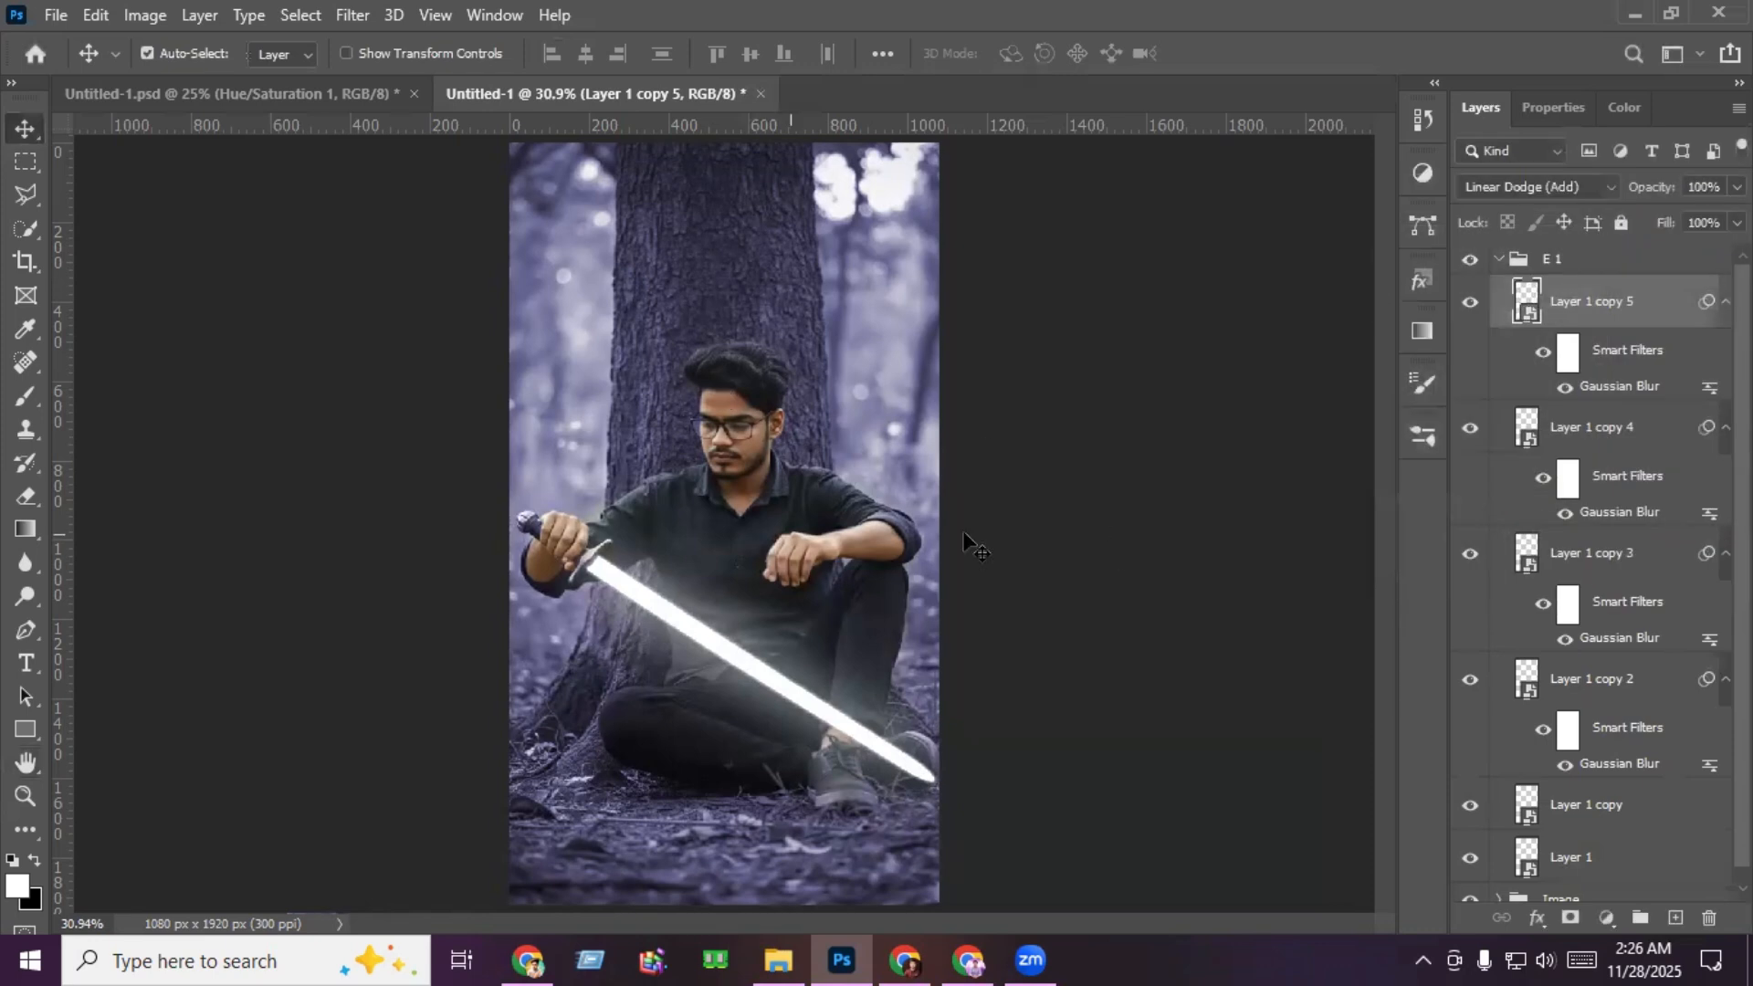
Step: Duplicate the E 1 group of blade glow layers and hide the original group
left_click(1499, 260)
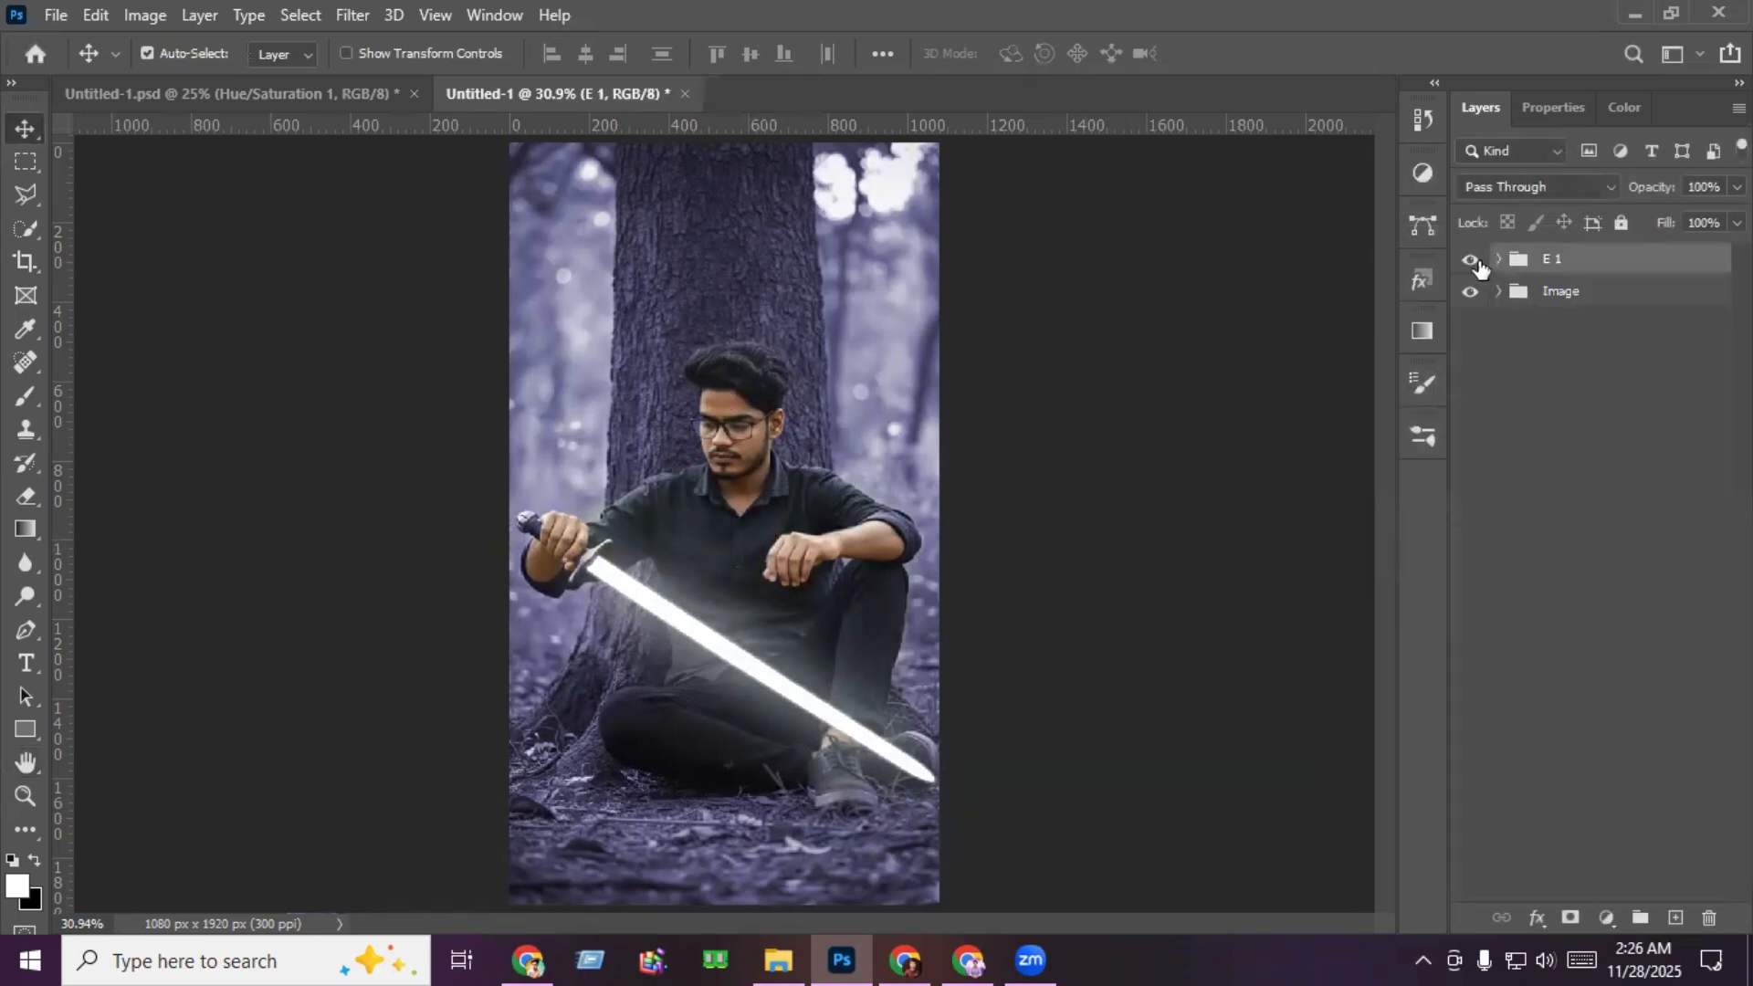
left_click(1472, 261)
left_click(1479, 263)
left_click_drag(1617, 270, 1683, 920)
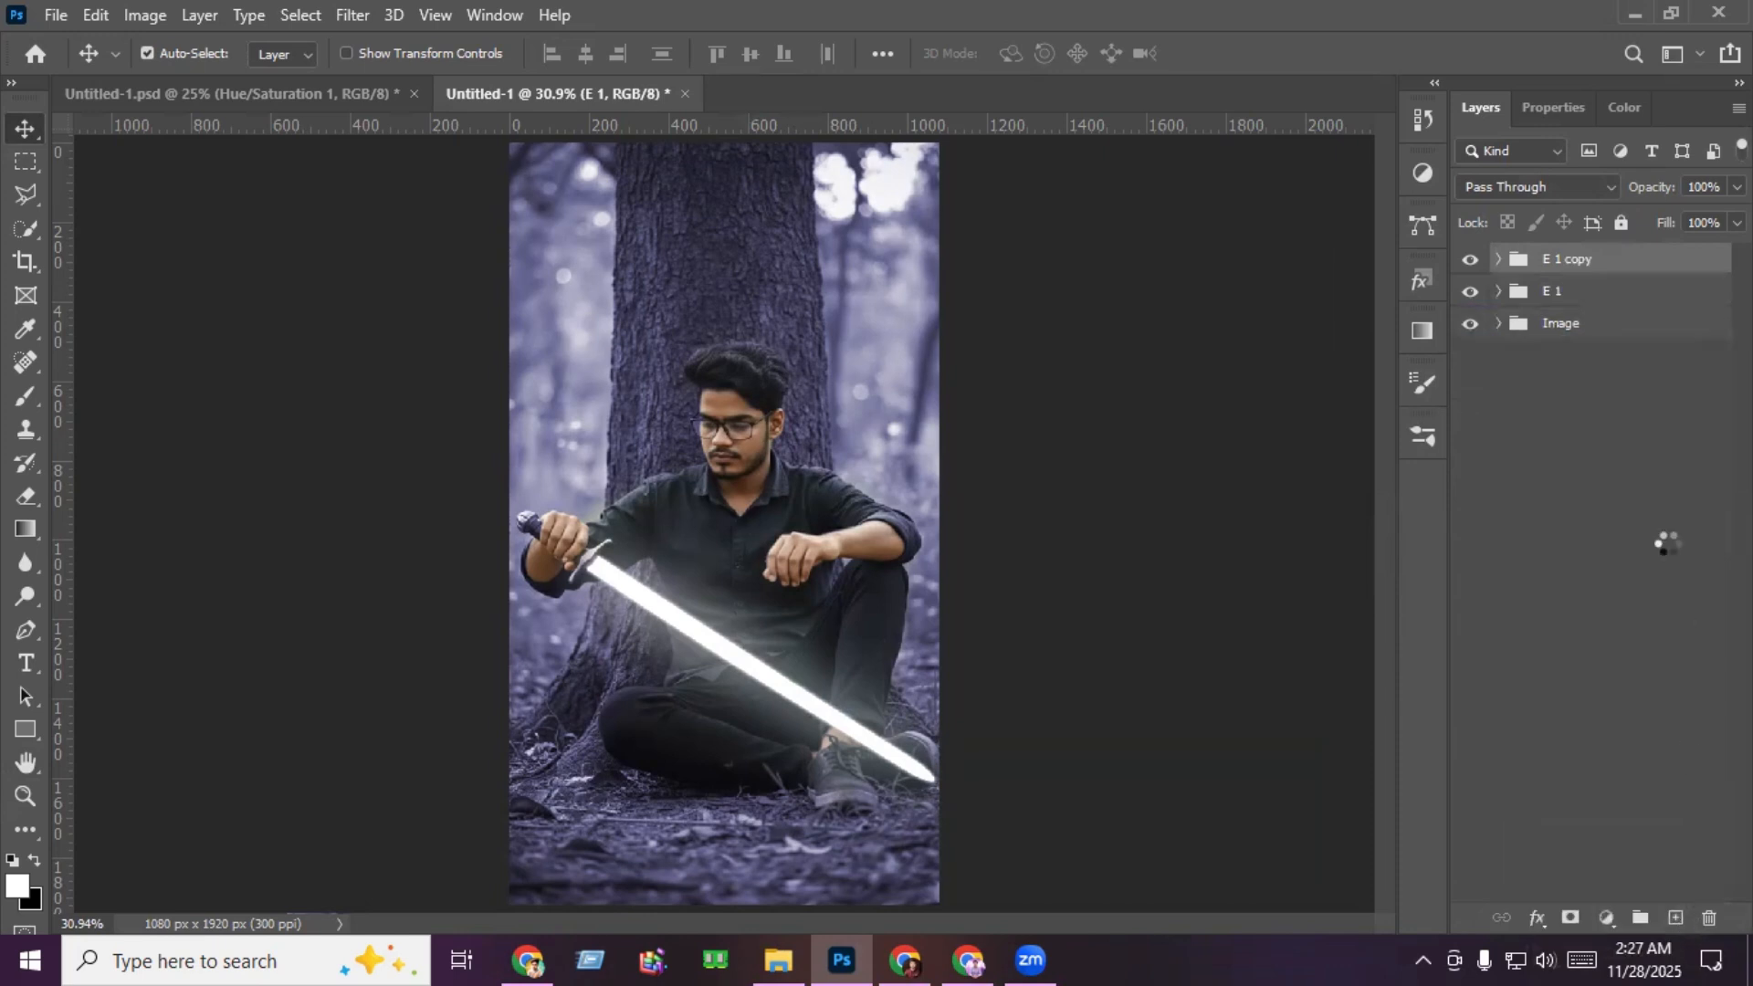
left_click(1471, 293)
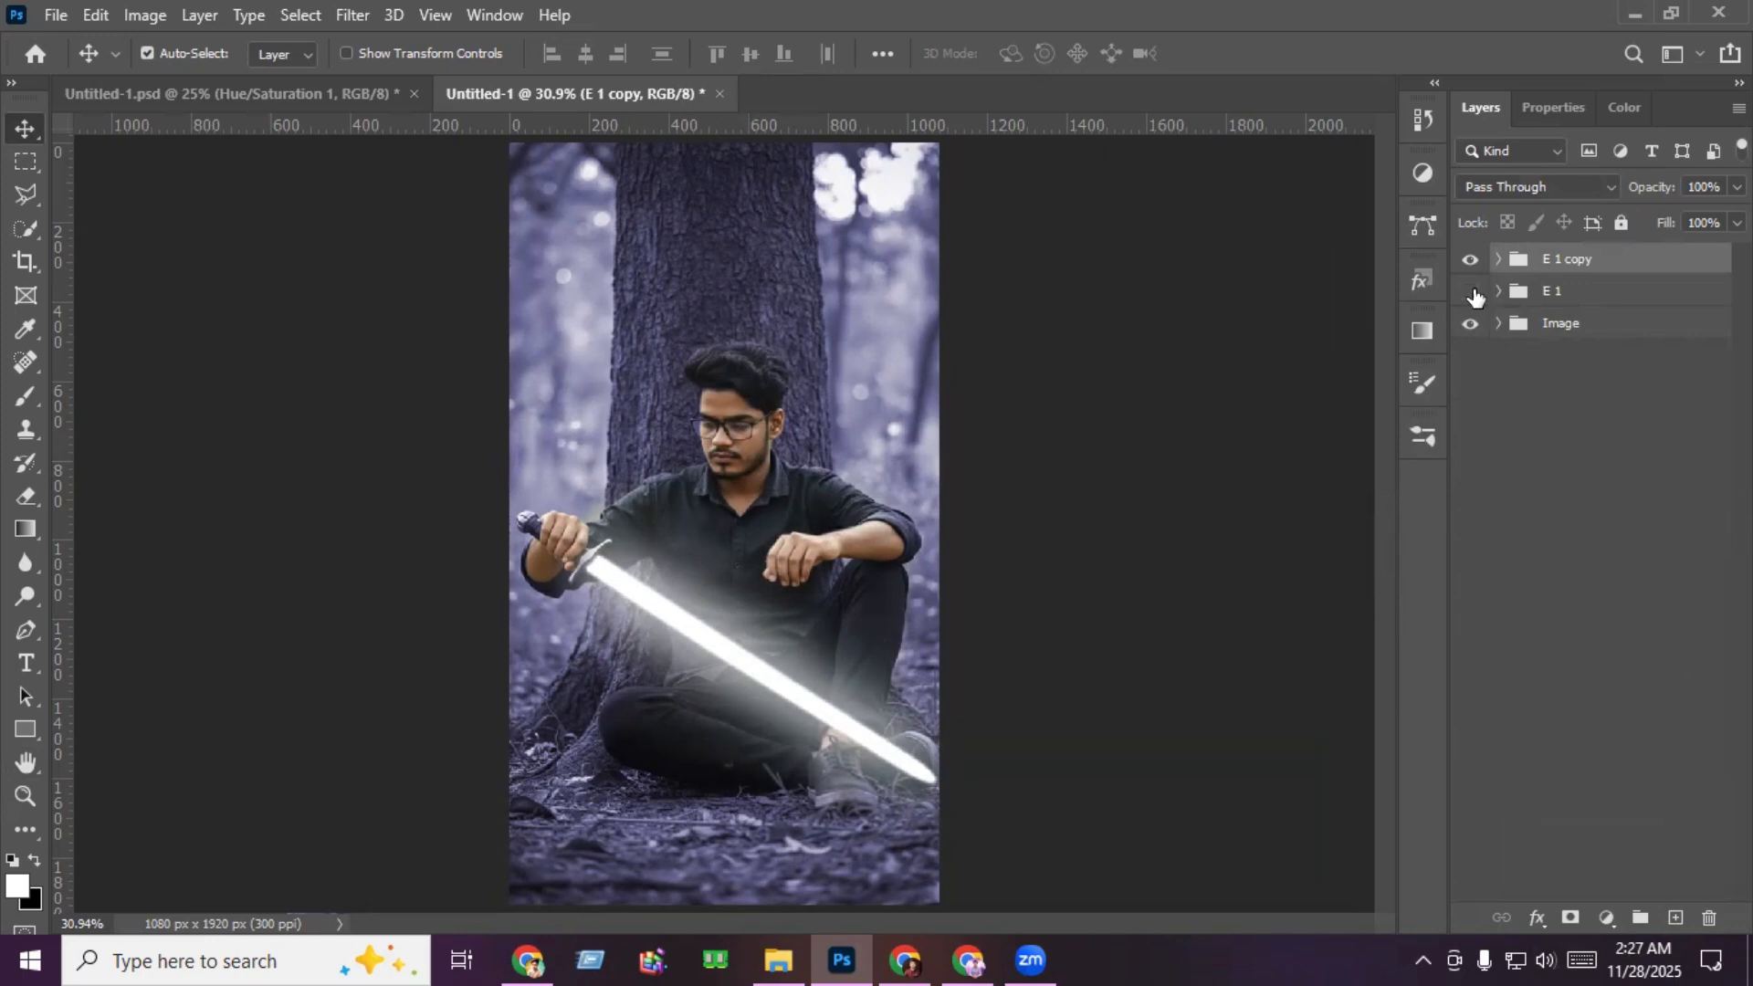
Step: Rename the duplicated glow group E 2 and merge it into a single layer
double_click(1570, 262)
type("E 2")
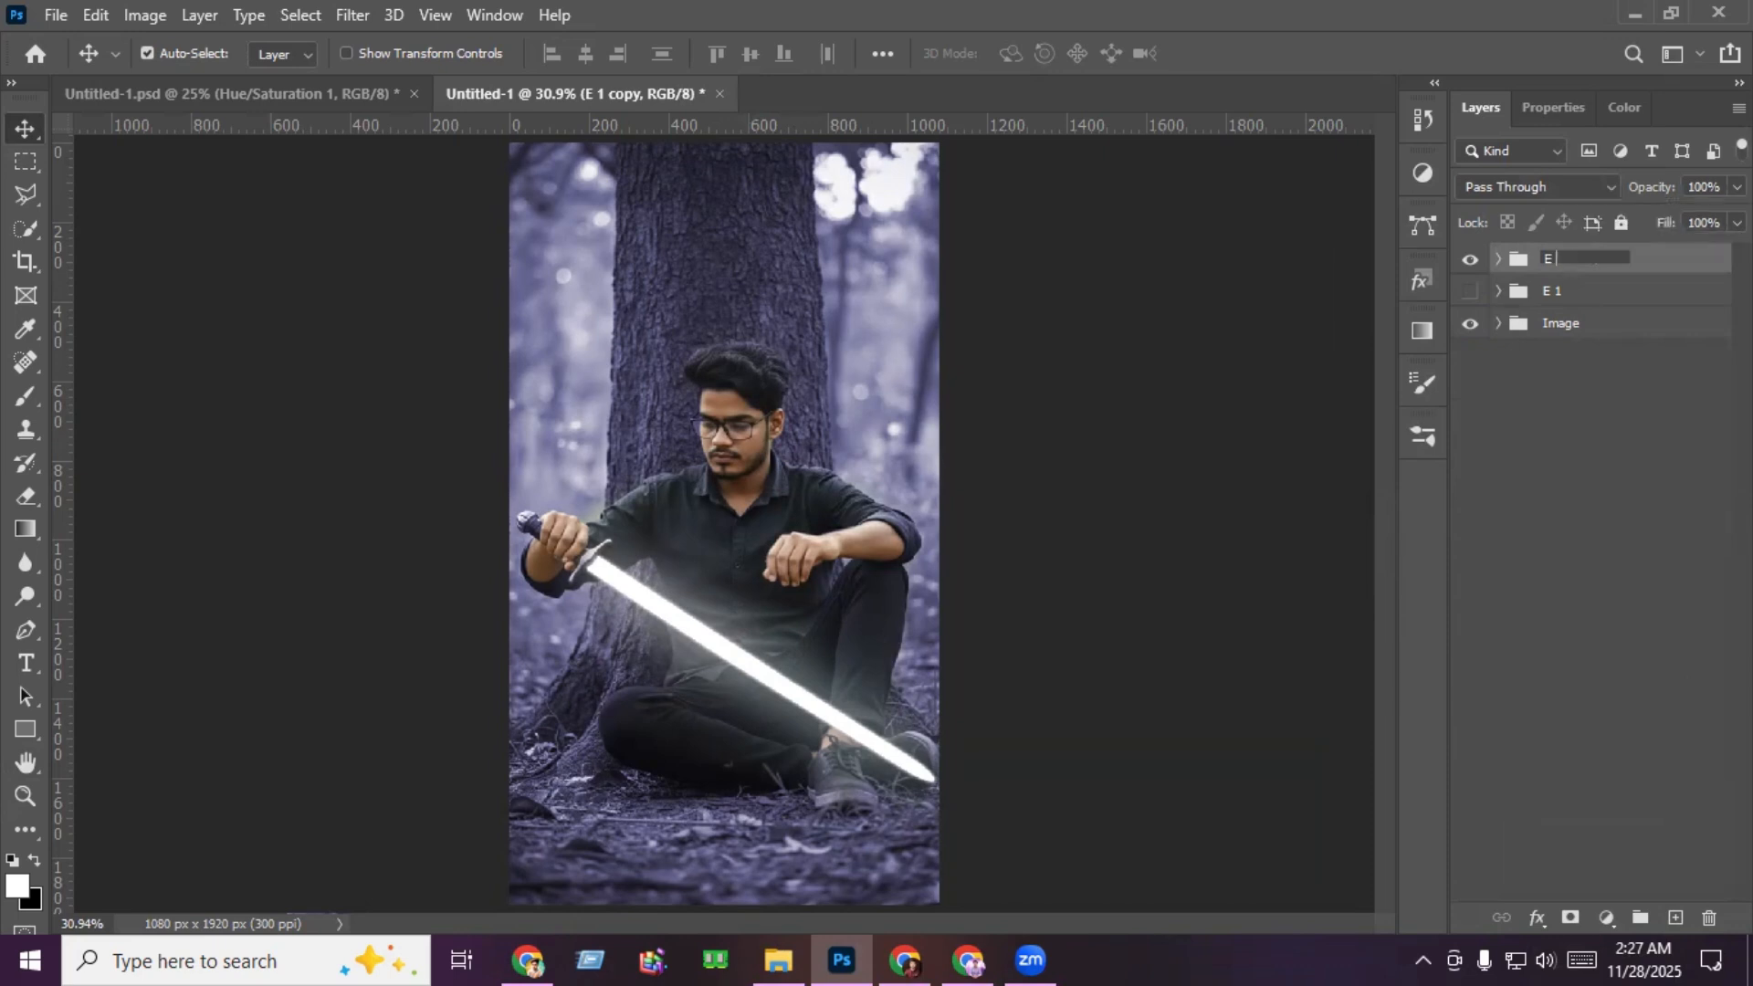
key("Return")
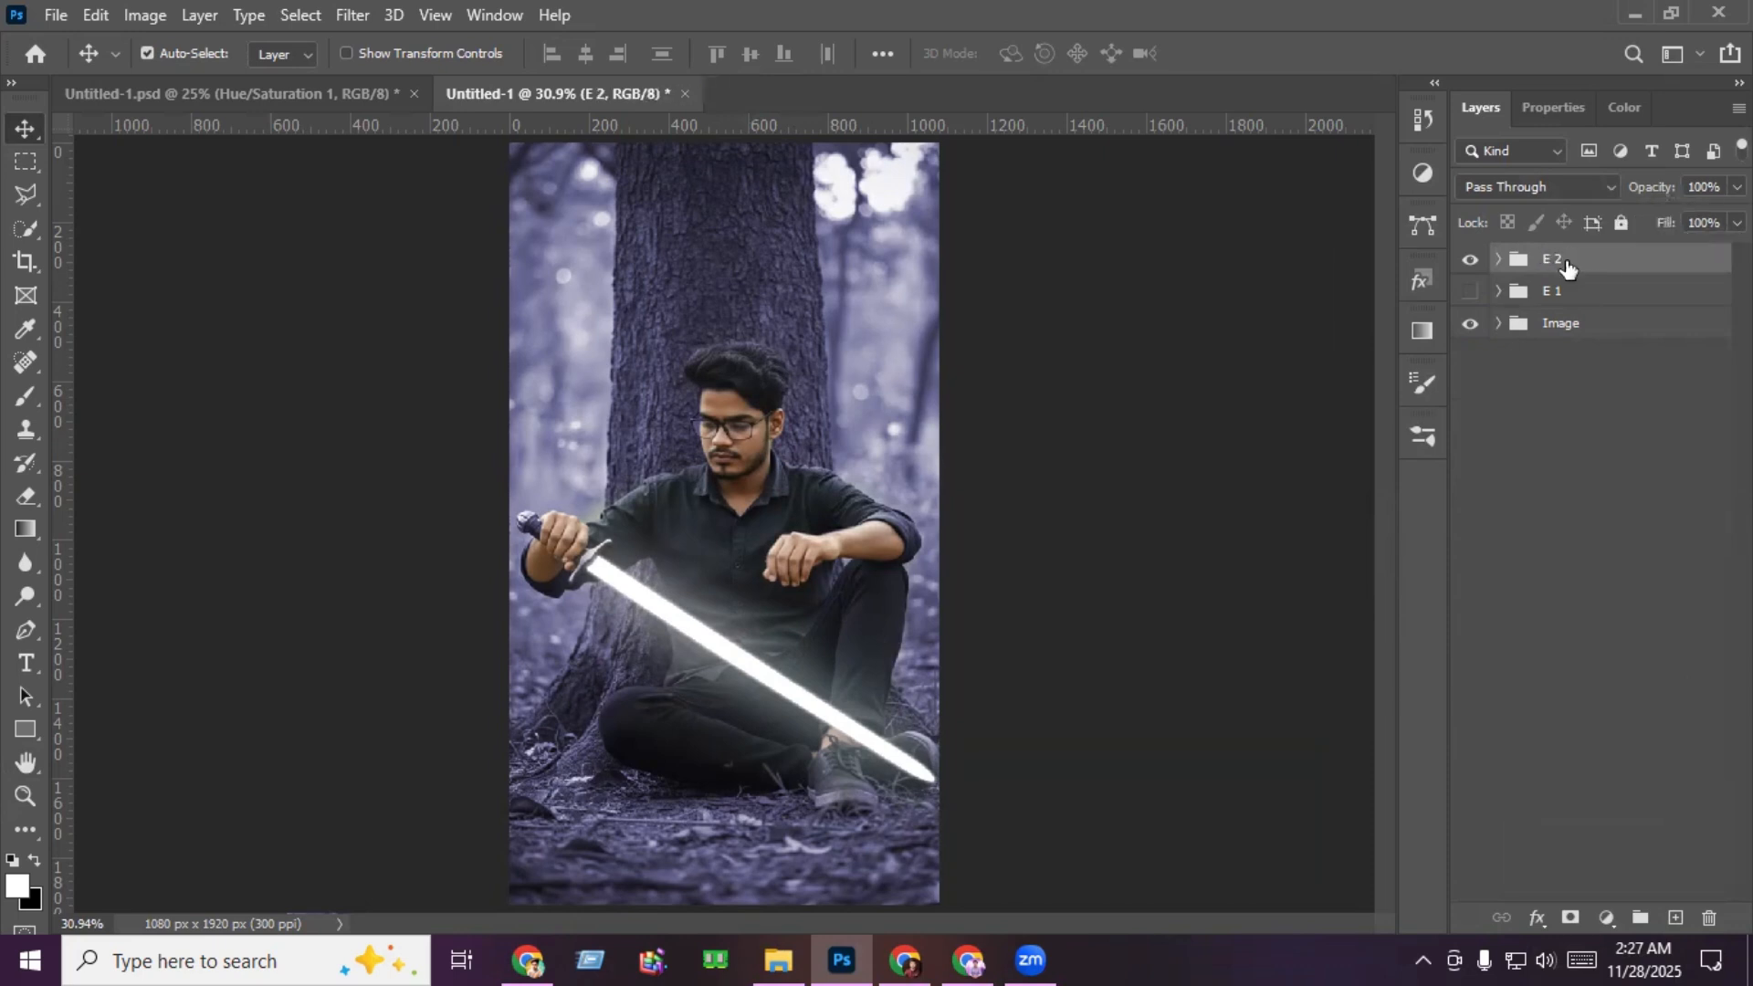
left_click(1498, 260)
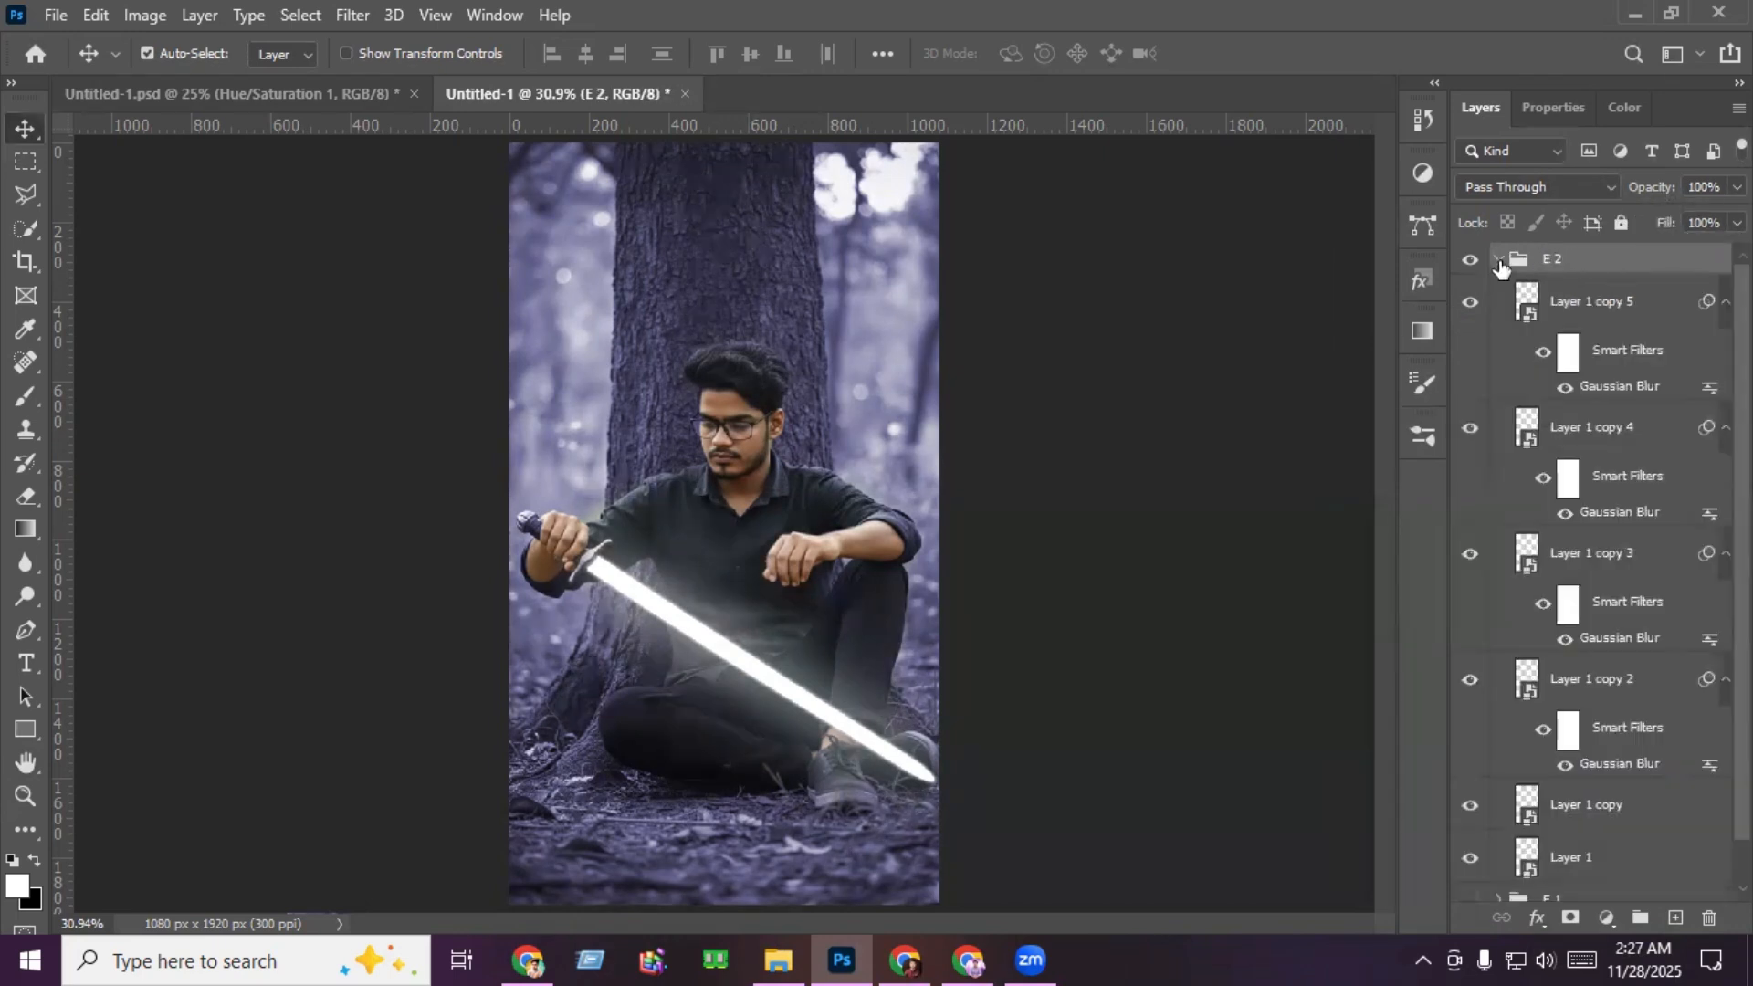
left_click(1499, 260)
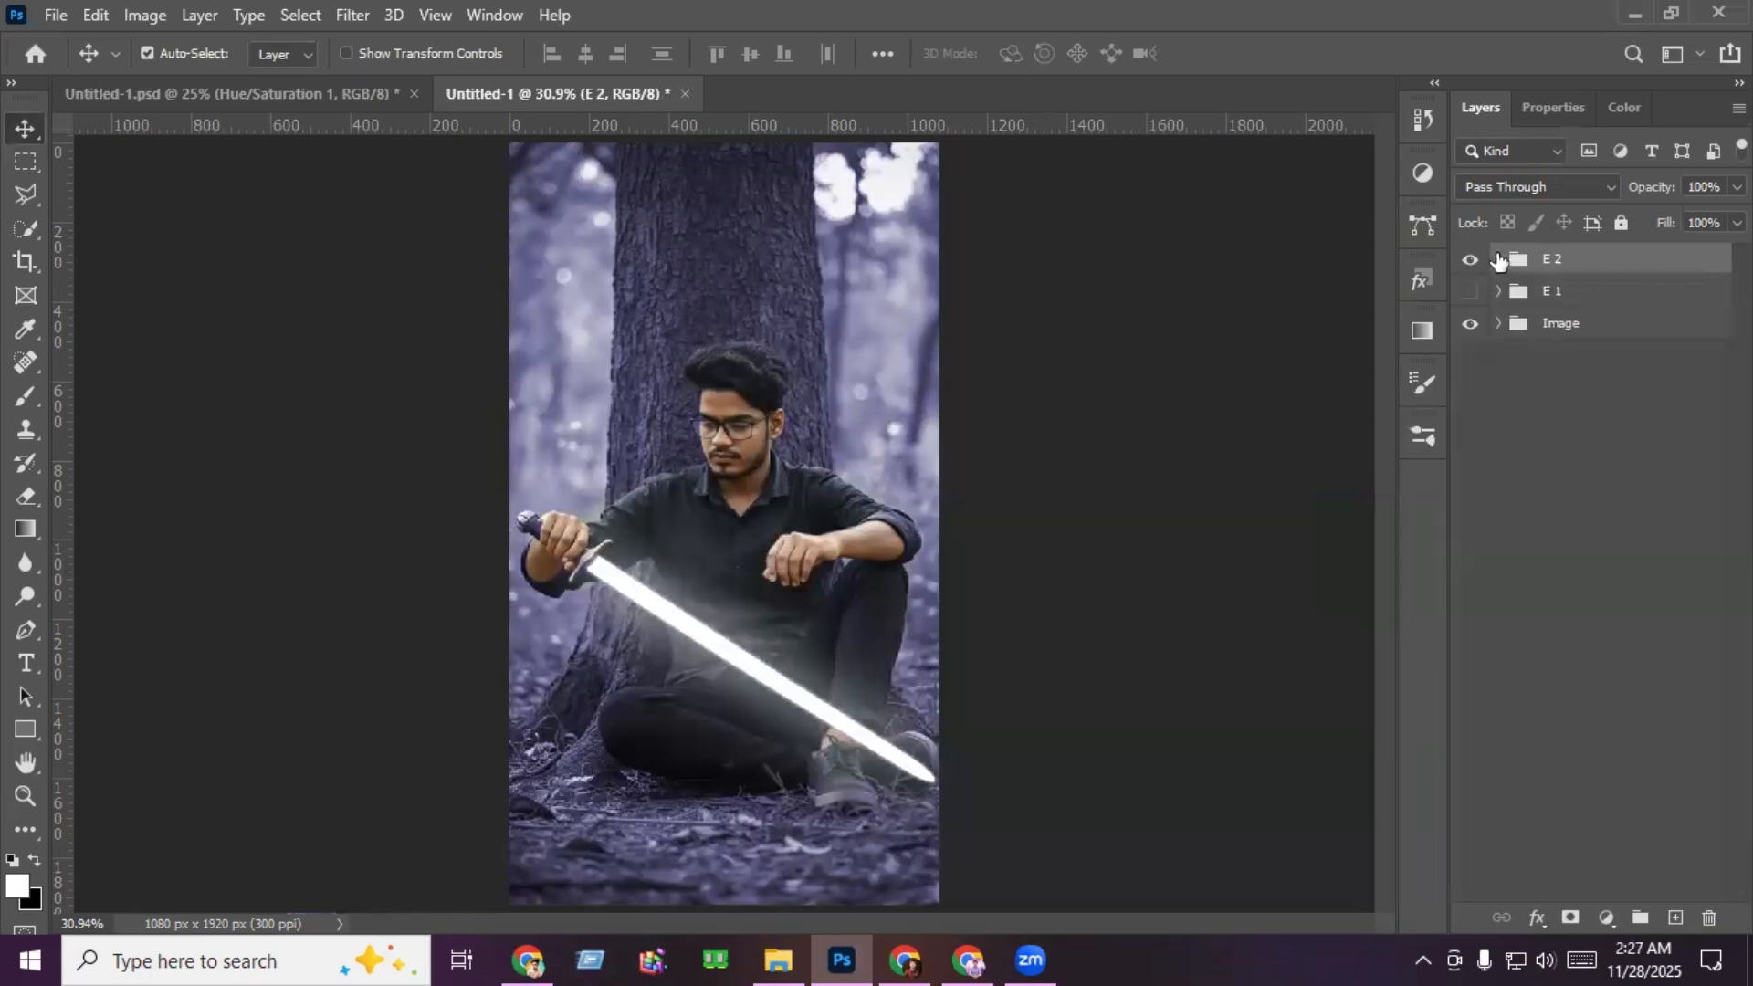
right_click(1585, 260)
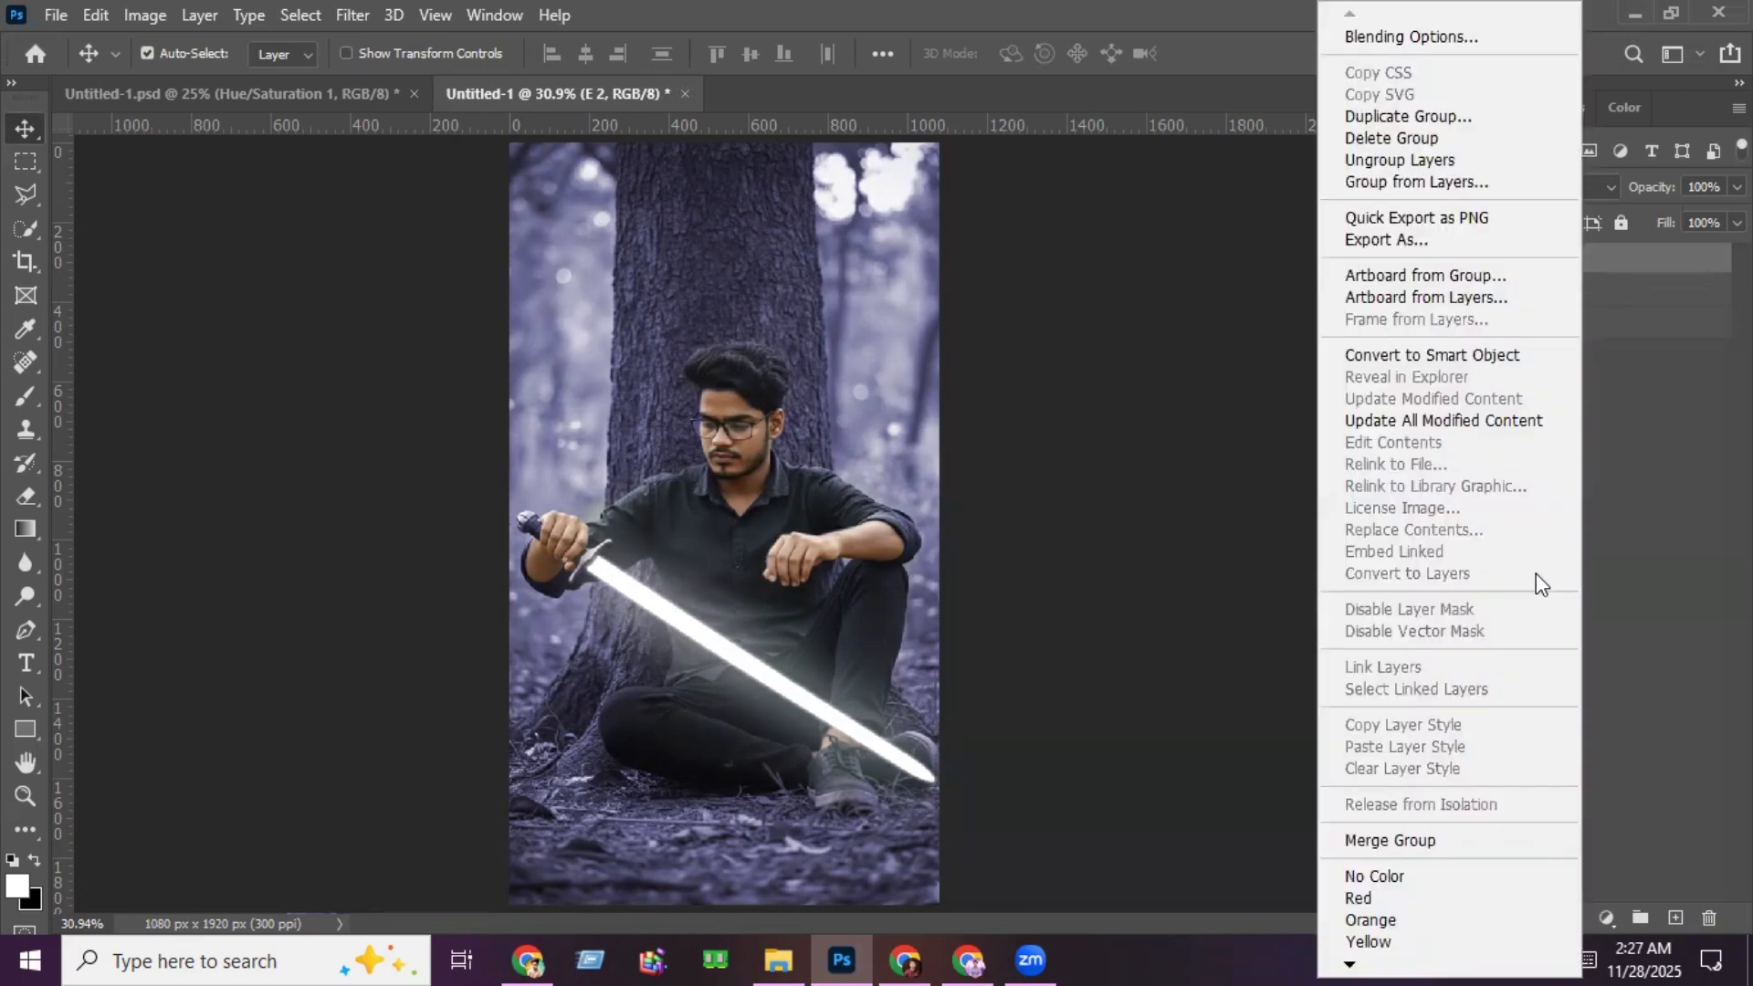
left_click(1439, 845)
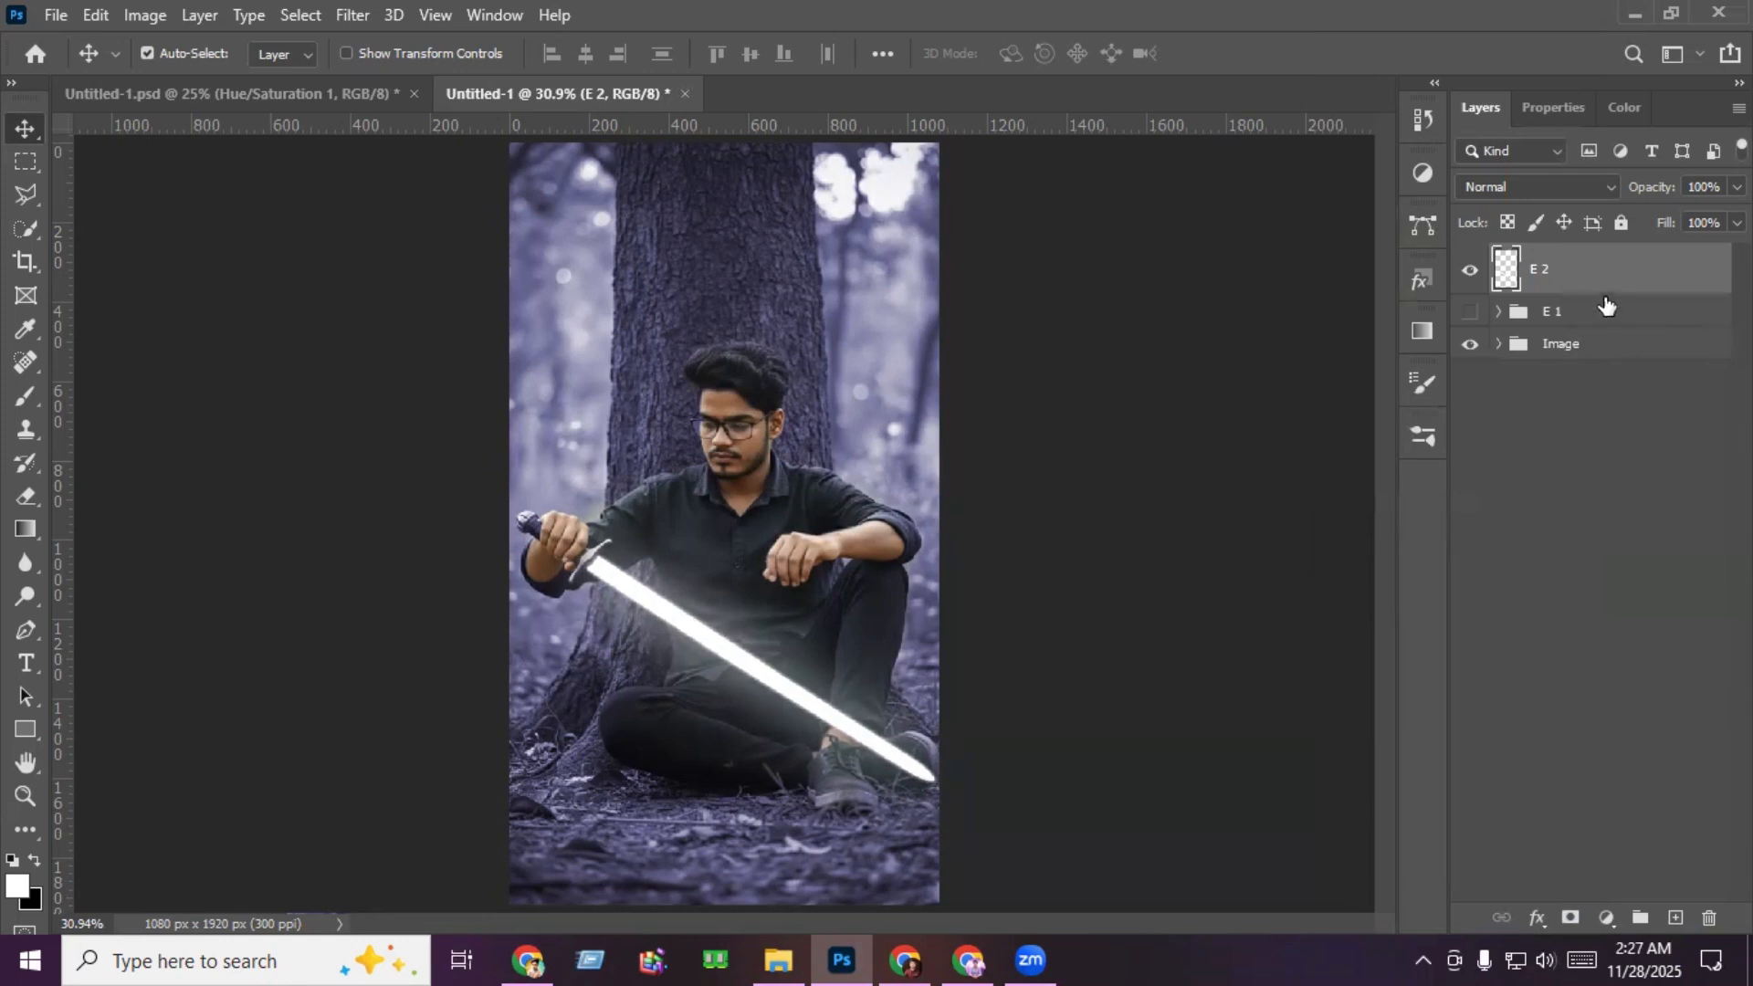
Step: Place the merged E 2 layer in a new group and name the group E 2
key("ctrl")
key("ctrl+g")
double_click(1570, 262)
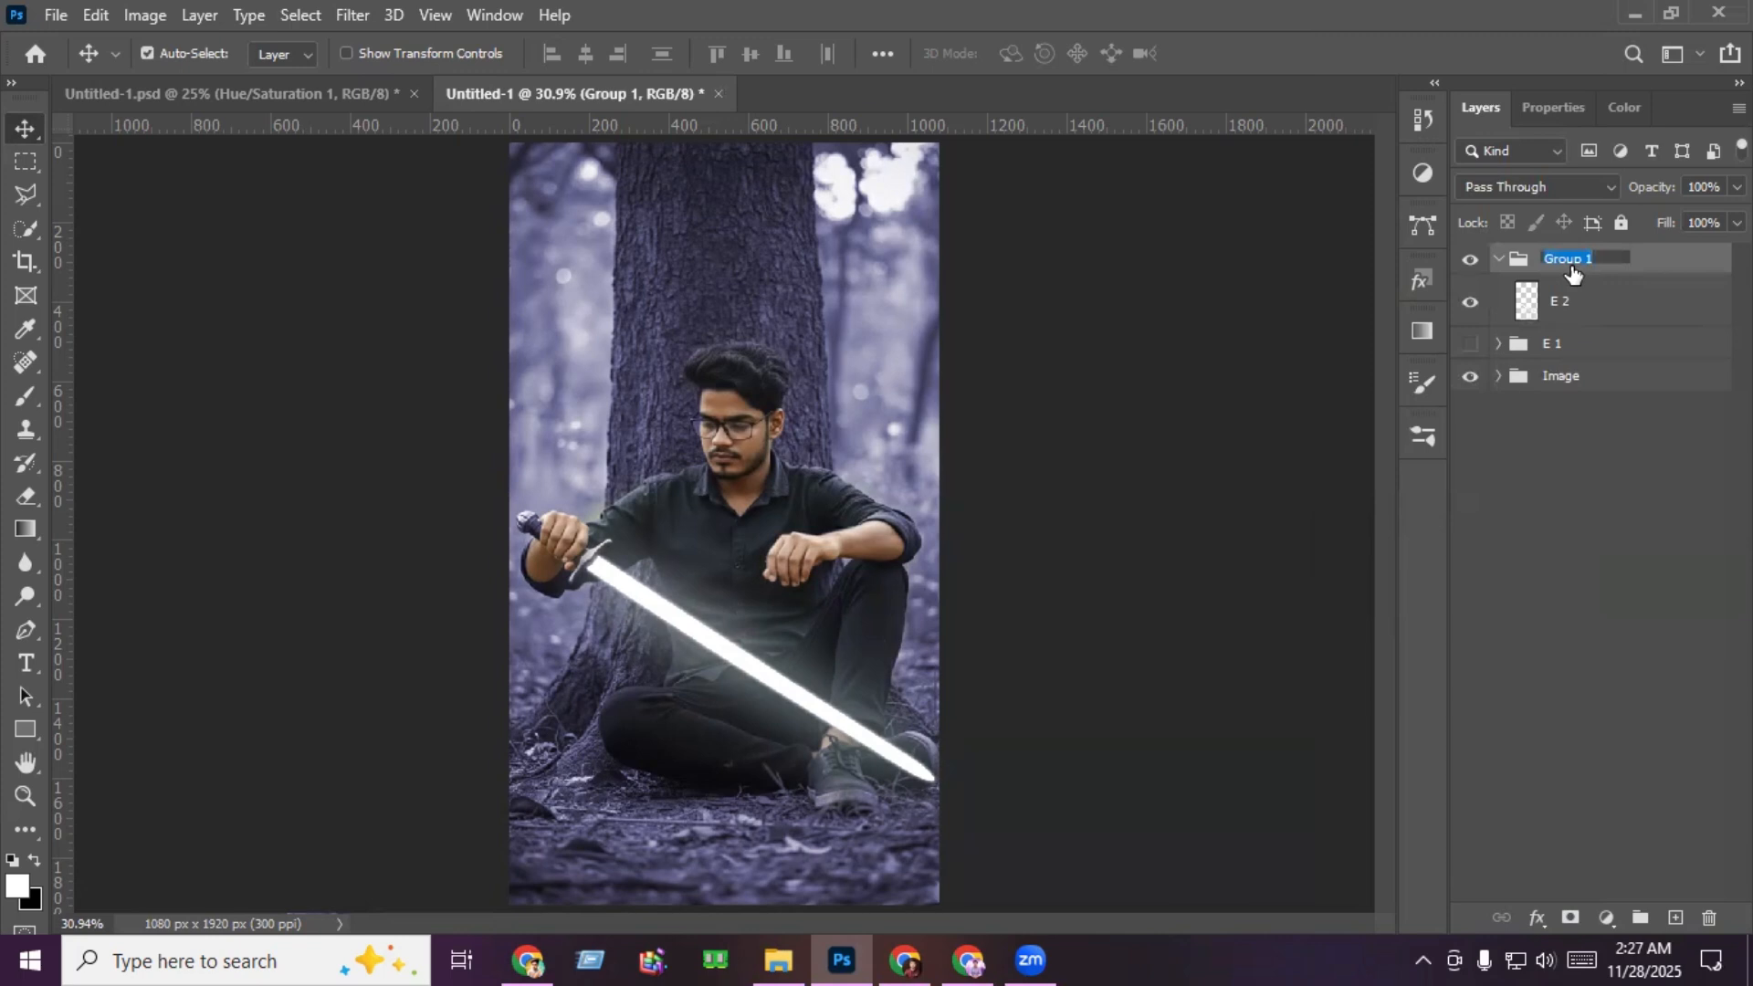
type("E 2")
key("Return")
Step: Set the merged E 2 layer's blend mode to Linear Dodge (Add)
left_click(1587, 296)
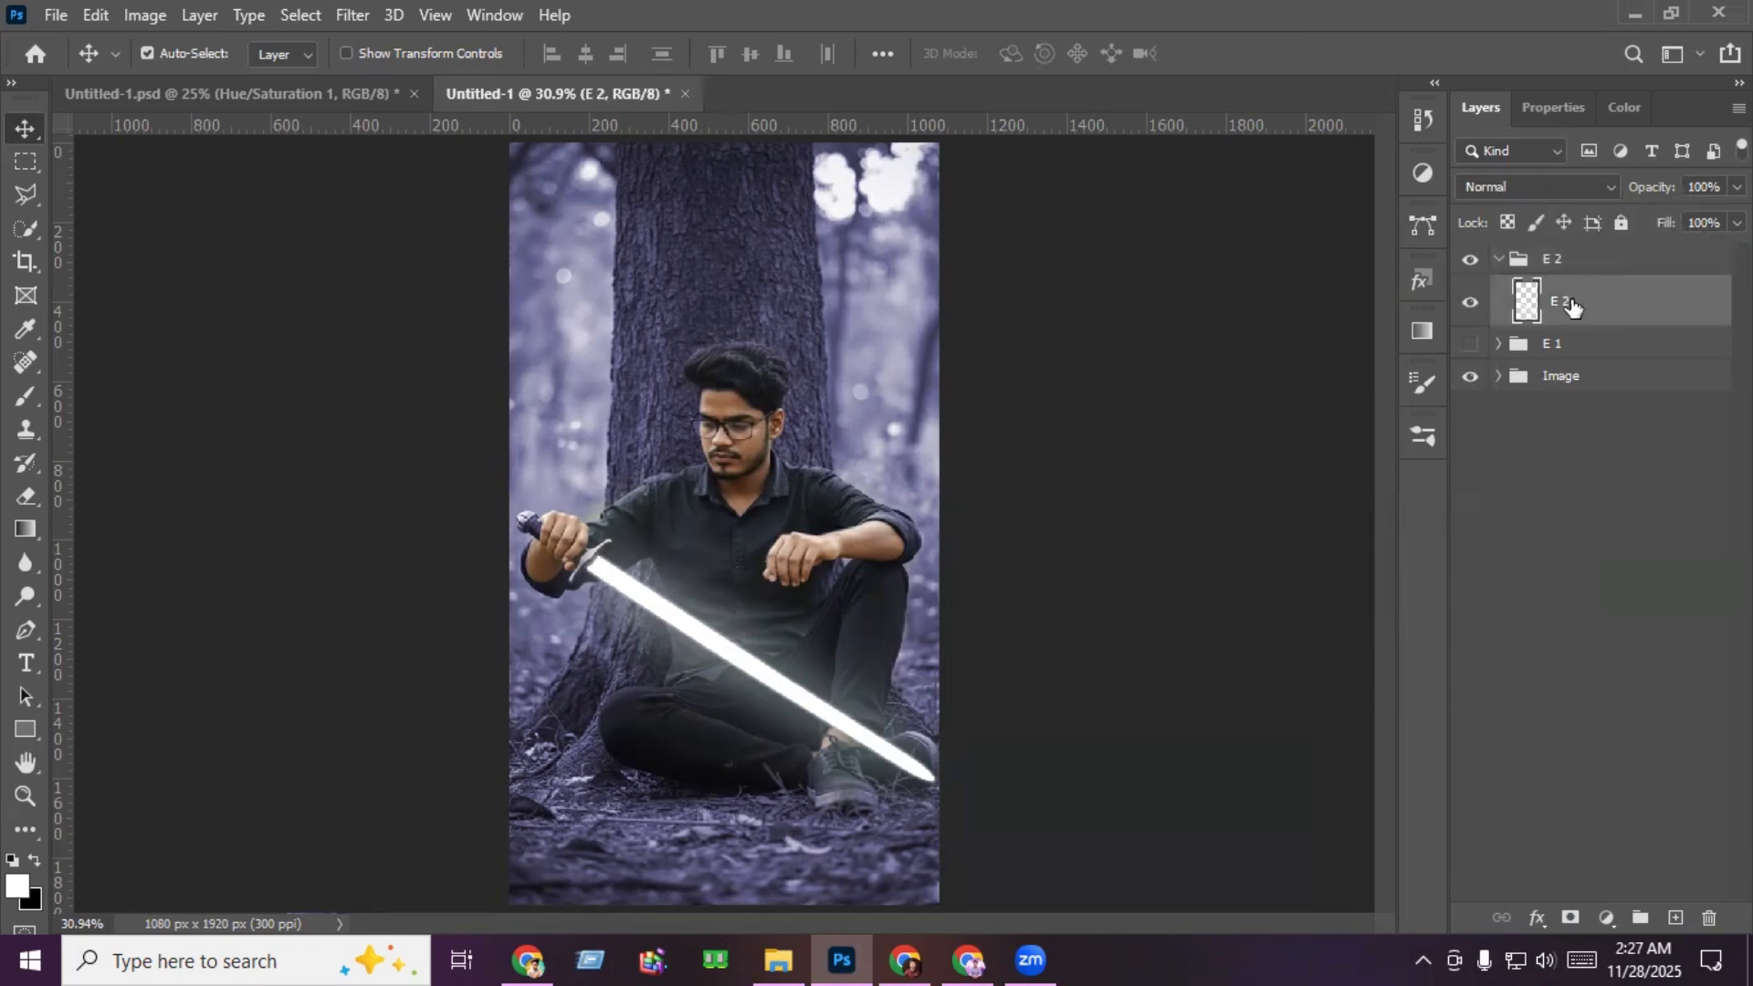
left_click(1568, 190)
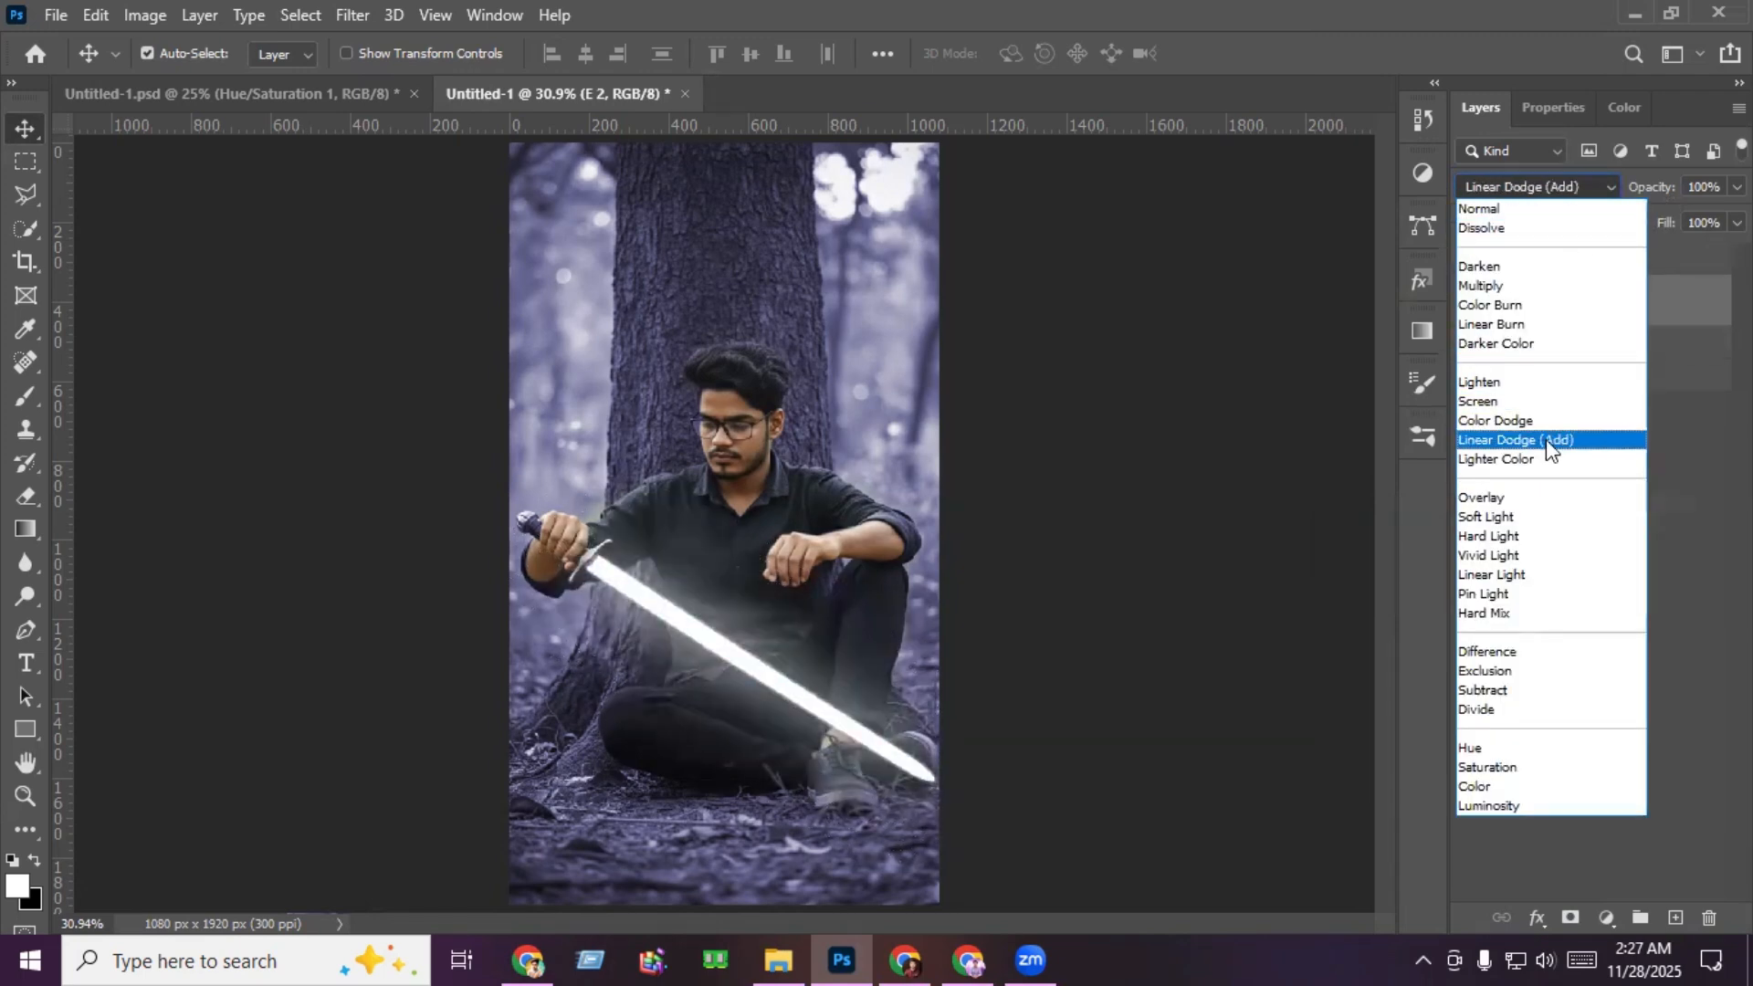
left_click(1547, 440)
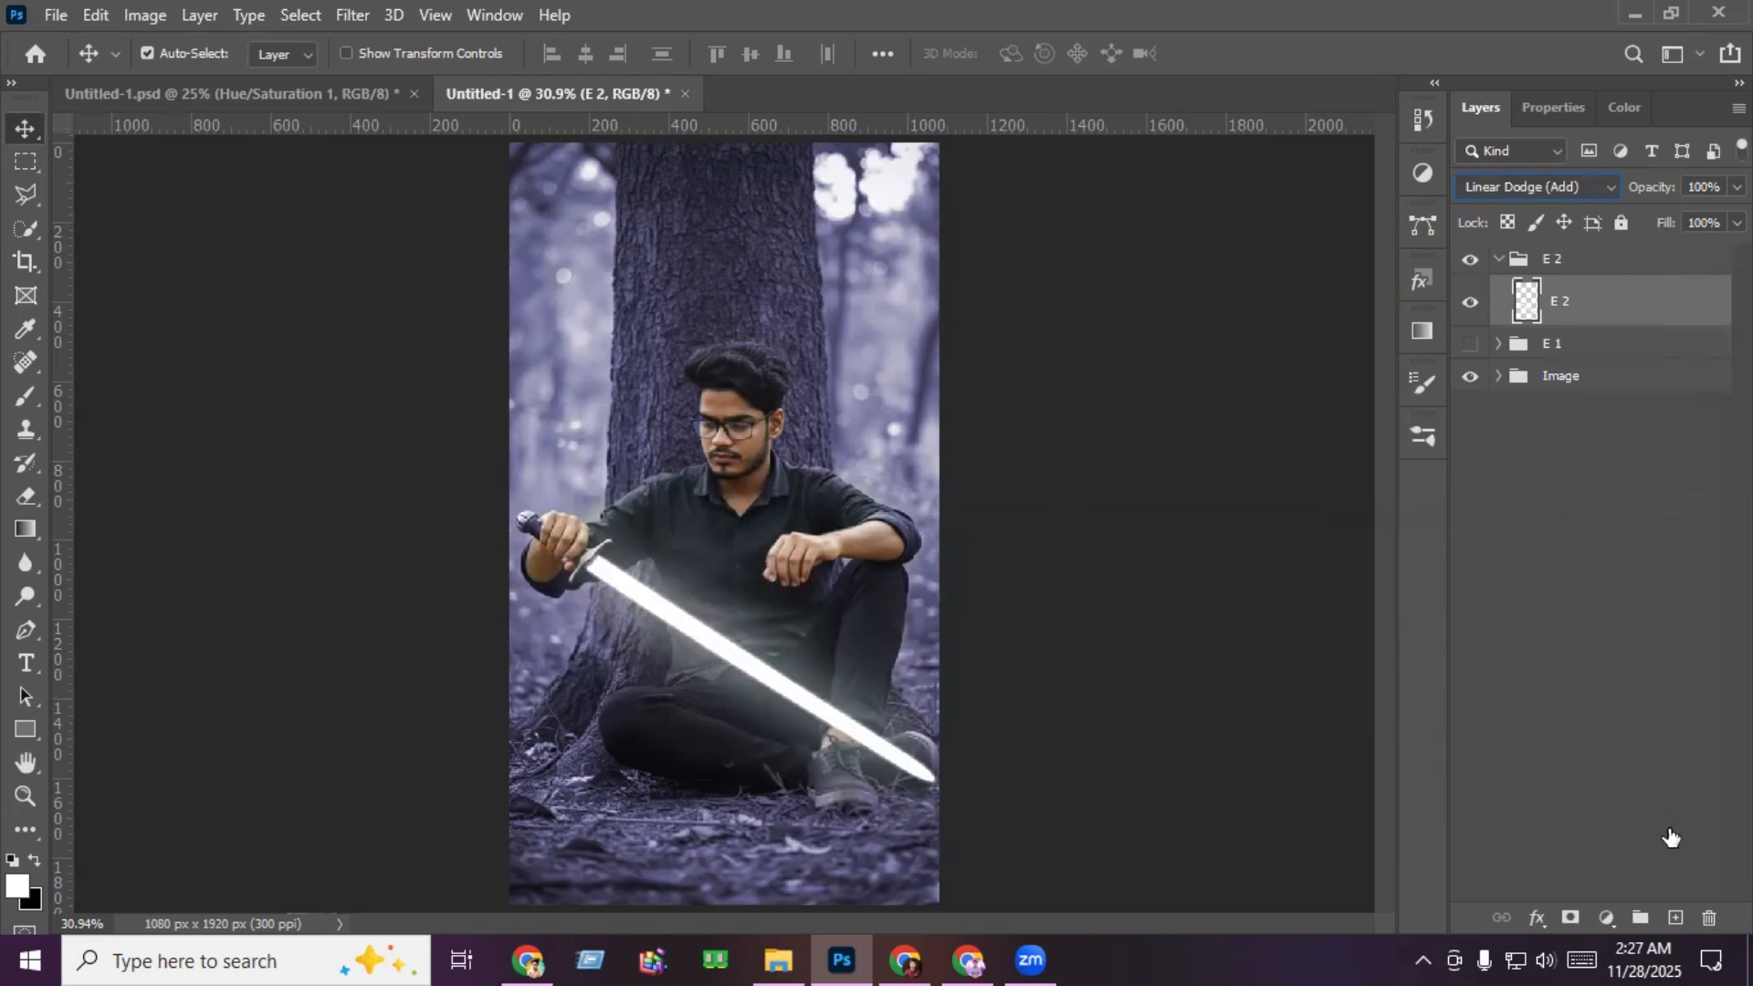
Step: Add a Hue/Saturation adjustment with Colorize enabled above the merged E 2 layer and clip it to that layer
left_click(1607, 918)
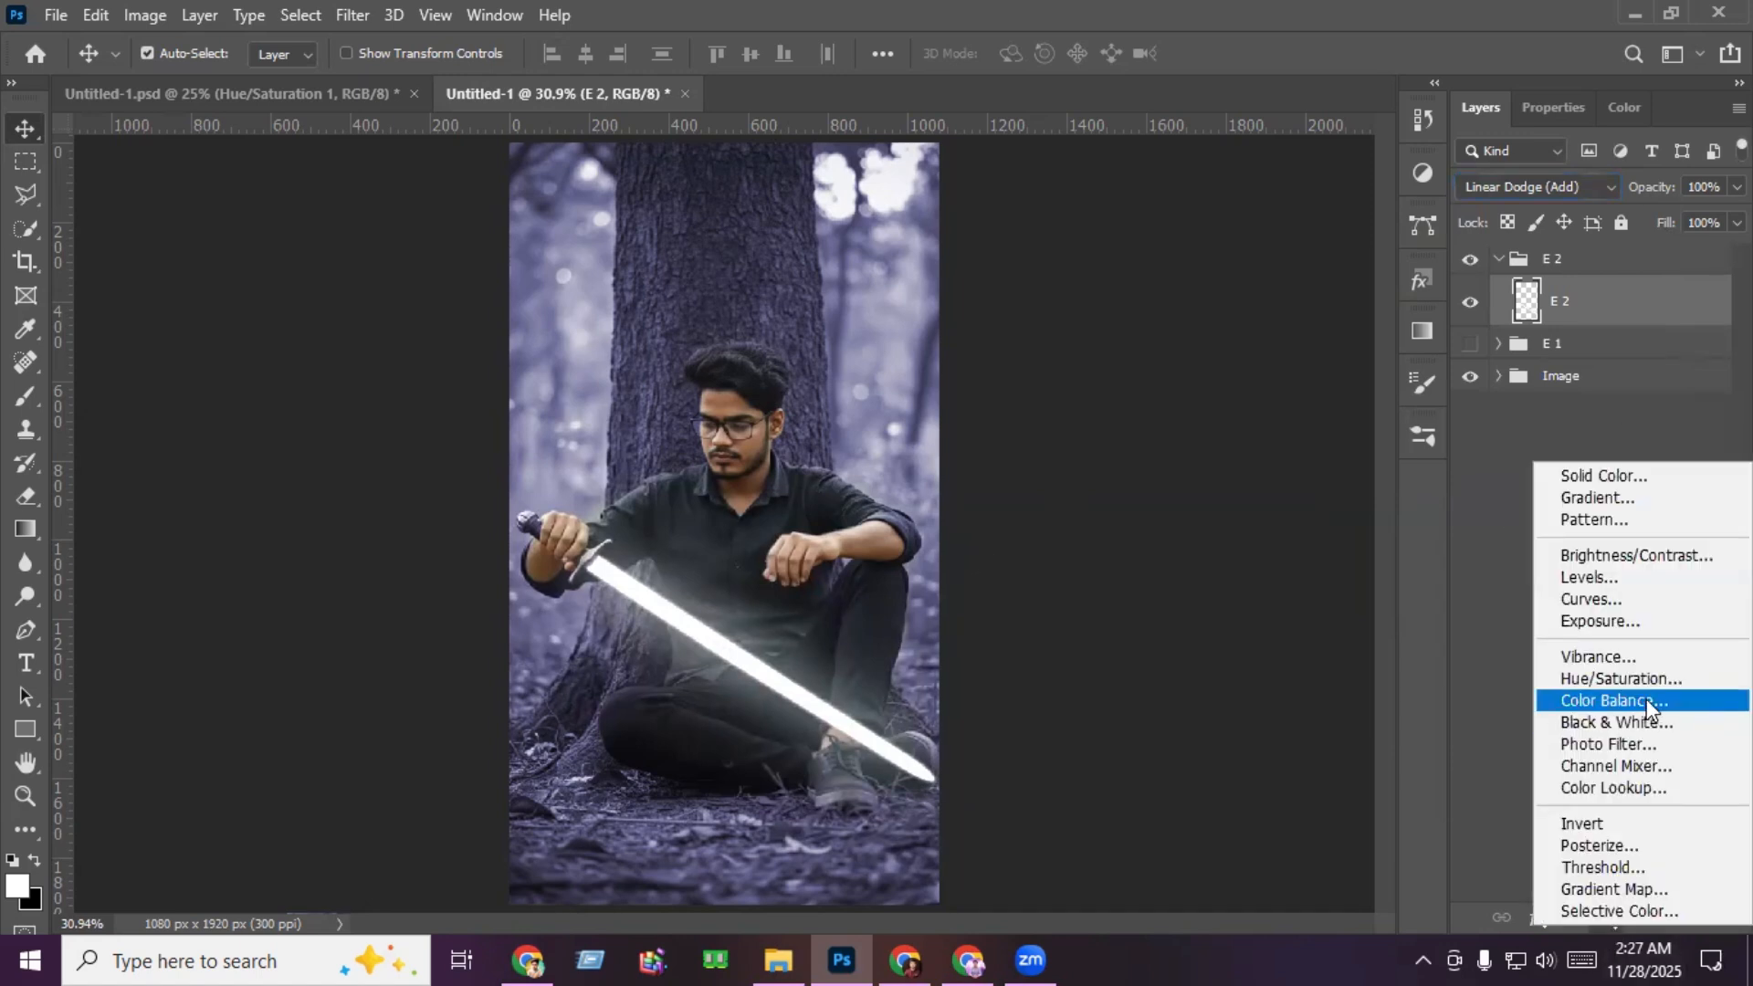
left_click(1651, 678)
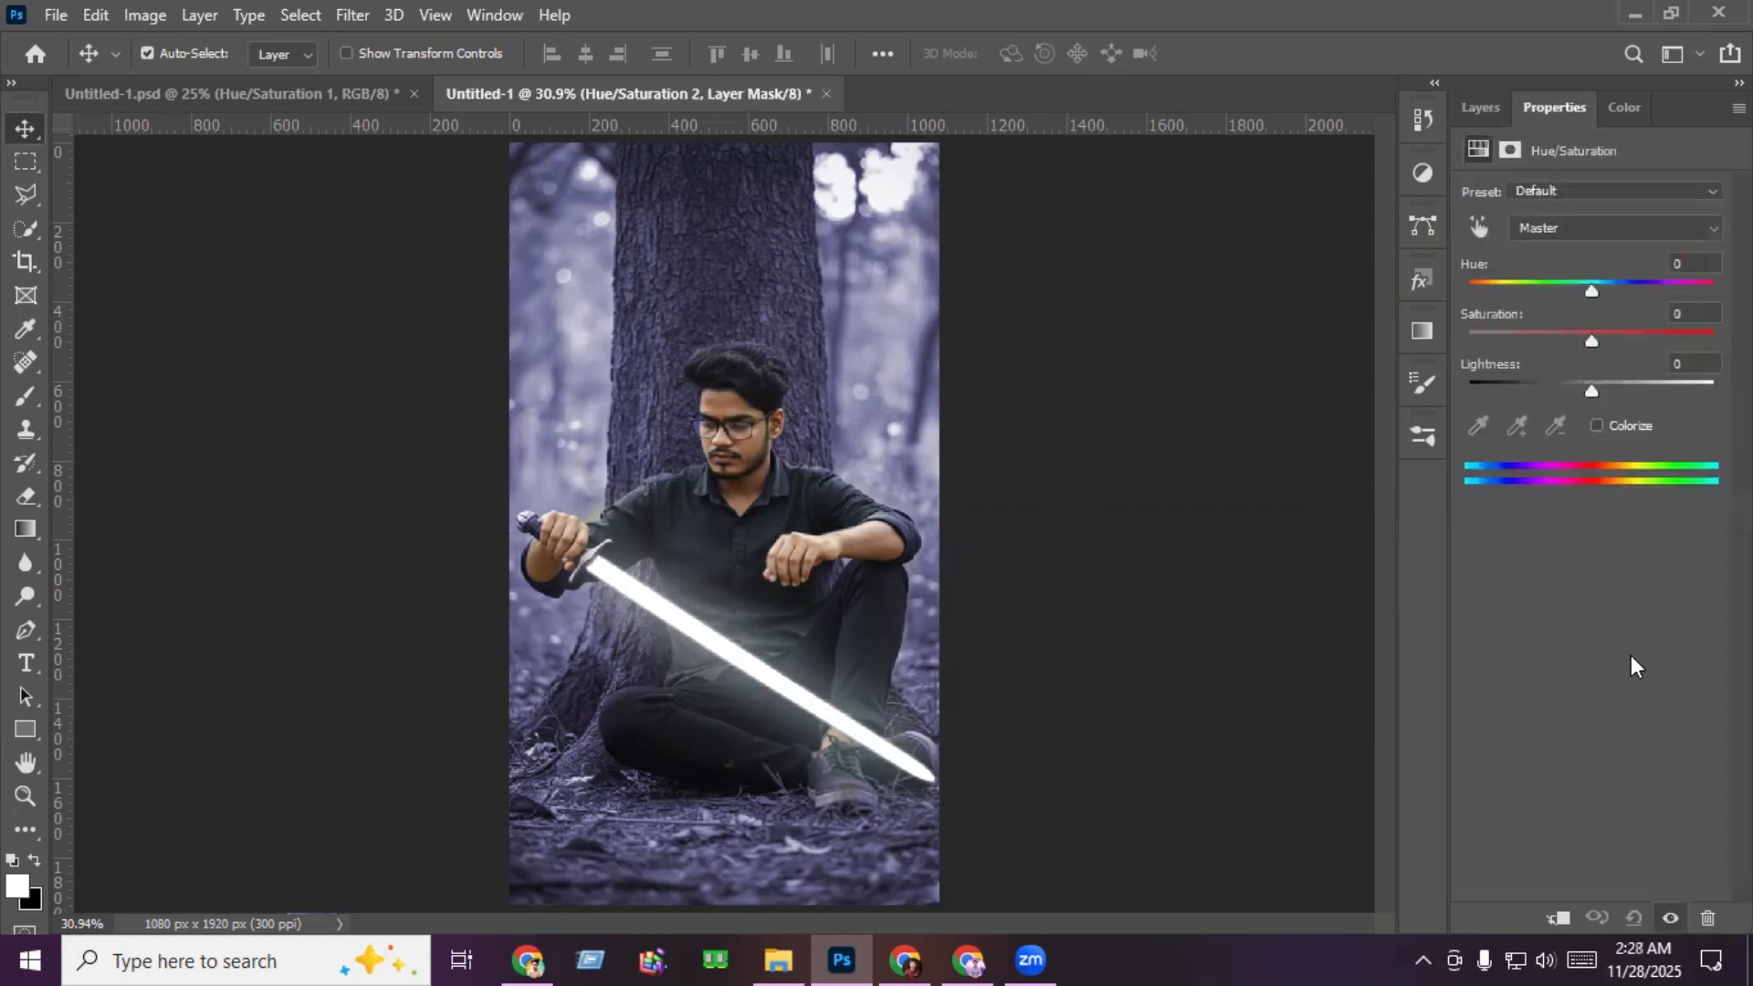
left_click(1597, 425)
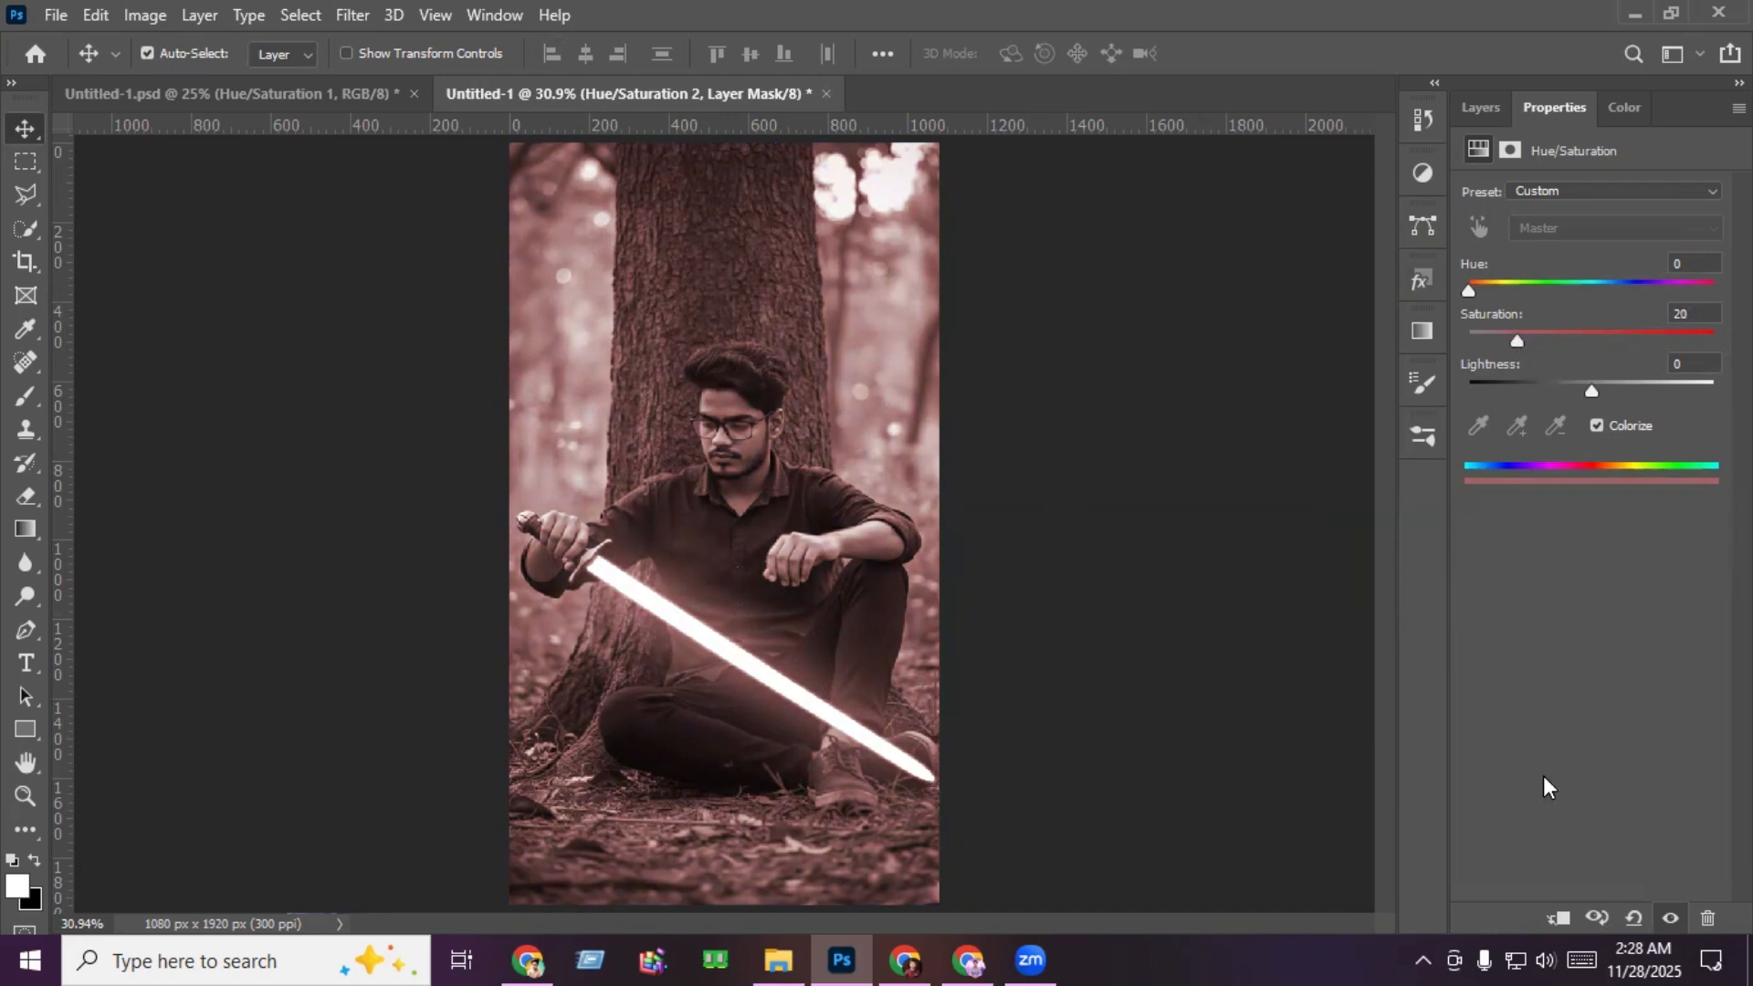
left_click(1560, 919)
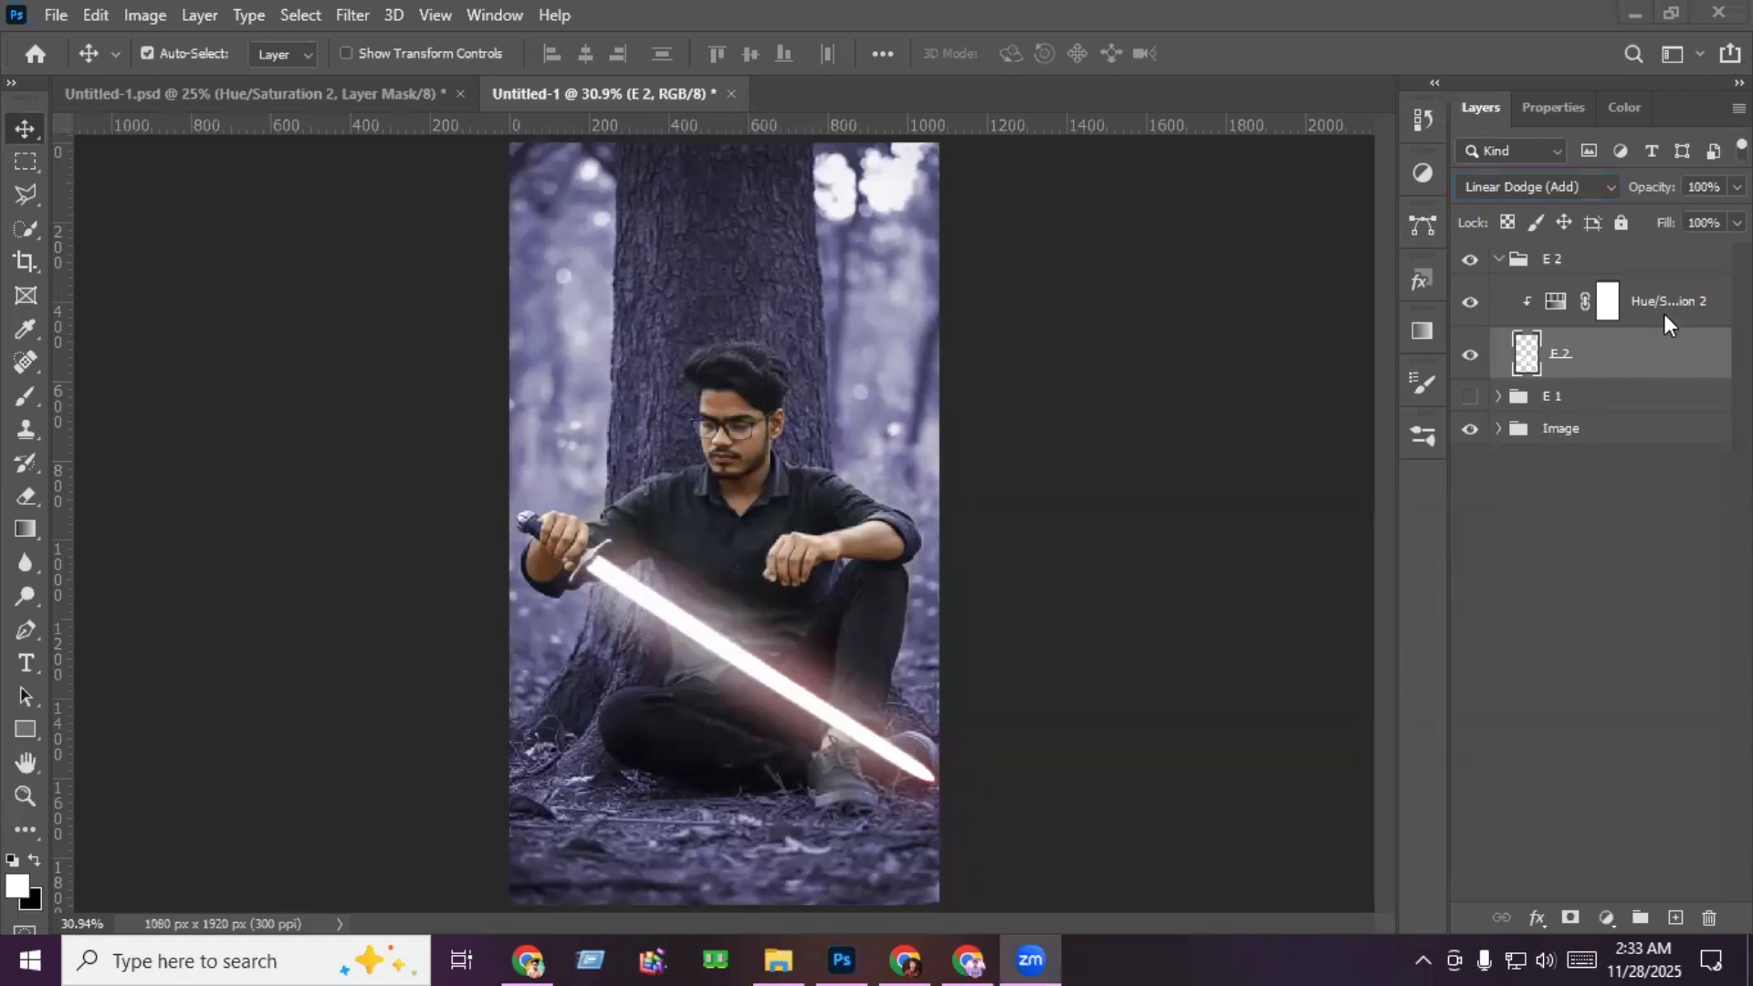
Step: Change the merged E 2 layer's blend mode to Pin Light
left_click(1659, 343)
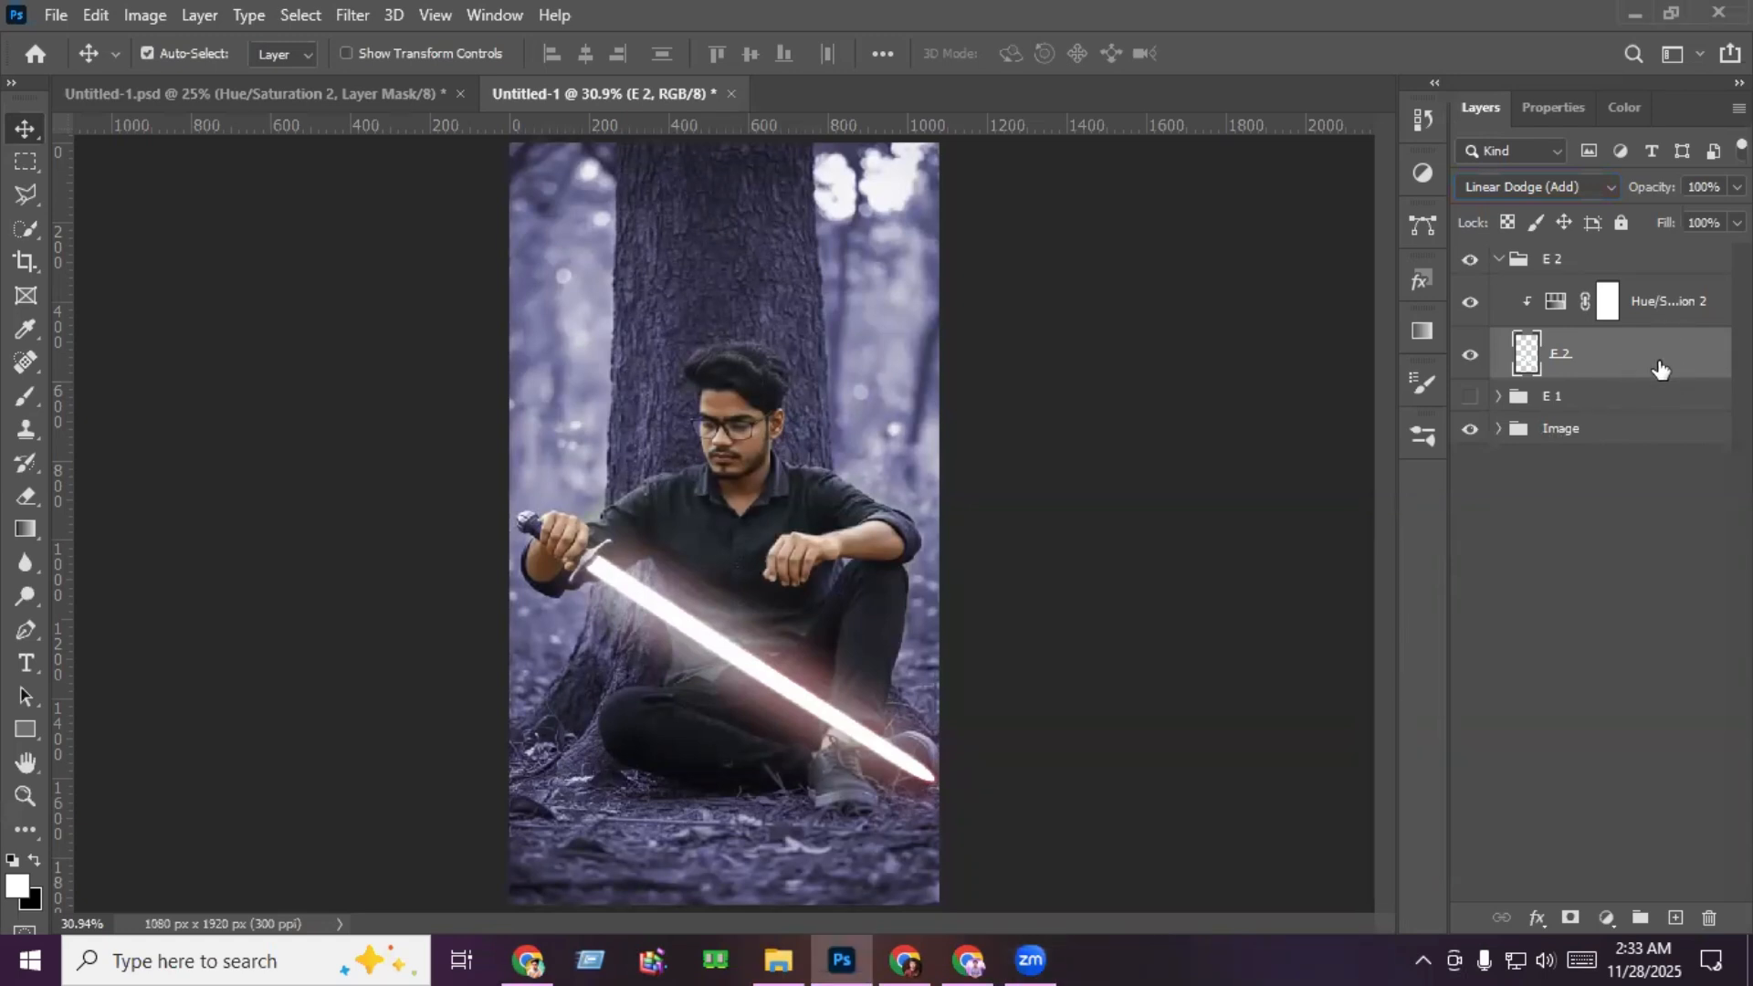
left_click(1538, 188)
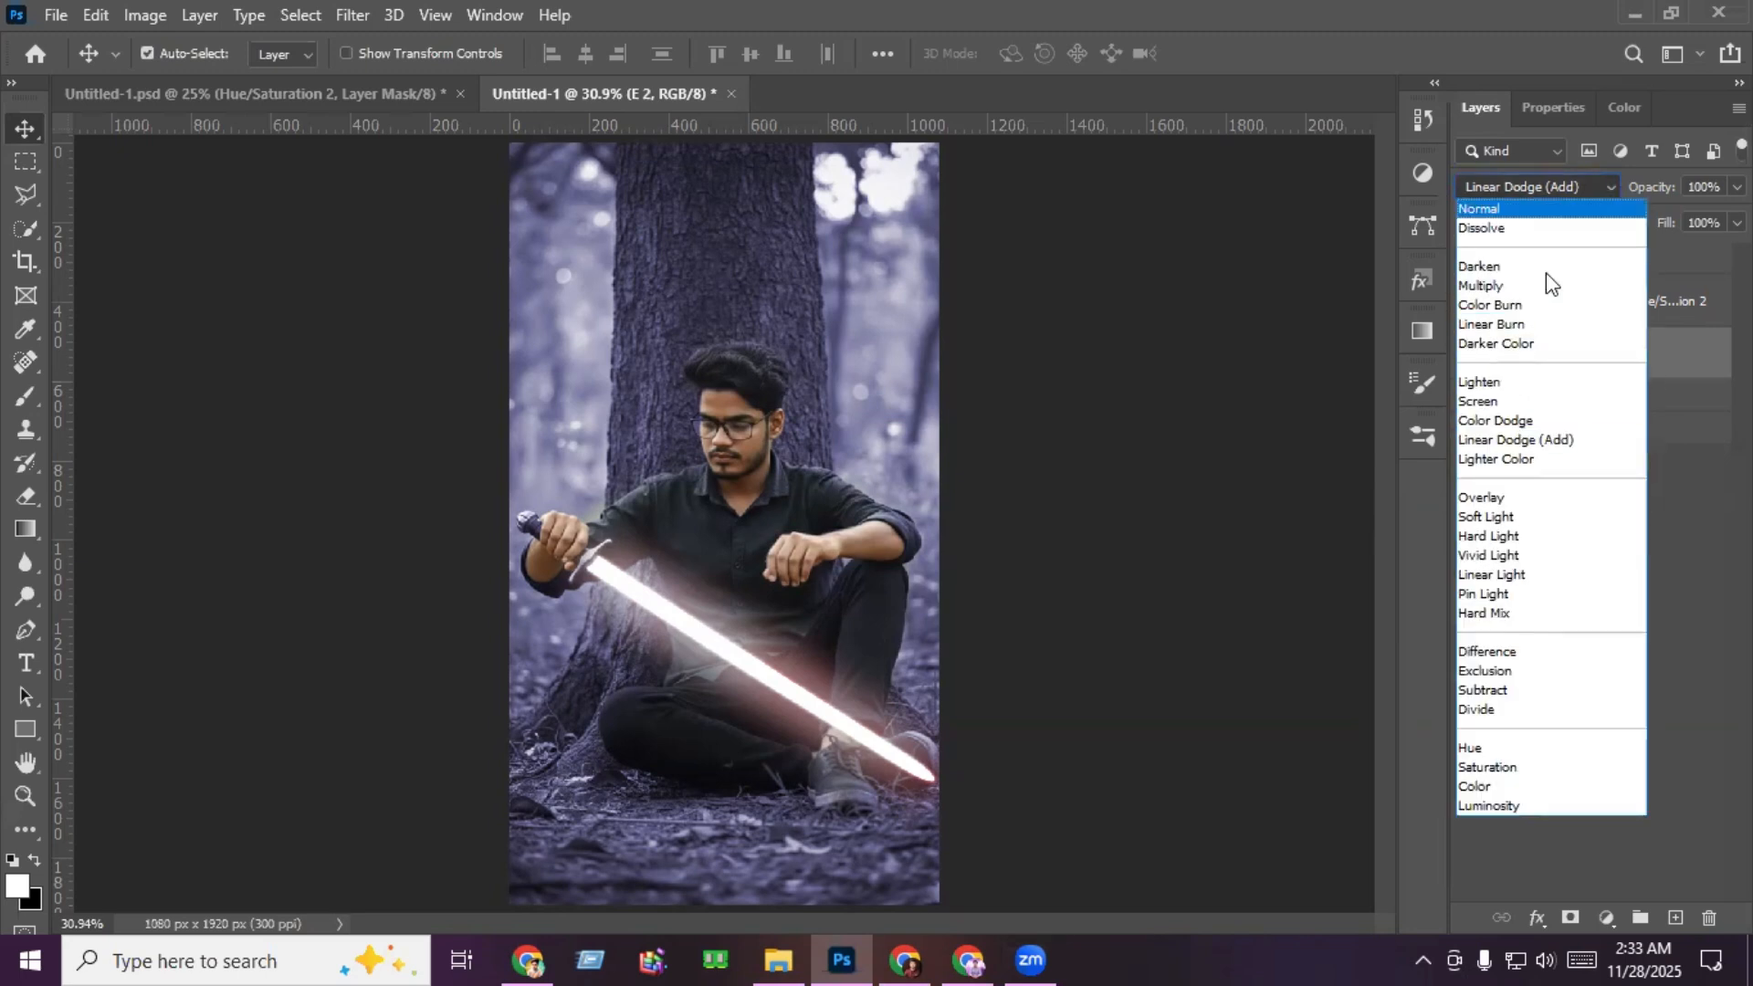
left_click(1569, 598)
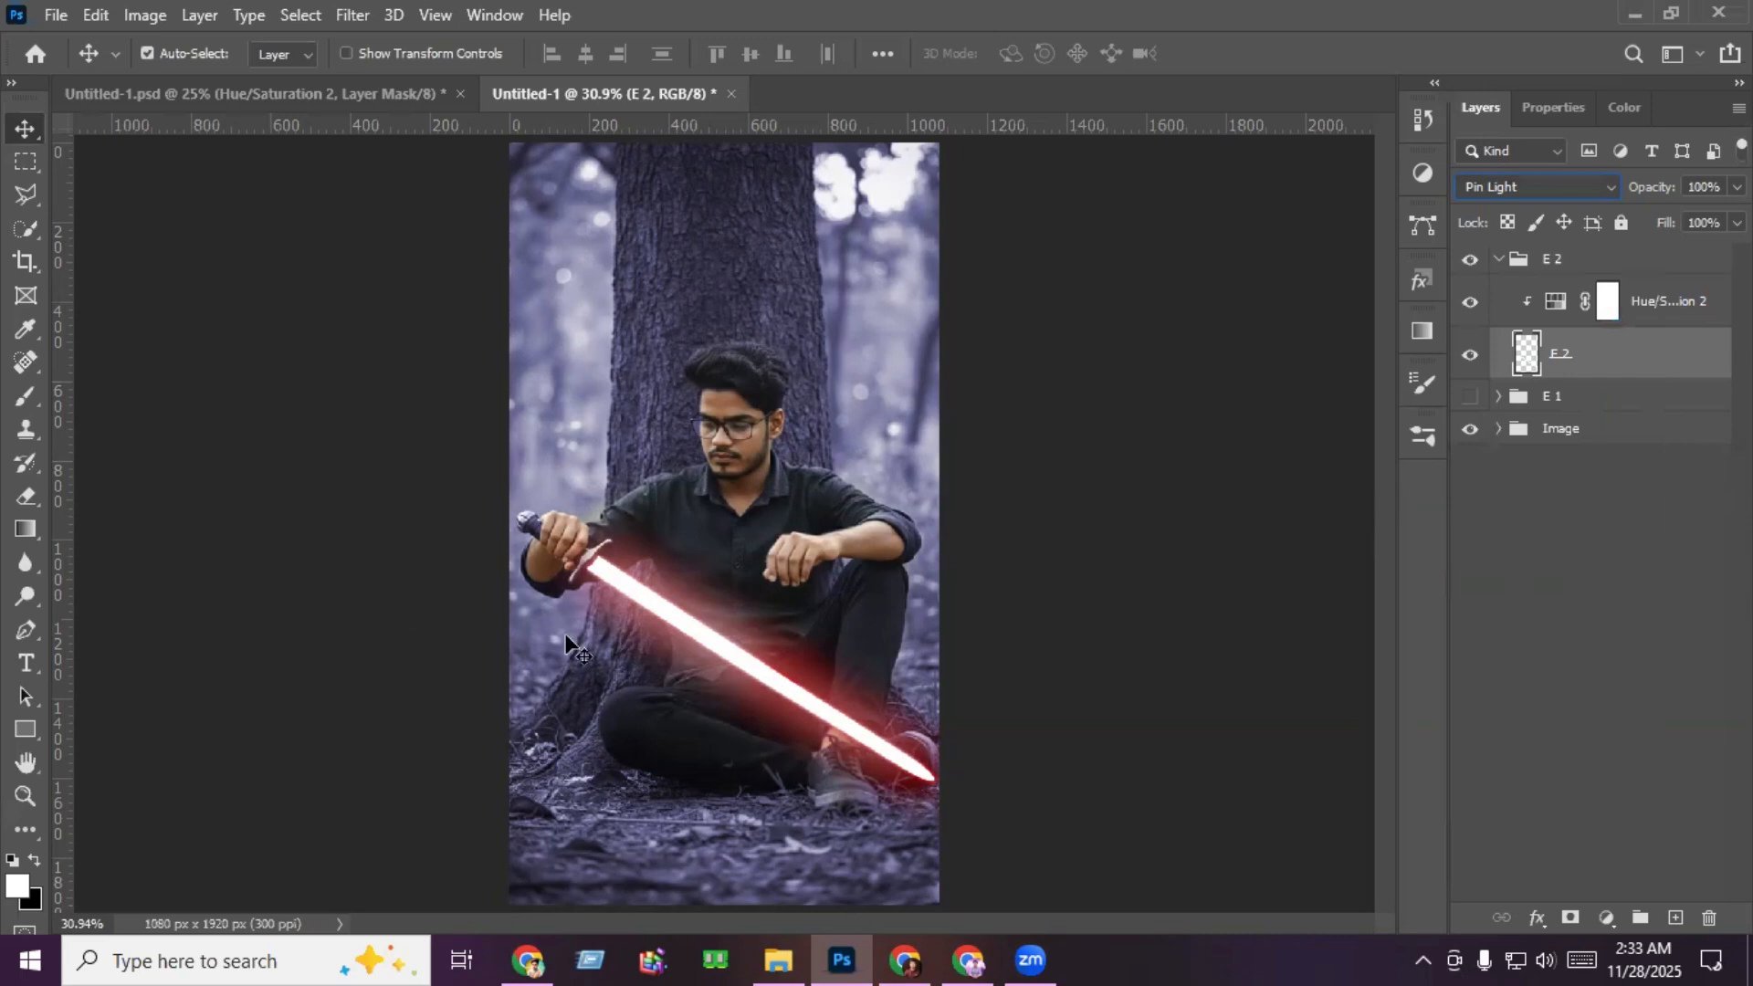
Step: Duplicate the clipped Hue/Saturation adjustment in the E 2 group and release the copy from the clipping mask
left_click(1655, 313)
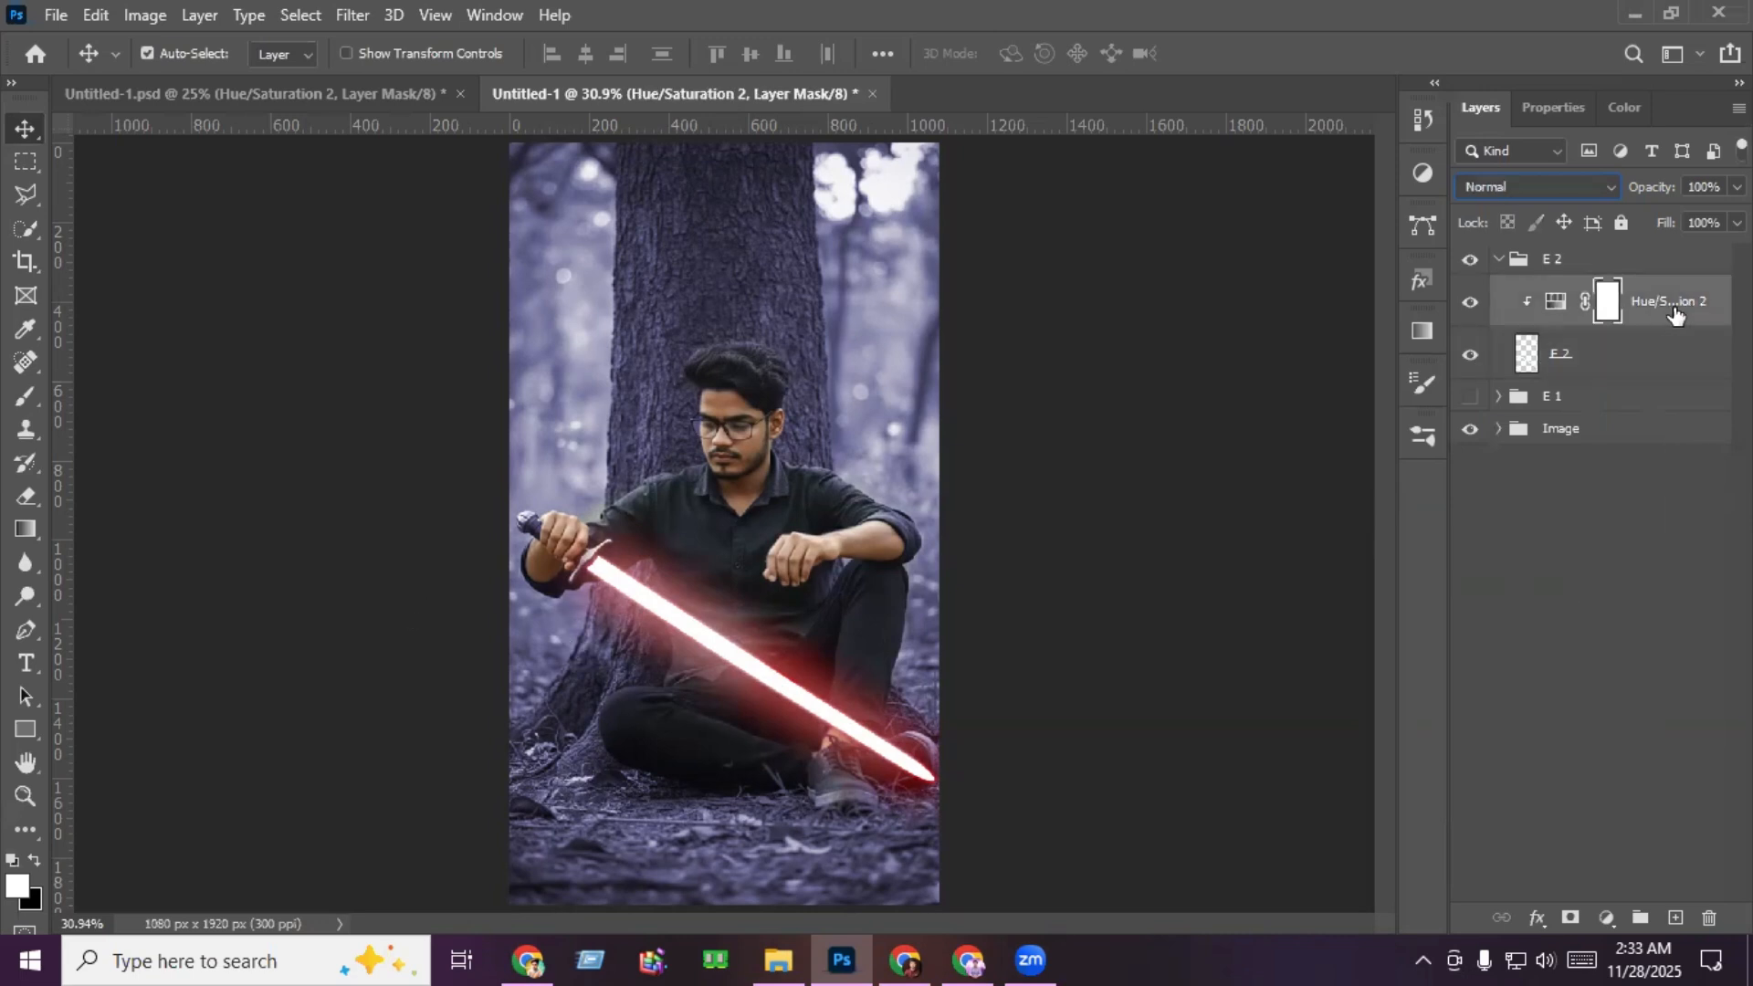
double_click(1556, 301)
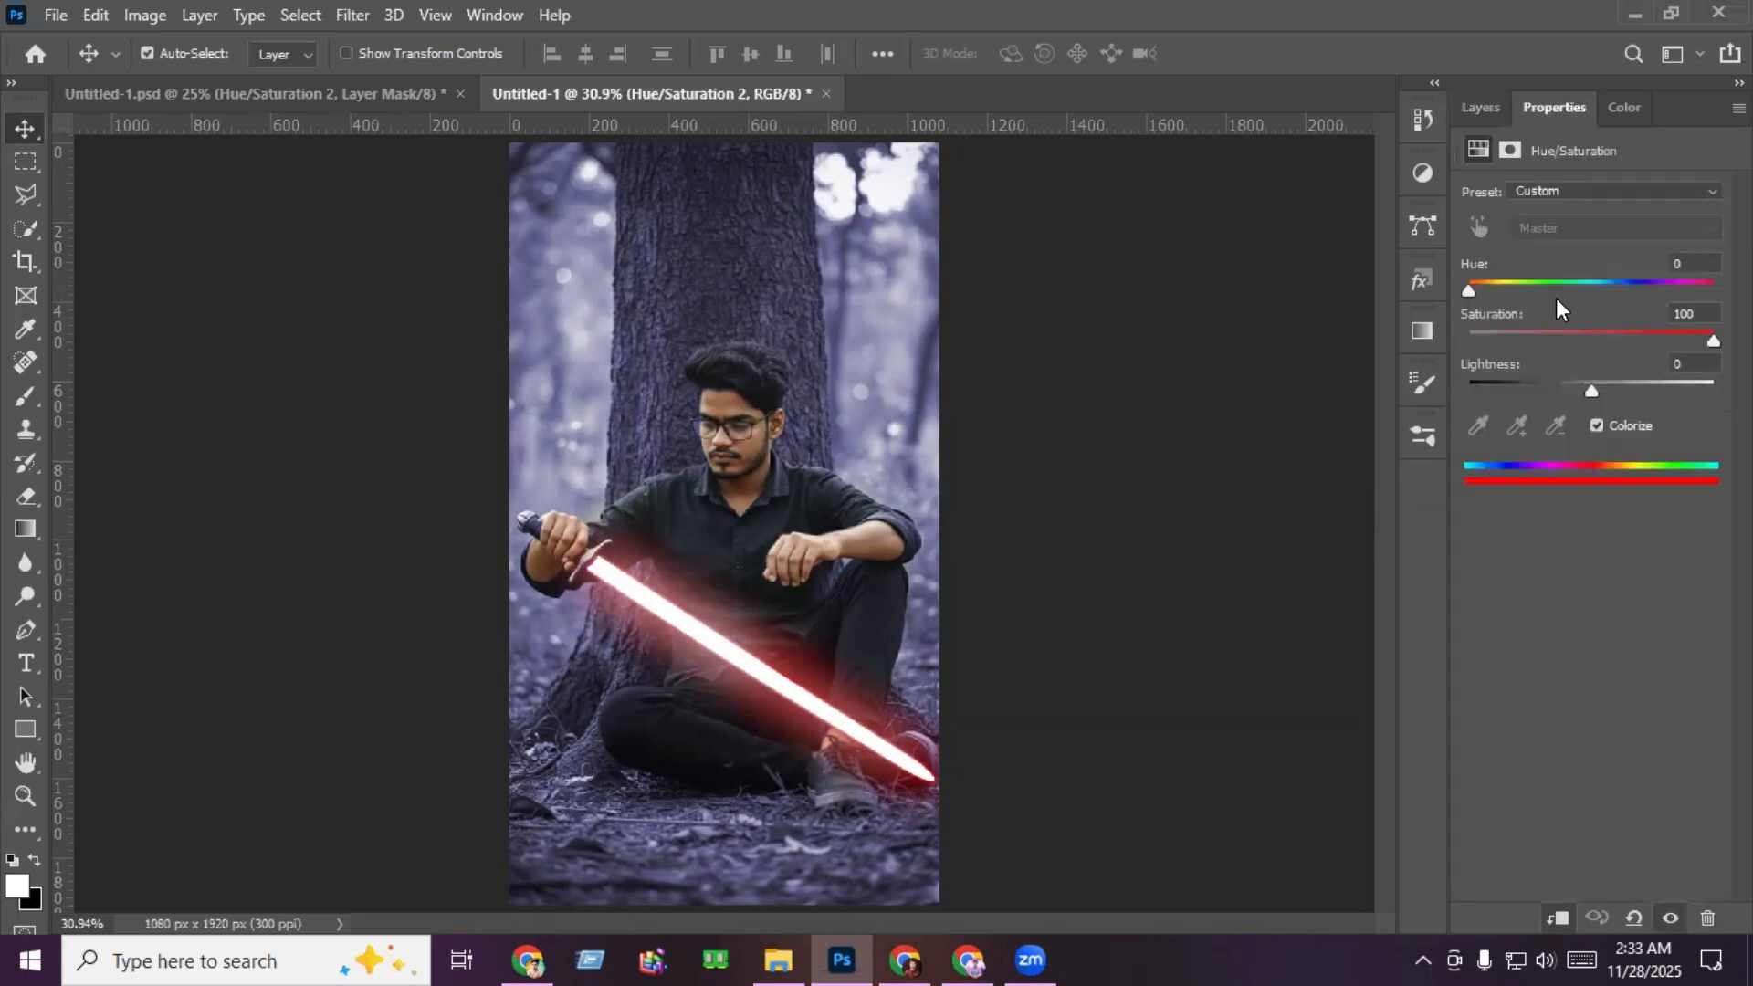
left_click(1492, 105)
left_click_drag(1658, 313, 1676, 917)
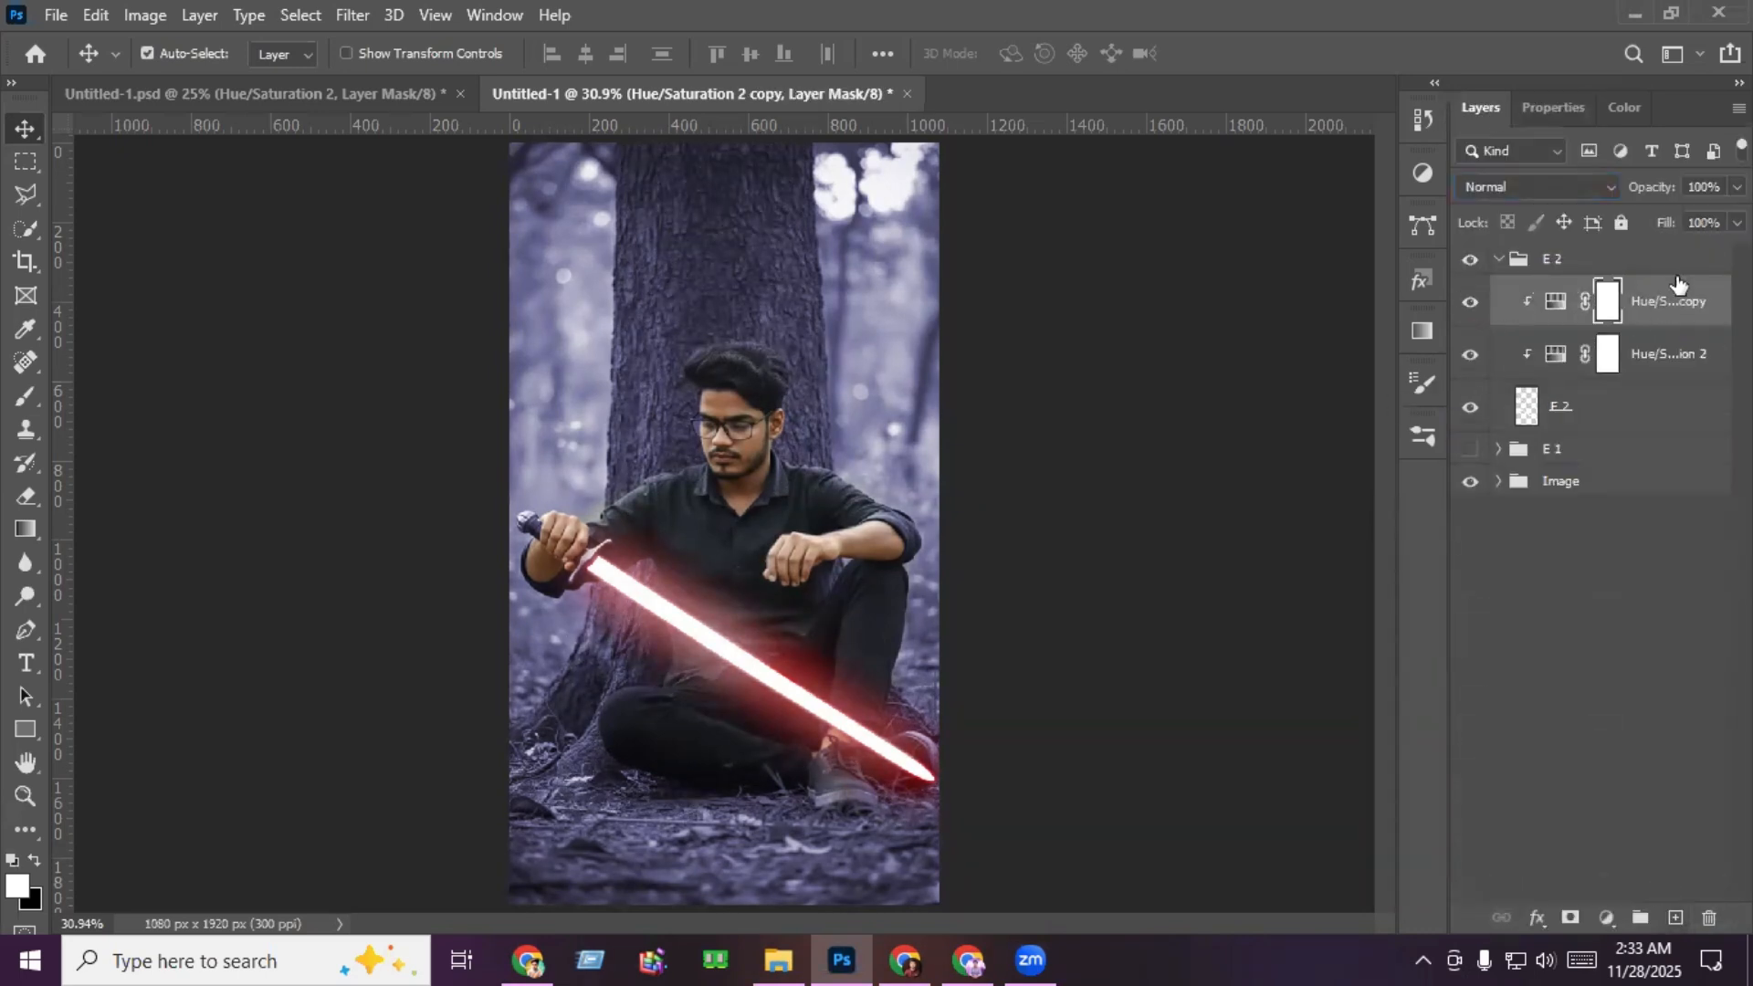
right_click(1668, 309)
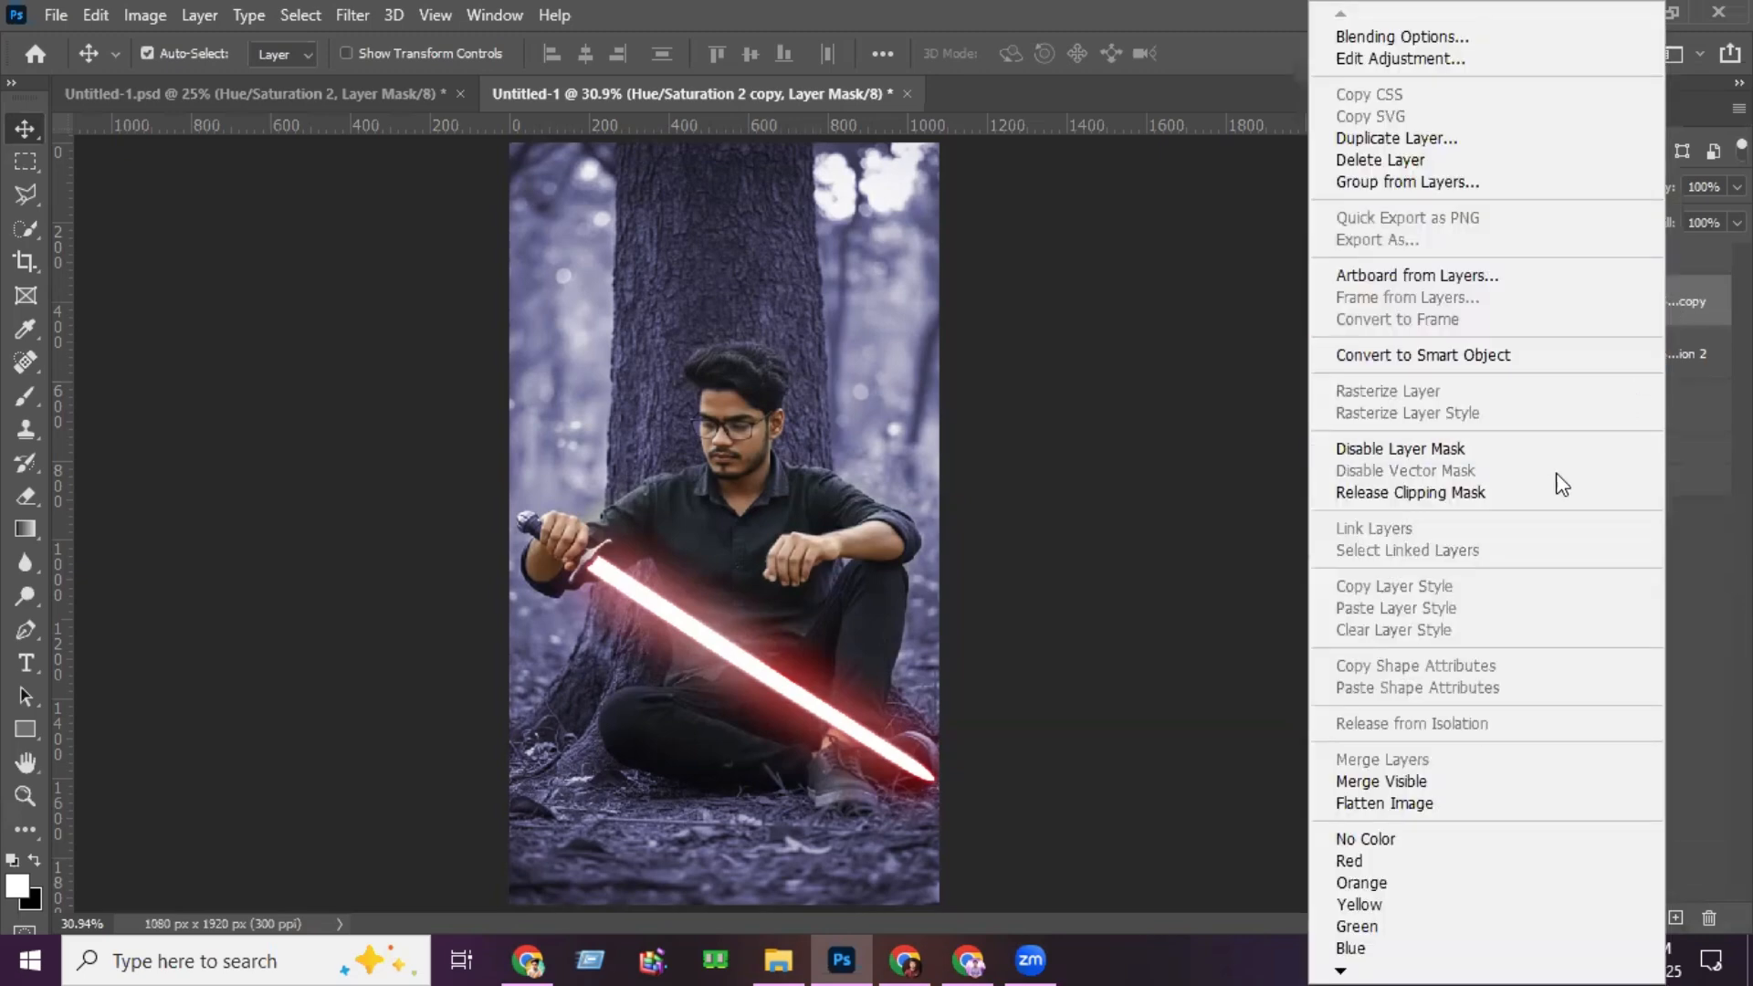
left_click(1526, 494)
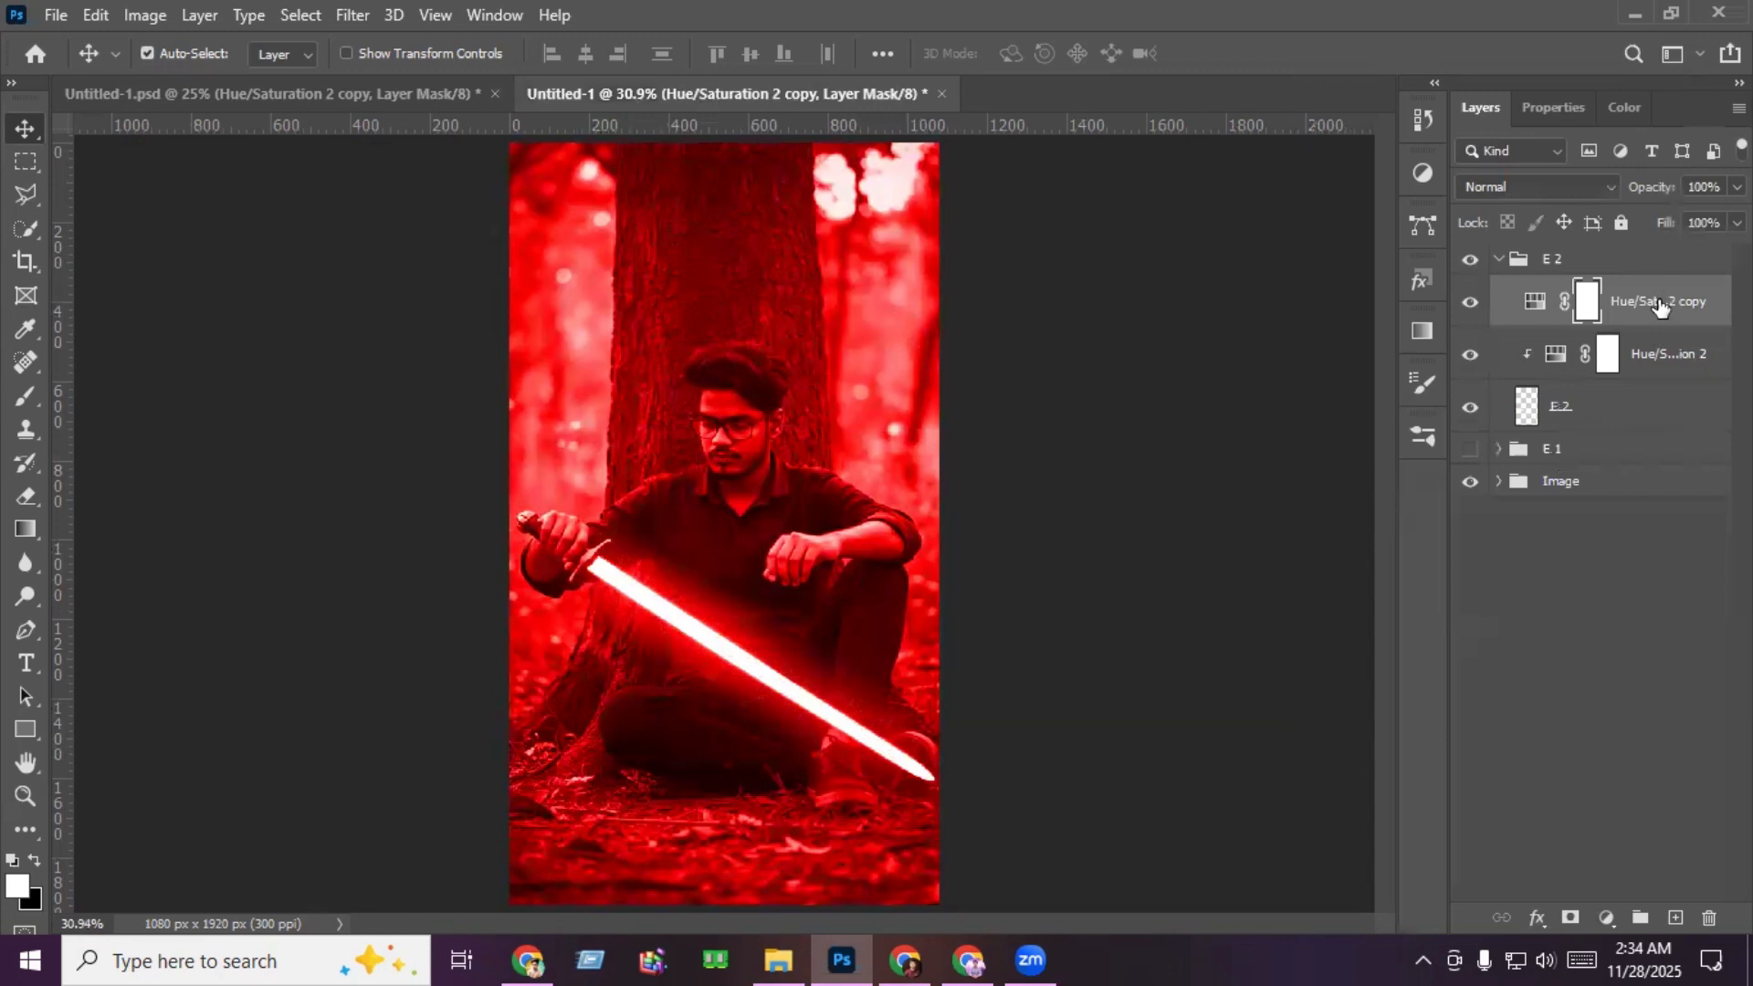
Step: Set the opacity of the unclipped Hue/Saturation copy to 10%
left_click_drag(1737, 186, 1663, 216)
left_click(1704, 189)
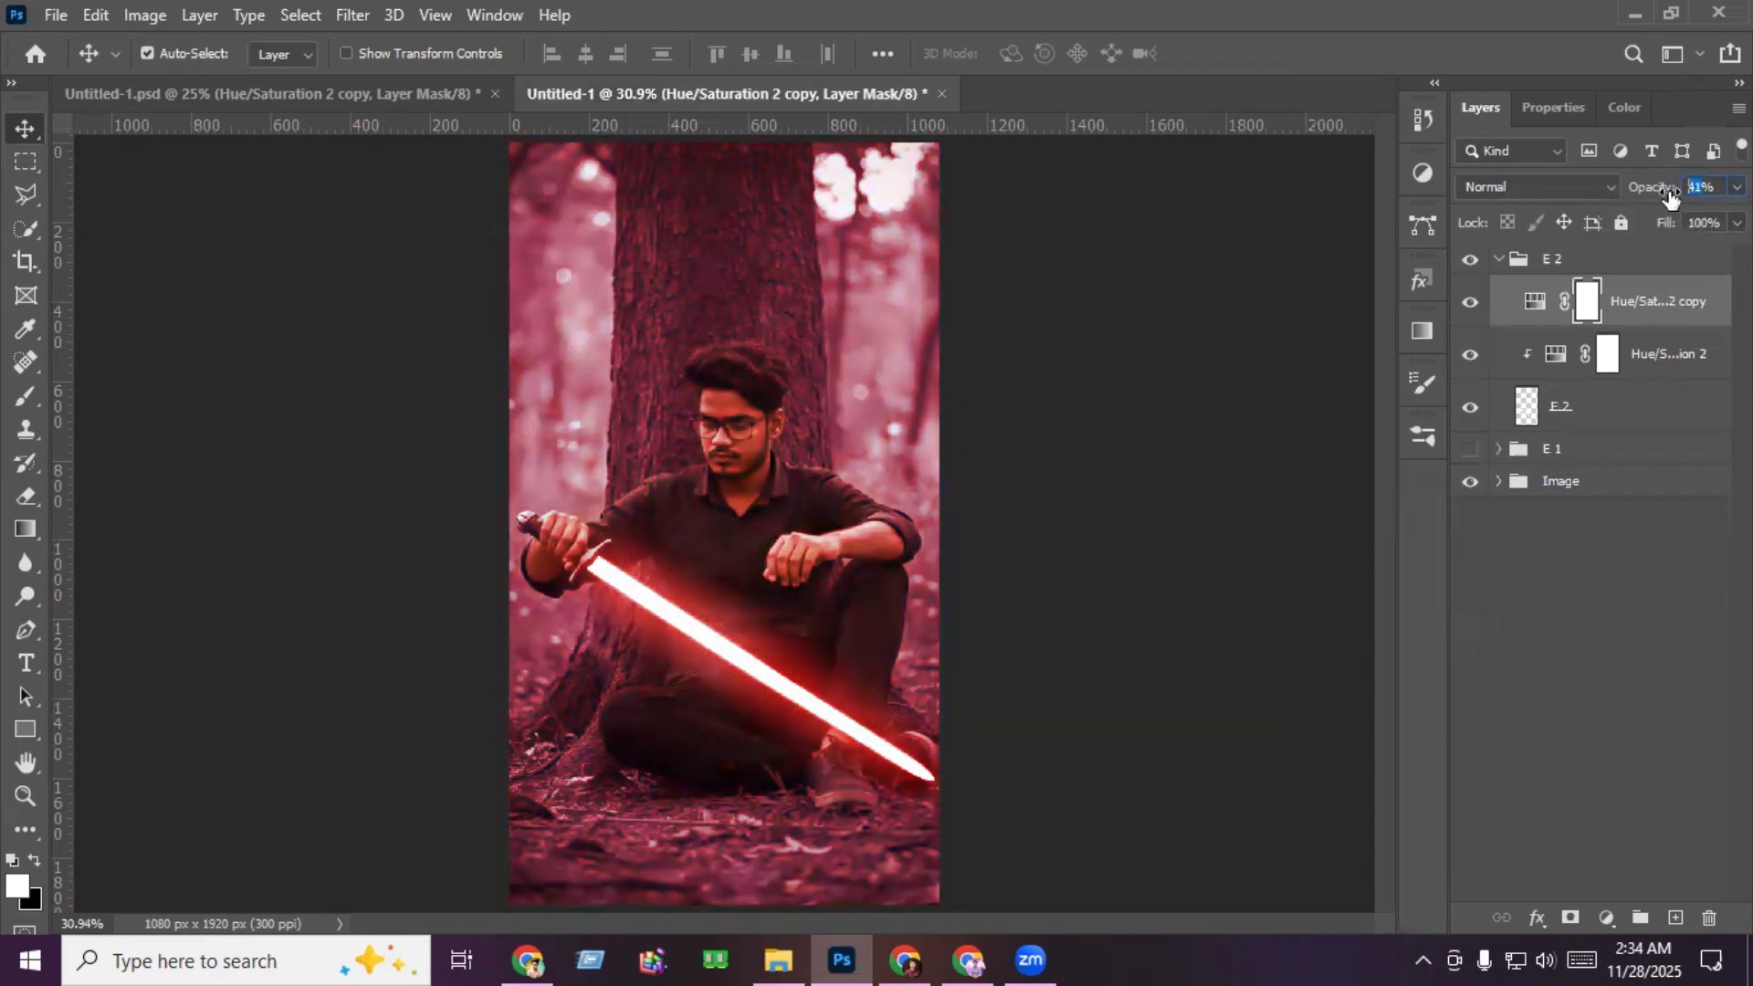
type("10")
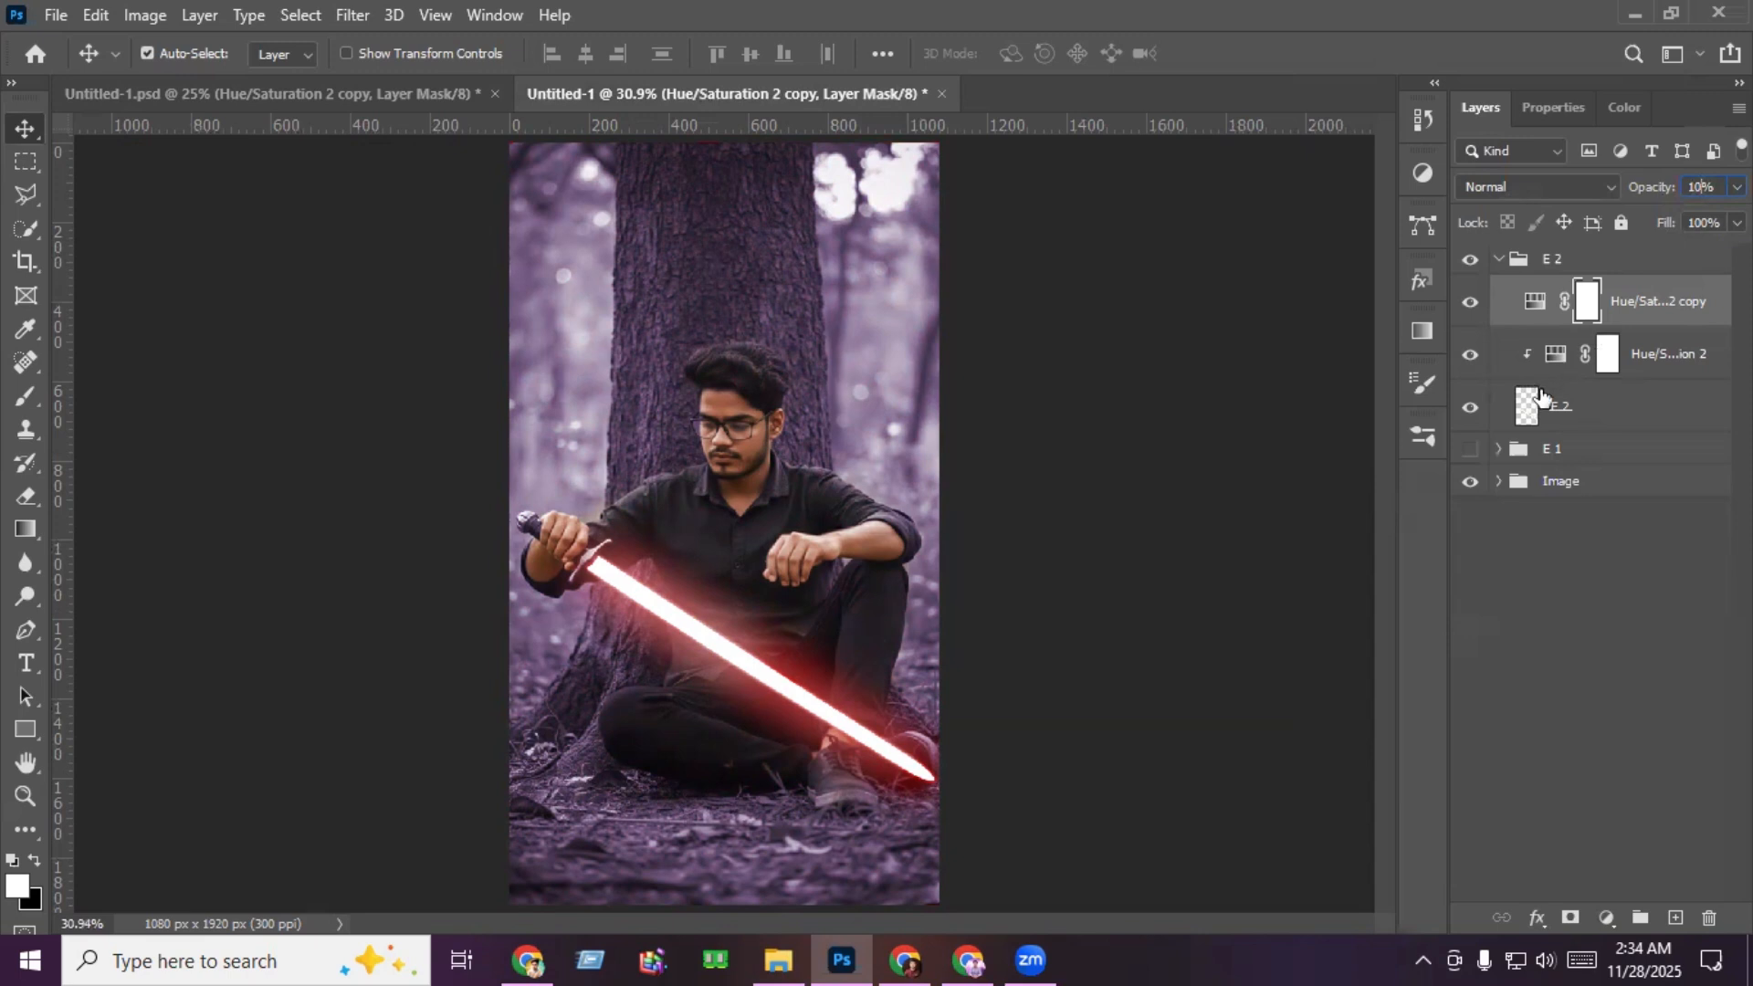
key("Return")
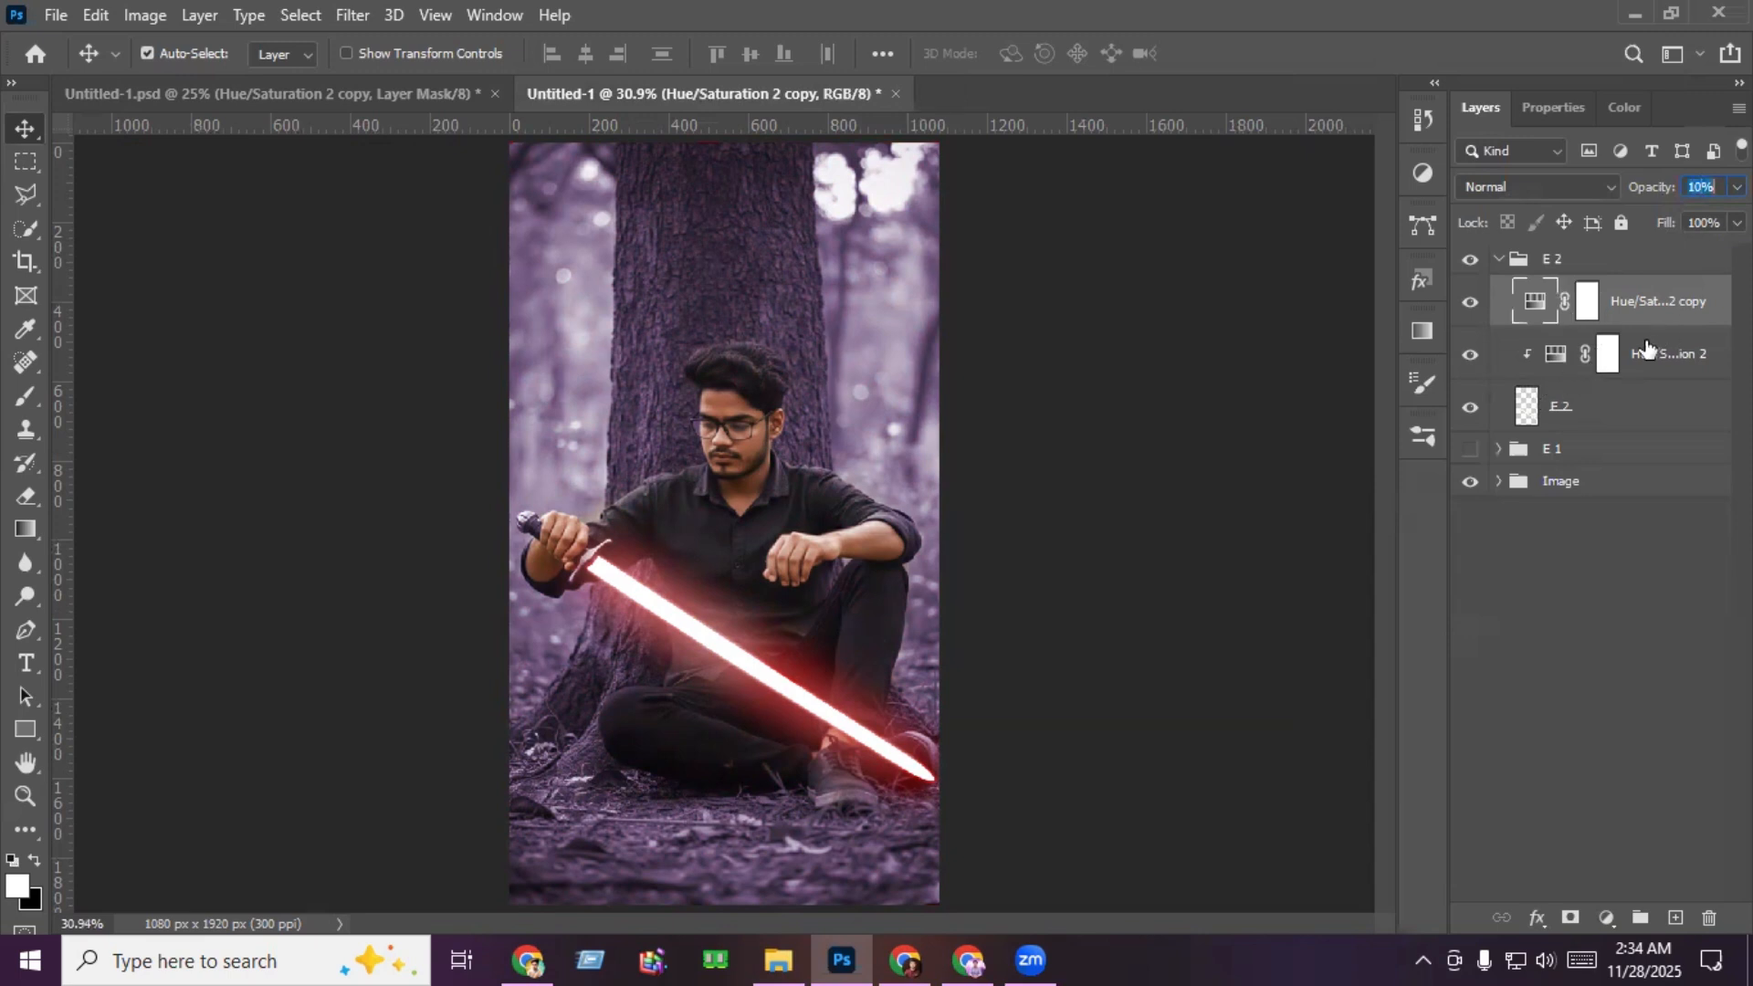
left_click(864, 325)
Step: Add a colorized Hue/Saturation adjustment above Layer 2 in the I 2 group, with hue 230 and saturation 25
left_click(1499, 482)
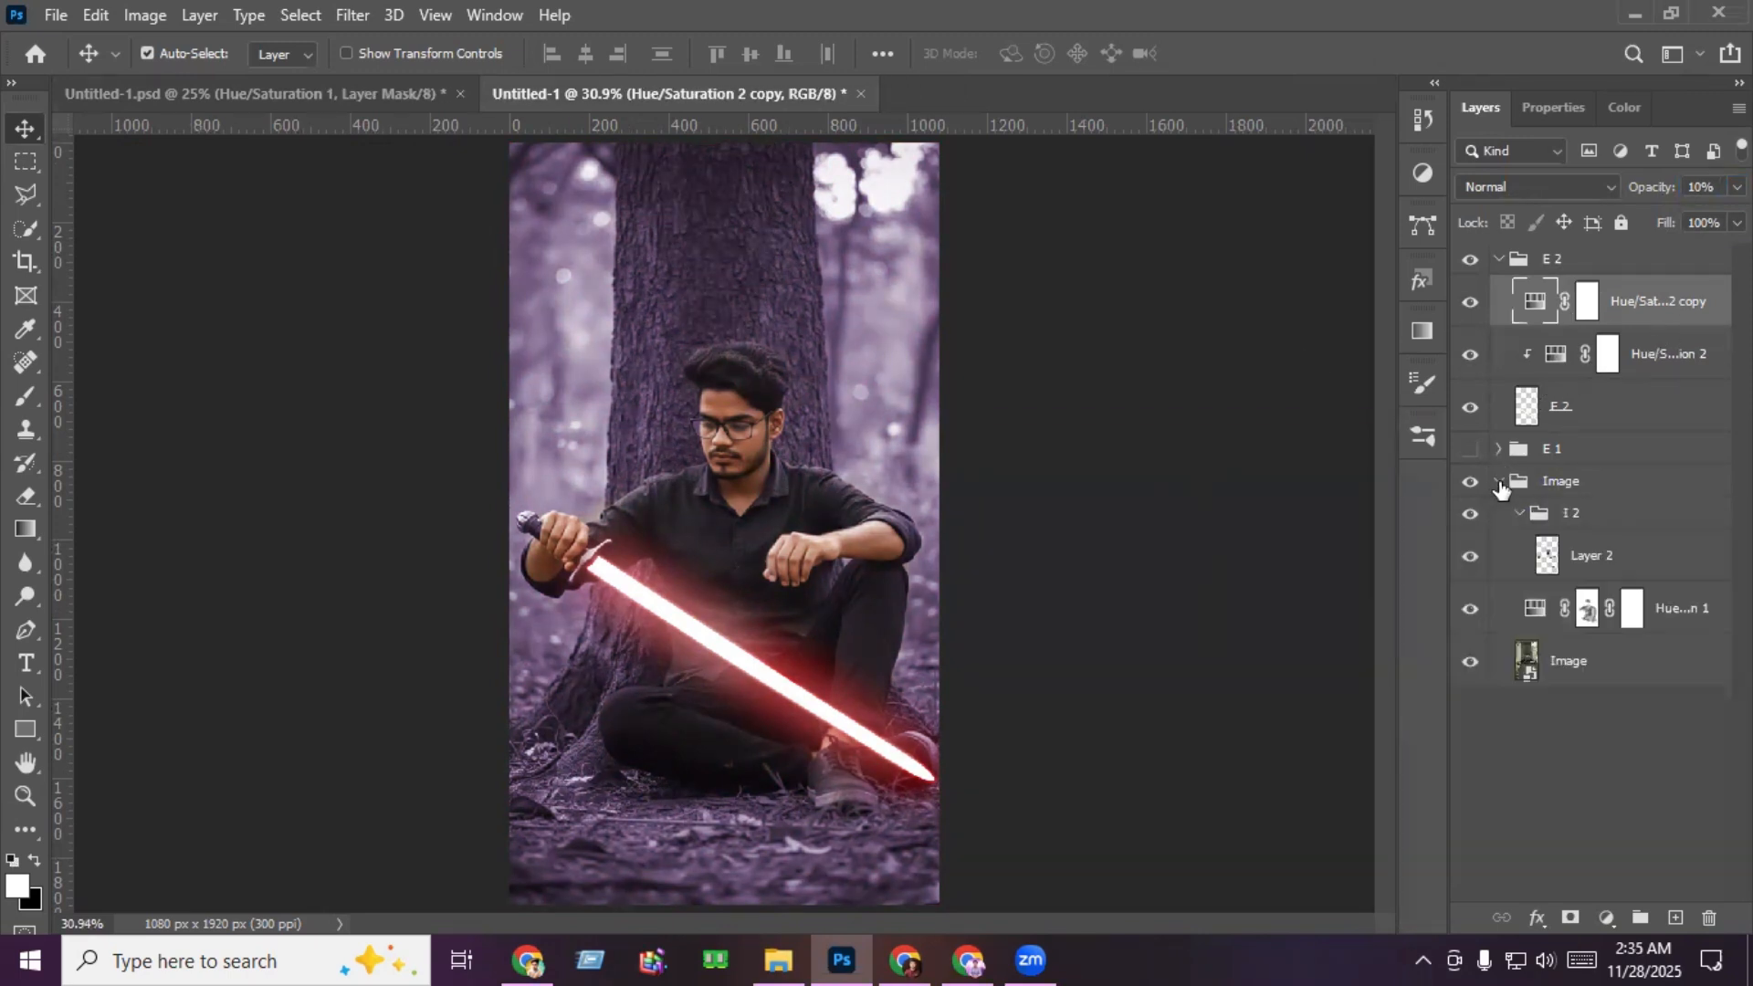
left_click(1609, 566)
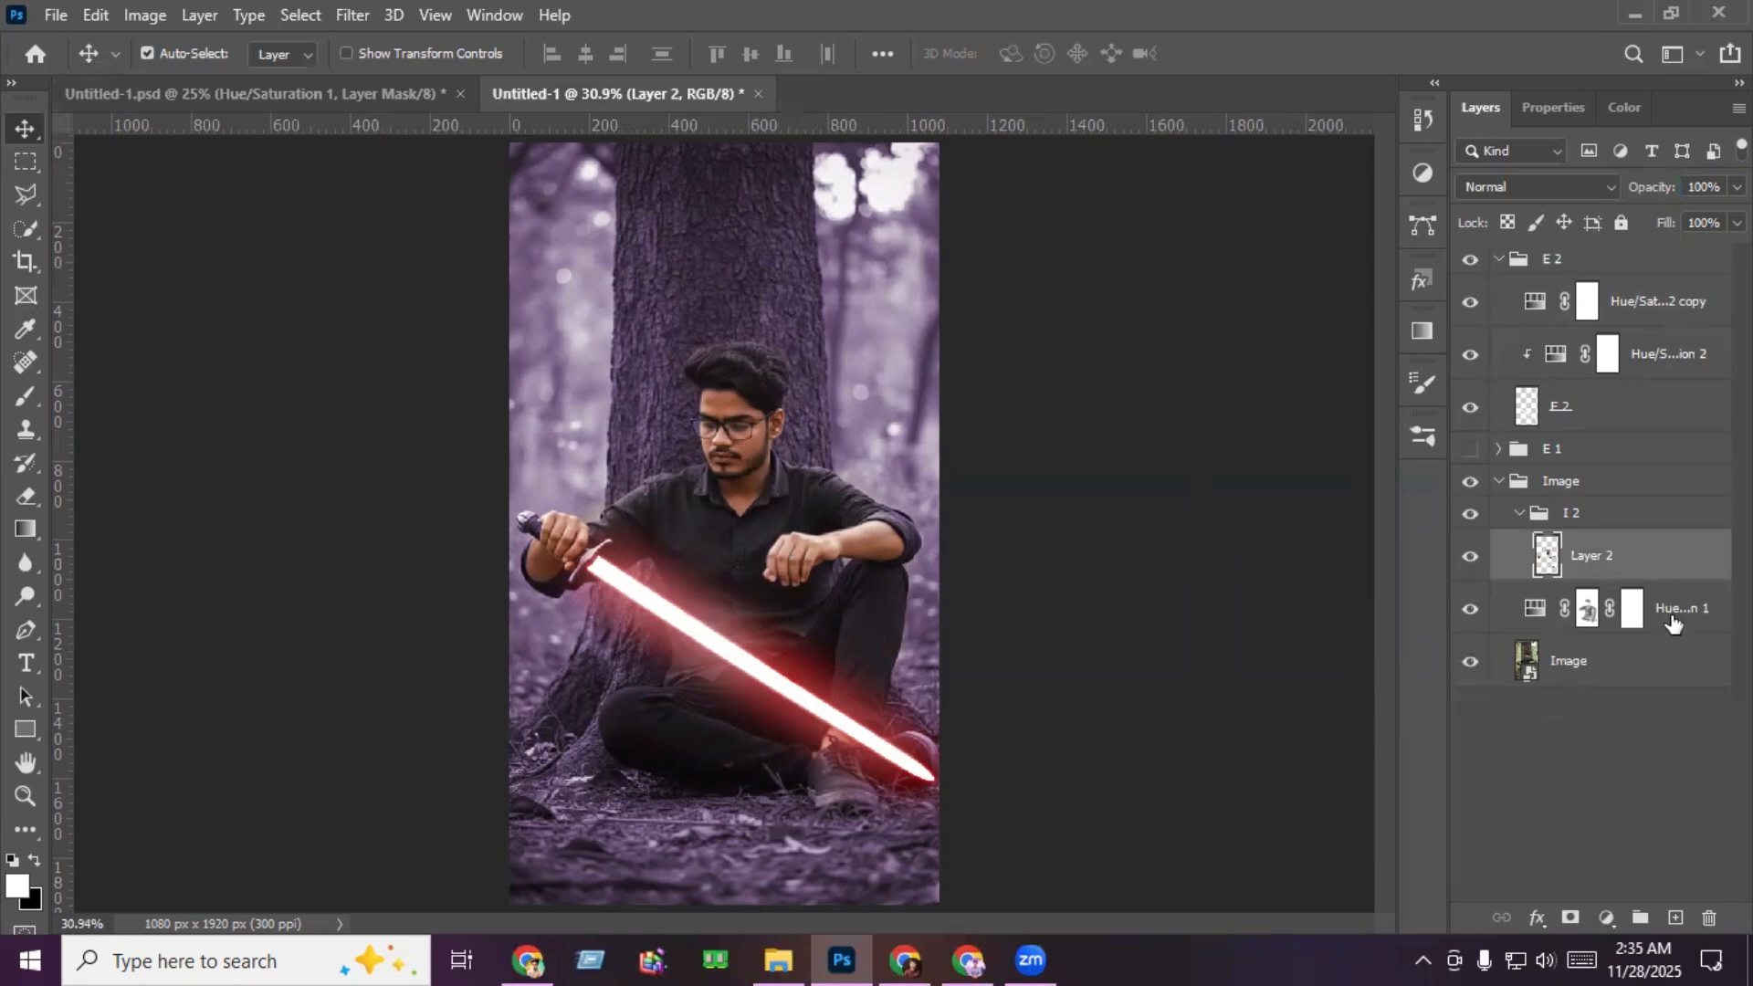
left_click(1606, 918)
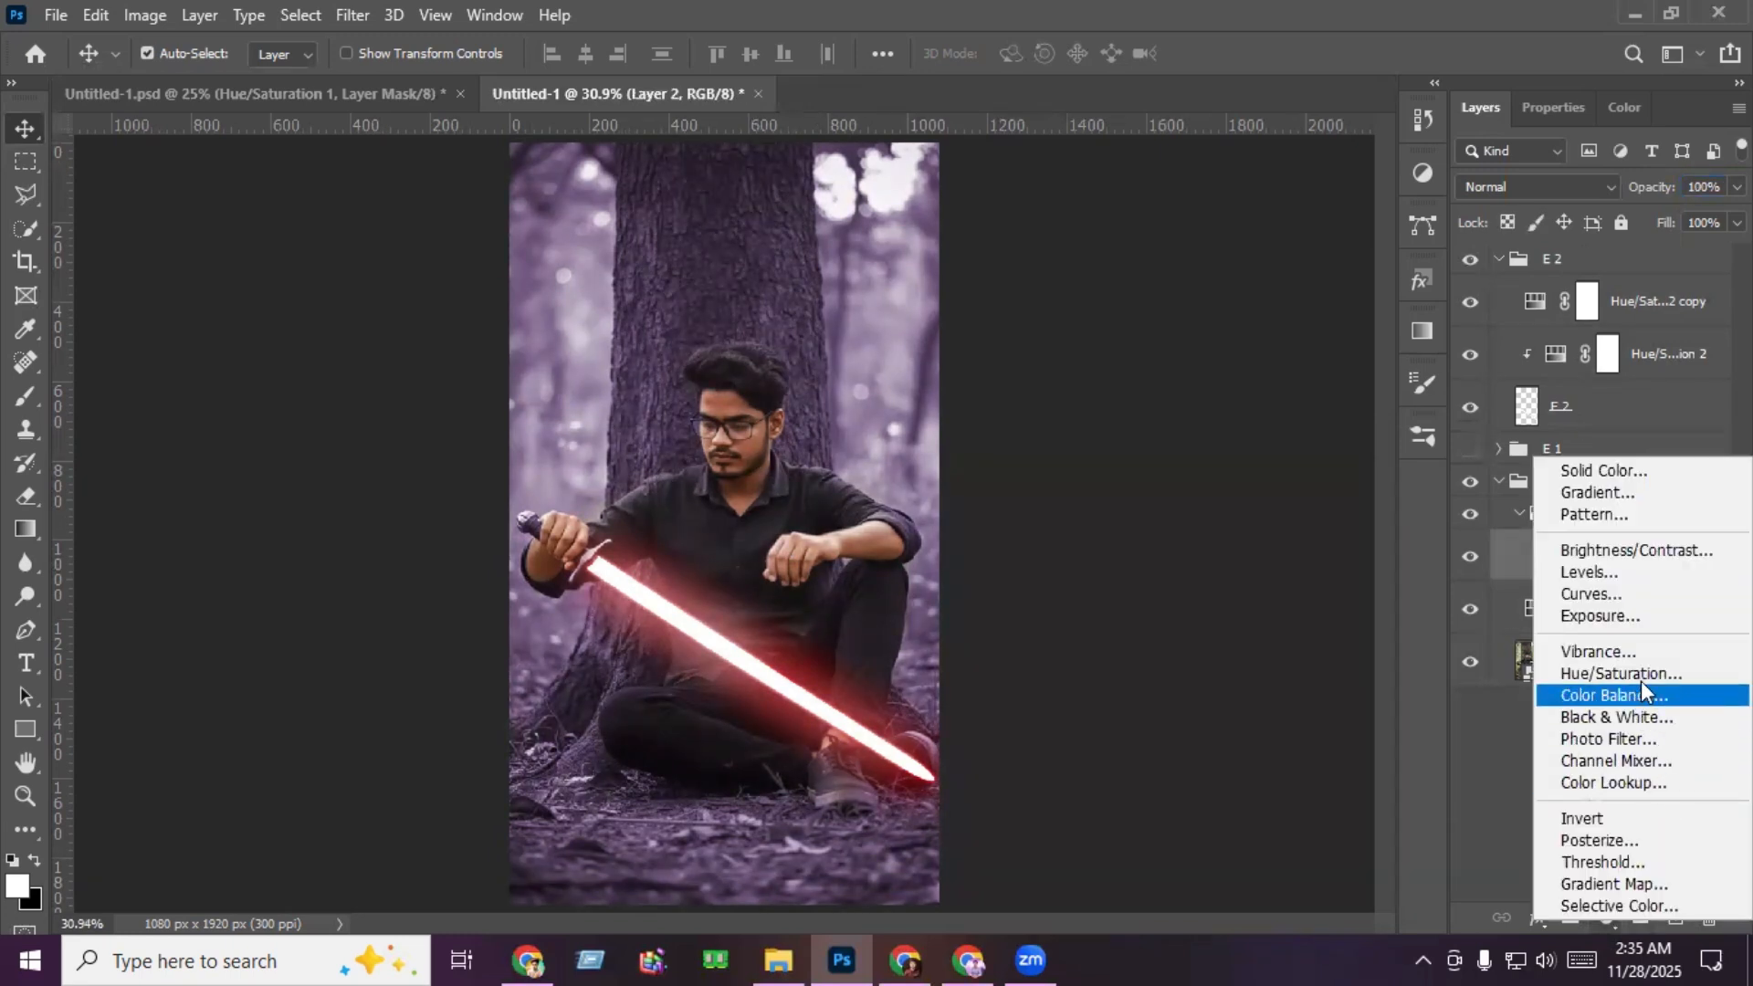
left_click(1643, 675)
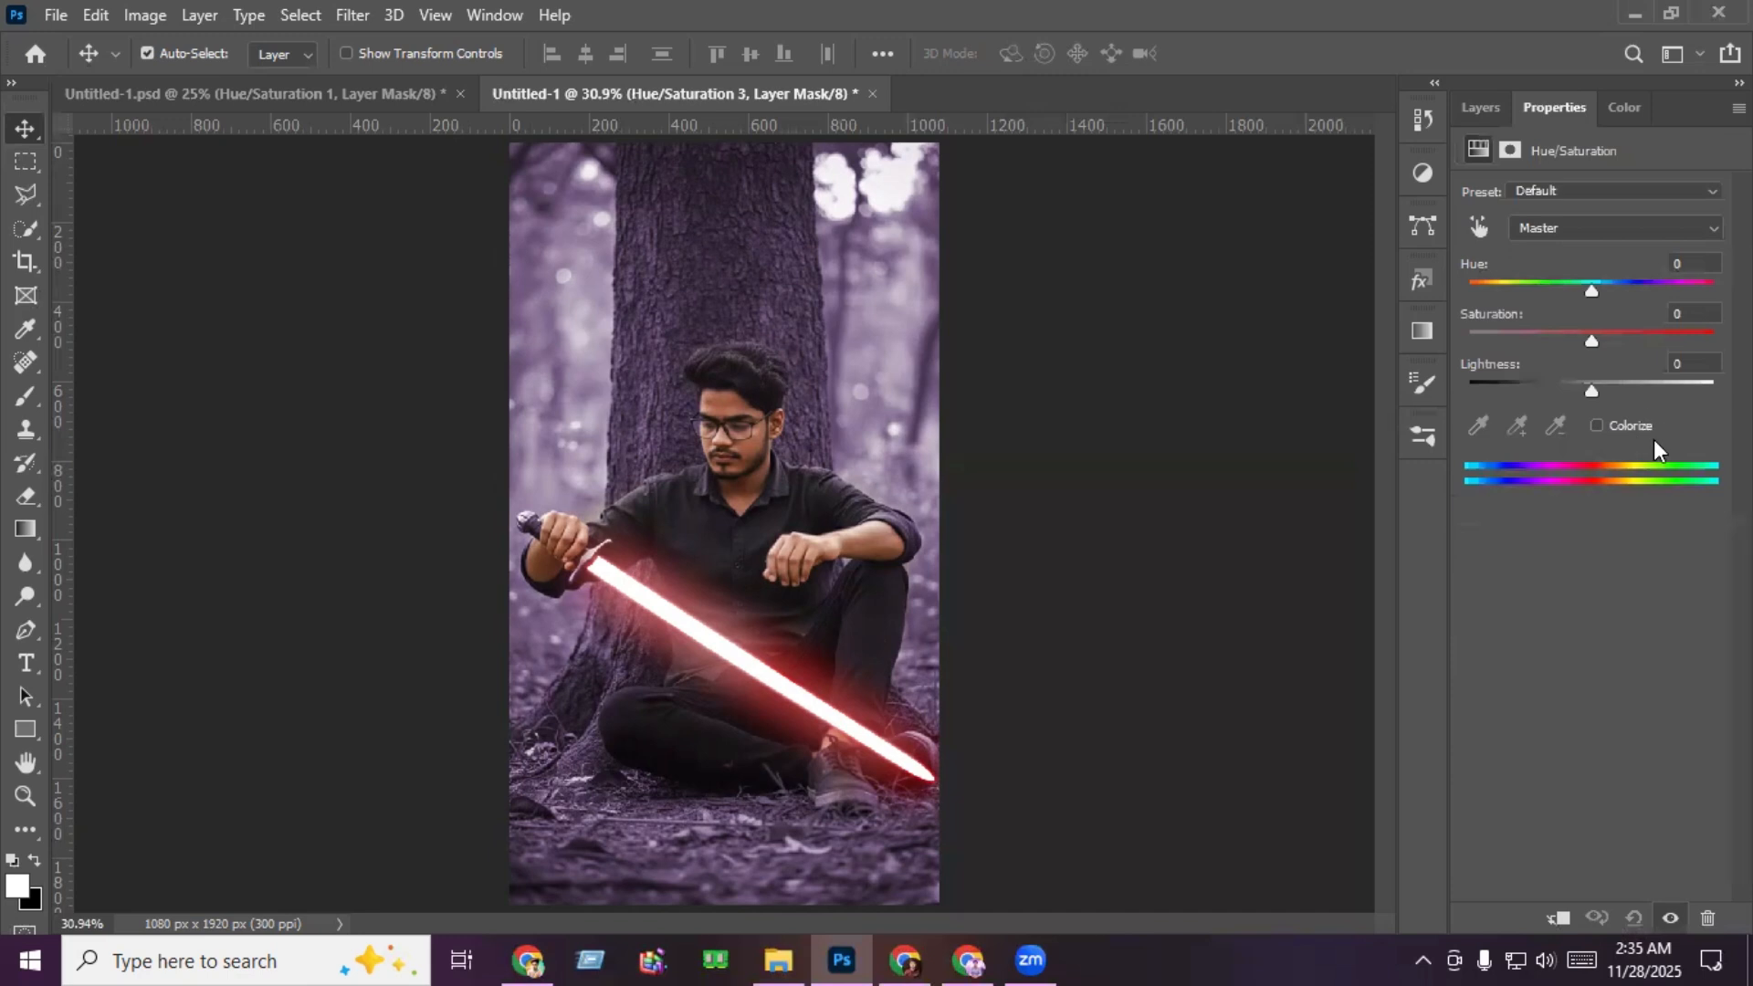
left_click(1596, 426)
left_click_drag(1591, 287, 1625, 291)
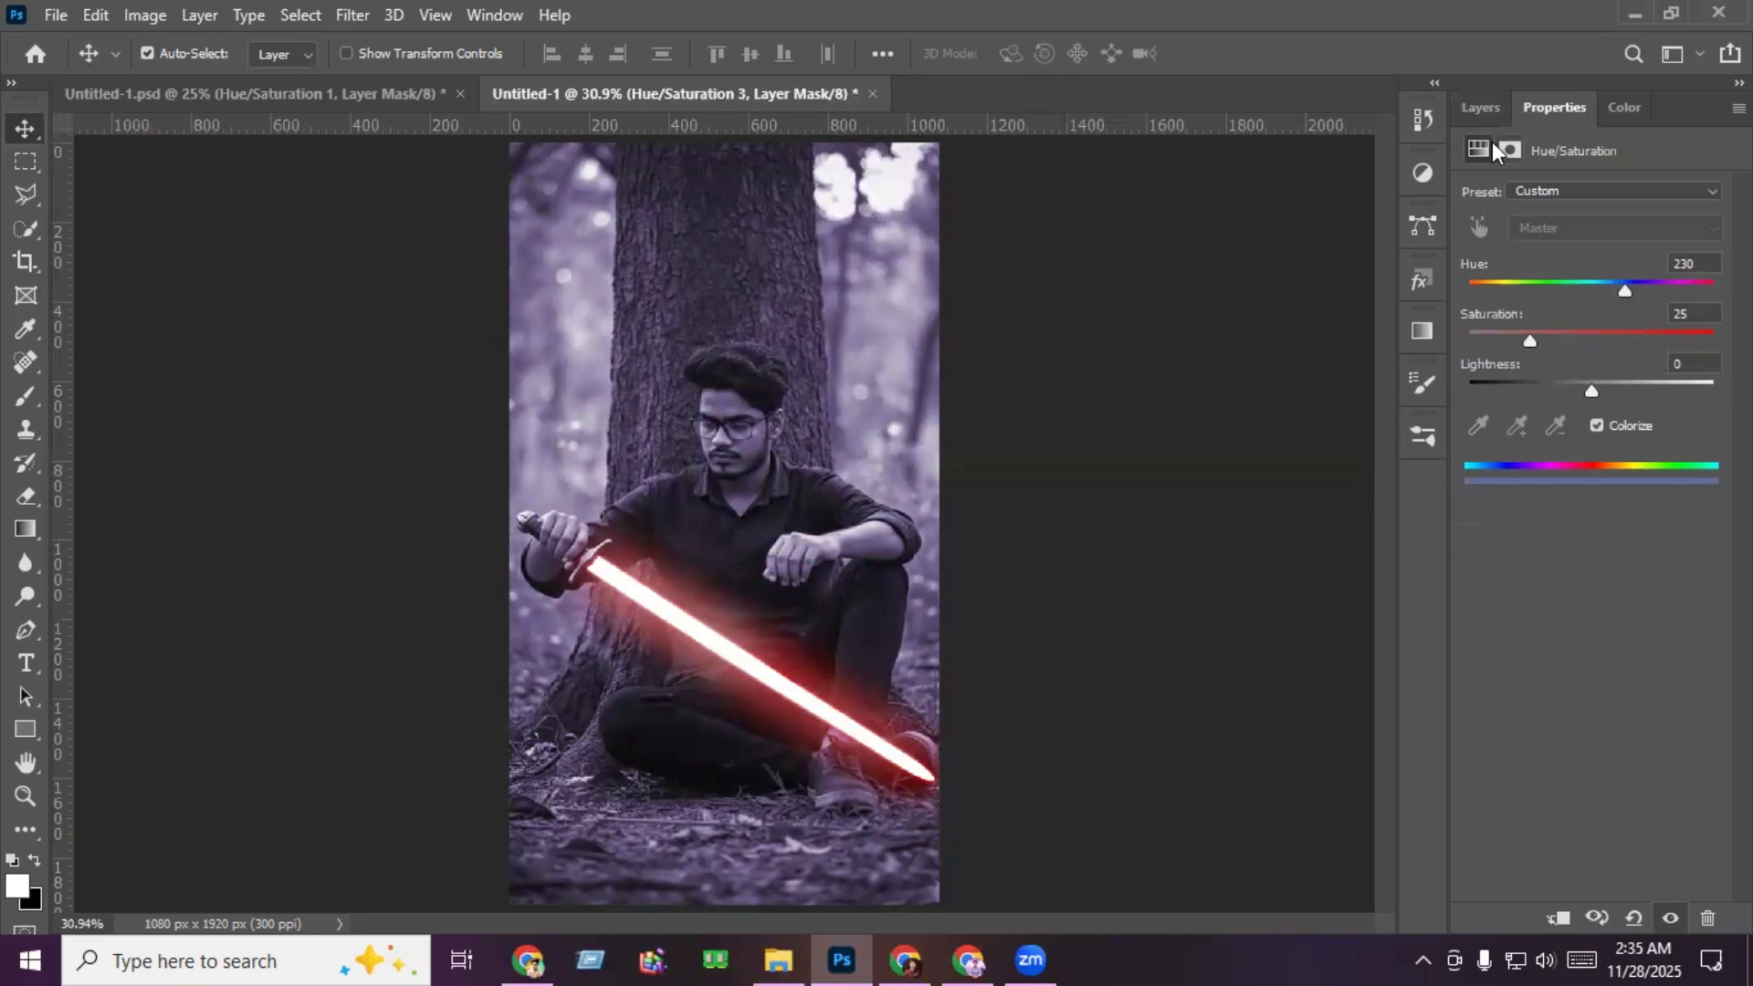
Step: Clip the new Hue/Saturation adjustment in the I 2 group to Layer 2
left_click(1481, 106)
left_click(1681, 554)
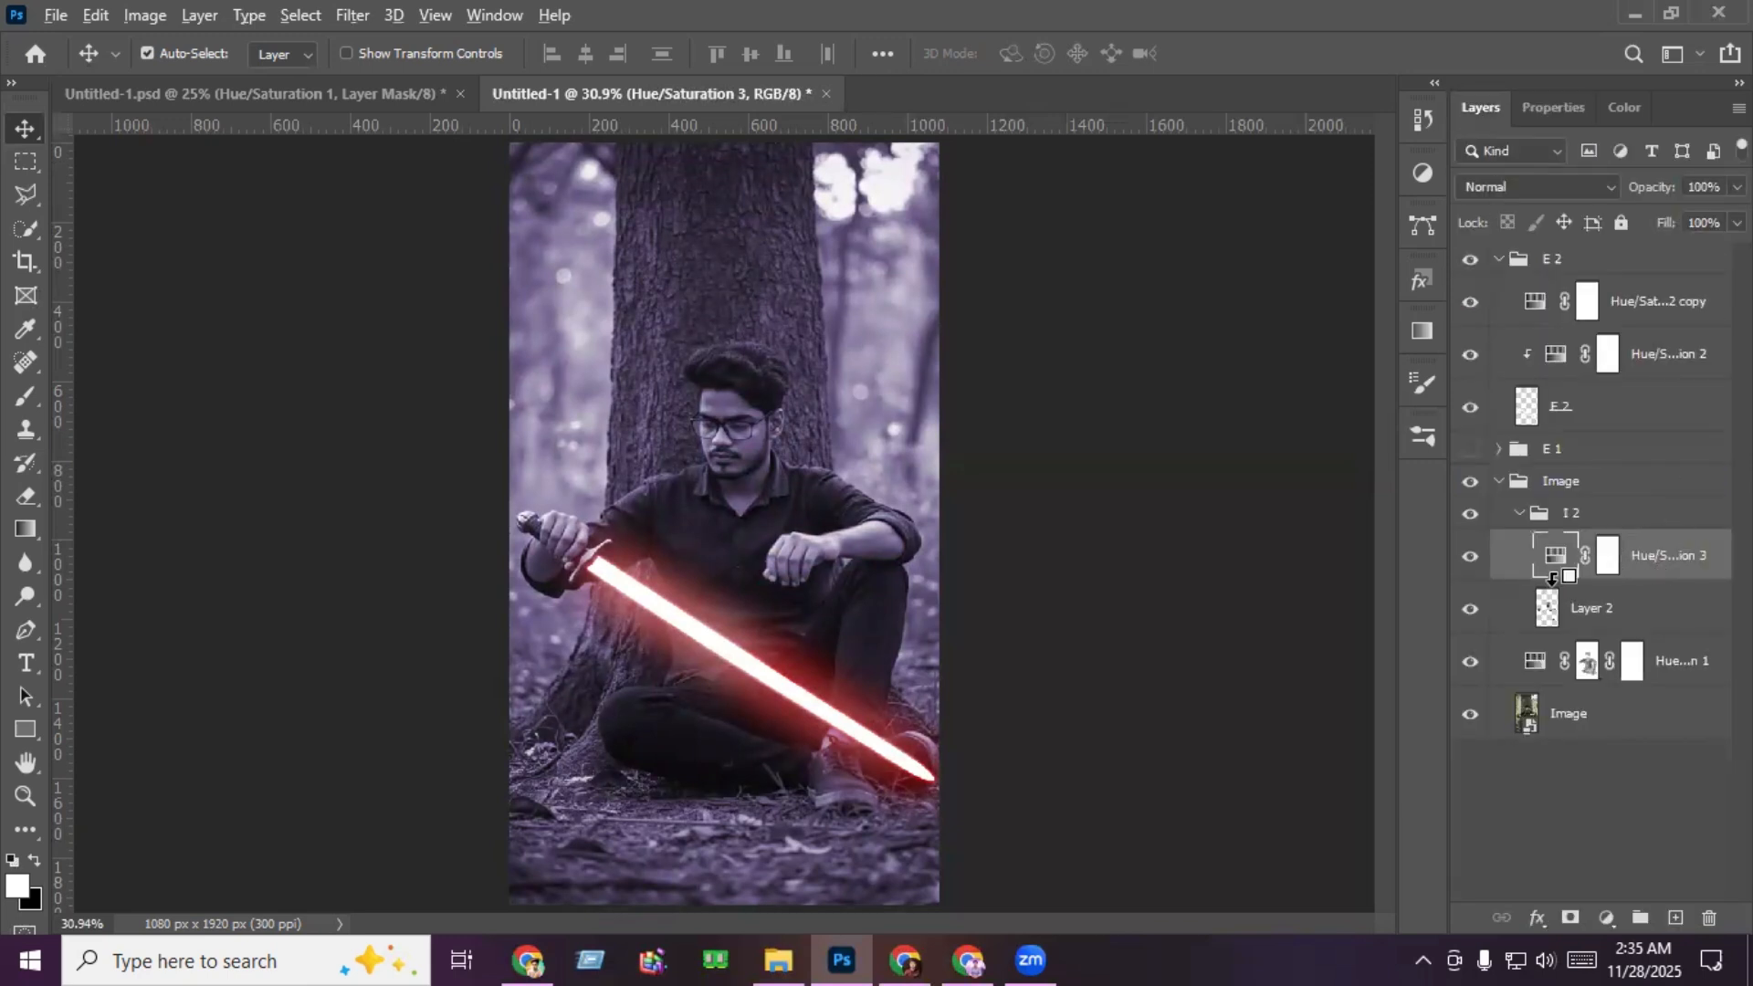
left_click(1552, 578, "alt")
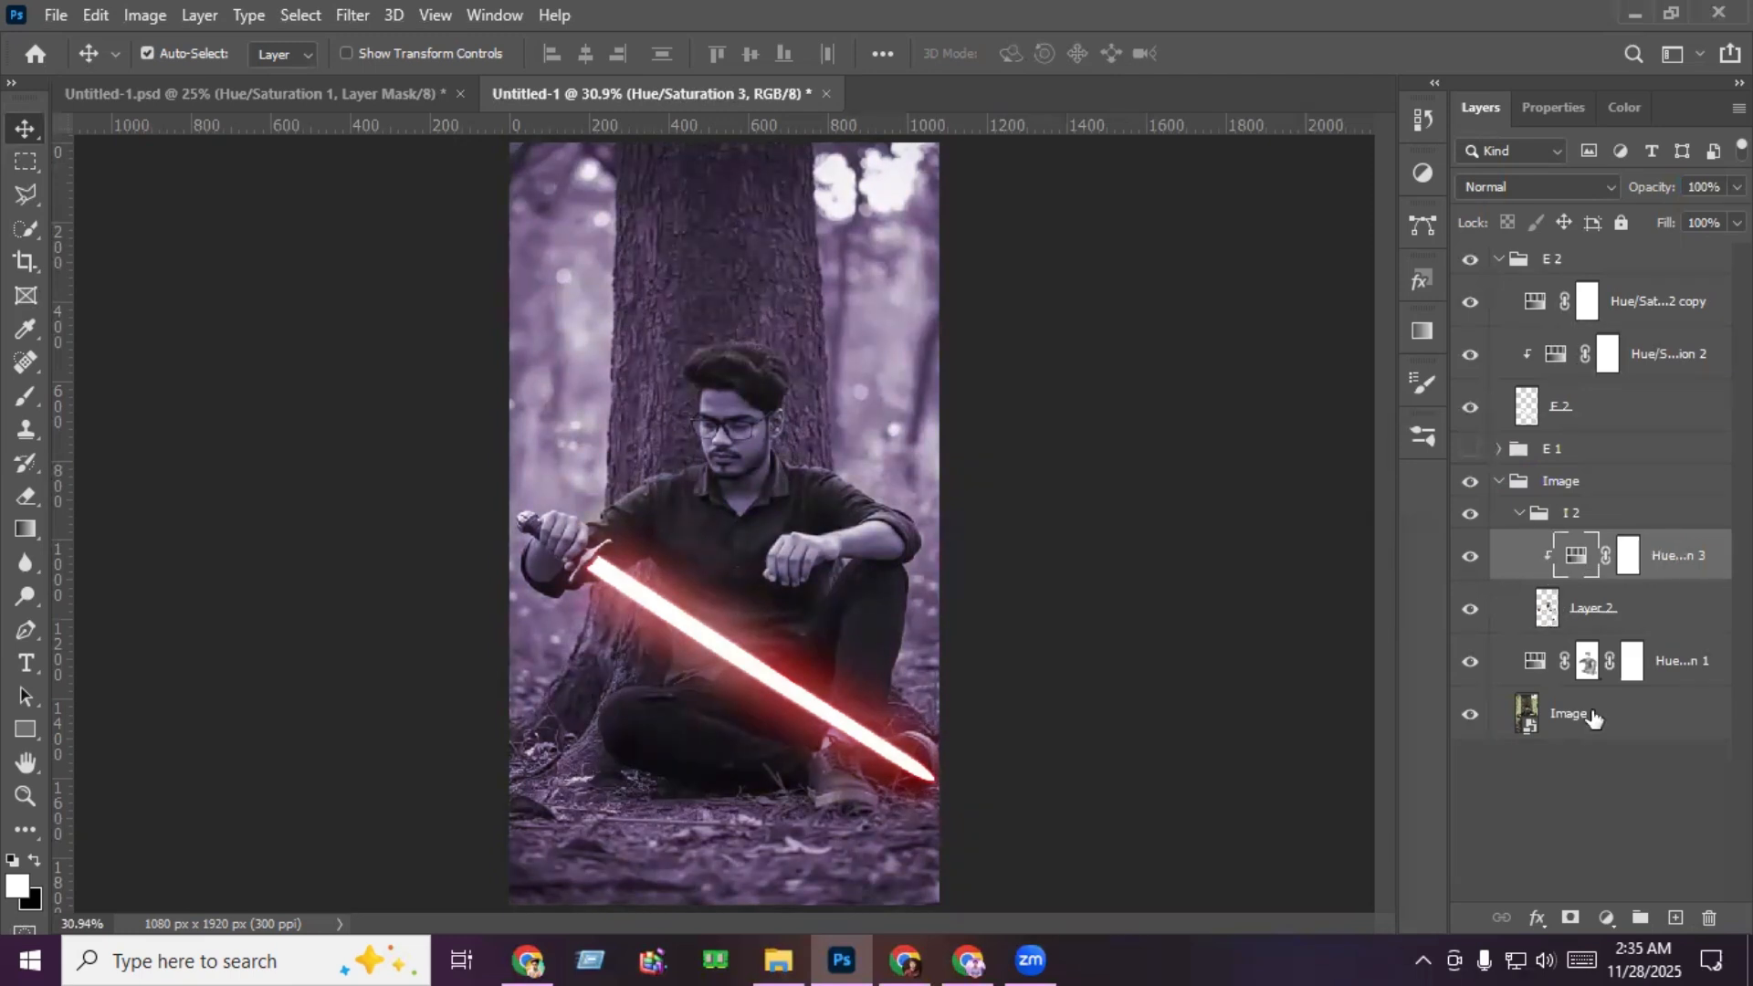
Step: Set the opacity of the Hue/Saturation adjustment clipped to Layer 2 to 50%
left_click(1737, 186)
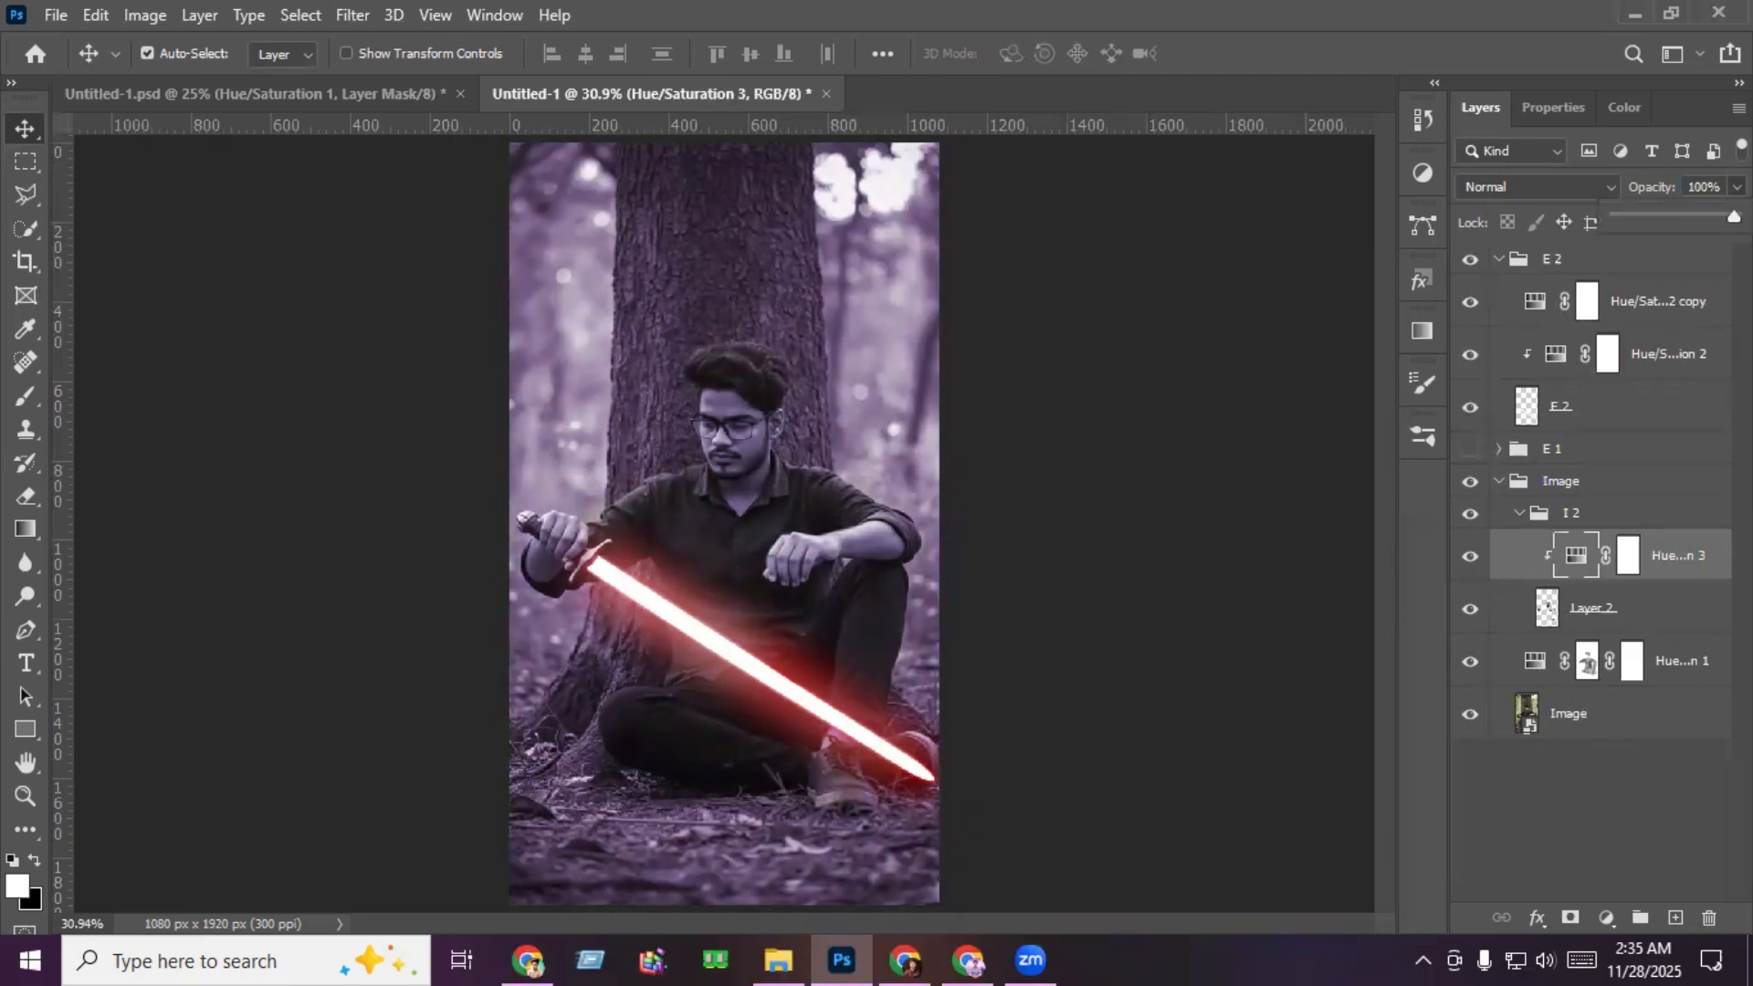
left_click_drag(1664, 213, 1636, 217)
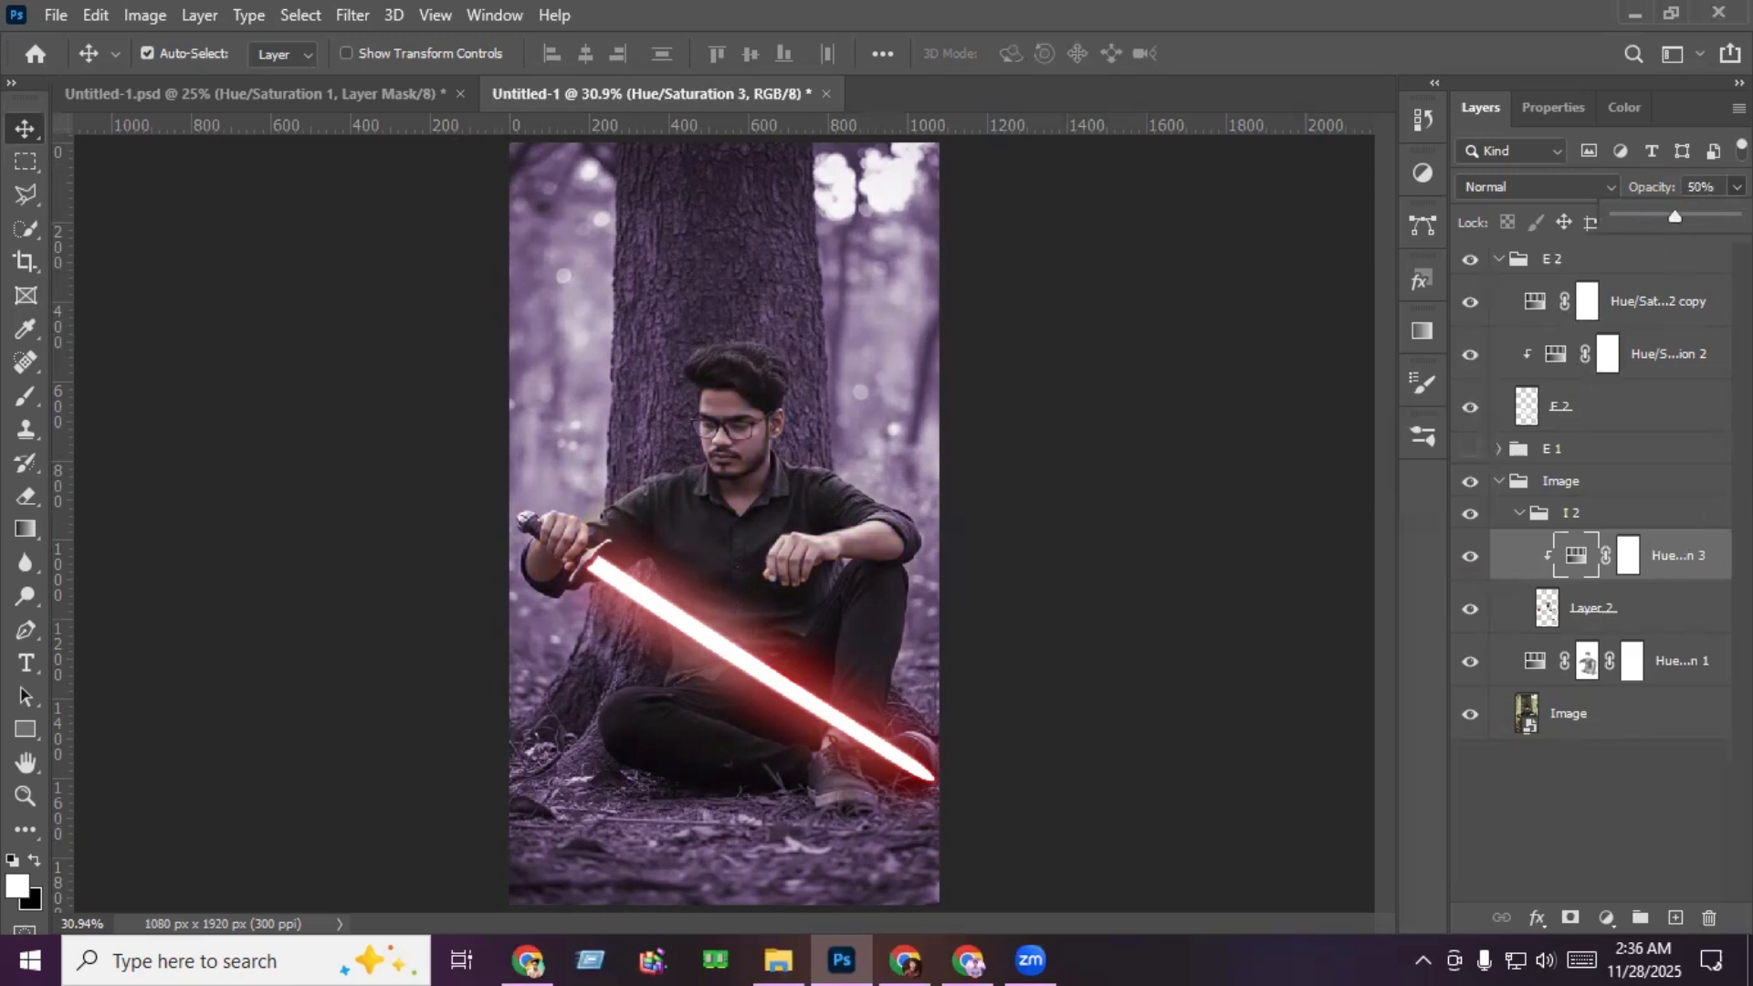
left_click(1674, 568)
Step: Apply the Camera Raw filter to Layer 2 with exposure +0.20 and texture +50
left_click(1618, 619)
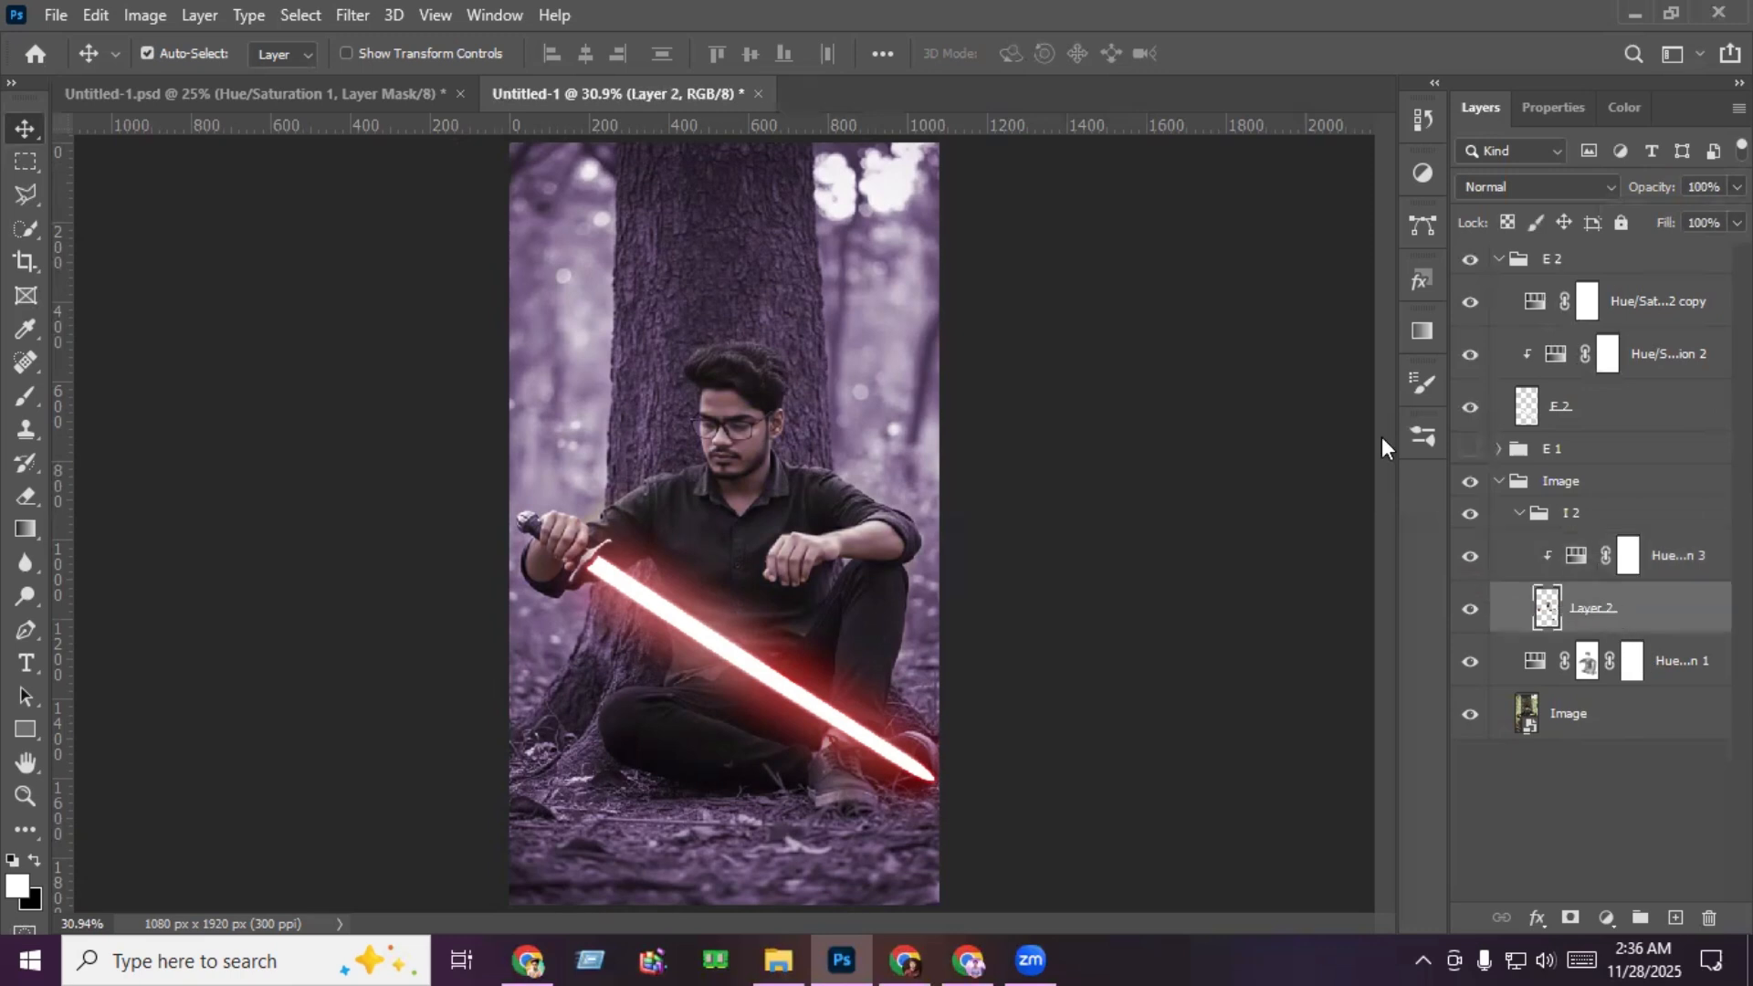
left_click(356, 15)
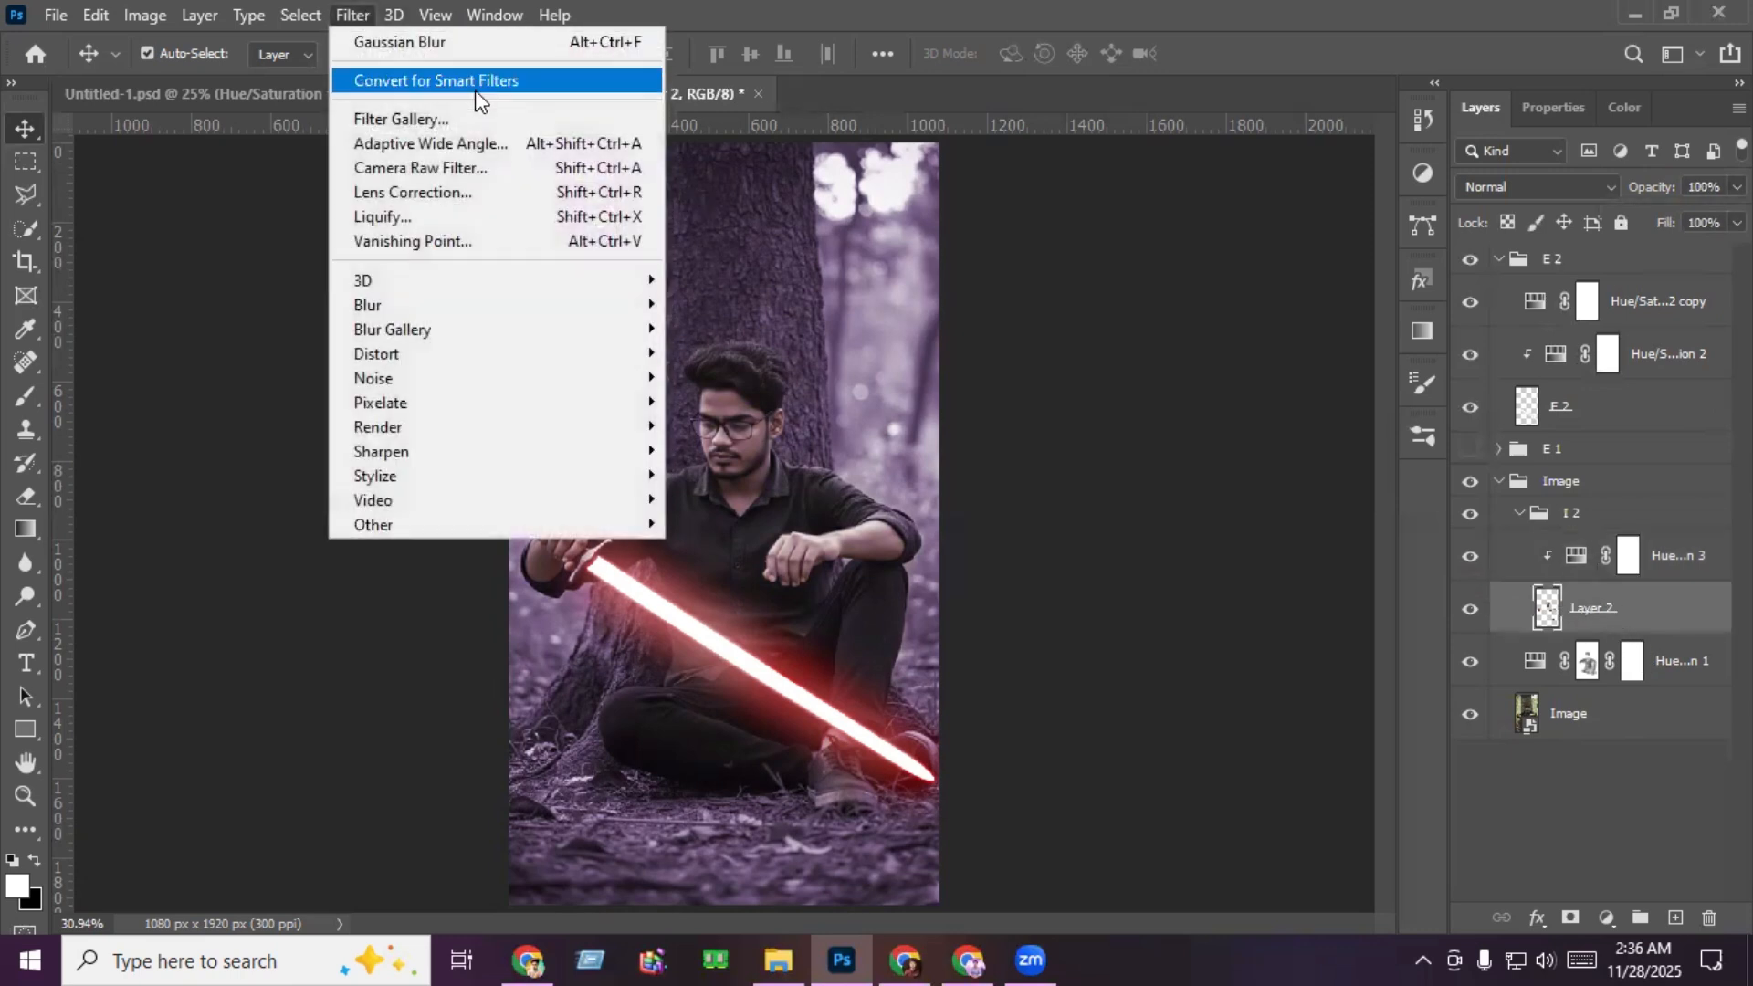
left_click(485, 168)
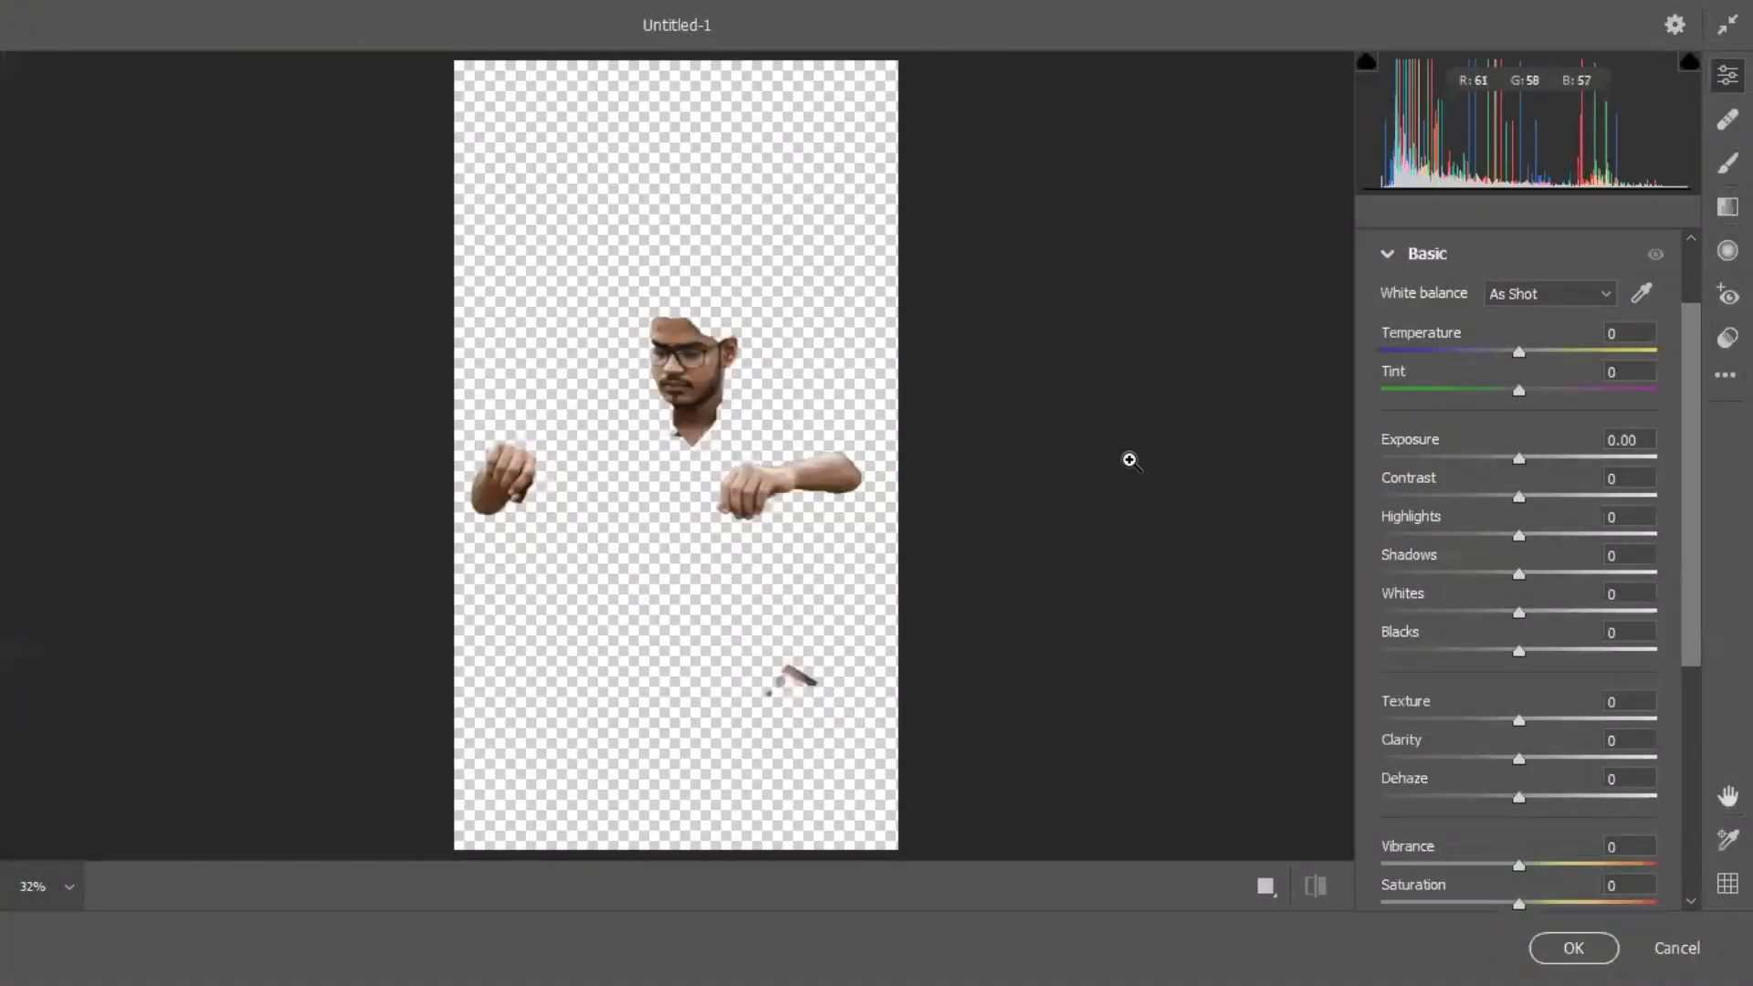
left_click_drag(1521, 457, 1525, 458)
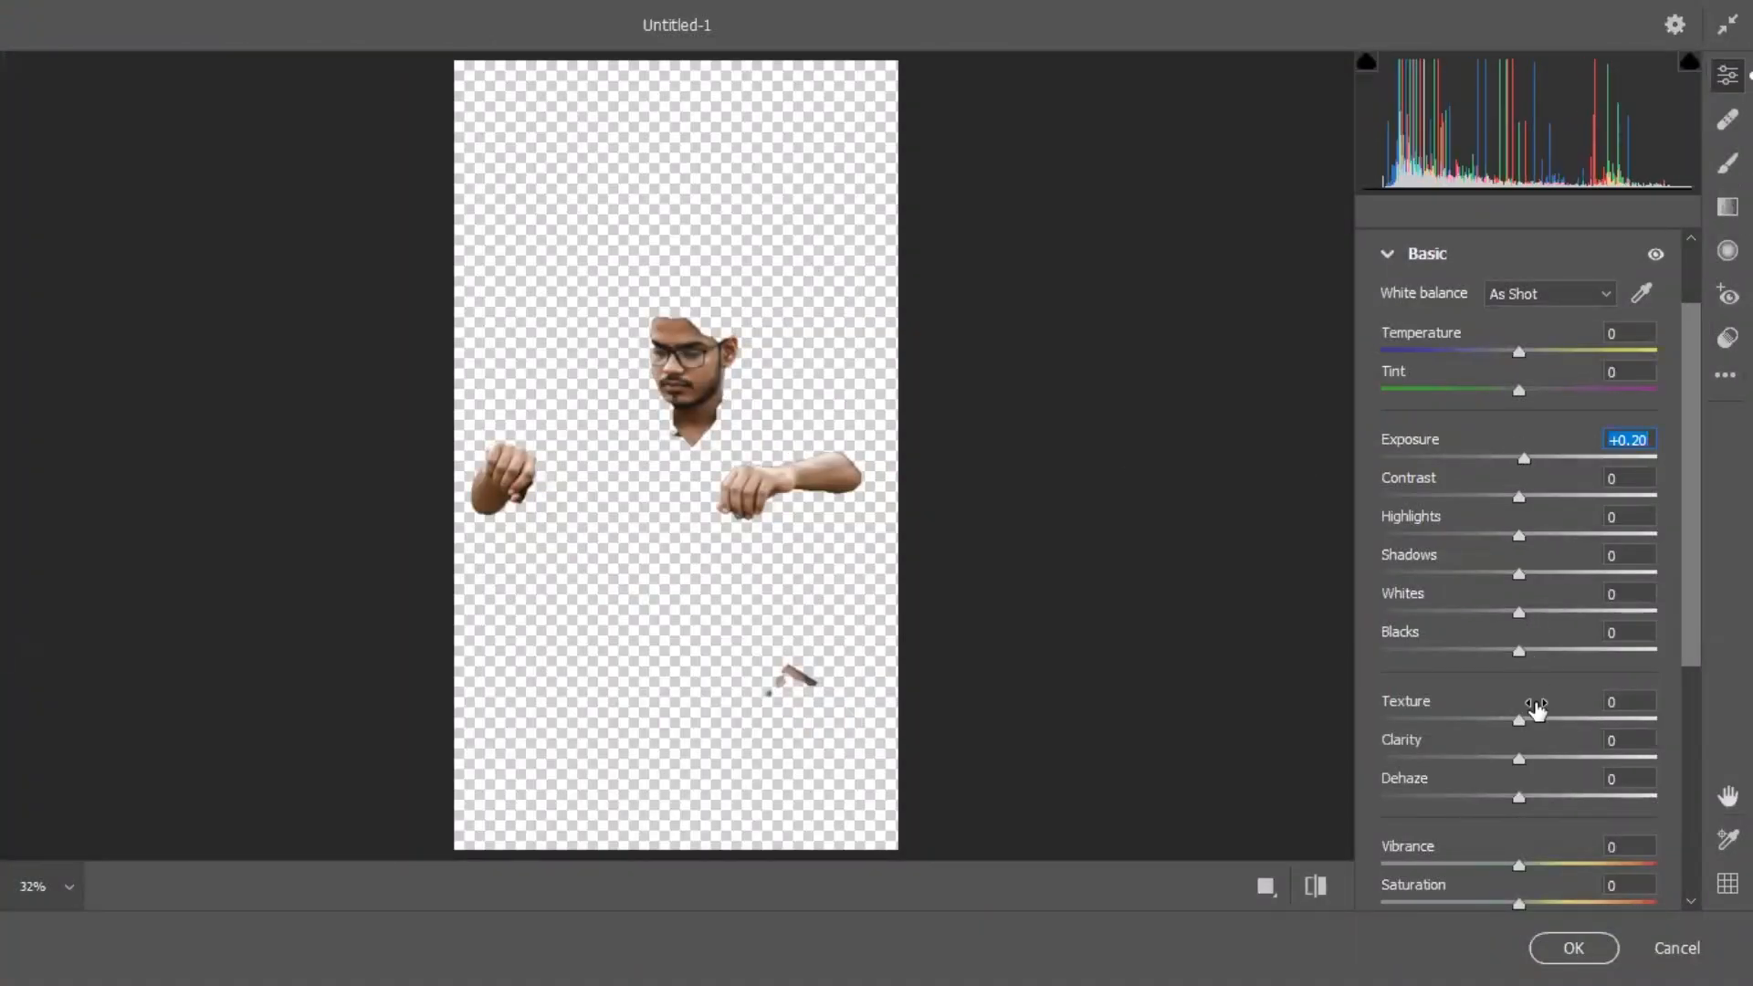
left_click_drag(1522, 724, 1589, 720)
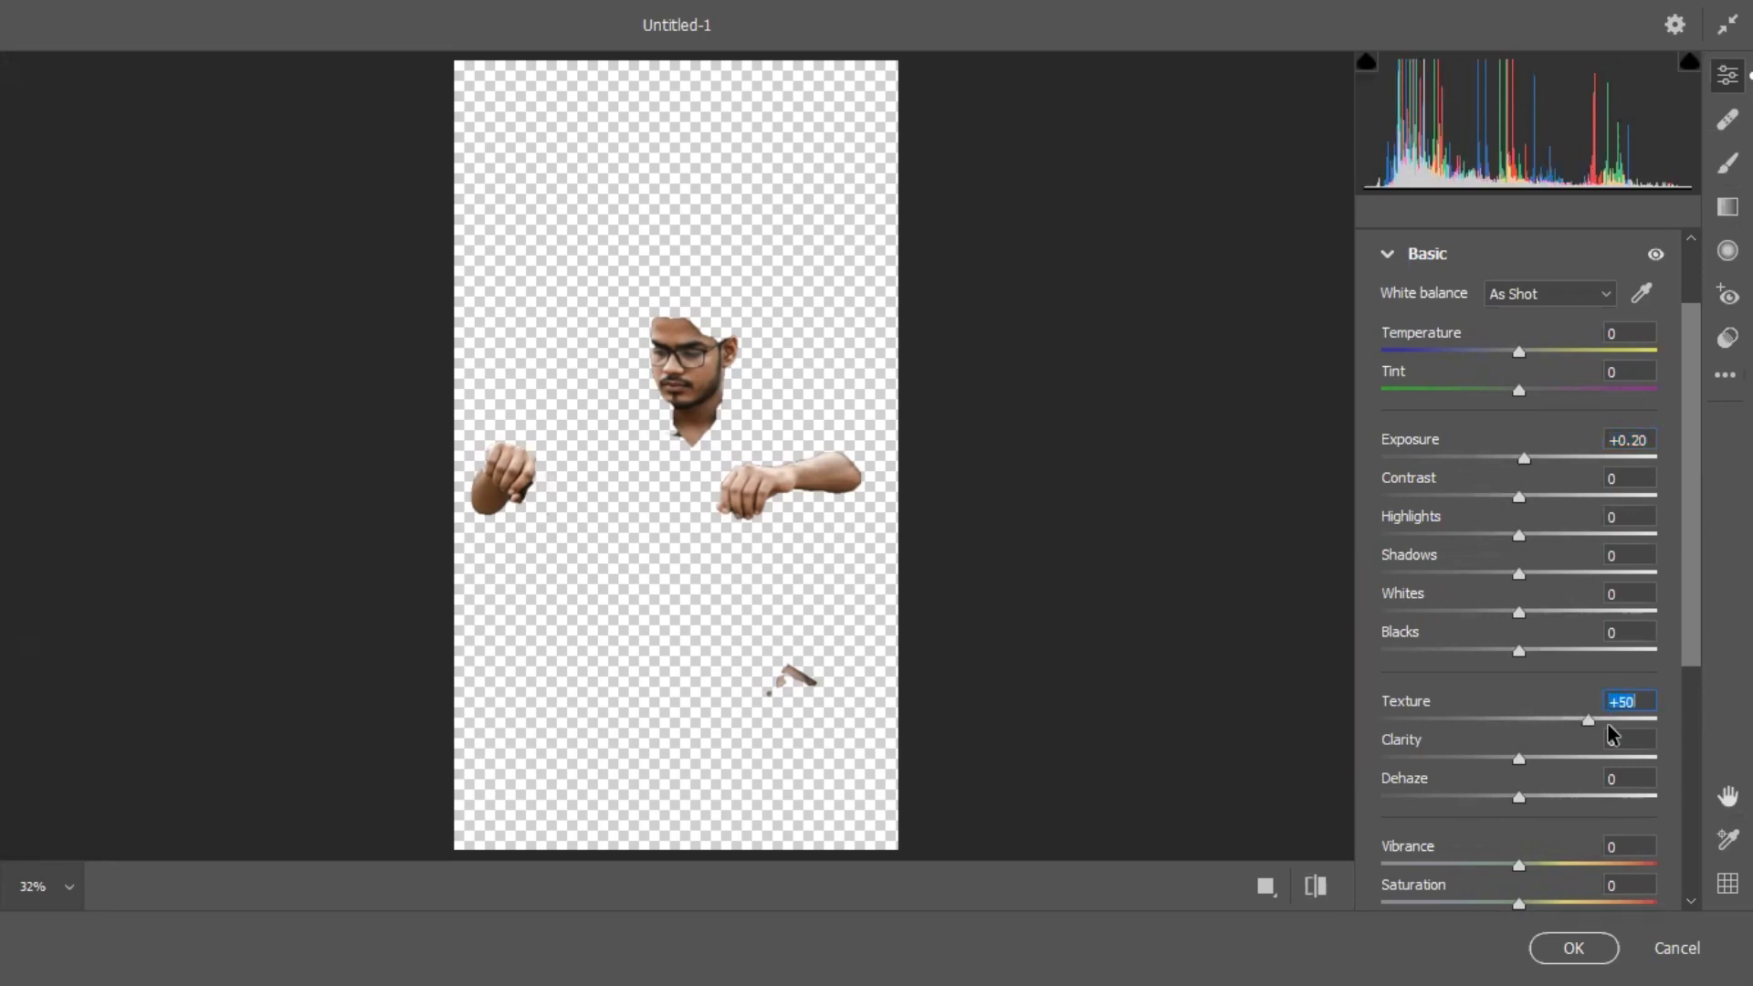
scroll(1603, 623, "down", 2)
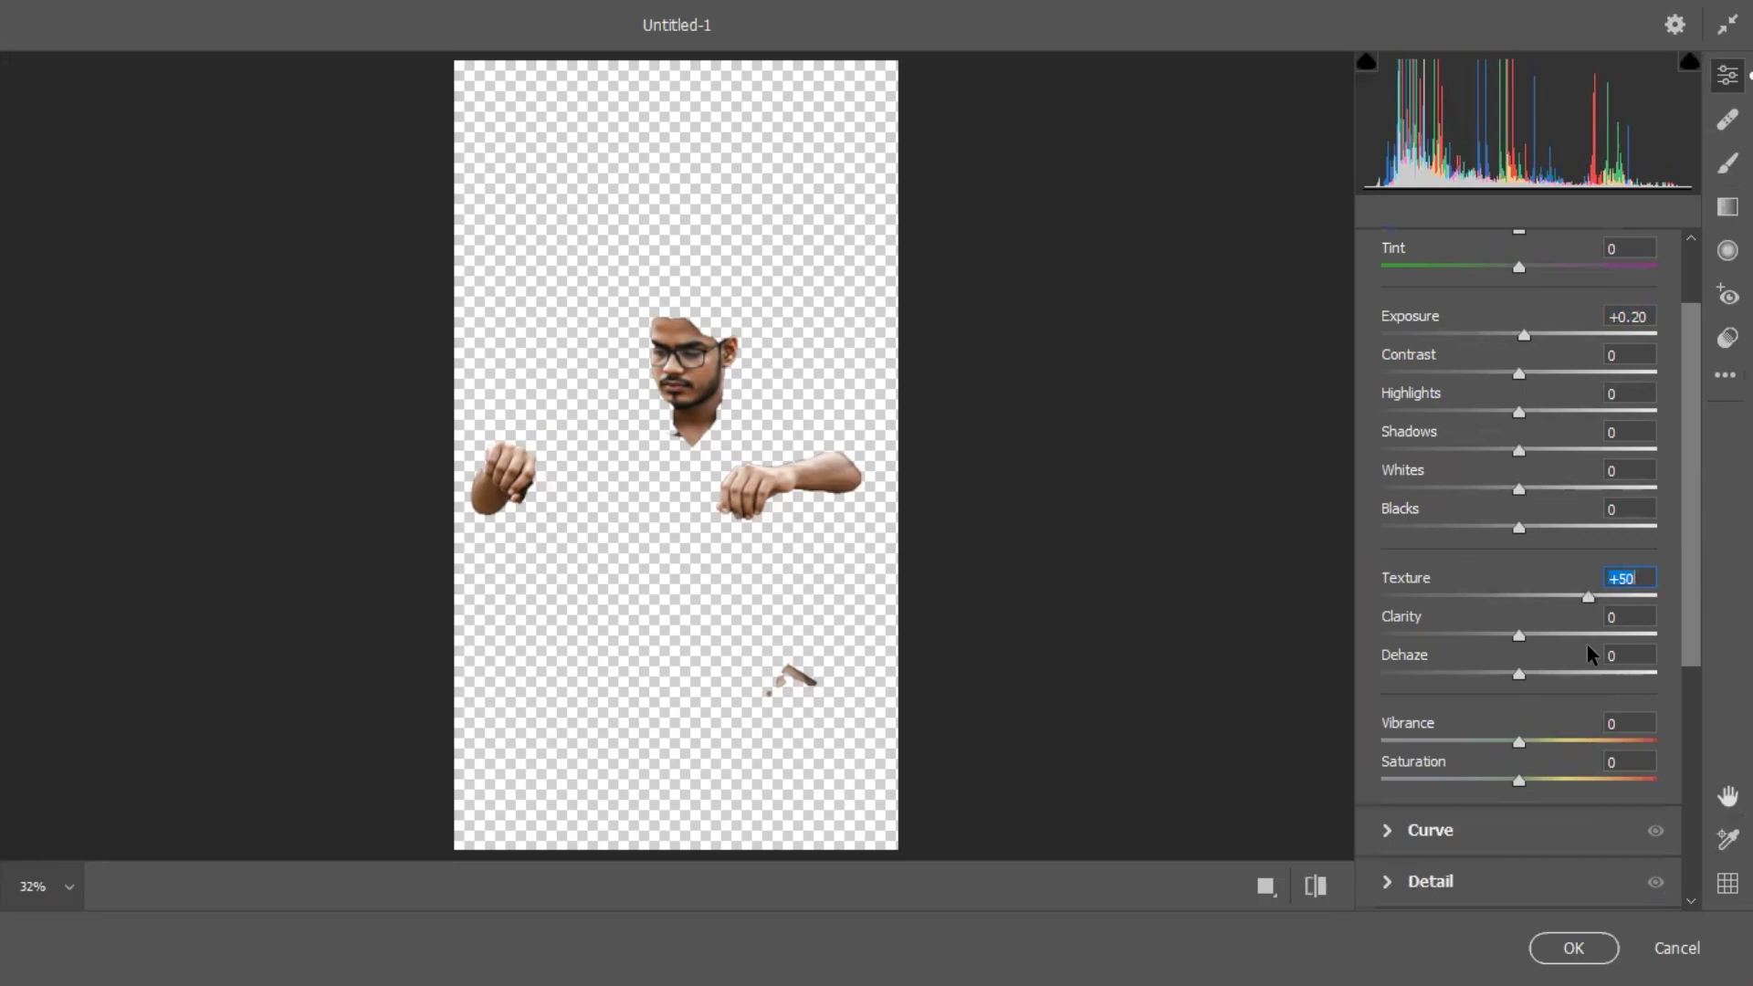
left_click(1589, 940)
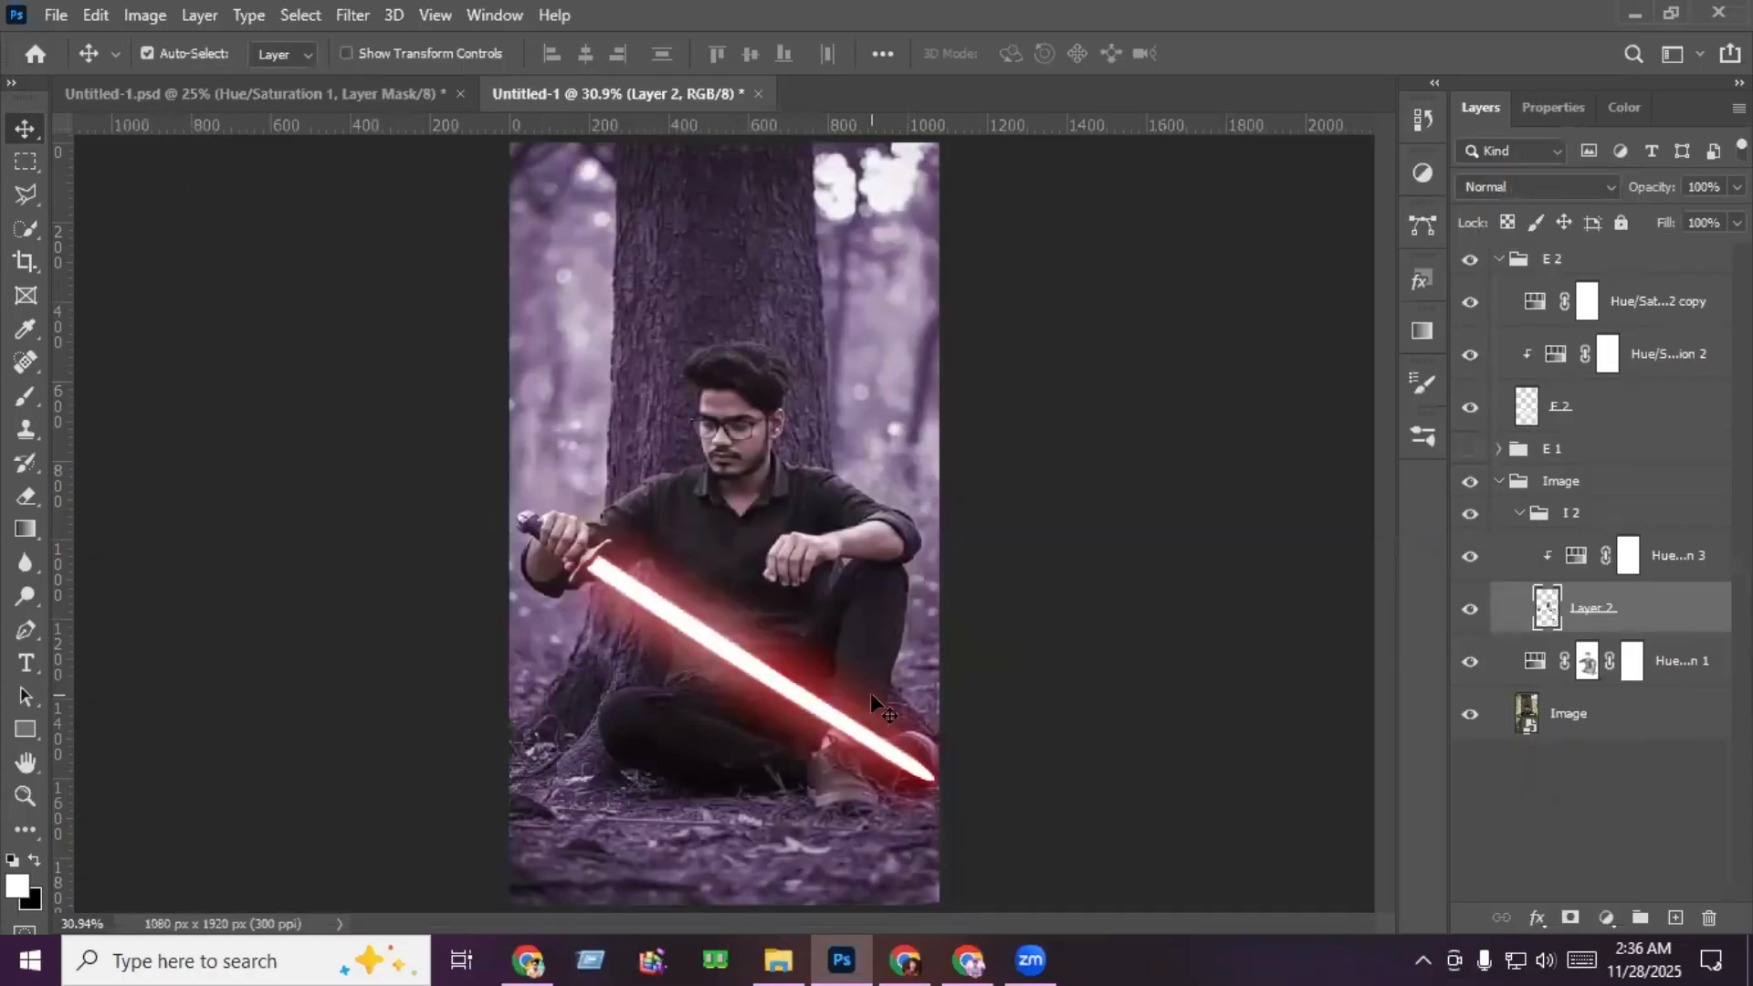
Step: Apply the Camera Raw filter to the Image layer with vignetting at -39
left_click(1607, 722)
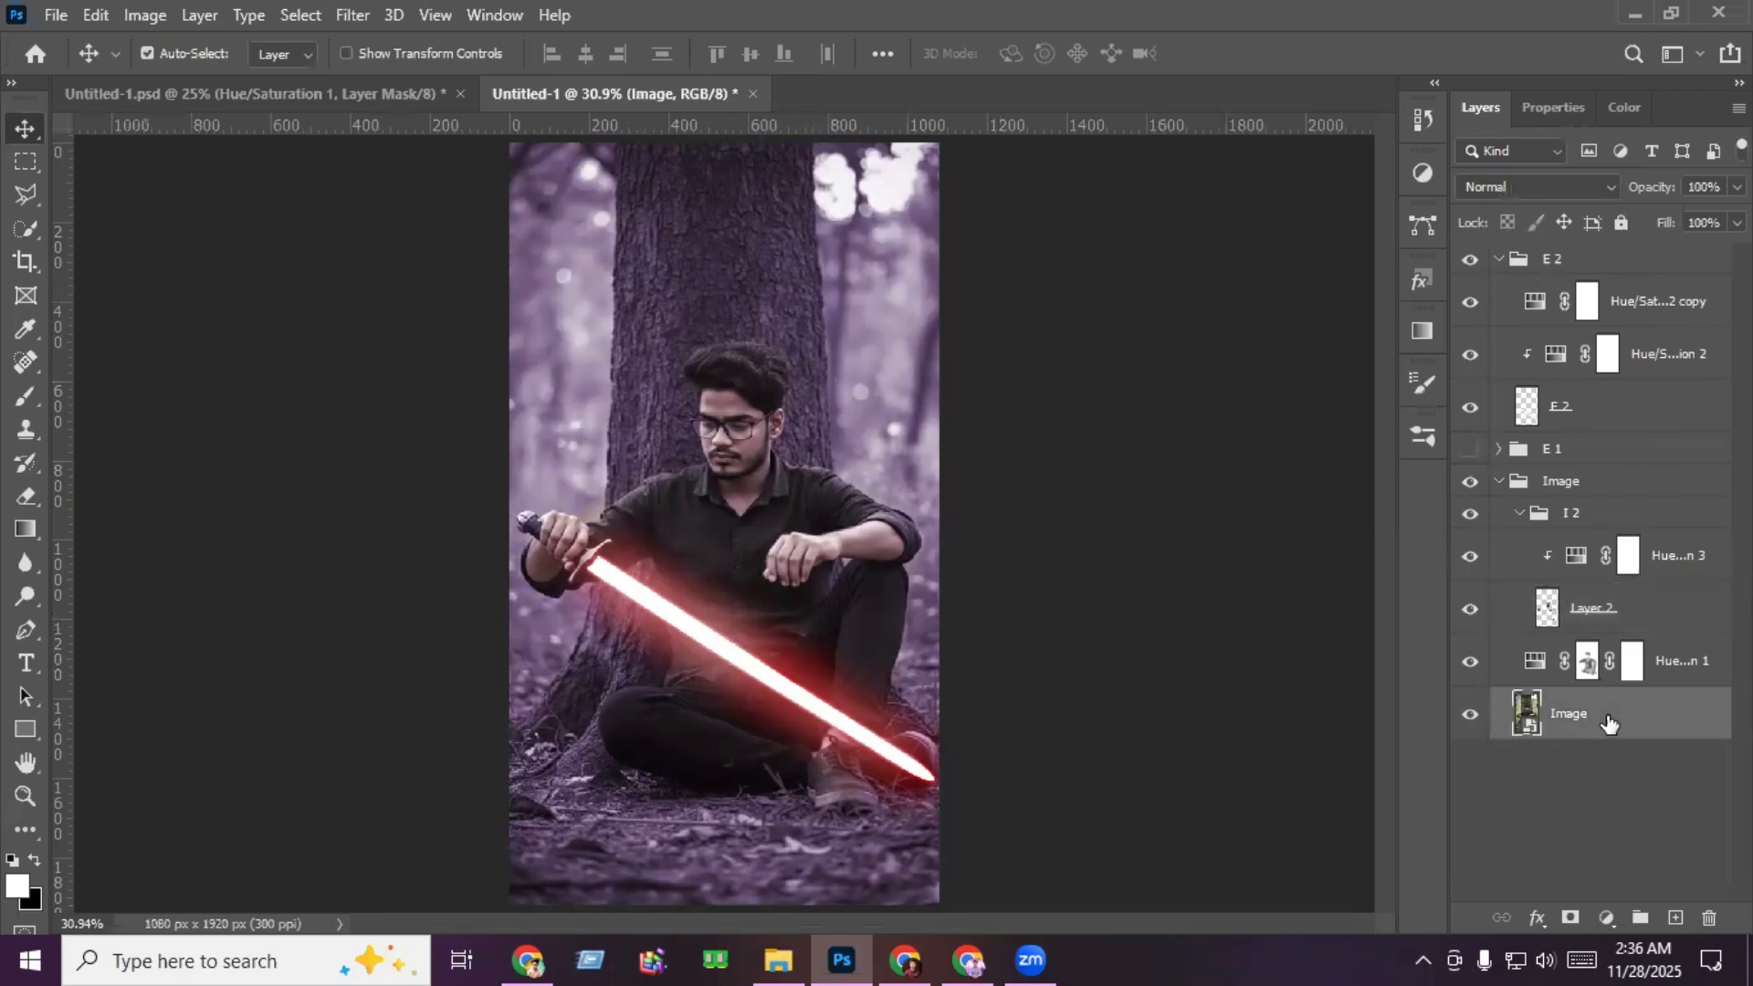
left_click(345, 14)
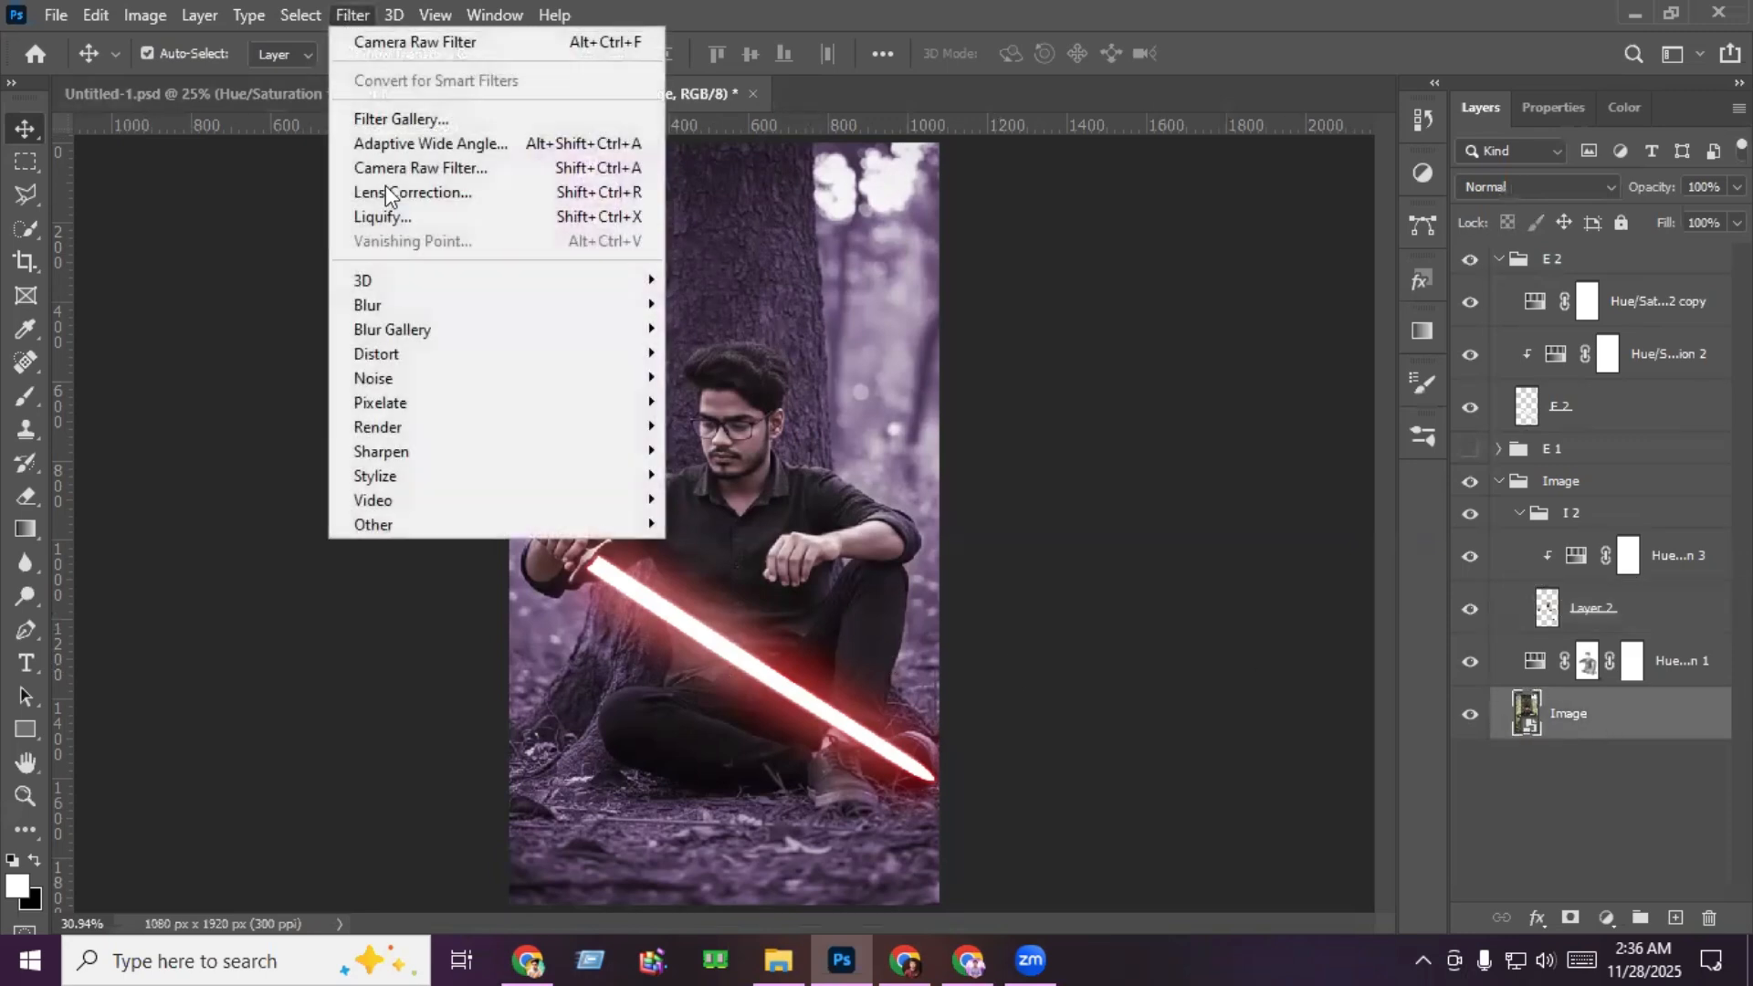
left_click(433, 167)
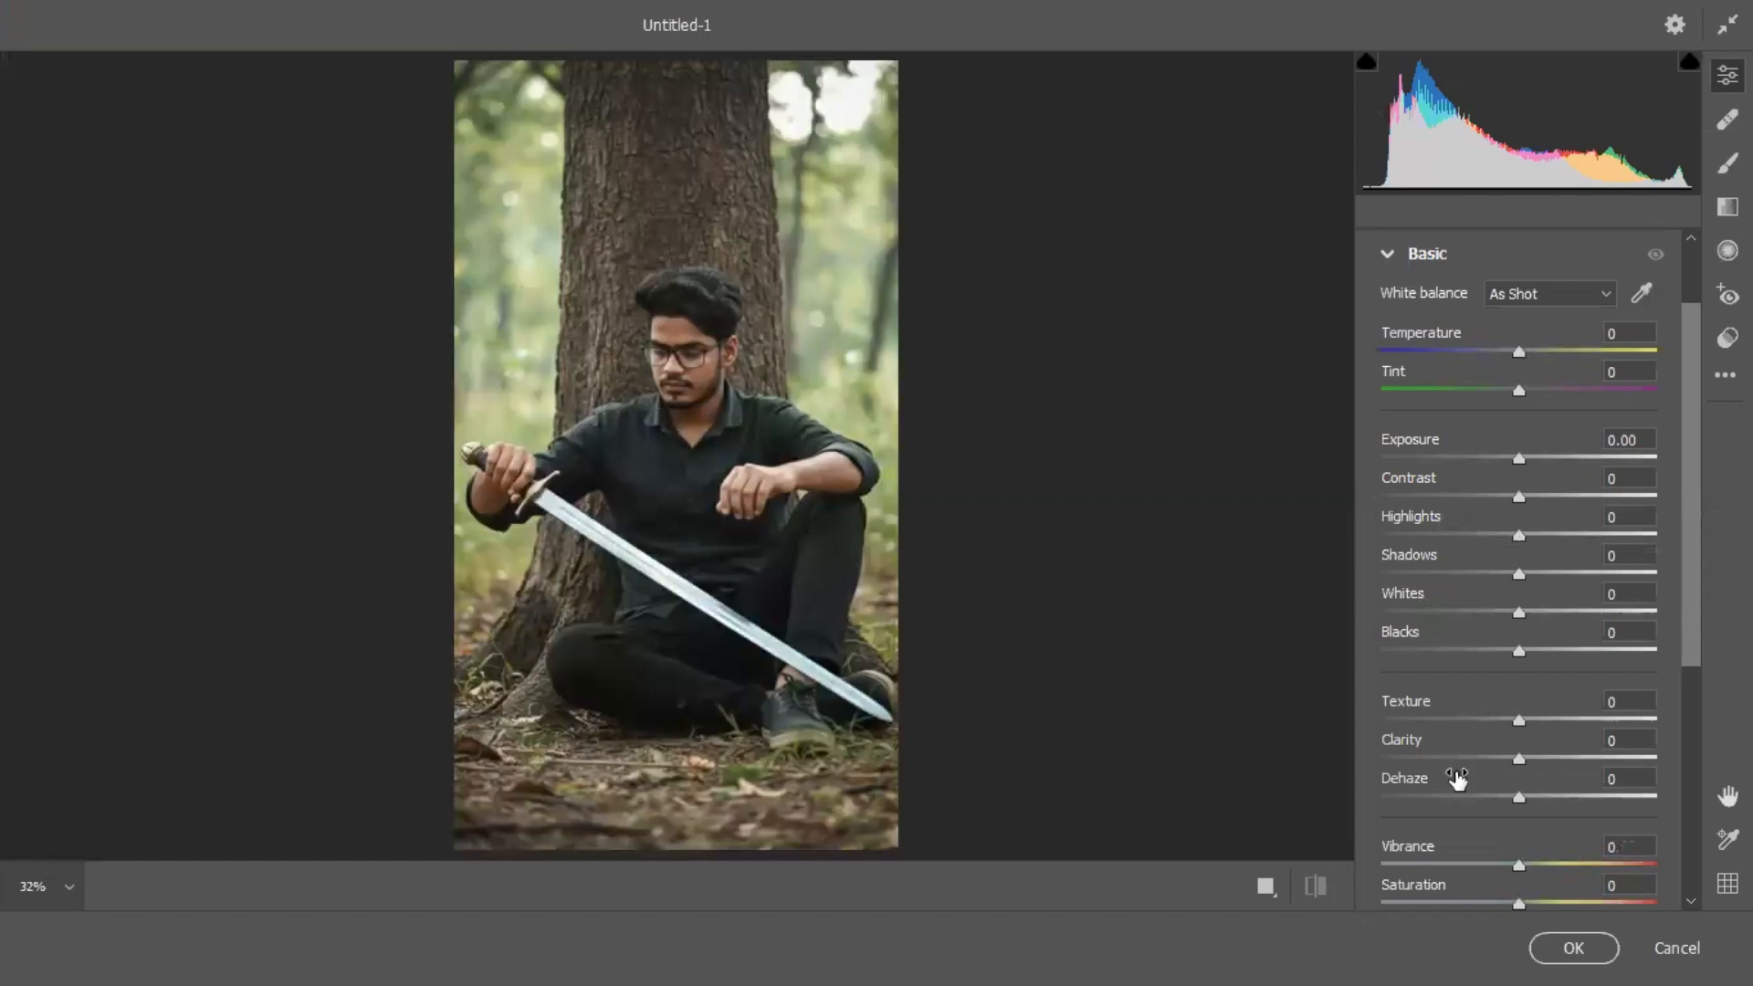
scroll(1527, 738, "up", 1)
scroll(1525, 739, "down", 2)
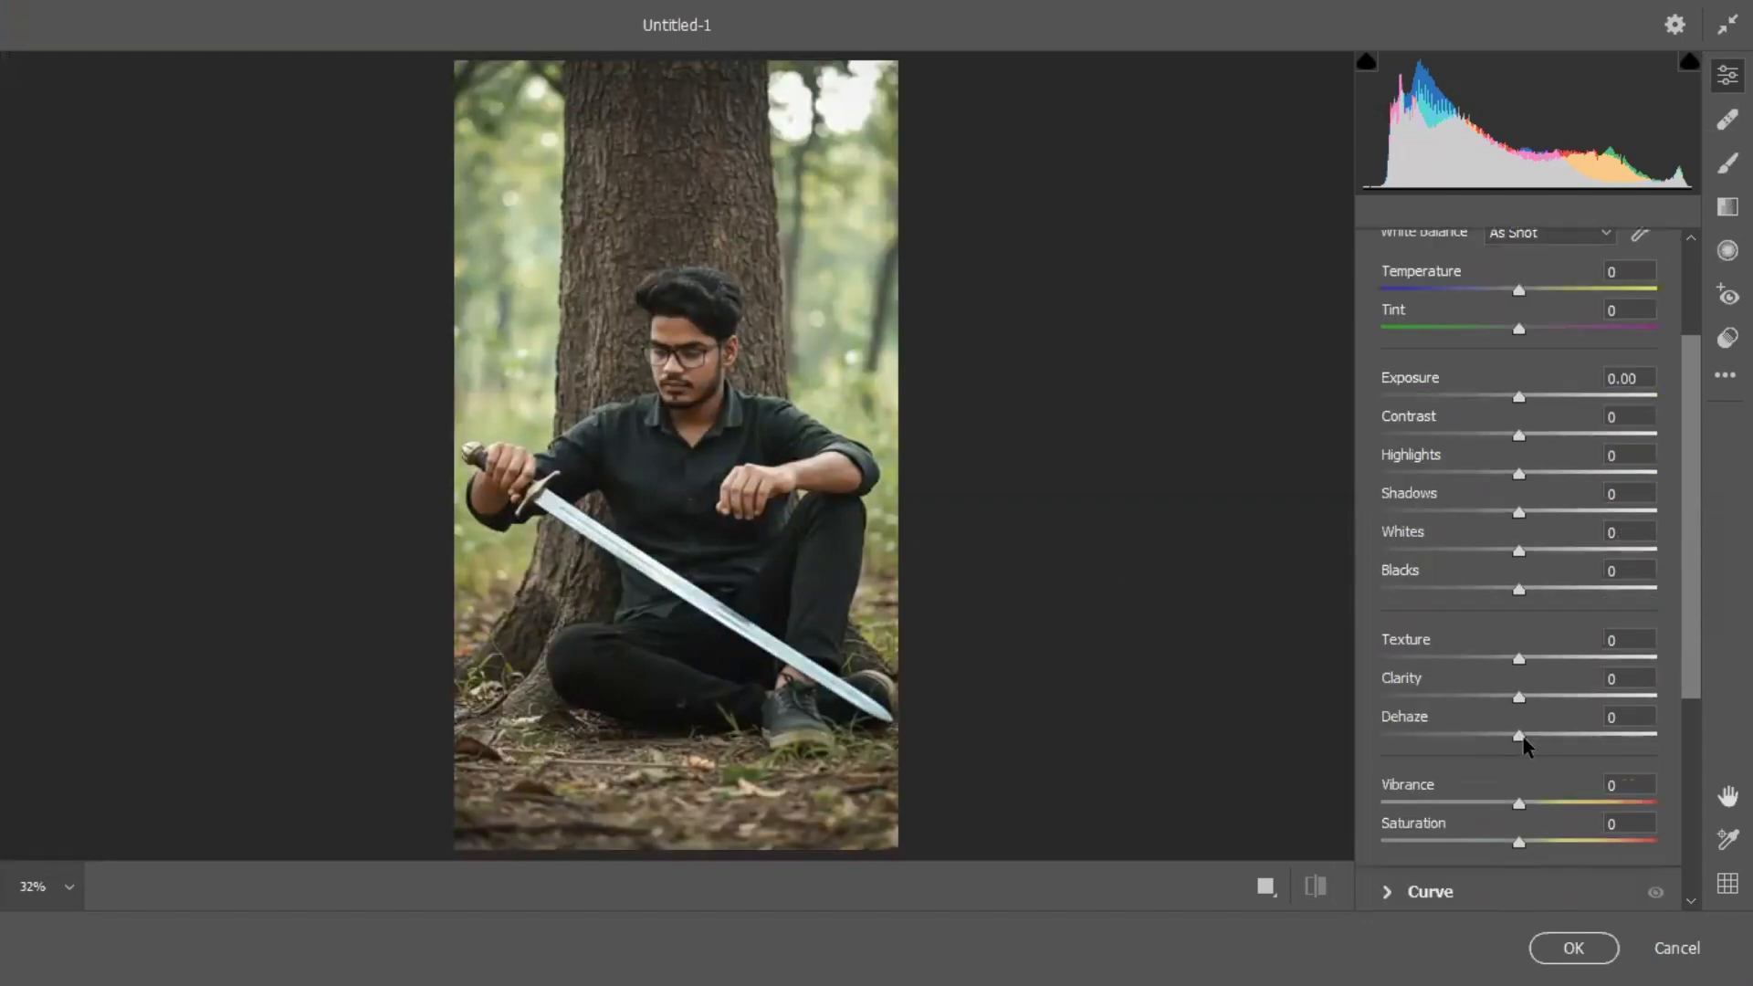
scroll(1523, 744, "down", 4)
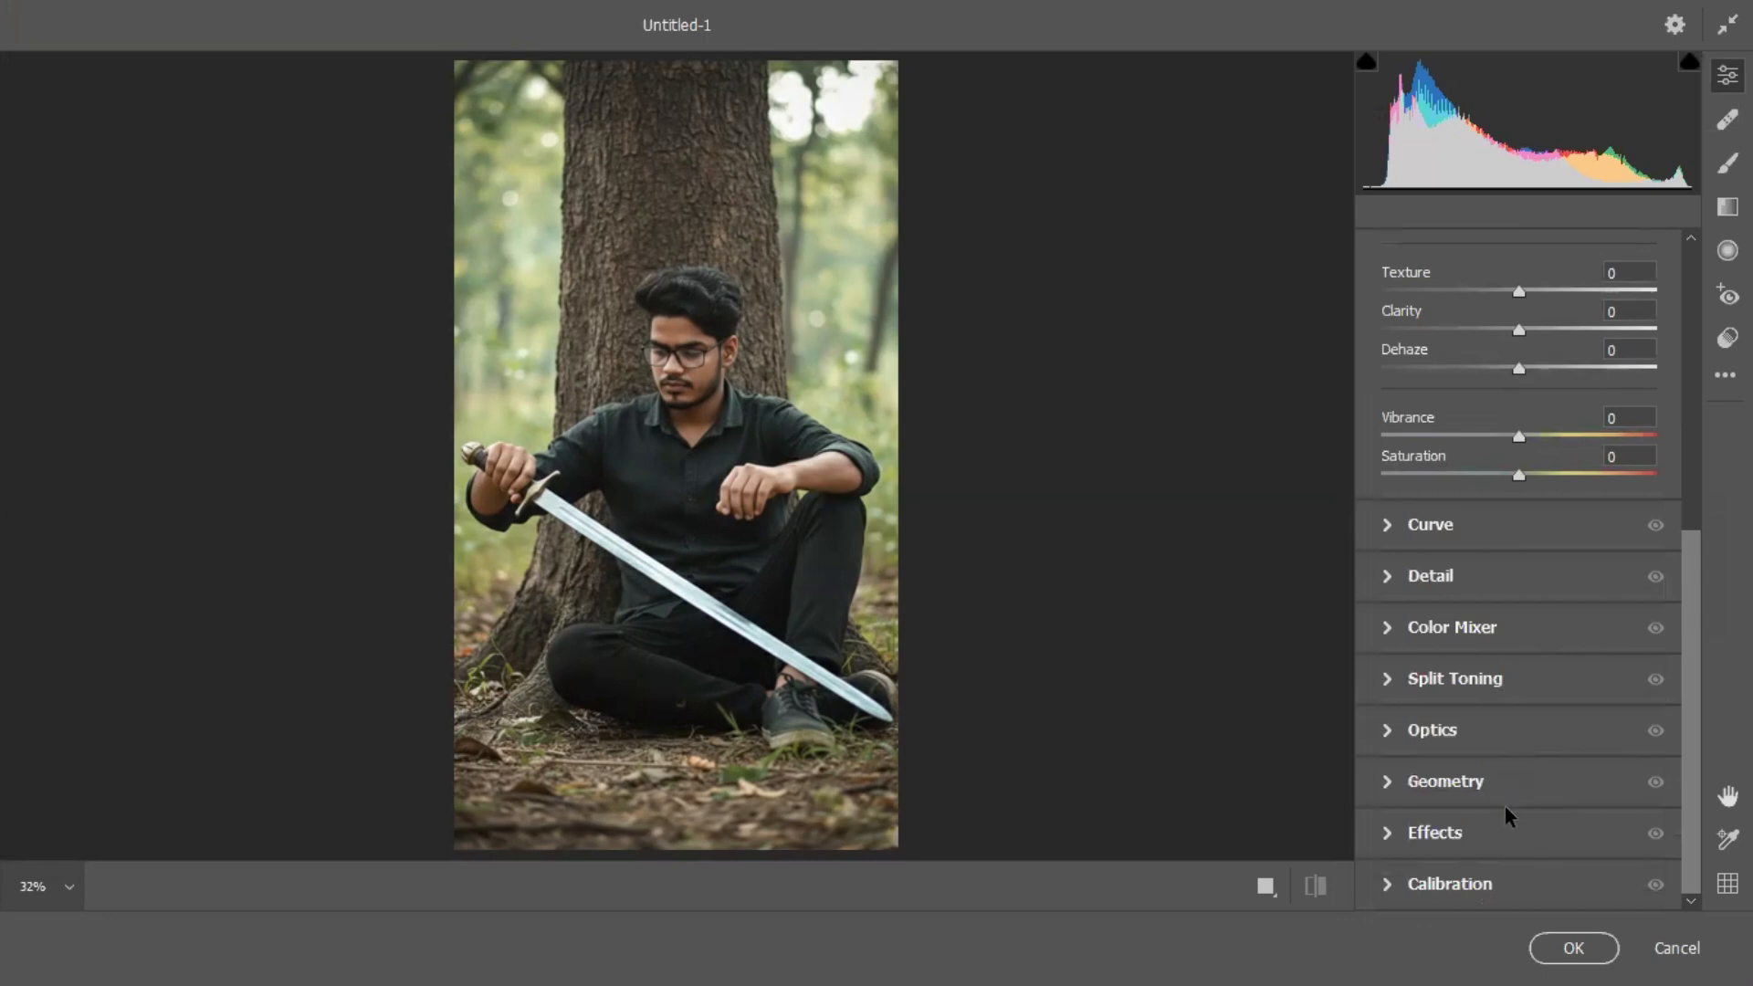
left_click(1471, 833)
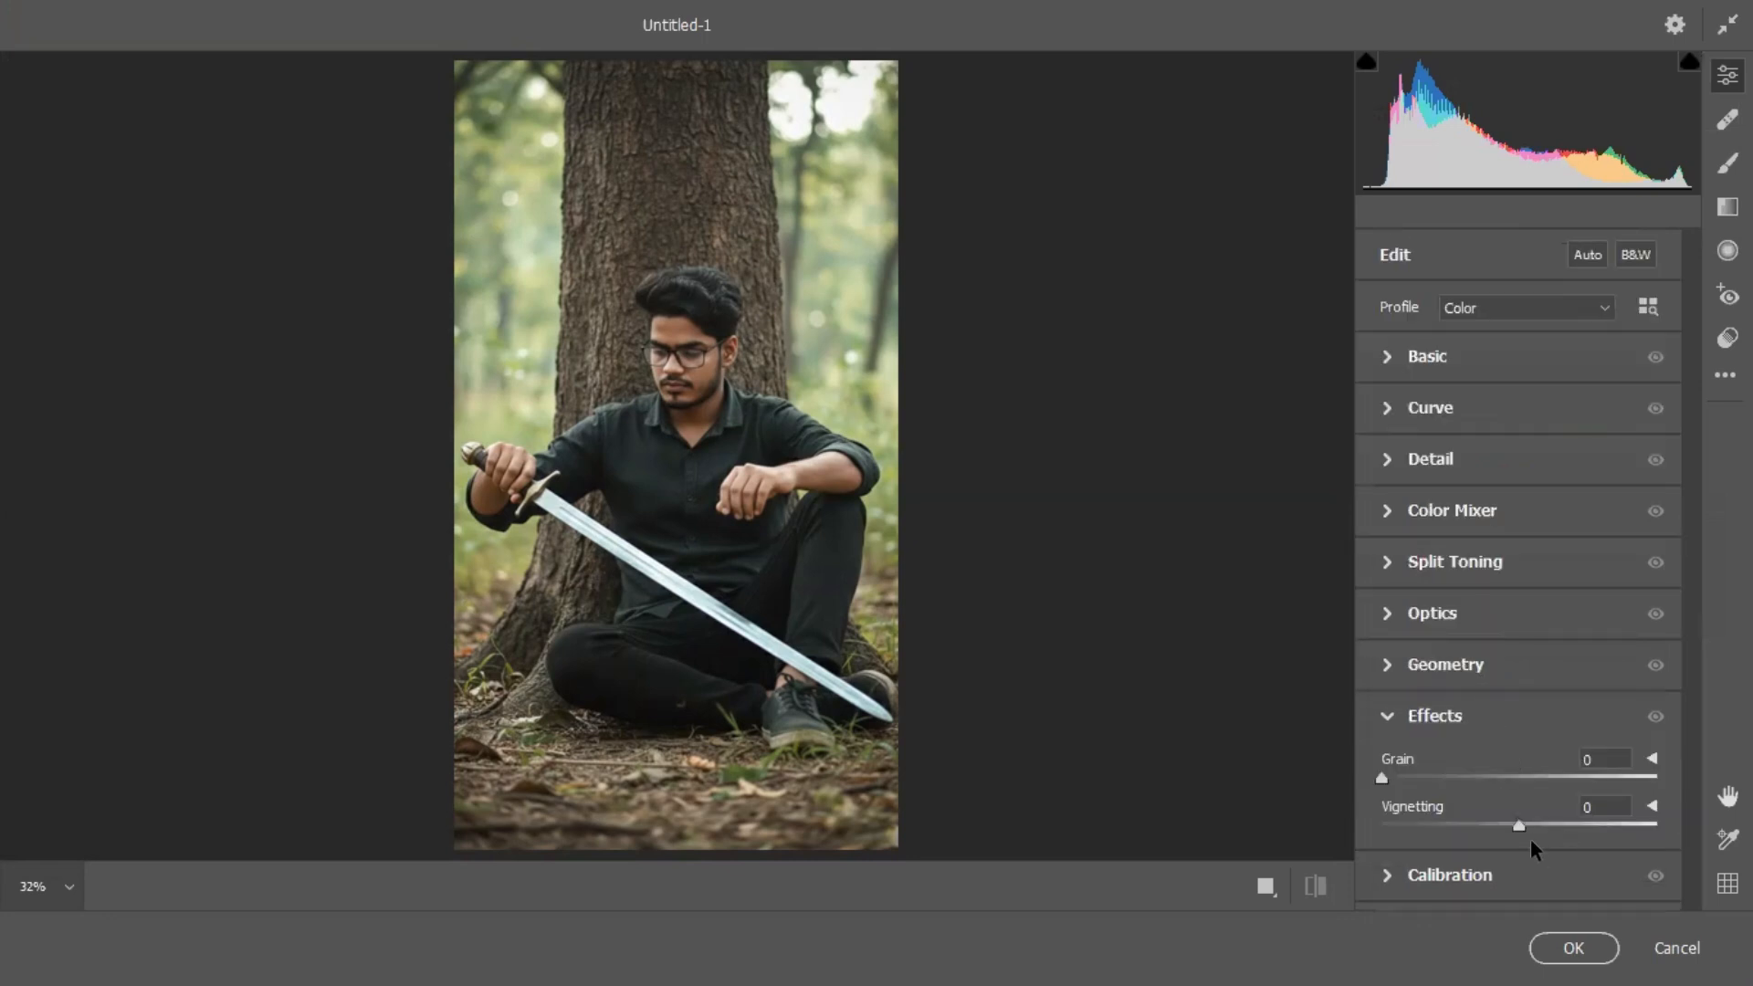
left_click_drag(1518, 826, 1462, 833)
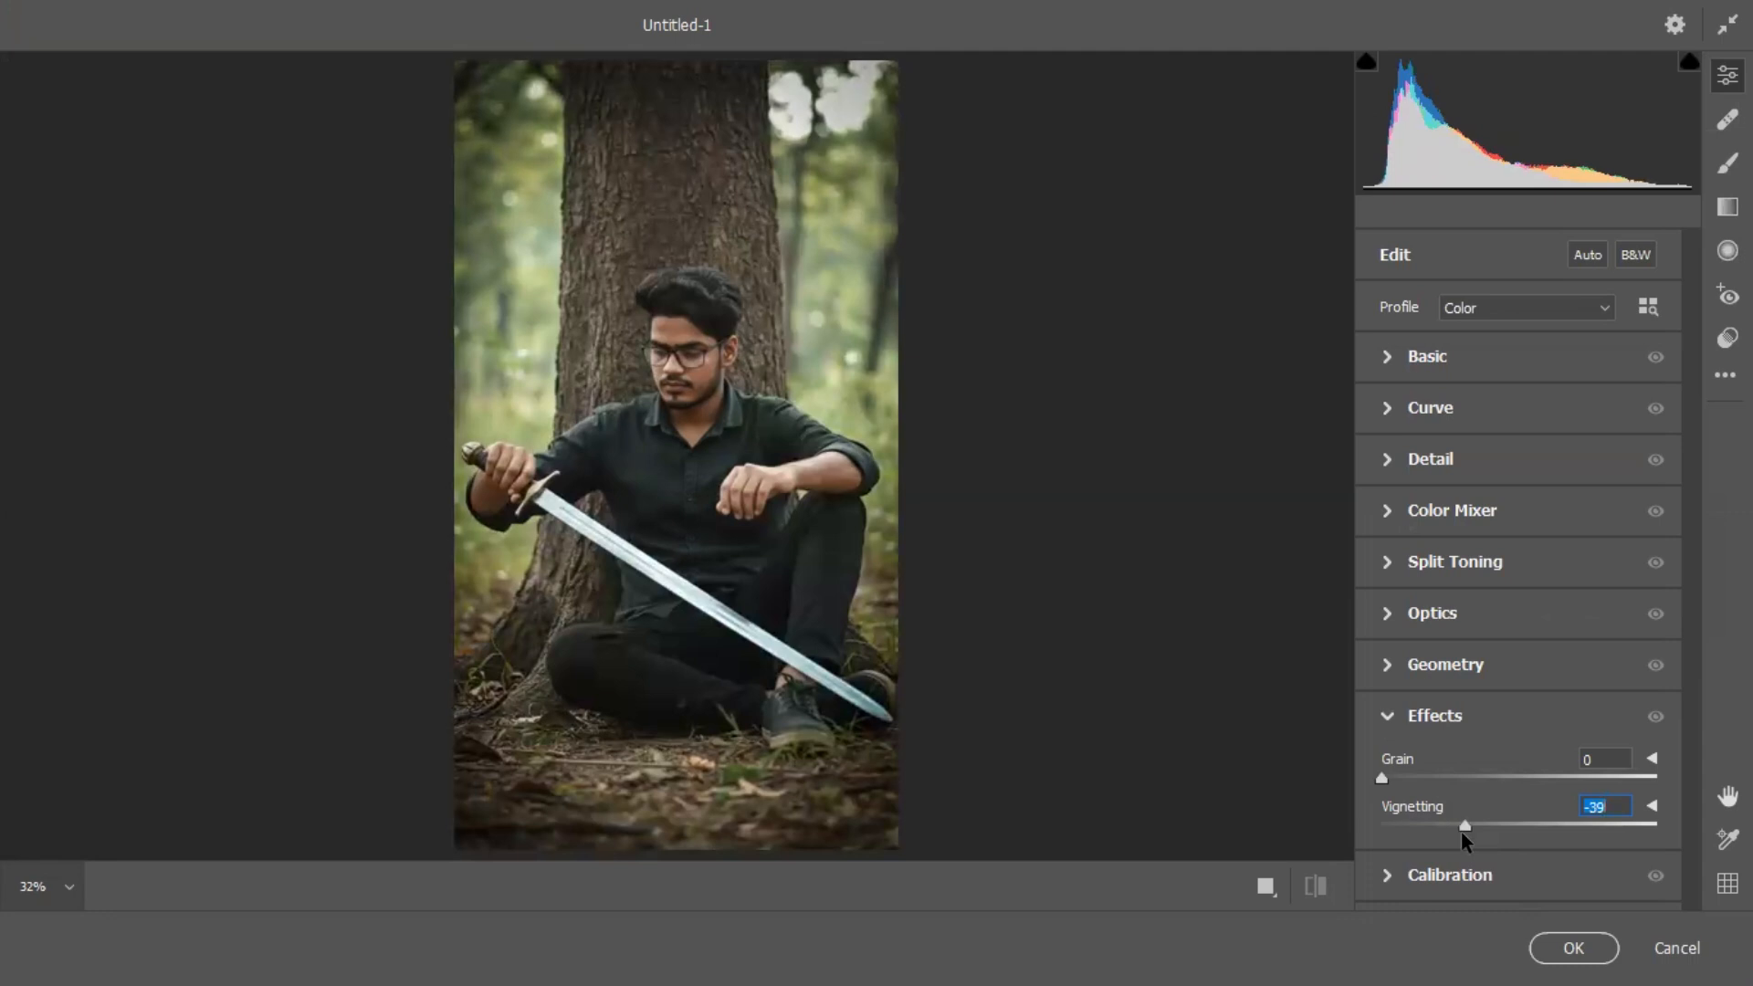
left_click(1541, 948)
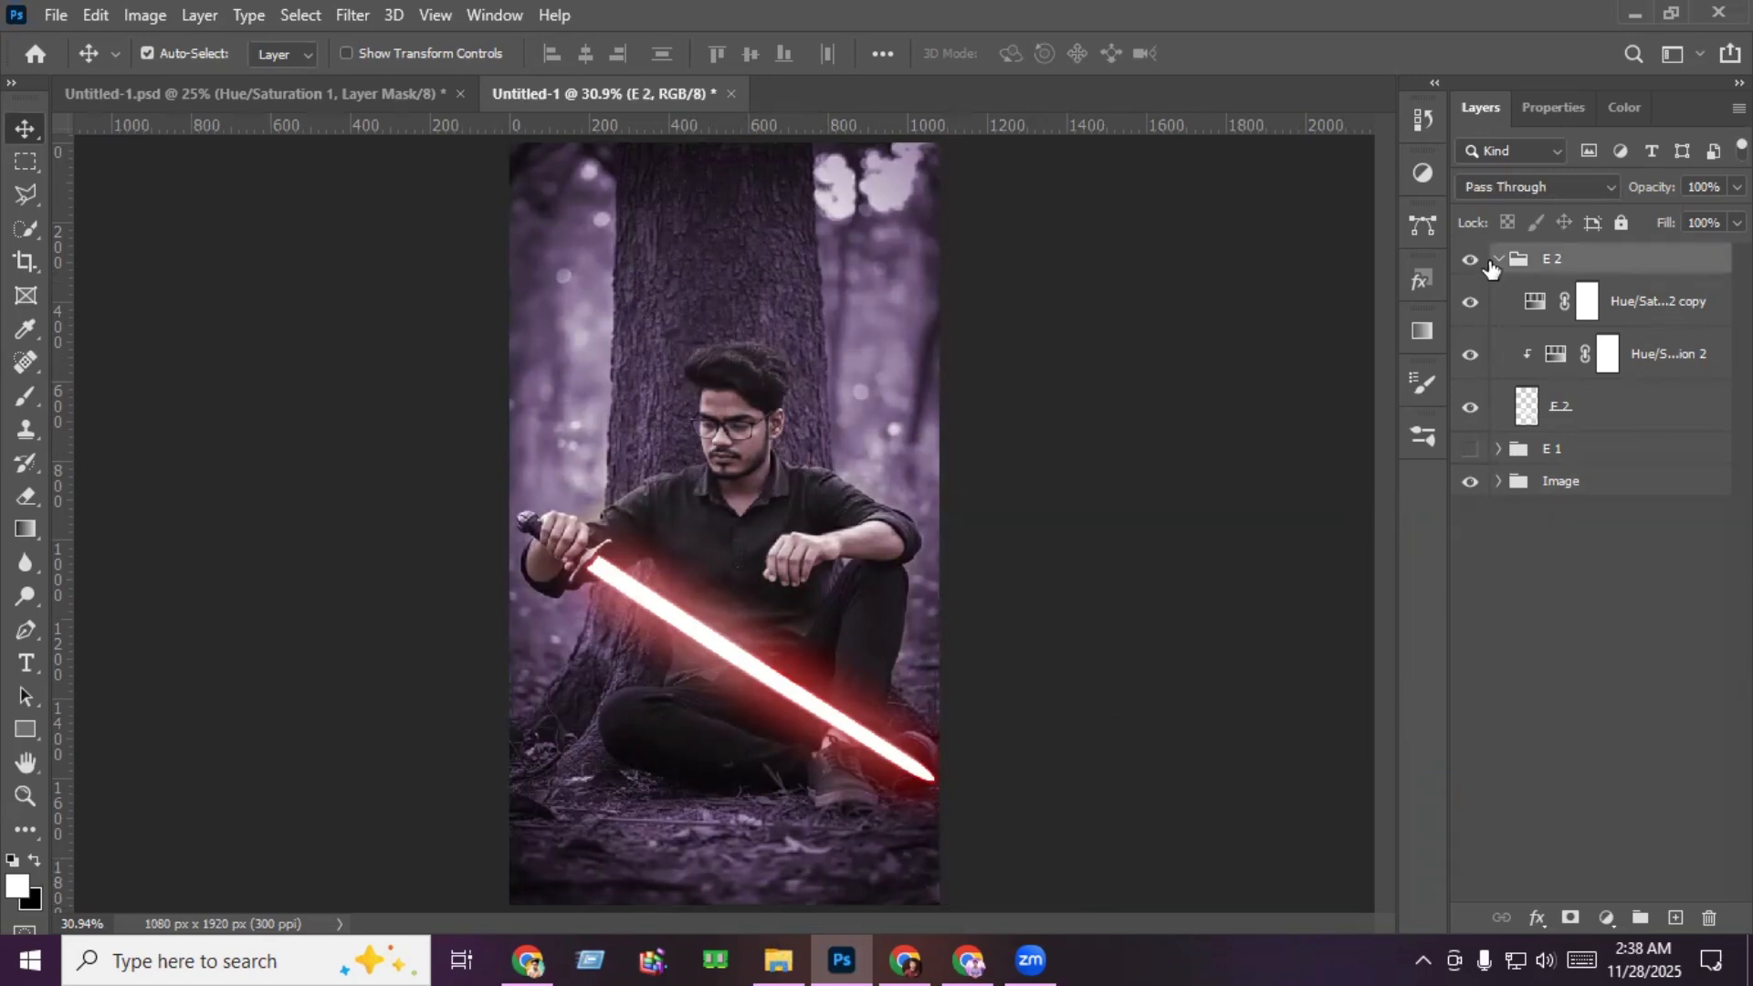
Step: Collapse the E 2 group, add a new layer above it, and put that layer in a group named T
left_click(1498, 260)
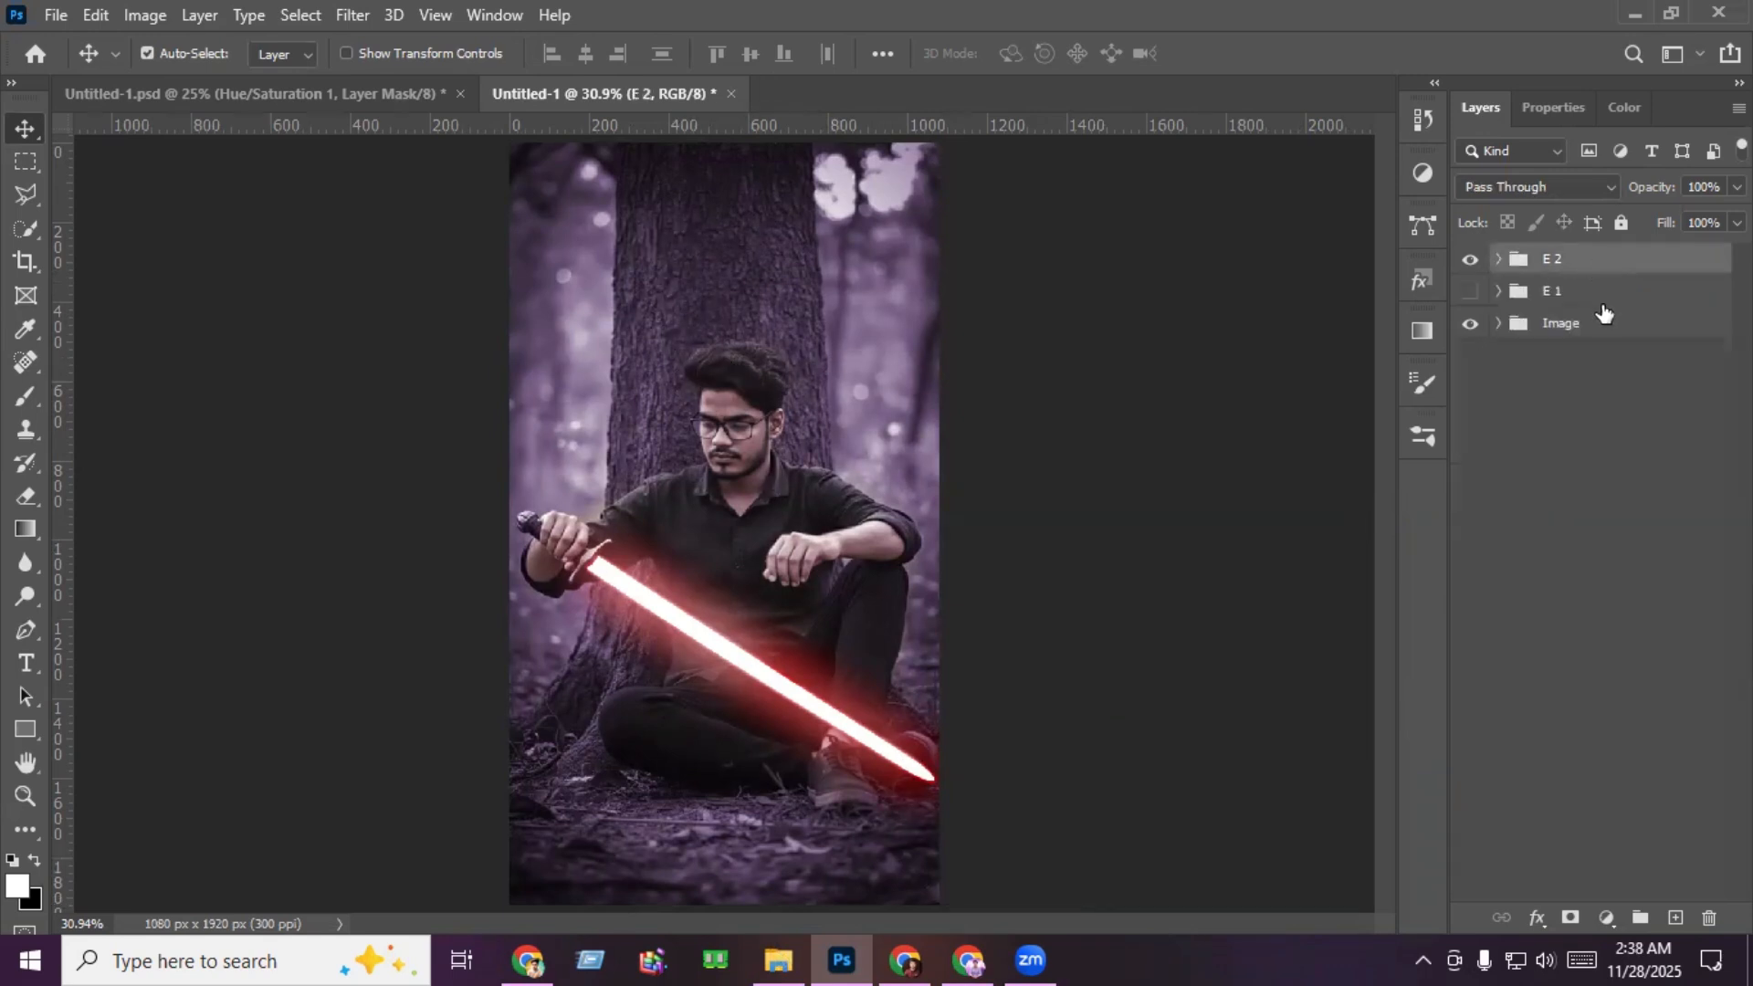
left_click(1675, 918)
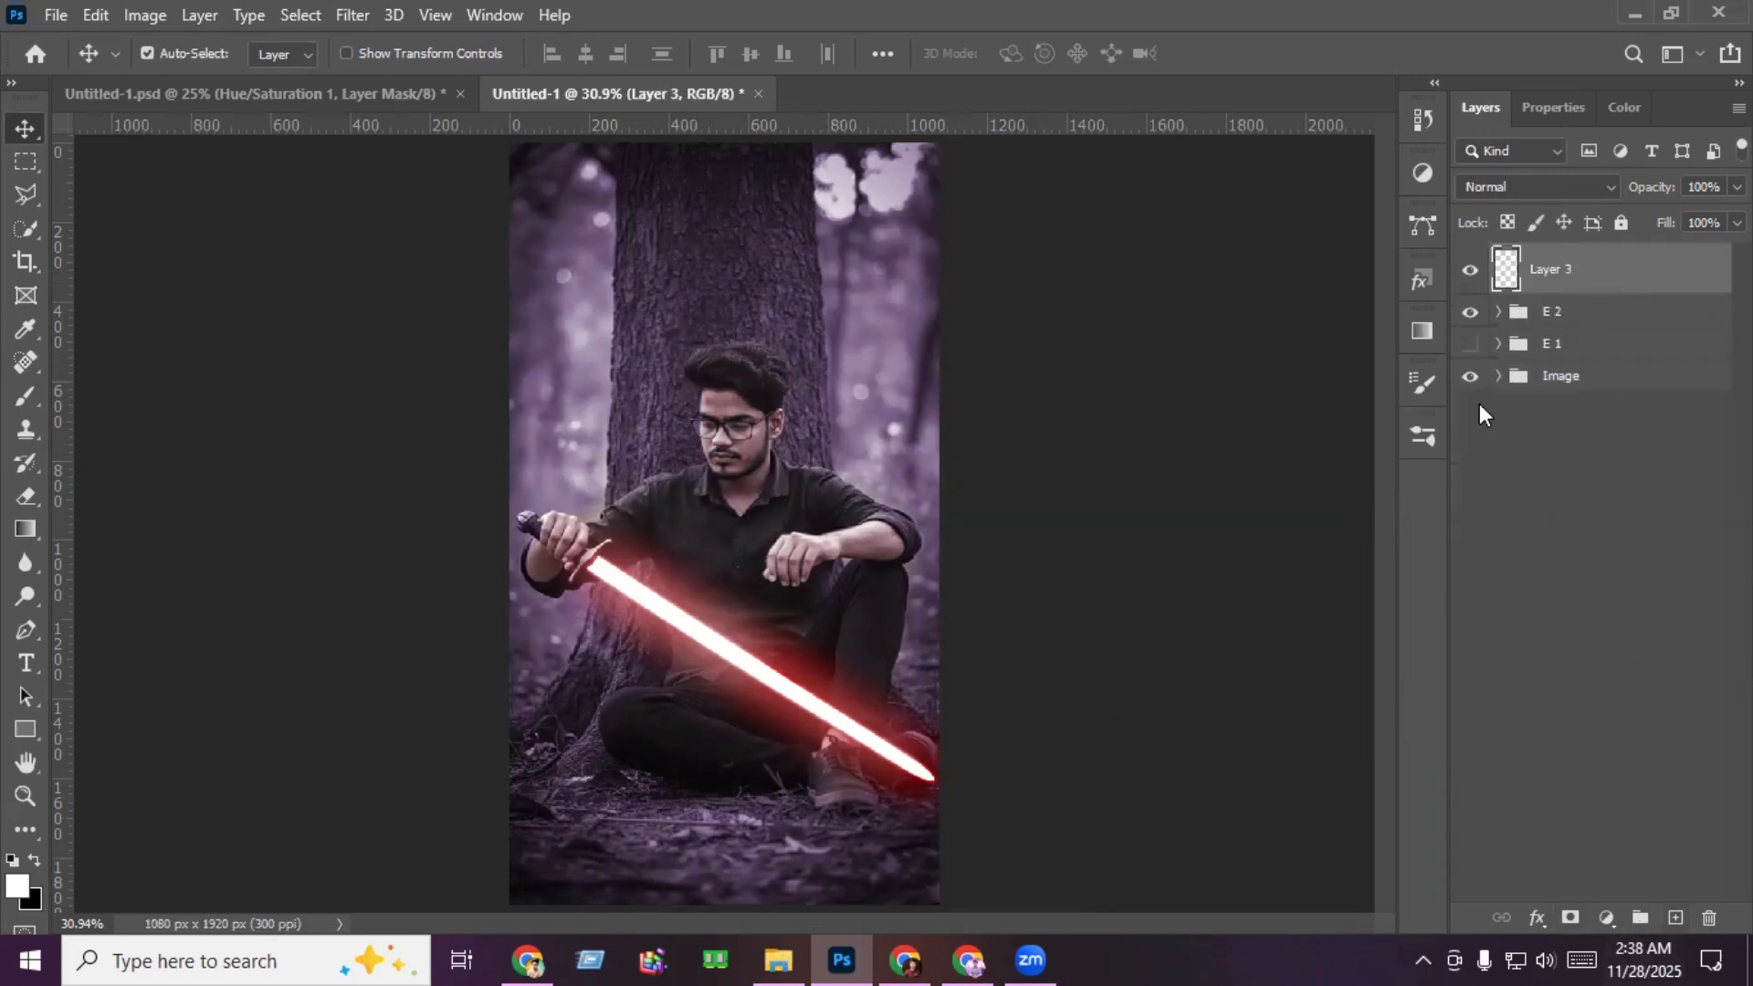
key("ctrl+g")
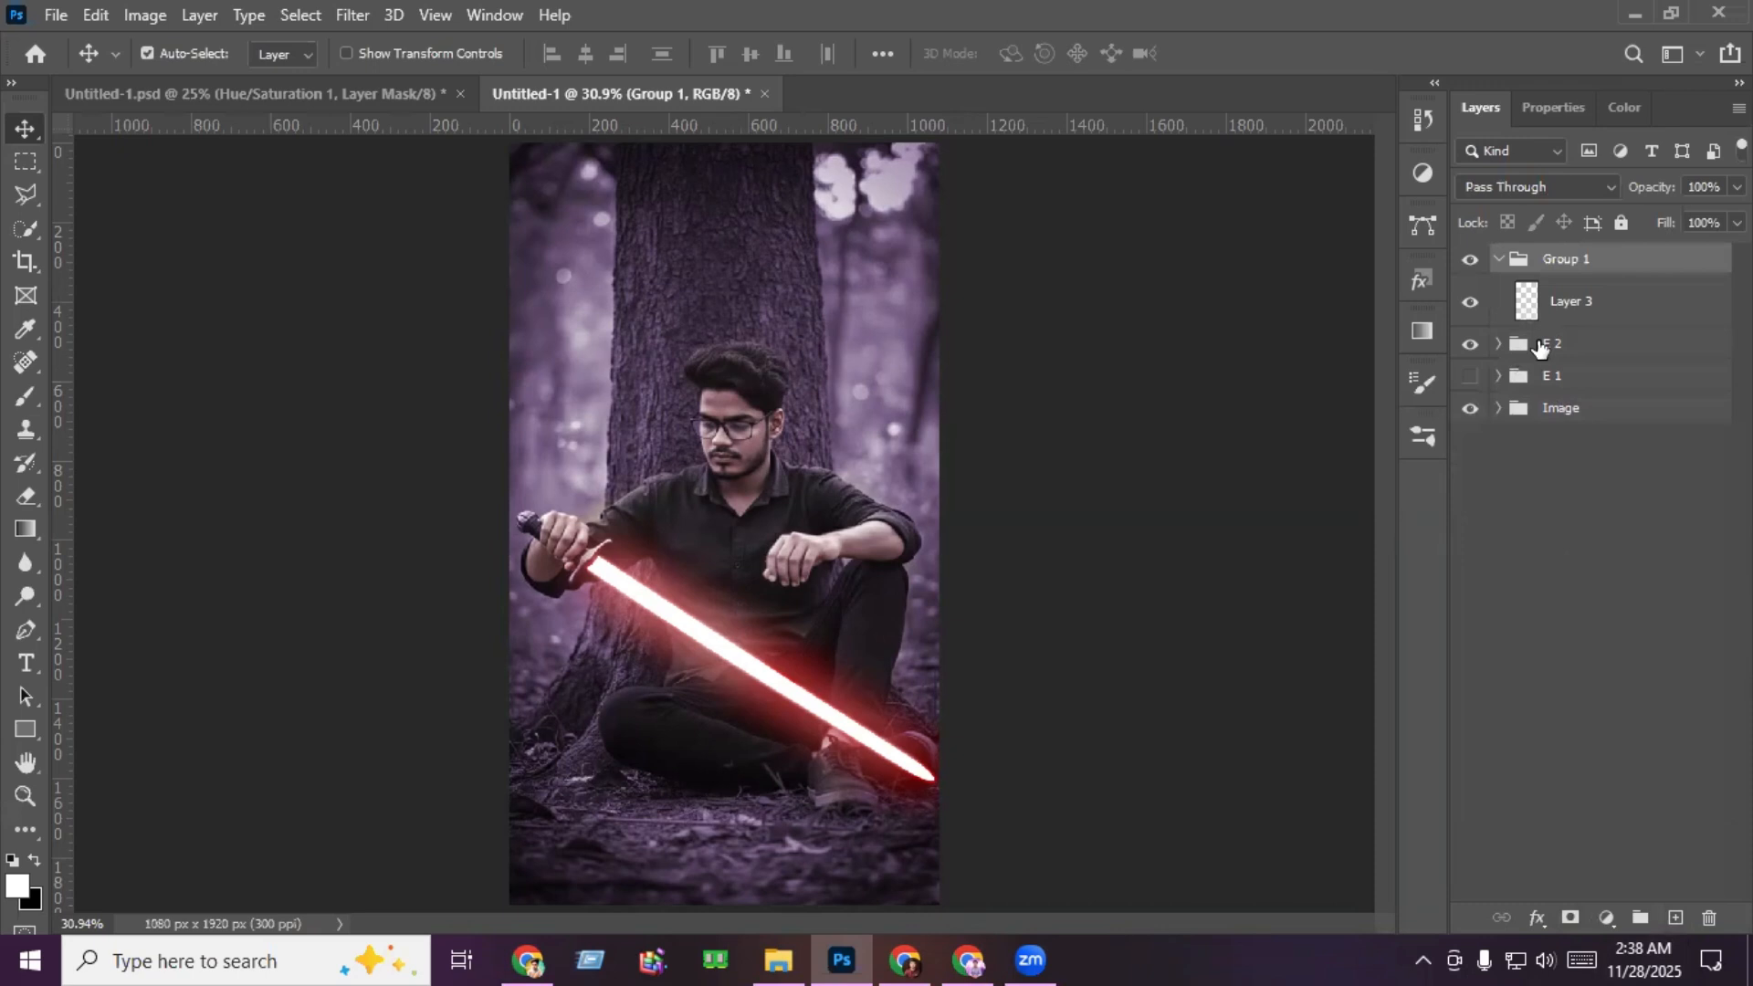
double_click(1566, 262)
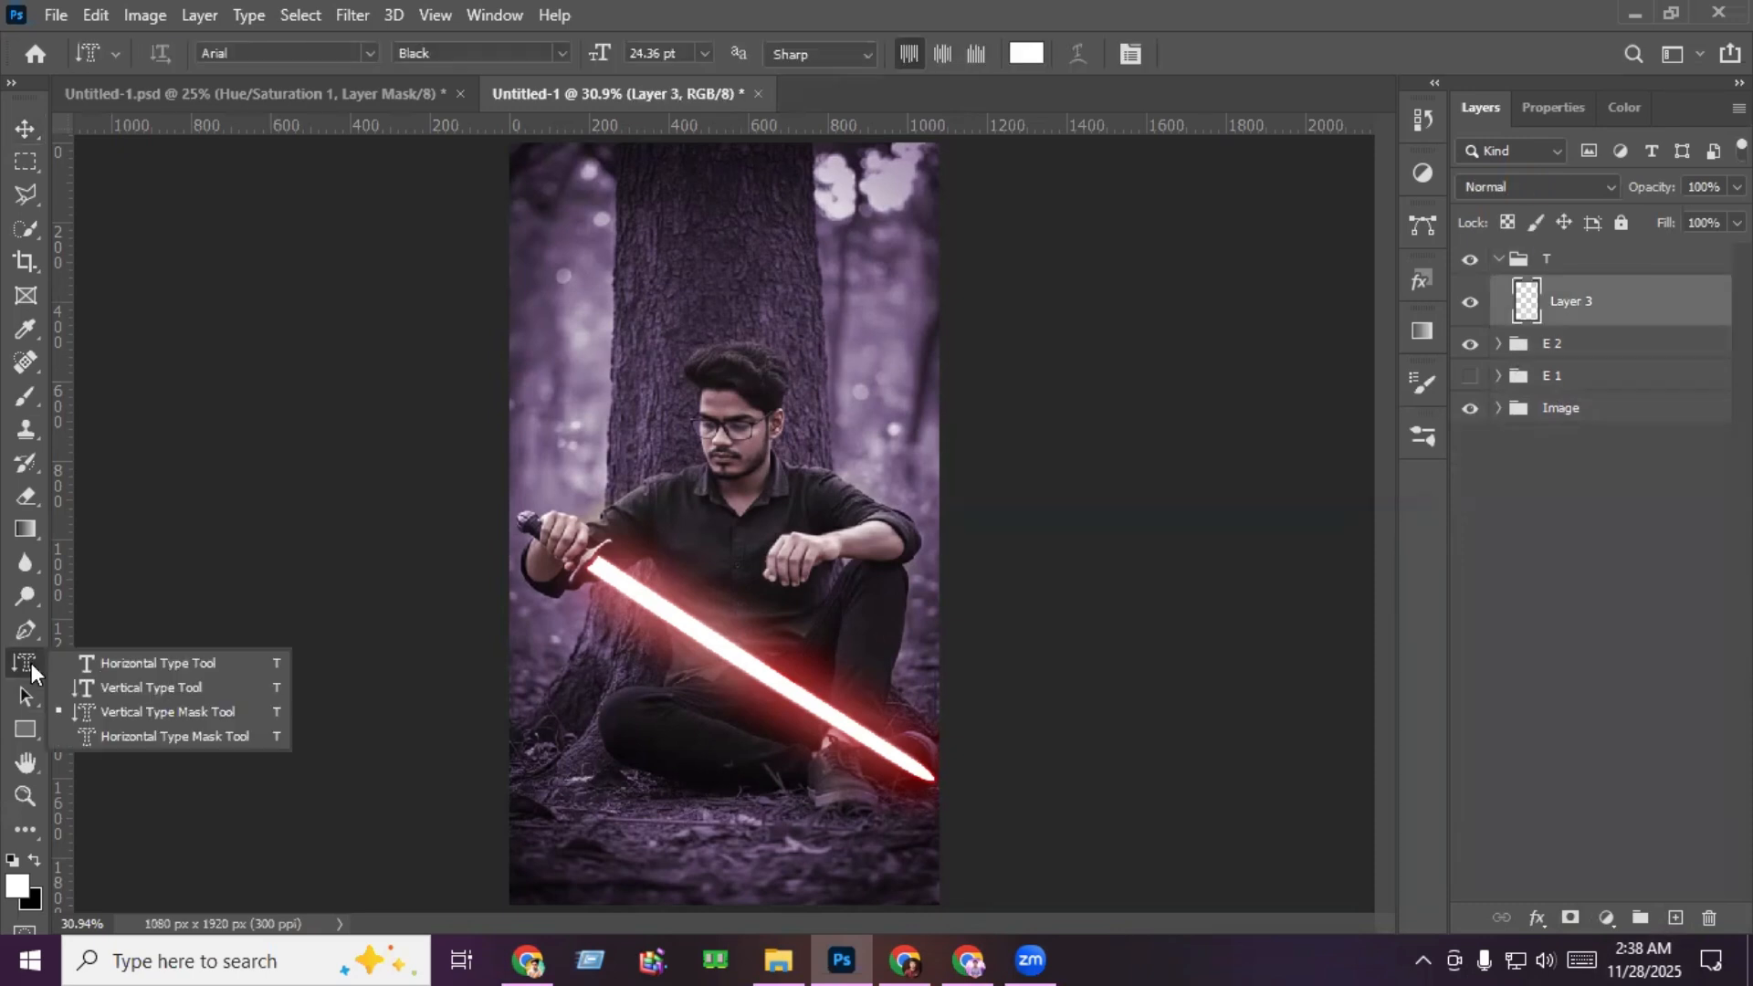
Step: Add the vertical text "GLOW EFFECT" in white Arial Black on the tree trunk, beside the man's head, inside group T
left_click(221, 691)
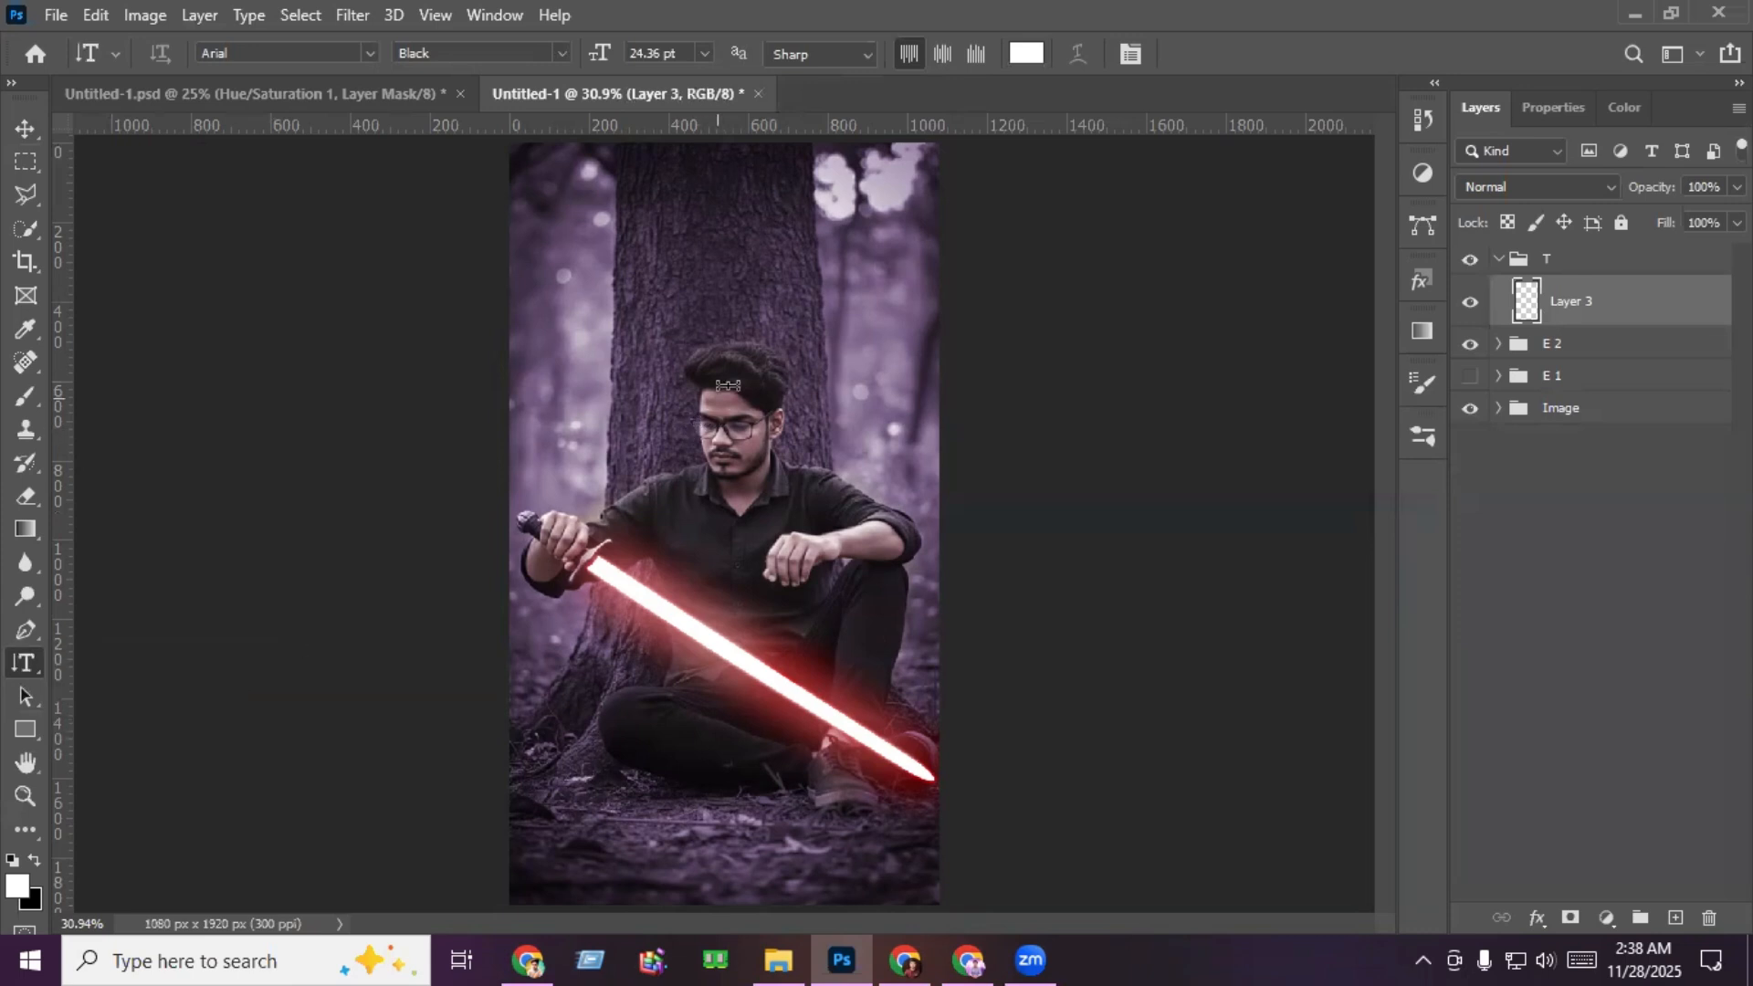
scroll(687, 298, "up", 5)
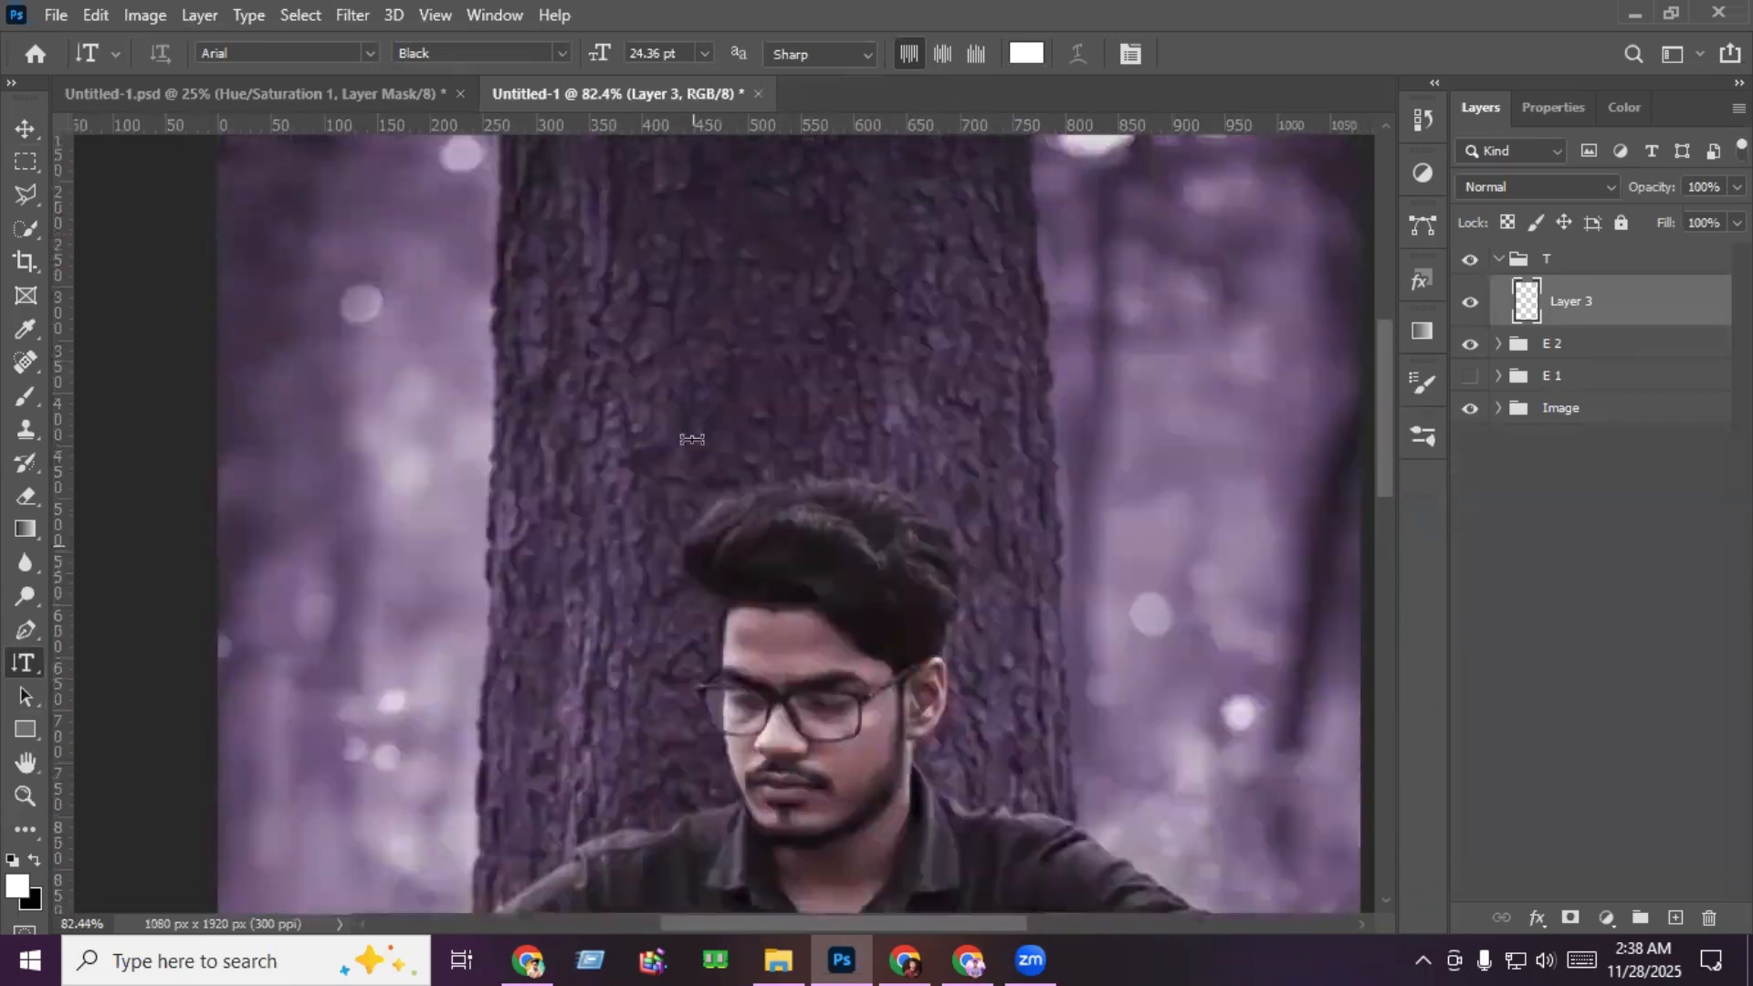
scroll(692, 440, "up", 3)
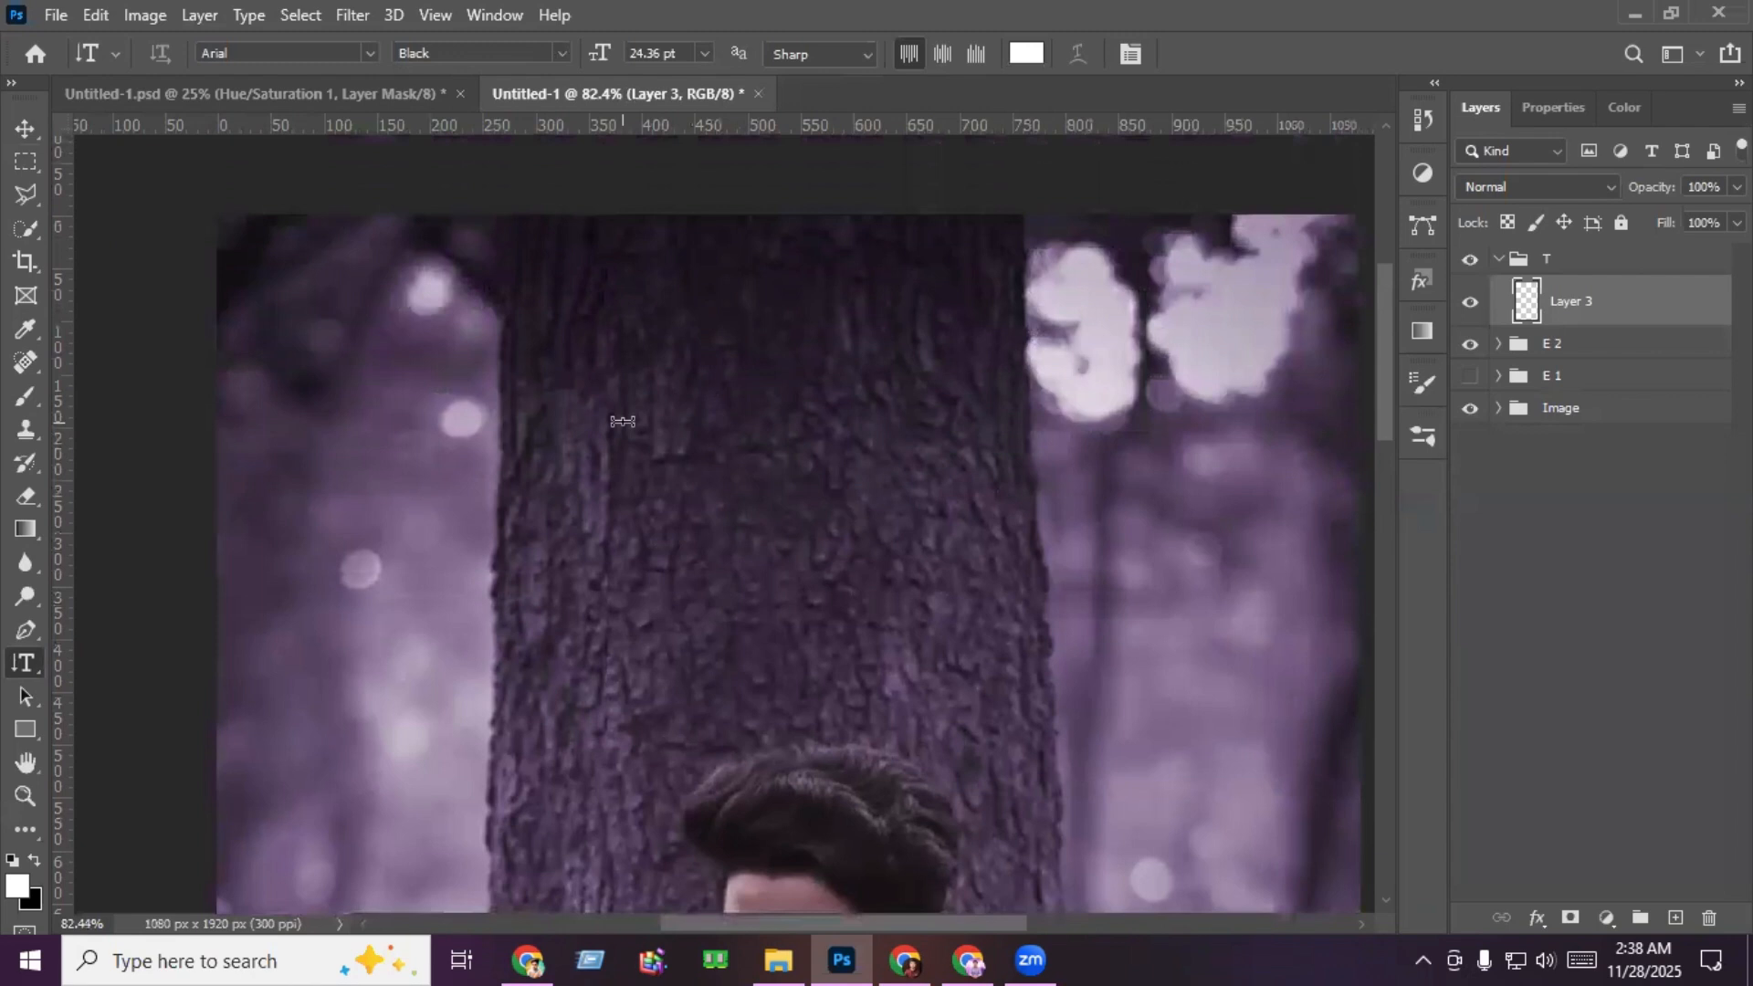
left_click(621, 421)
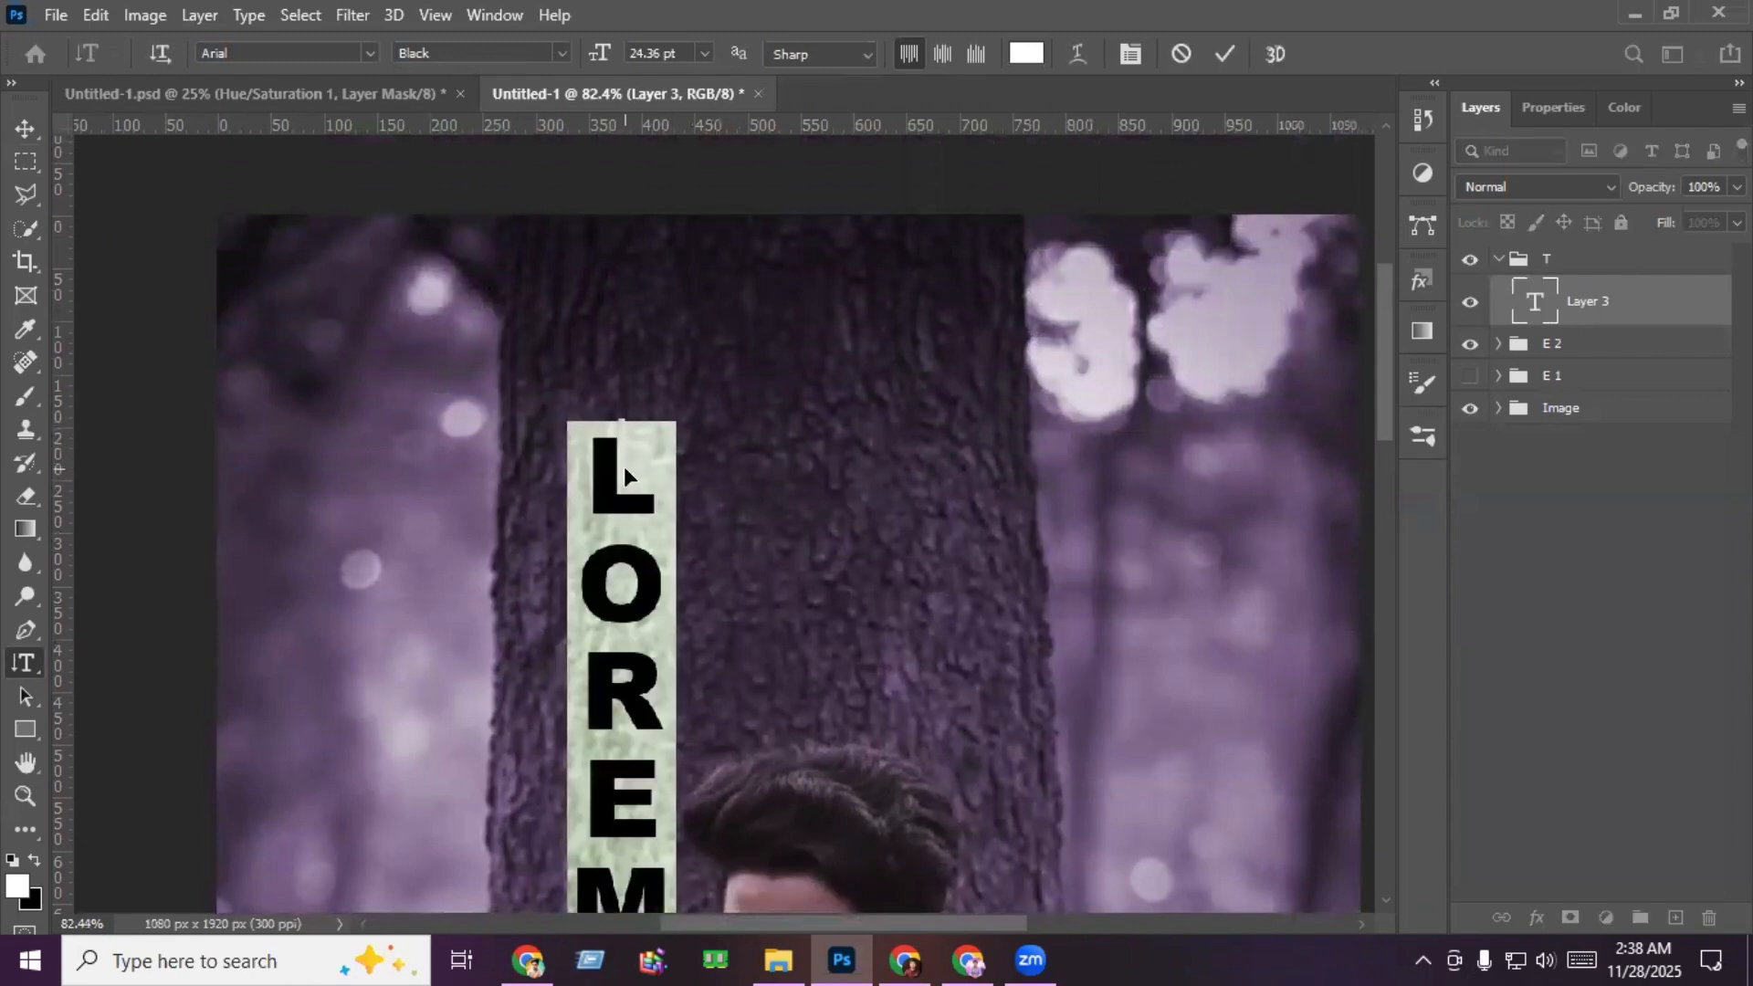
key("ctrl+v")
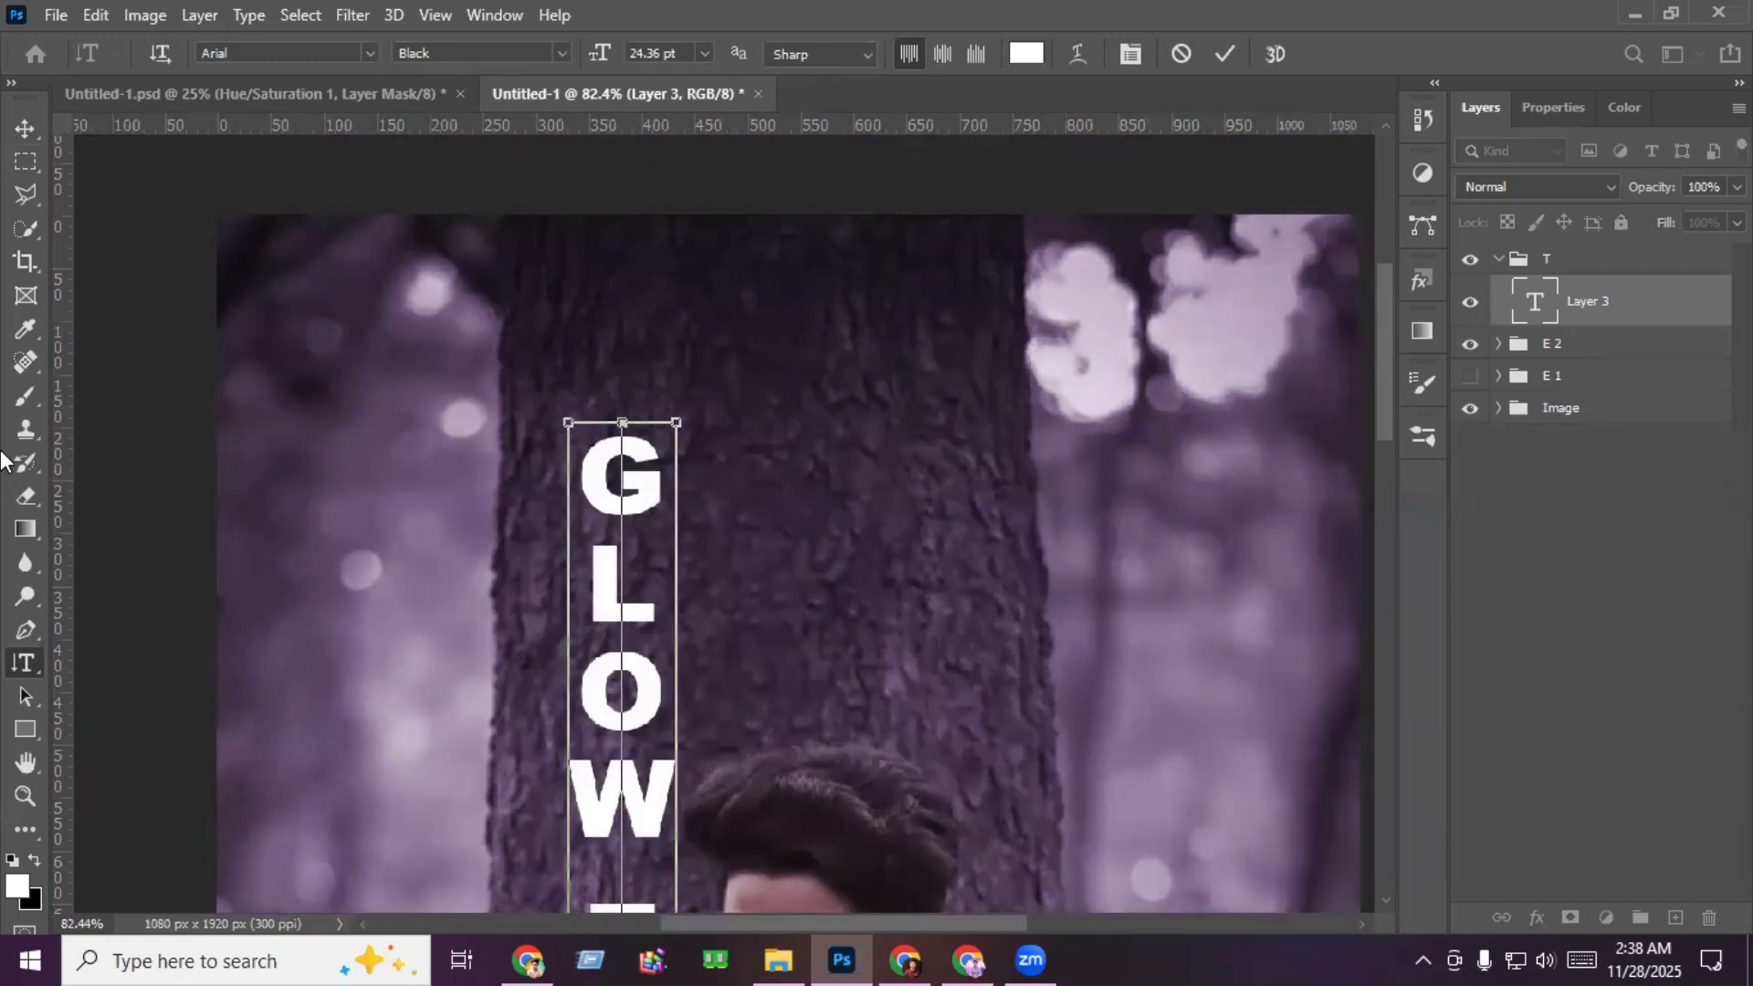
left_click(25, 128)
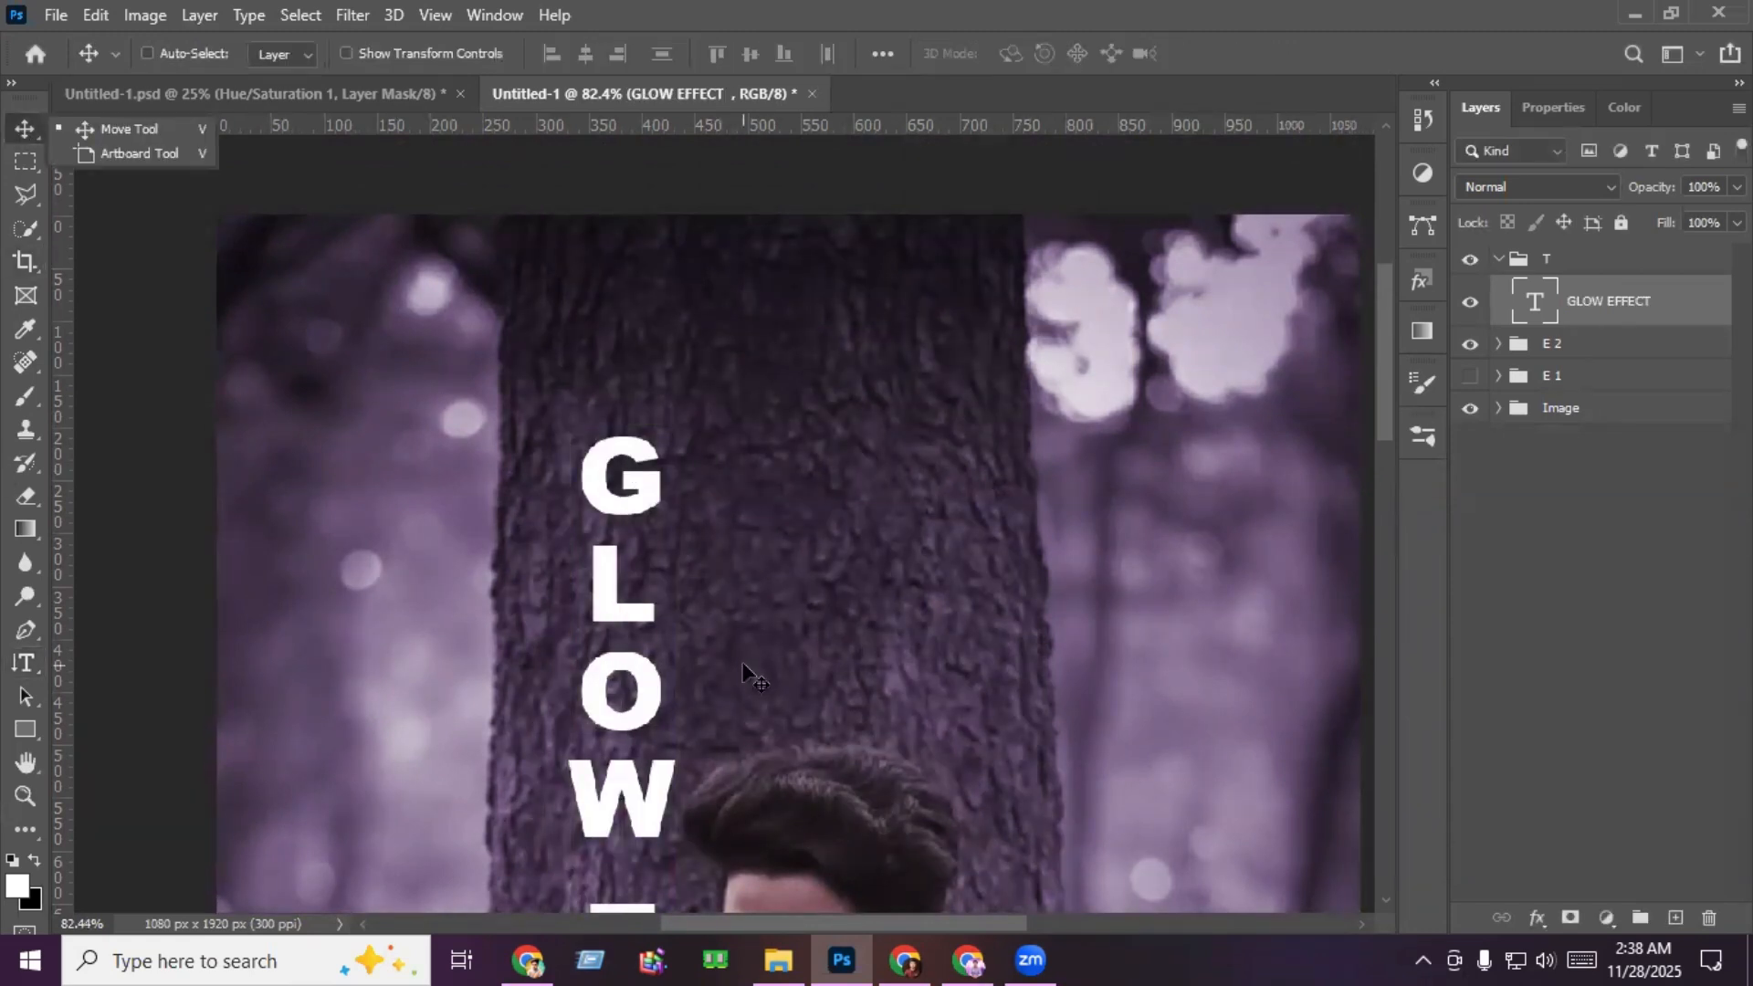
Step: Scale the vertical GLOW EFFECT text down to about 38% on the upper tree trunk
key("ctrl+0")
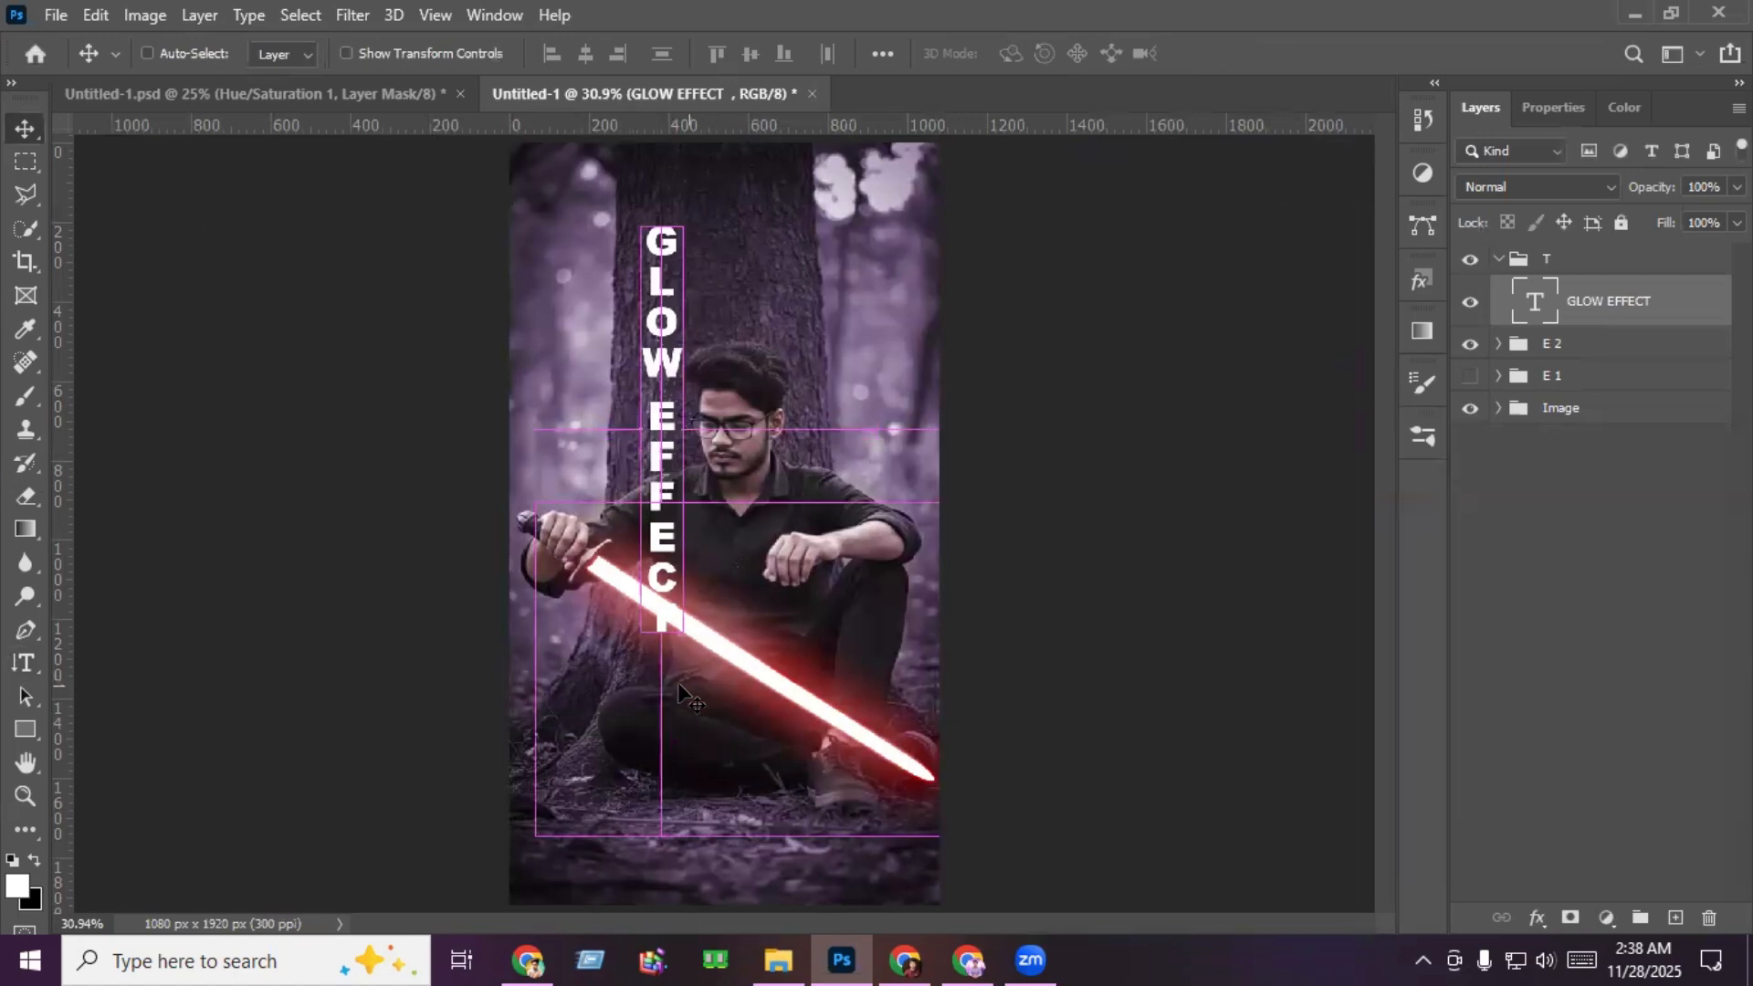
key("ctrl+t")
left_click_drag(665, 674, 650, 388)
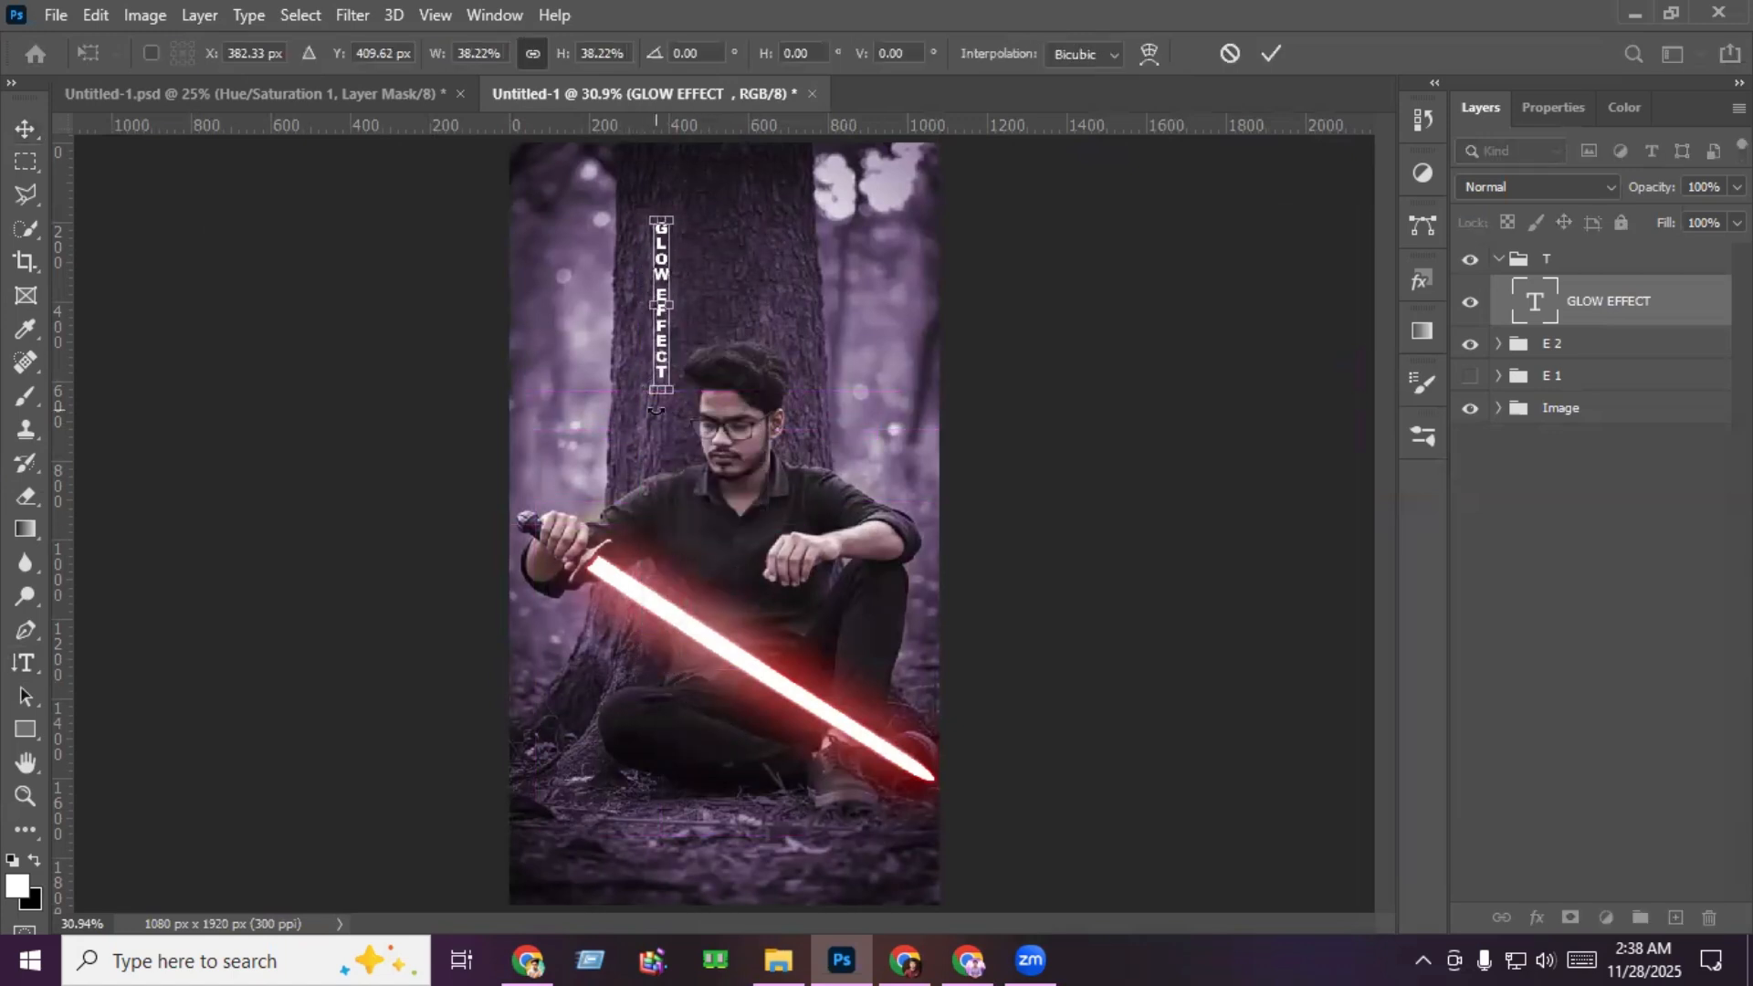
key("Return")
Step: Recolor only the word GLOW in the vertical text to orange ffa800, leaving the text layer deselected
scroll(694, 274, "down", 1)
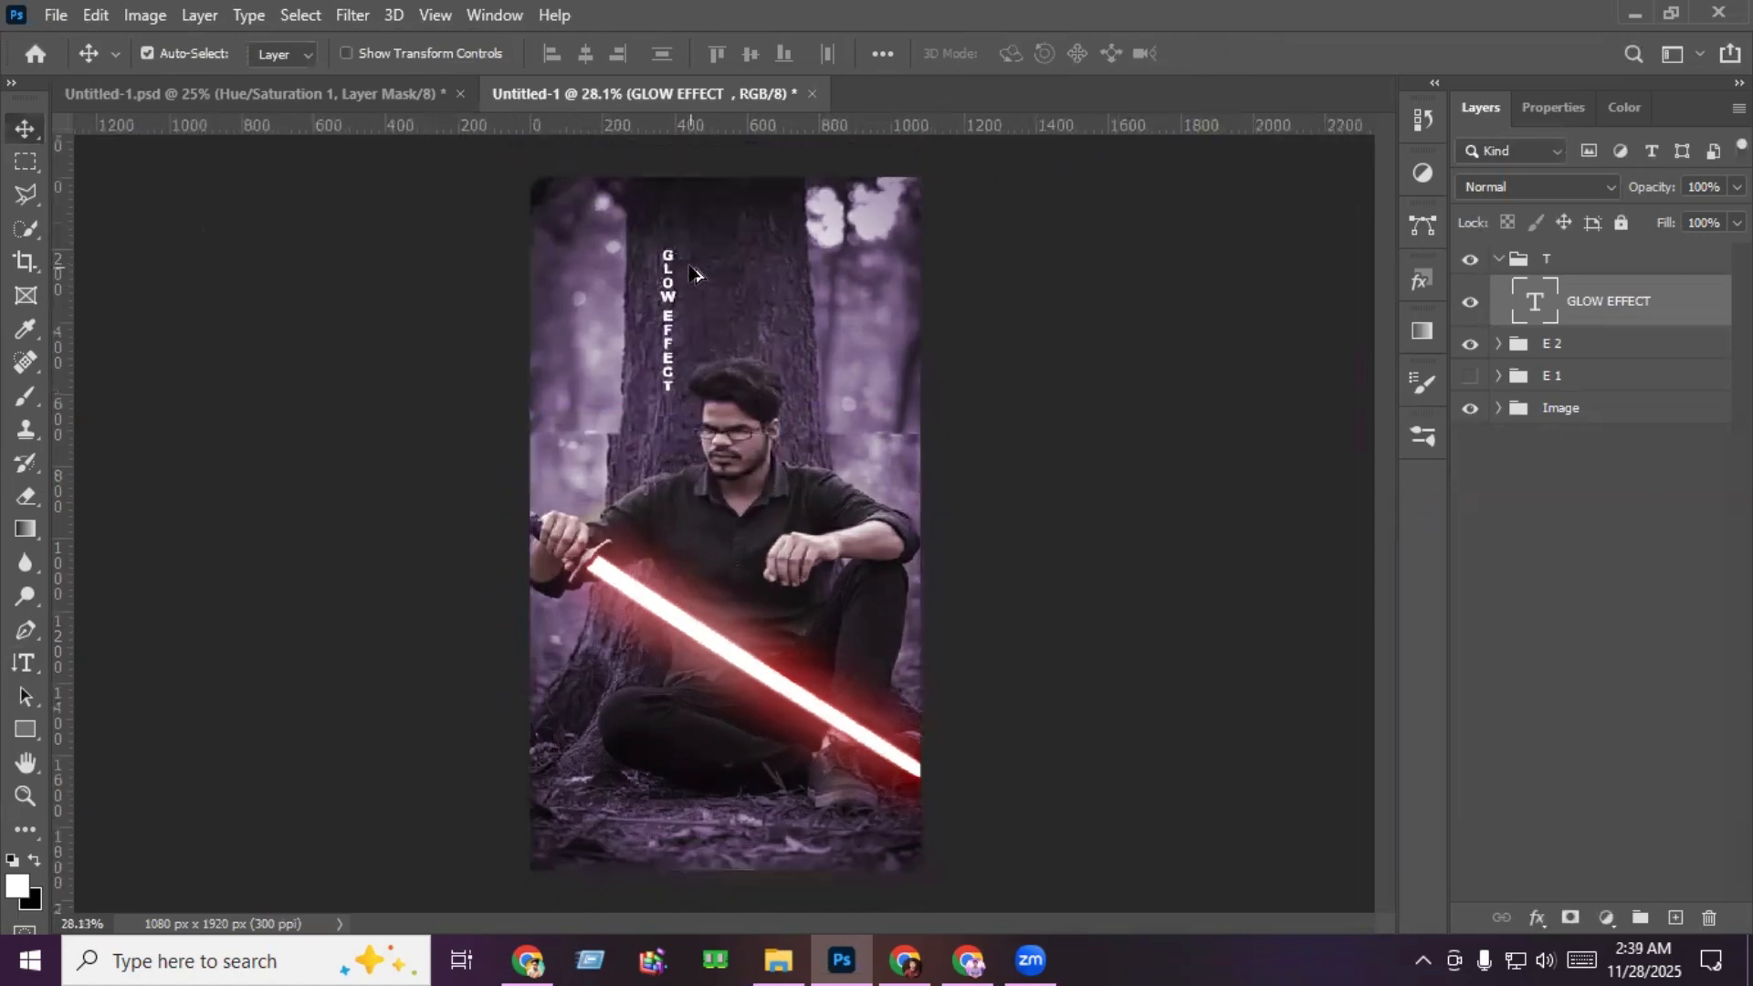
scroll(696, 274, "up", 6)
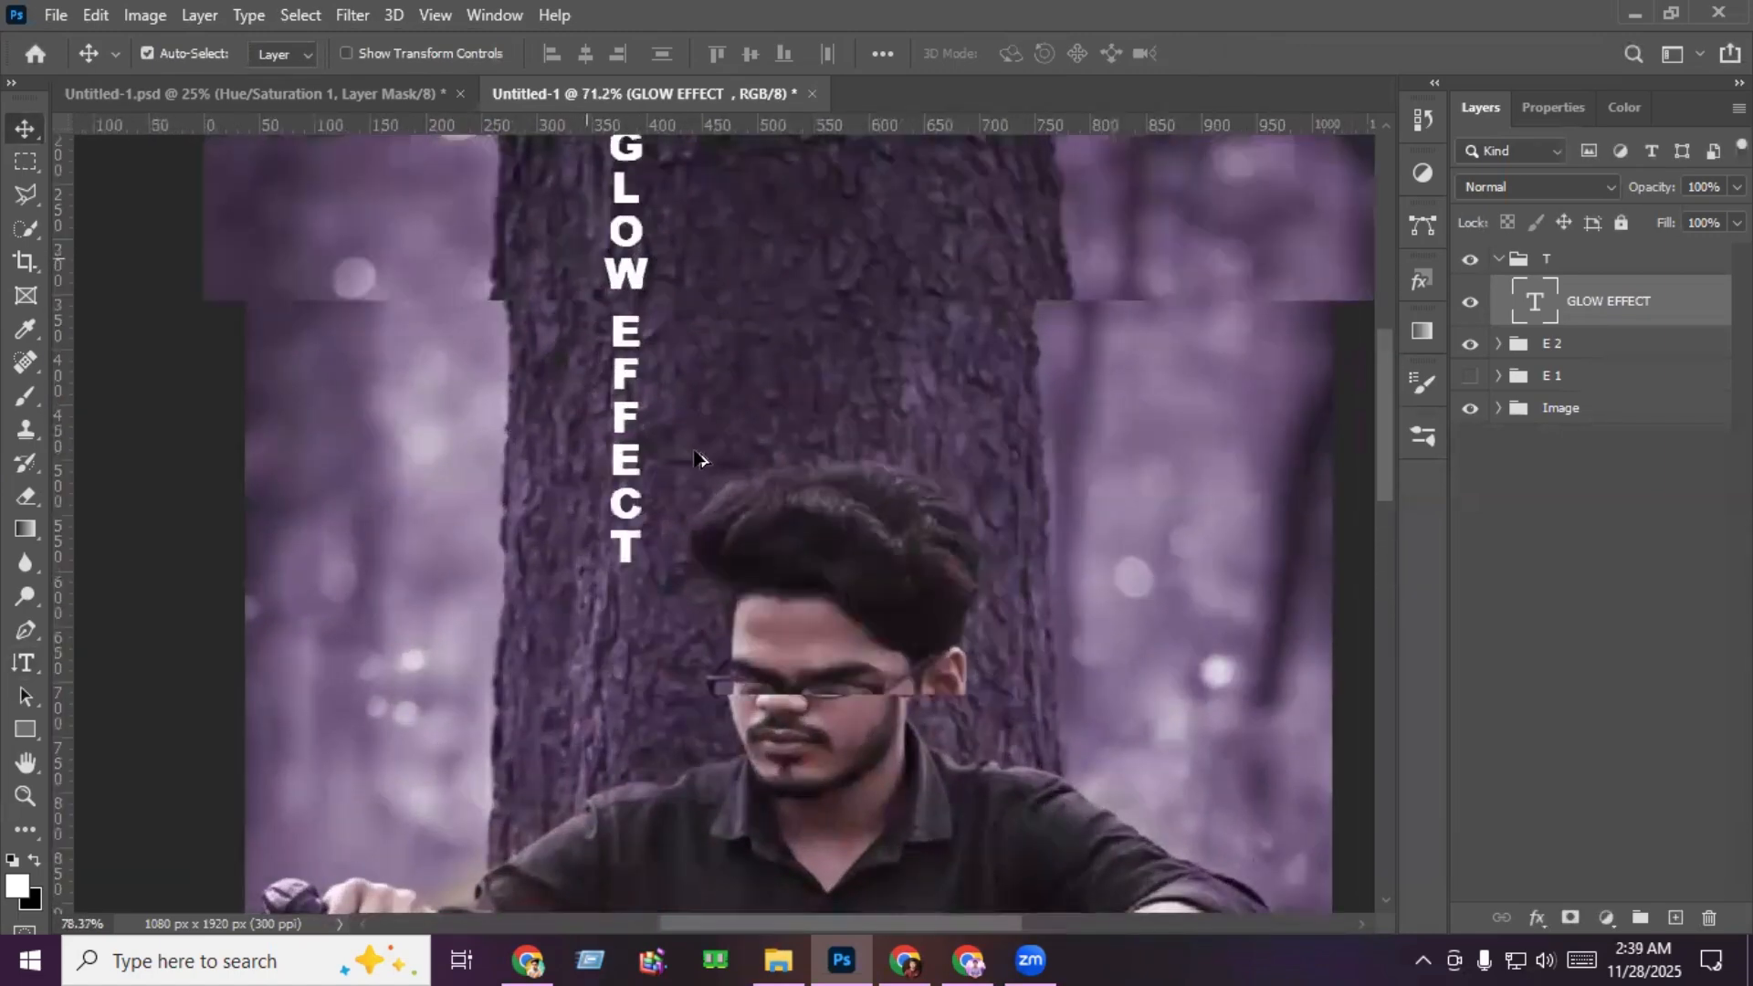
scroll(696, 453, "up", 2)
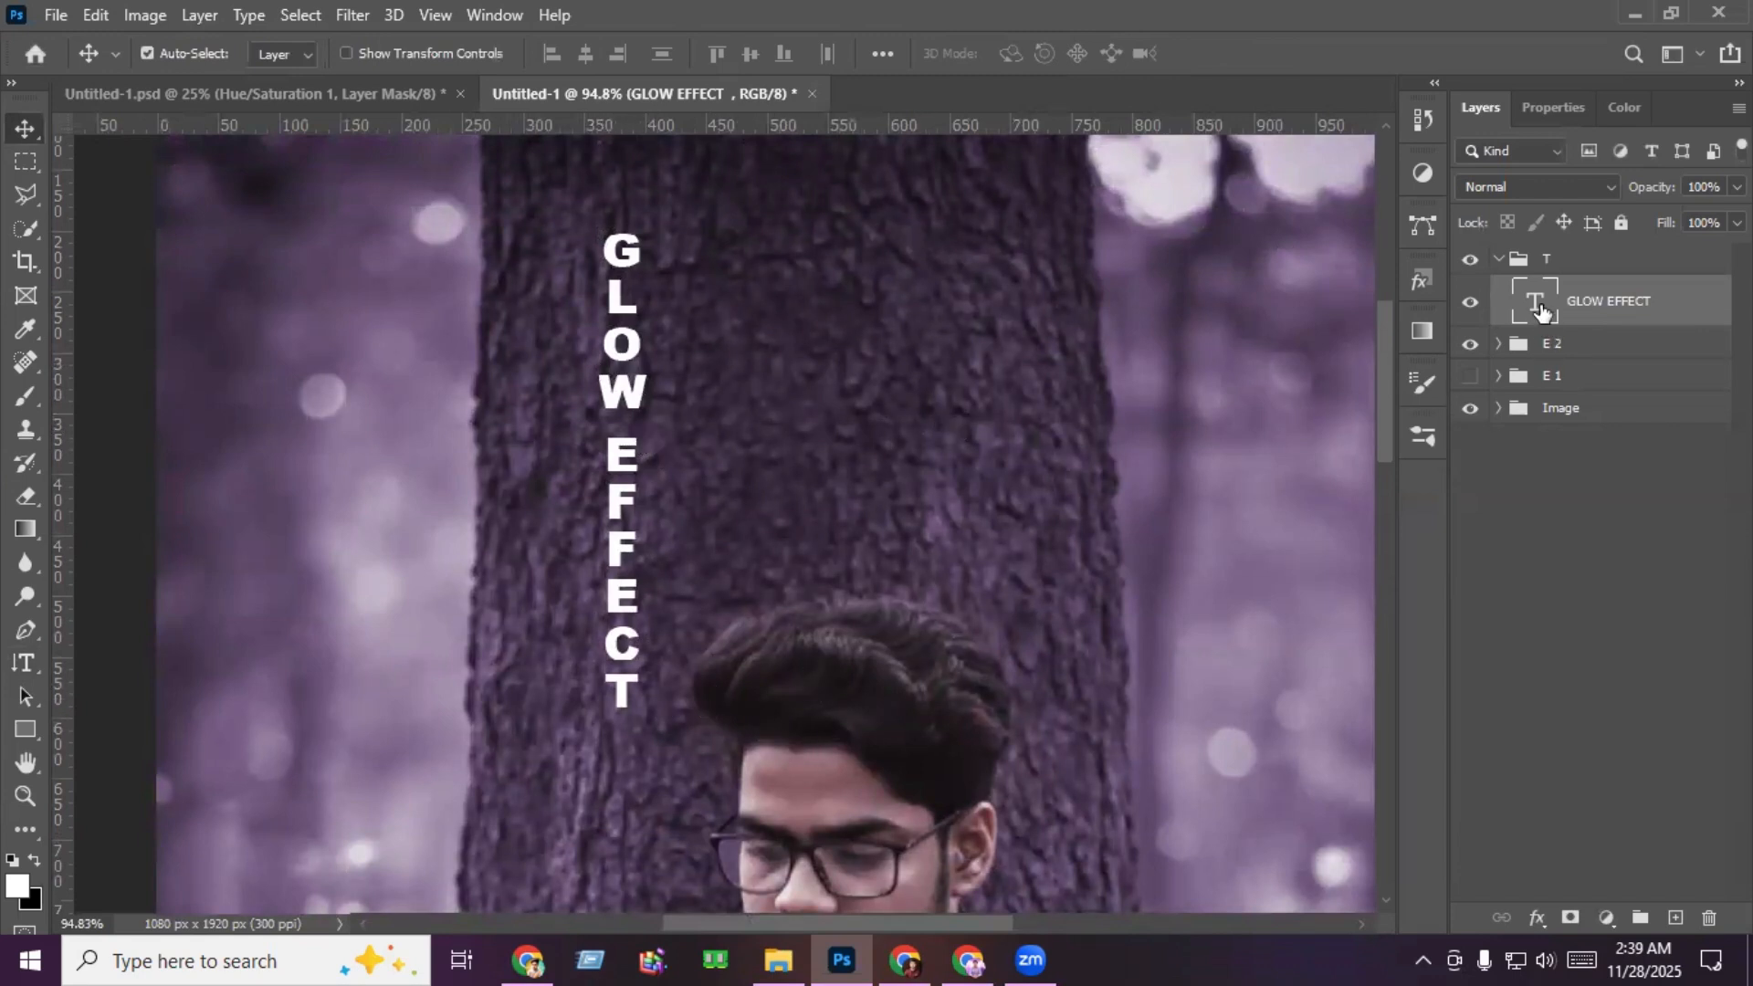
double_click(1542, 311)
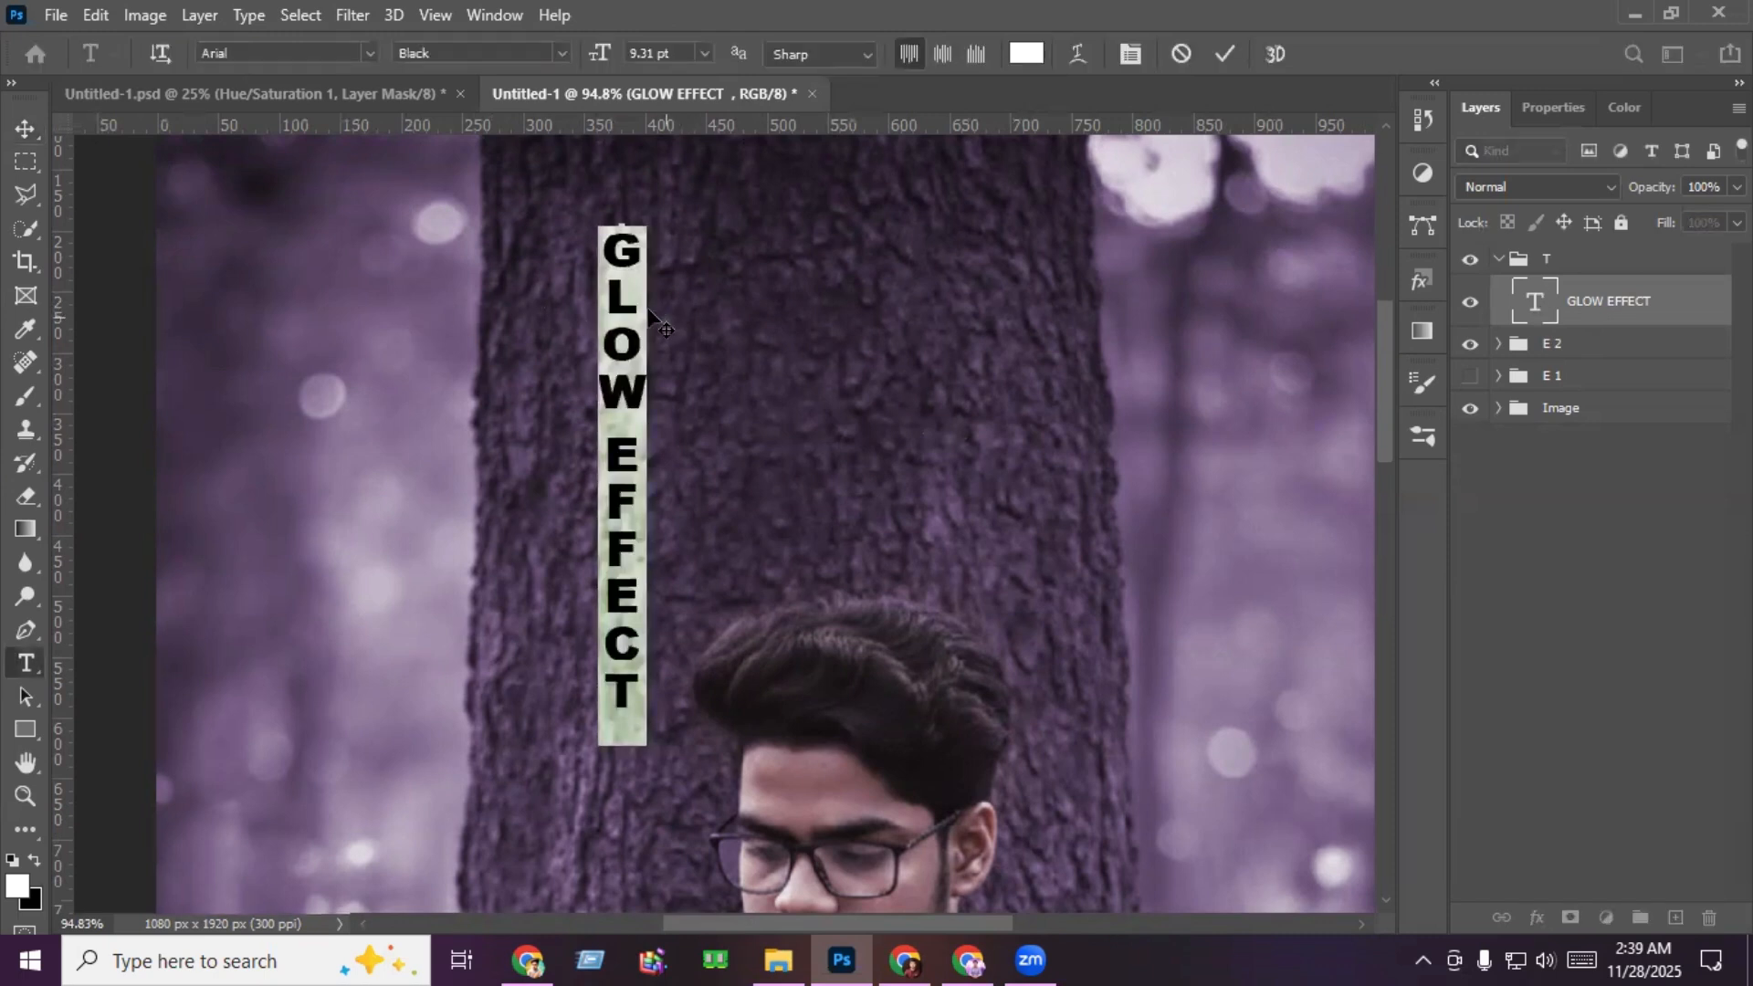
left_click(630, 287)
left_click_drag(622, 230, 632, 391)
left_click(1554, 108)
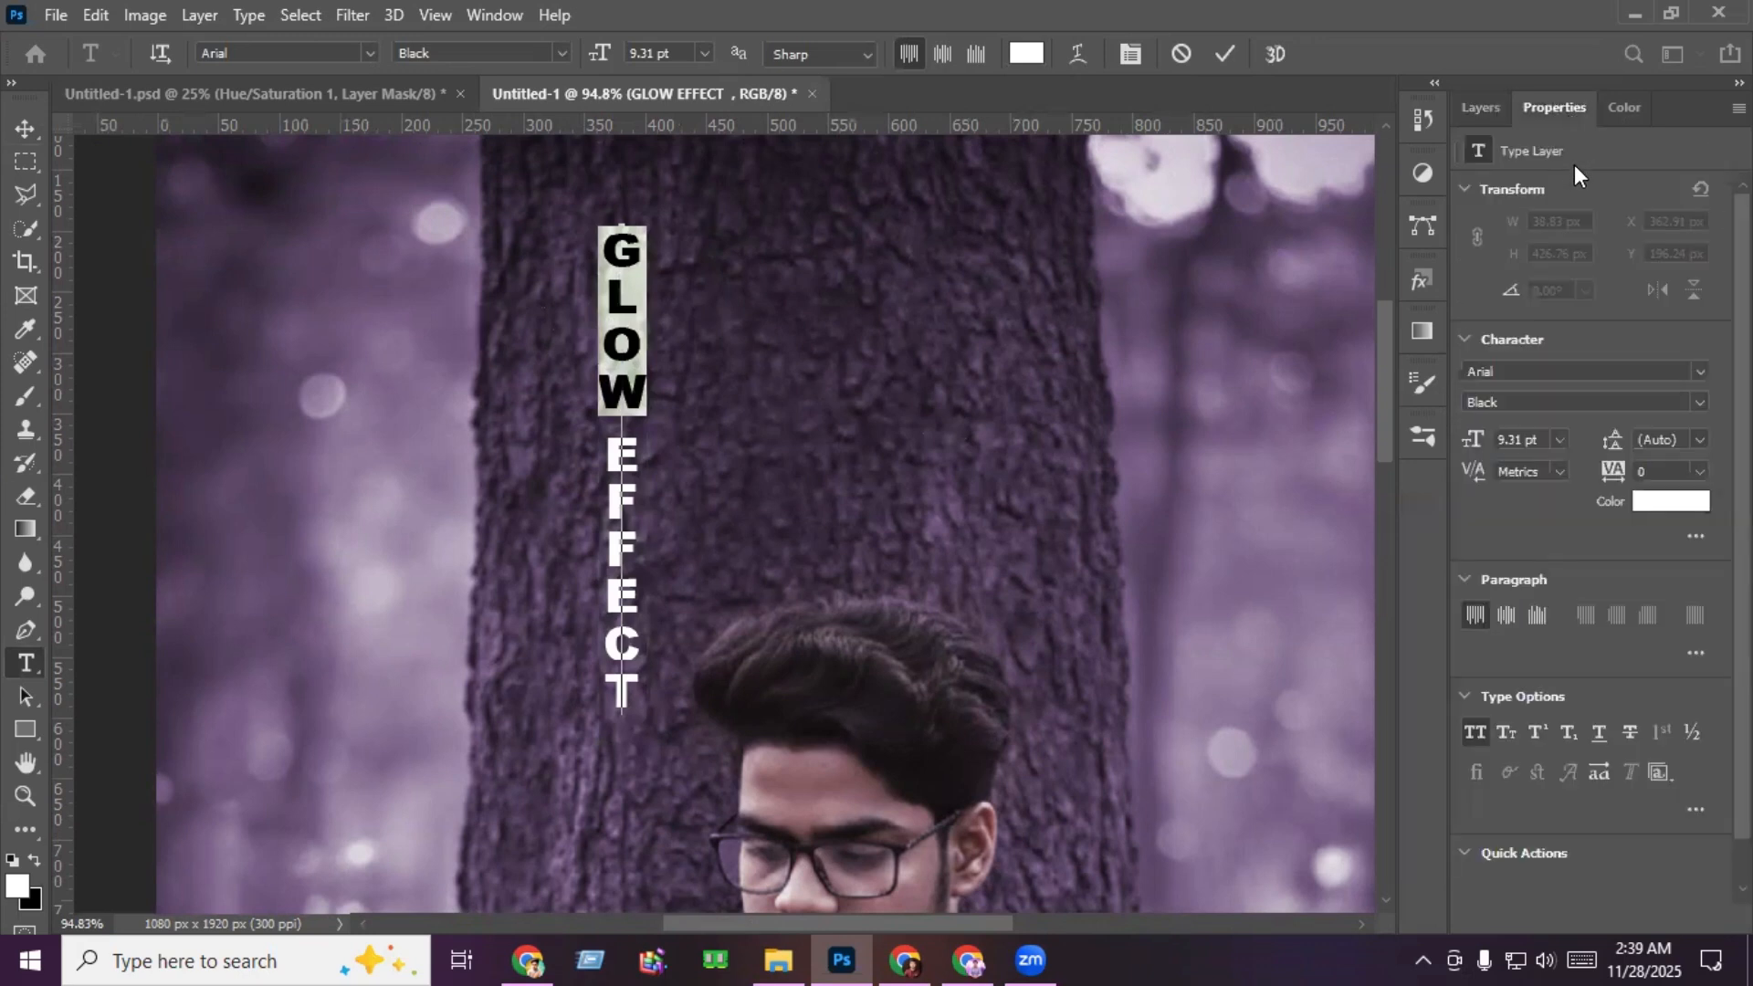
left_click(1671, 501)
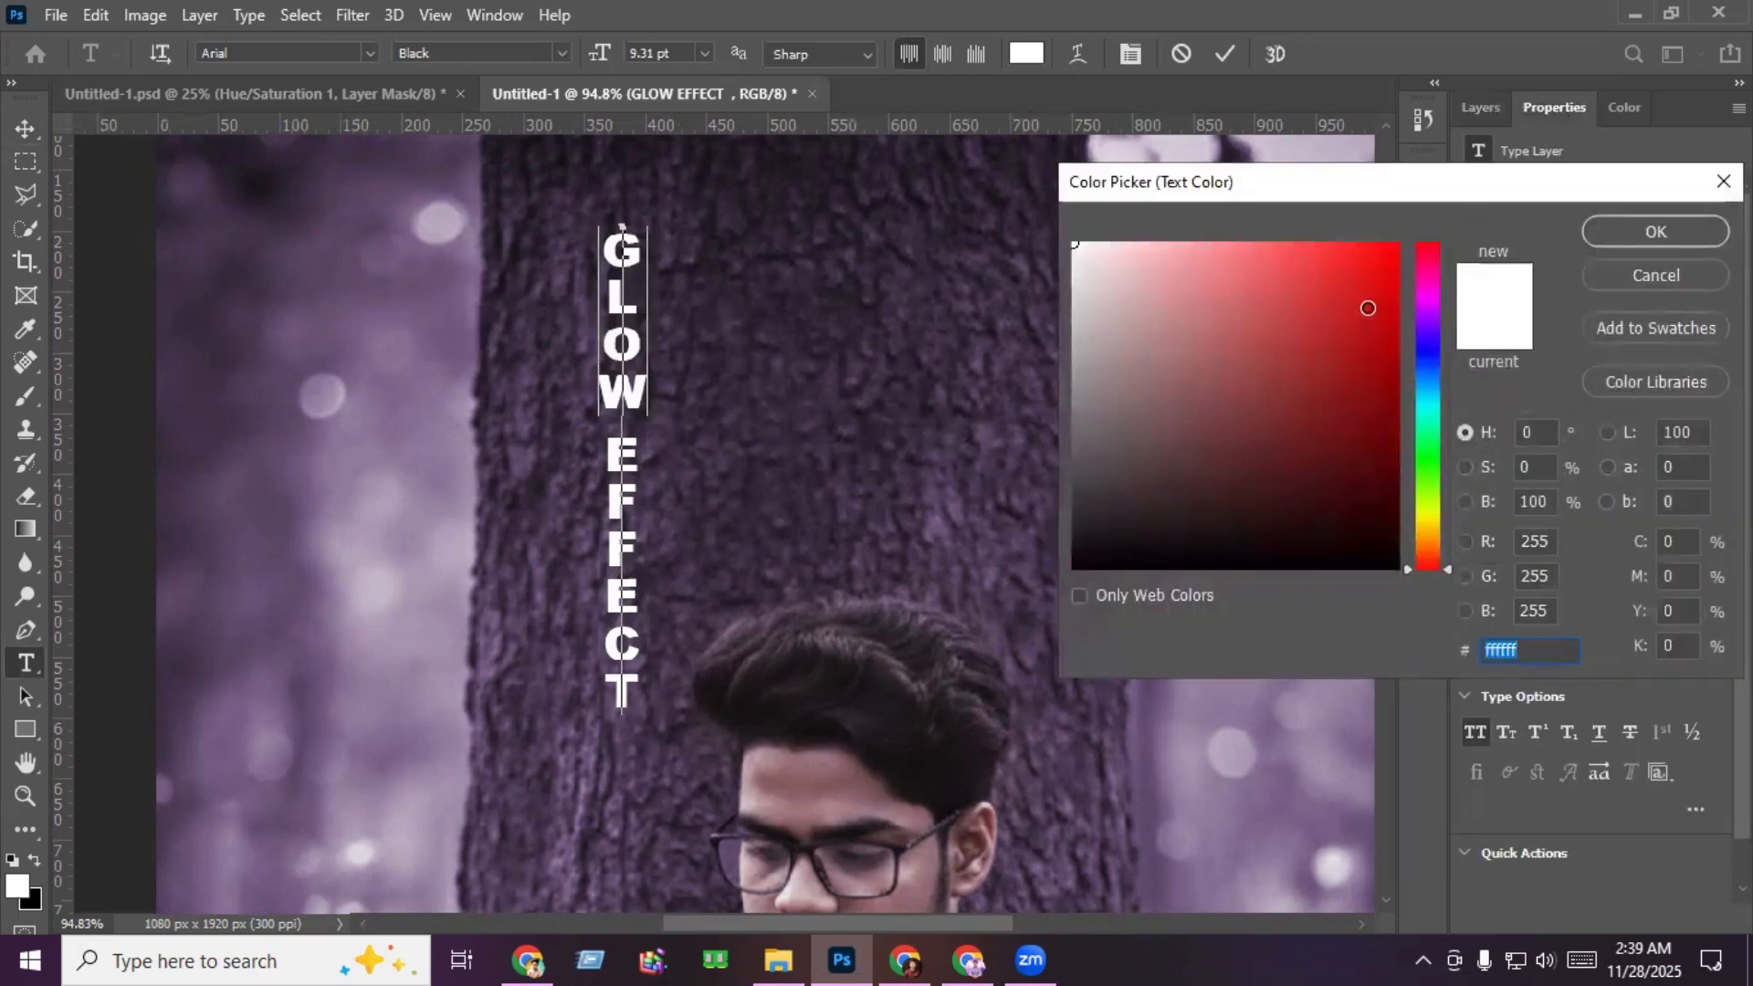
left_click_drag(1365, 311, 1418, 243)
left_click(1428, 533)
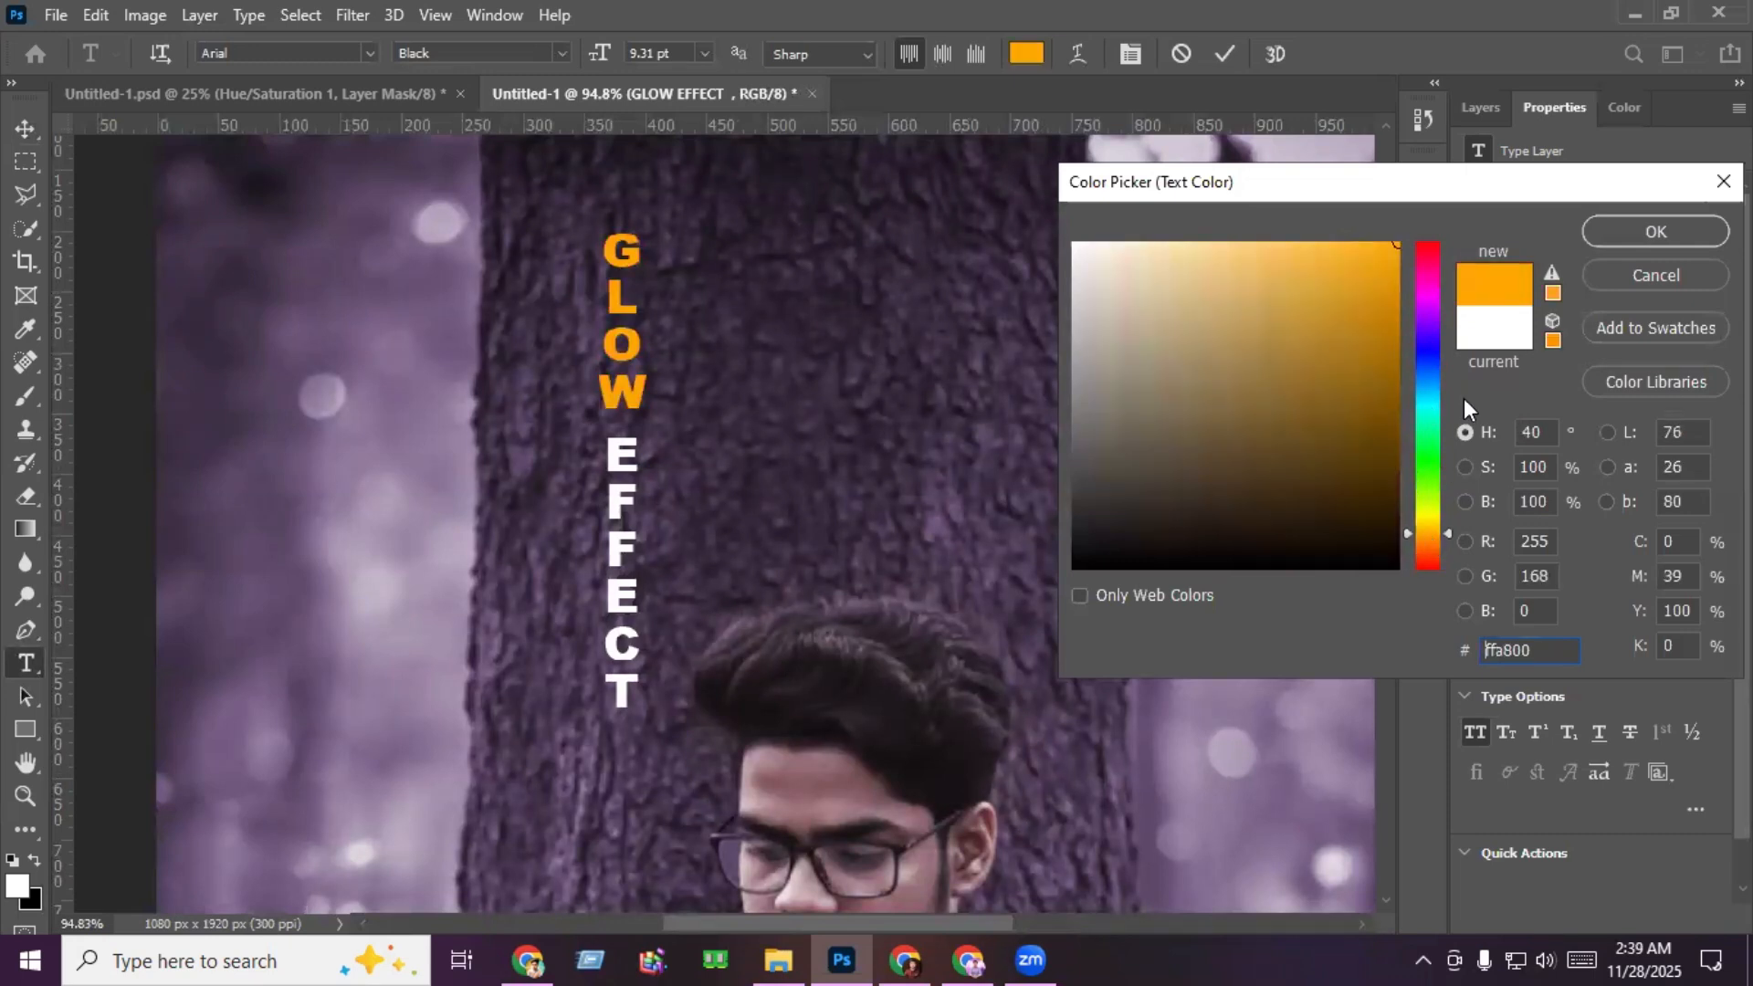
left_click(1657, 232)
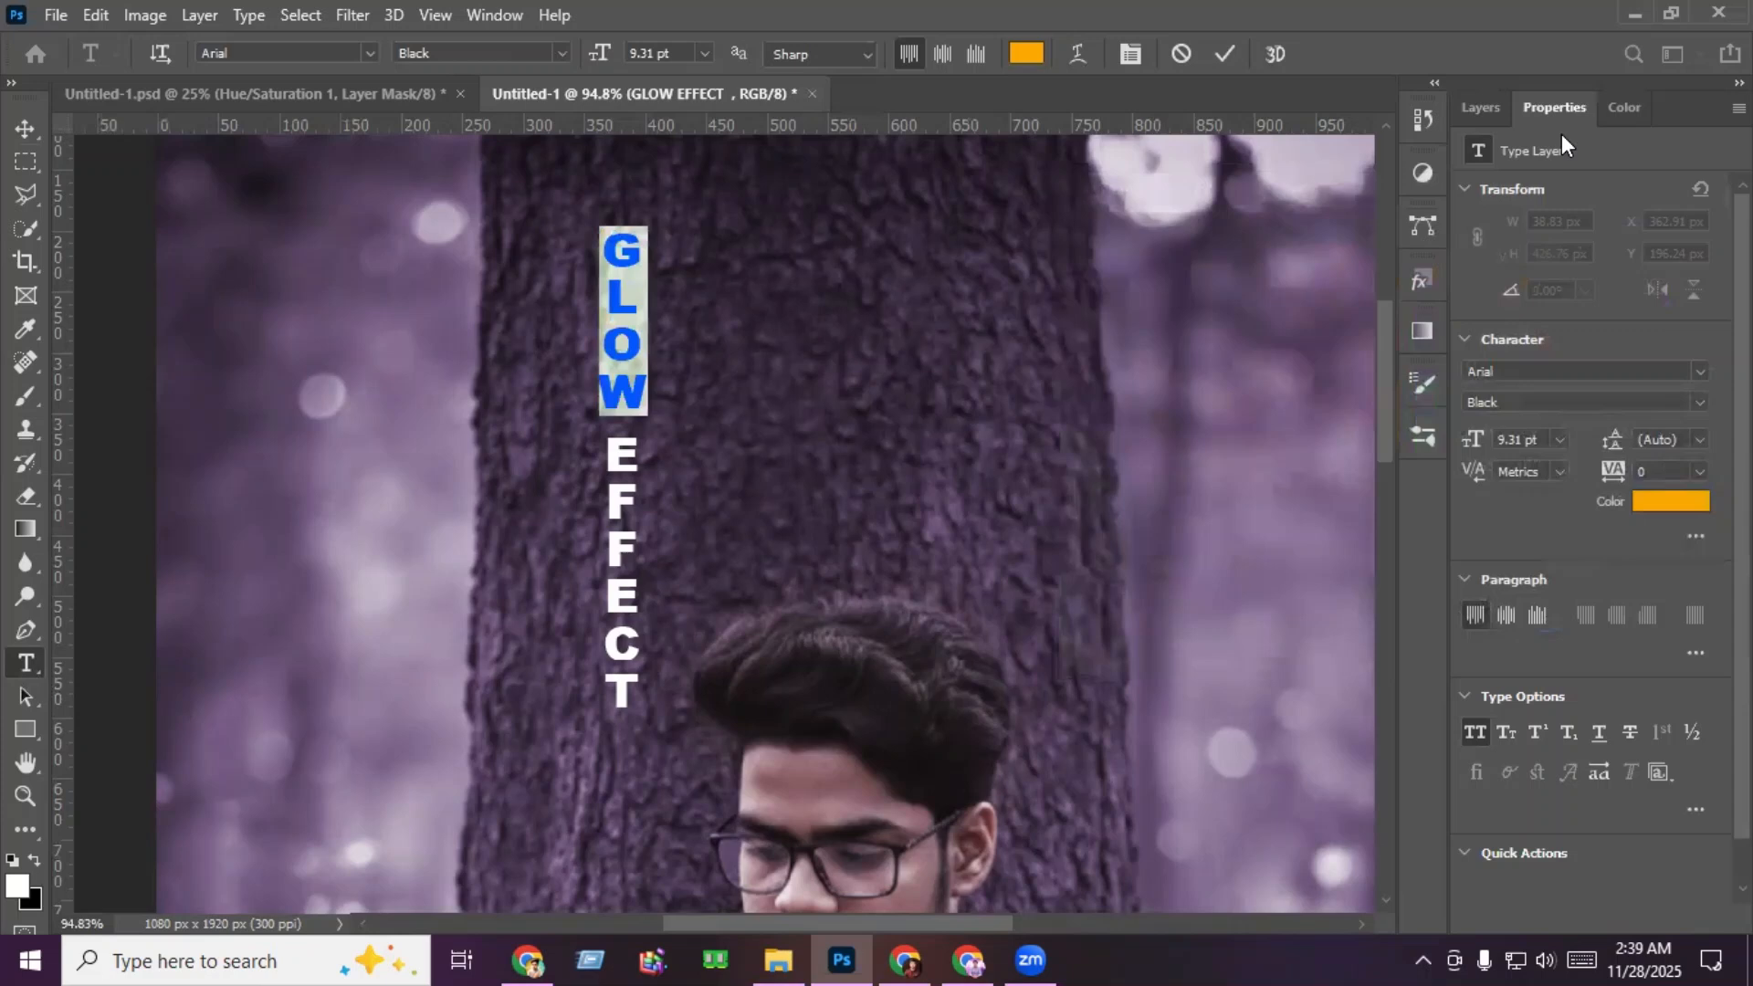
left_click(1481, 108)
left_click(1608, 506)
key("v")
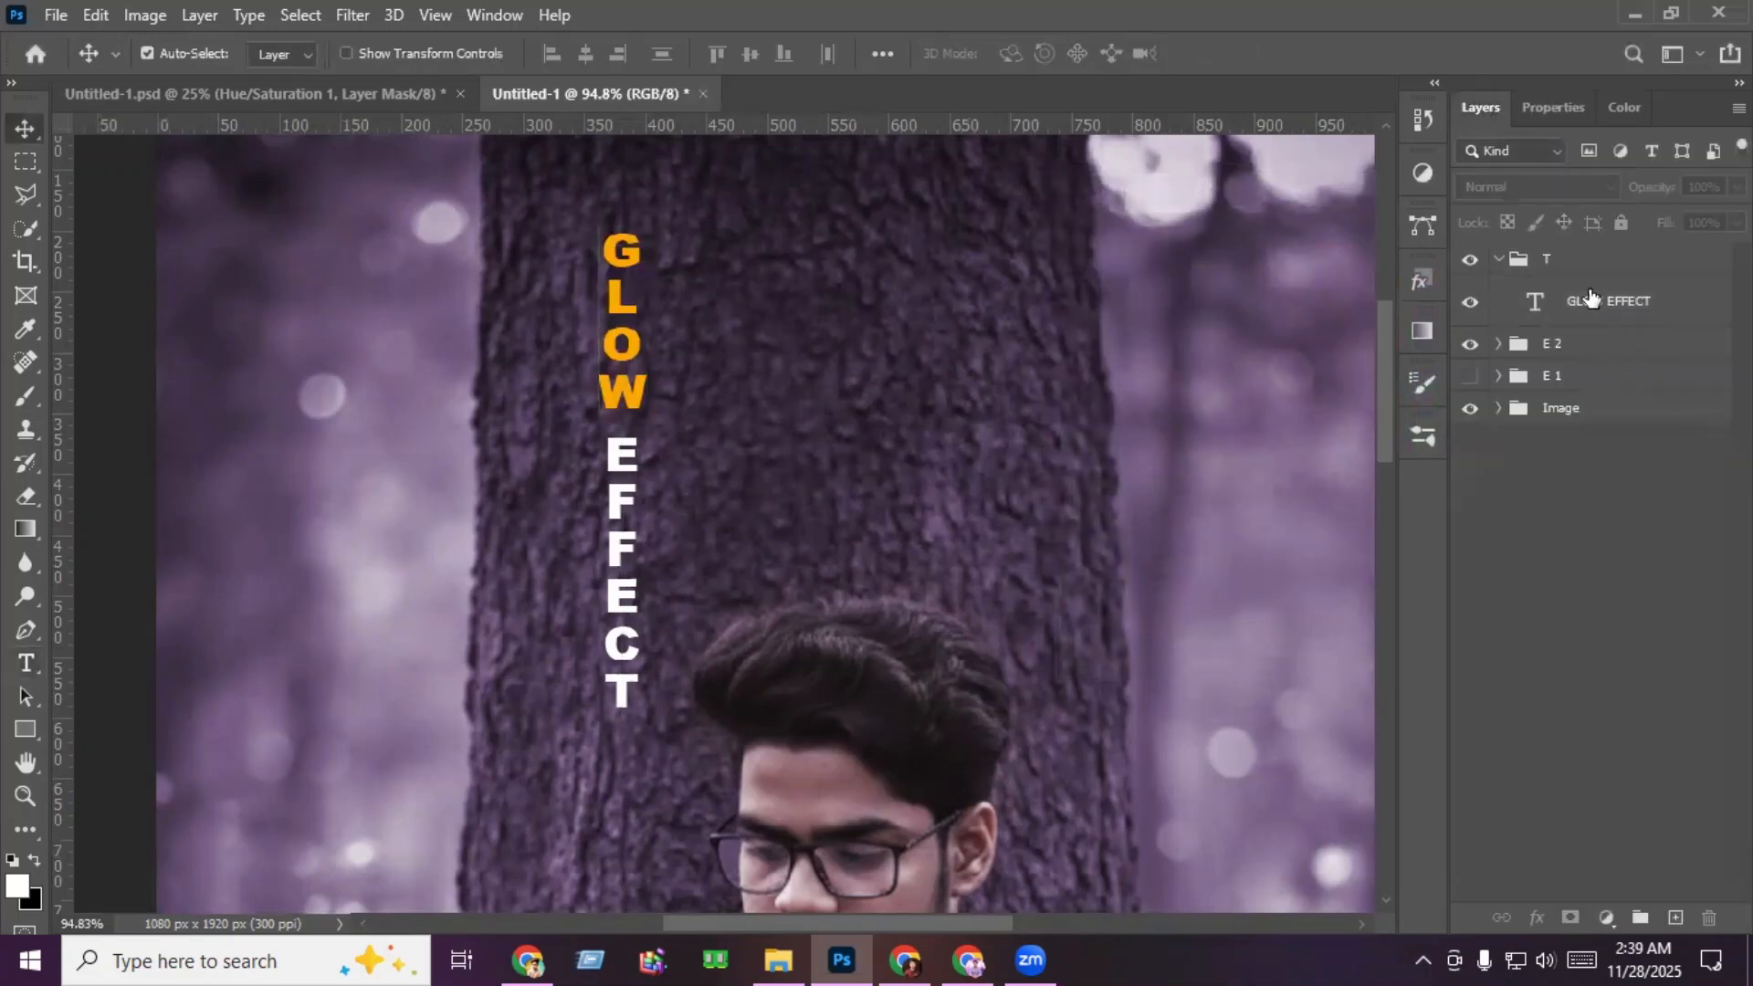
key("ctrl+0")
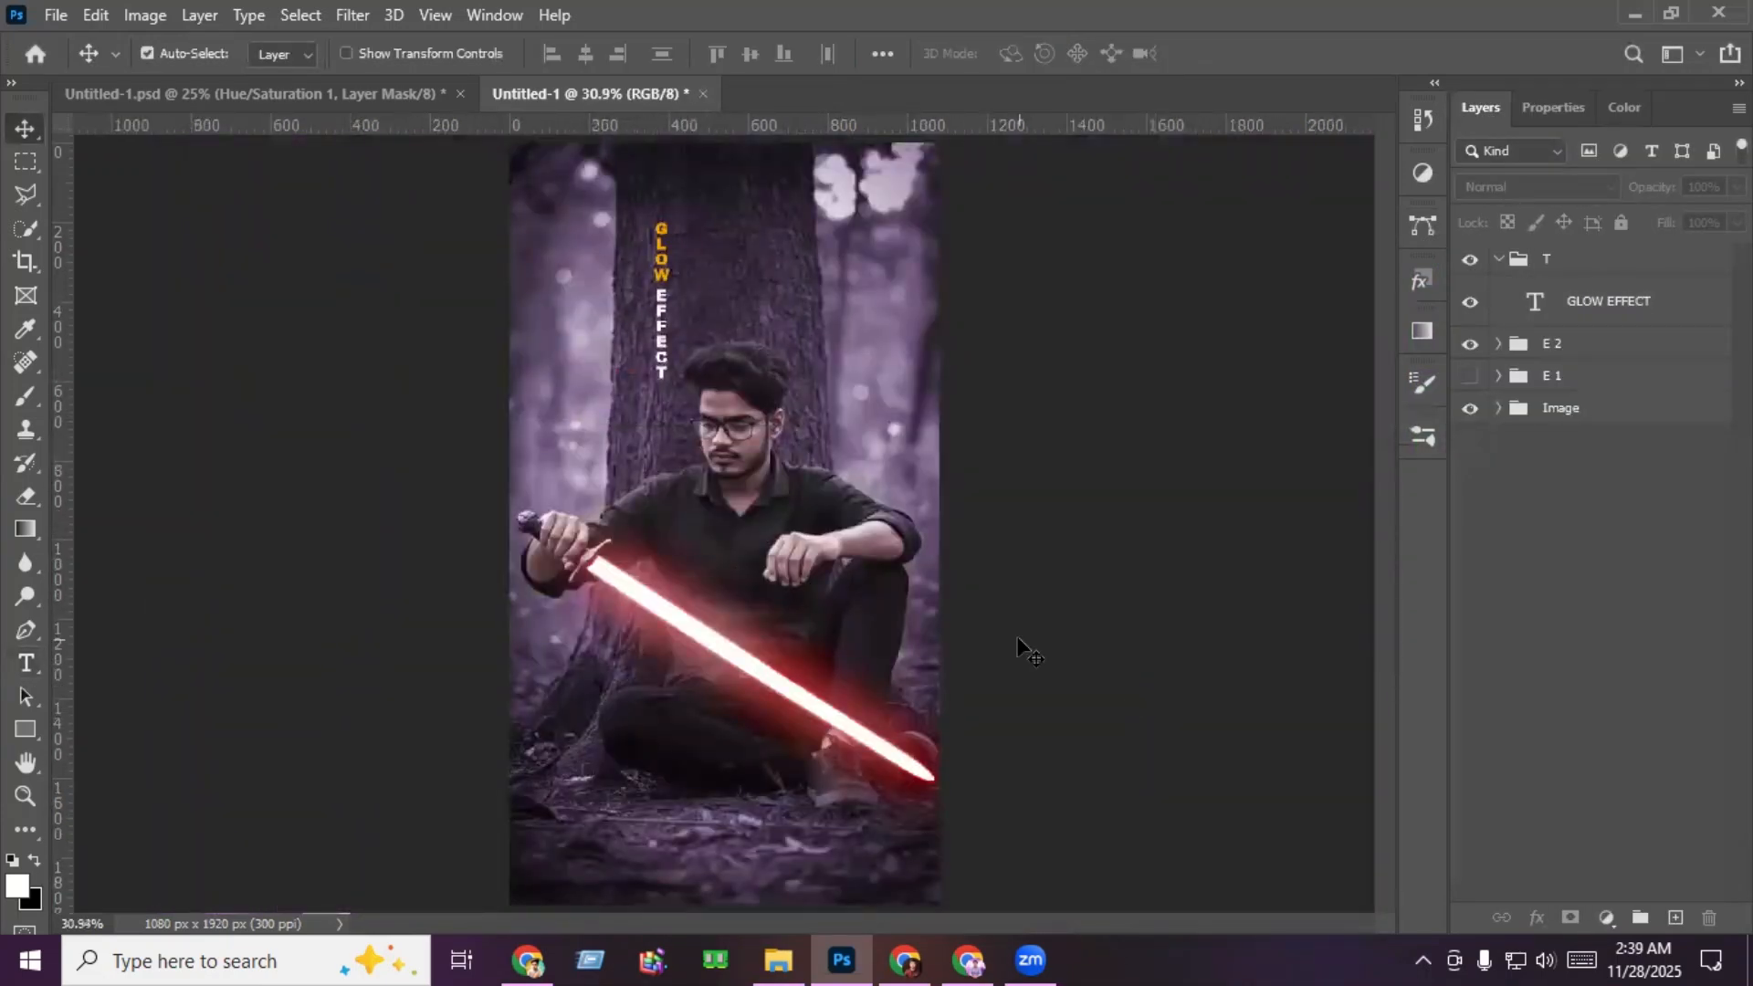